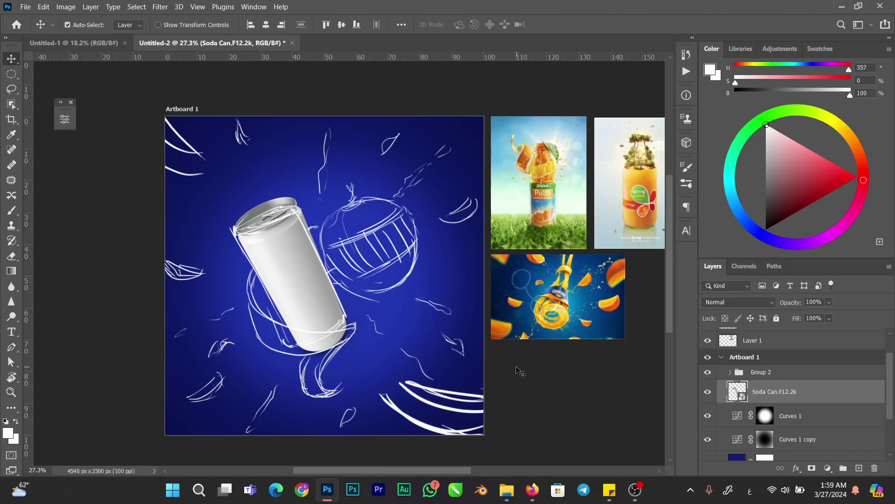
Switch to Firefox and search Google Images for "orange" in place of the Rani juice query
mouse_move(736, 394)
mouse_down()
mouse_move(739, 369)
mouse_move(733, 408)
mouse_up()
click(533, 488)
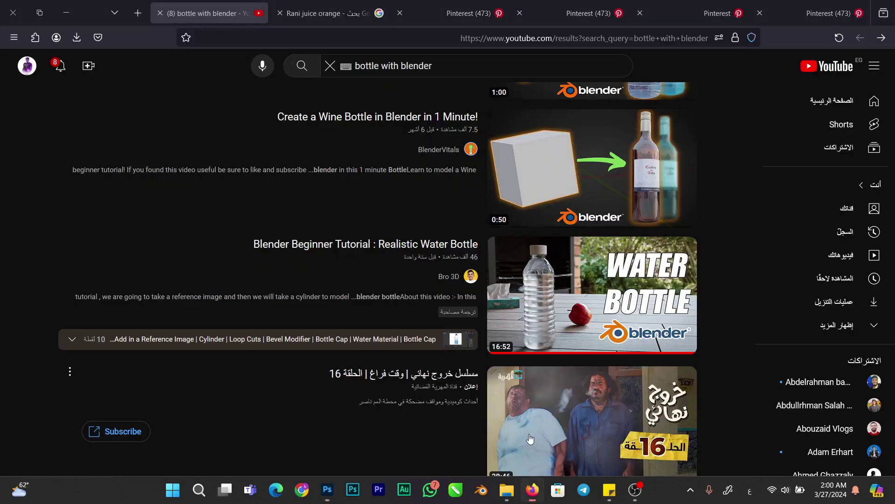
click(327, 14)
click(593, 68)
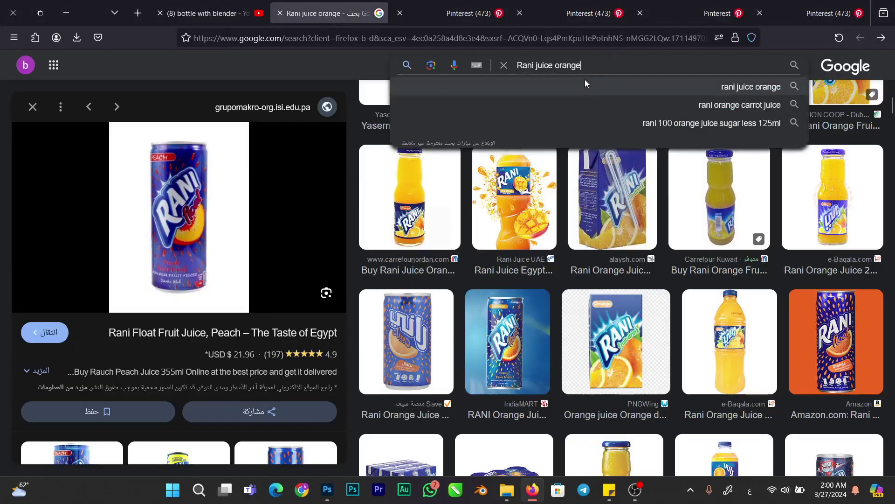
key(ctrl+a)
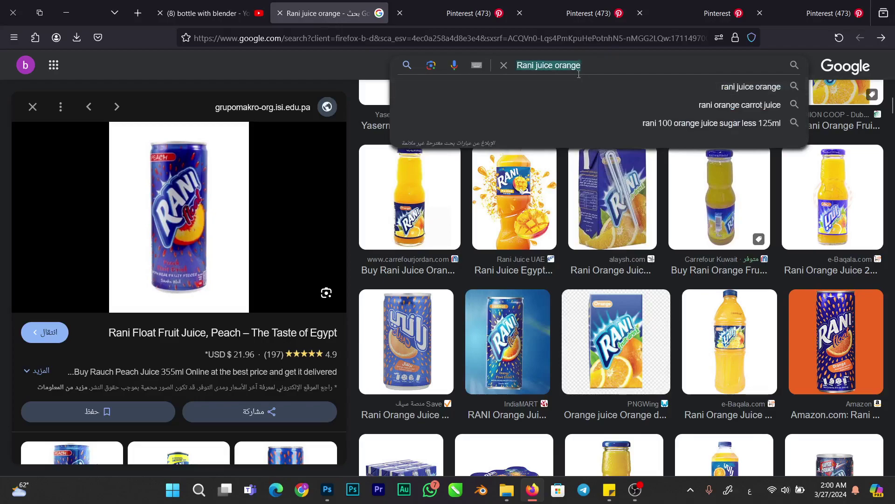
text(خقشىلث)
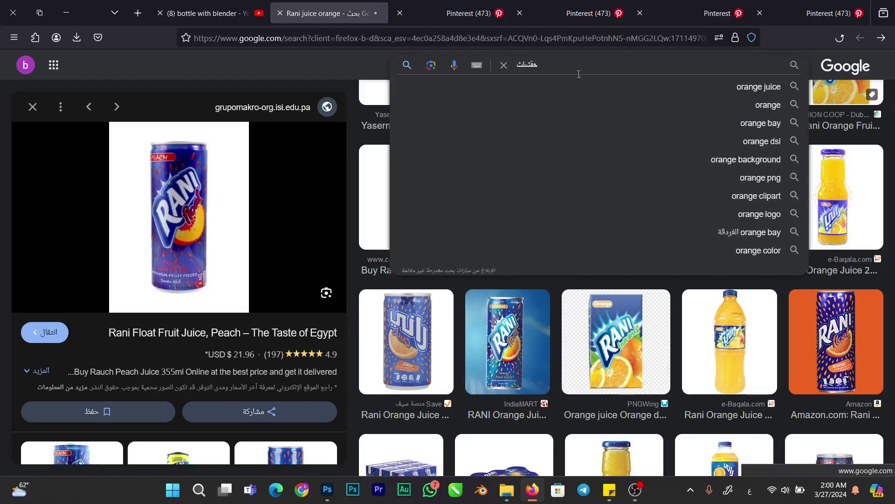
key(Return)
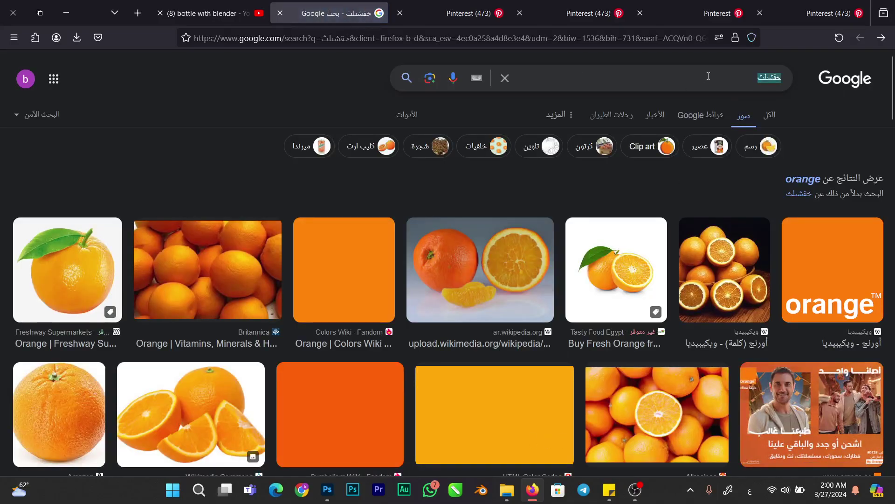
text(oran)
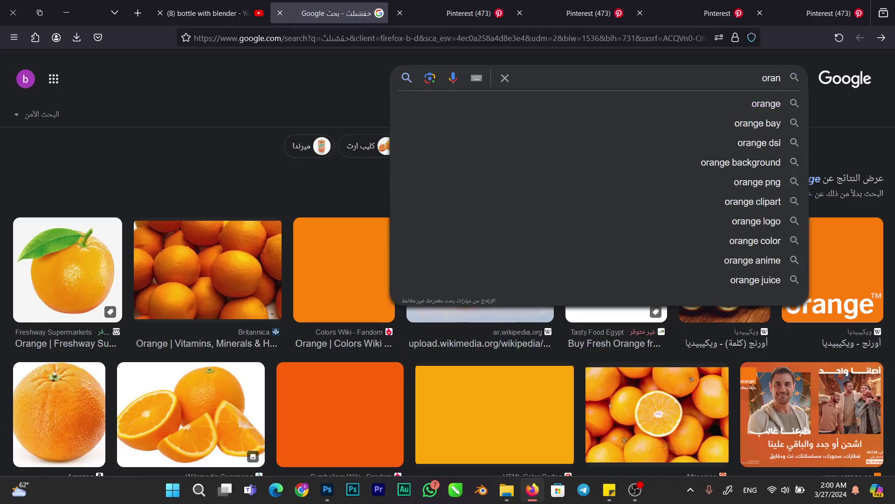
text(ge)
key(Return)
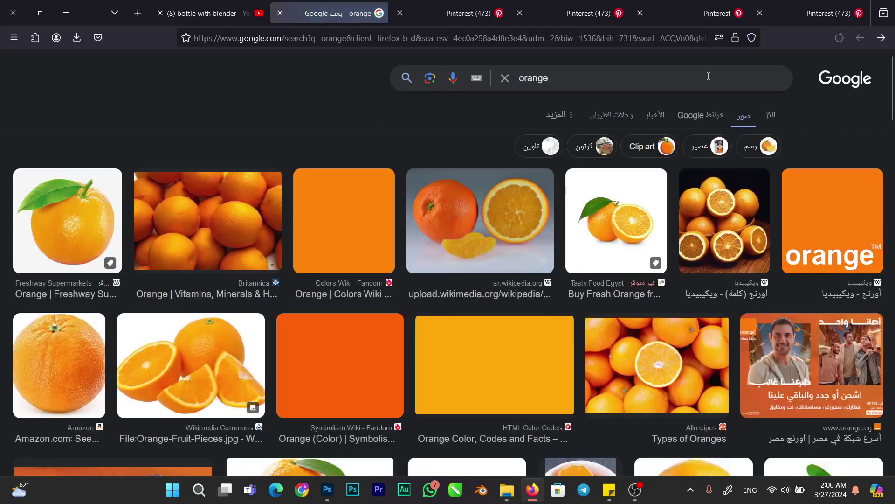
Look through the orange image results and open the preview of PNGWing's whole orange with a leaf
scroll(526, 250, down, 8)
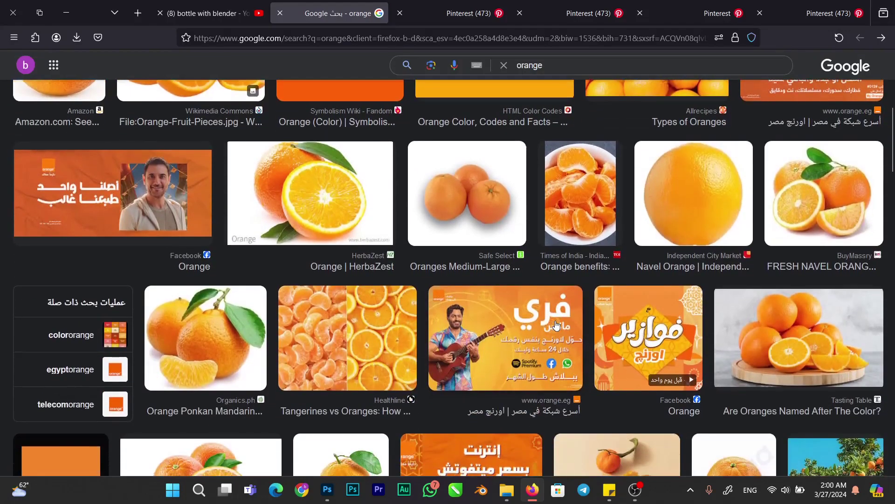
scroll(556, 324, down, 6)
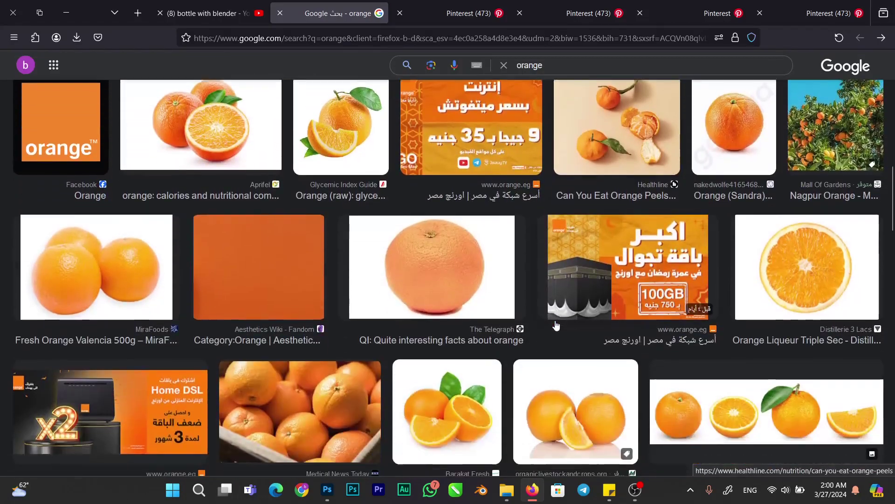
scroll(556, 325, down, 8)
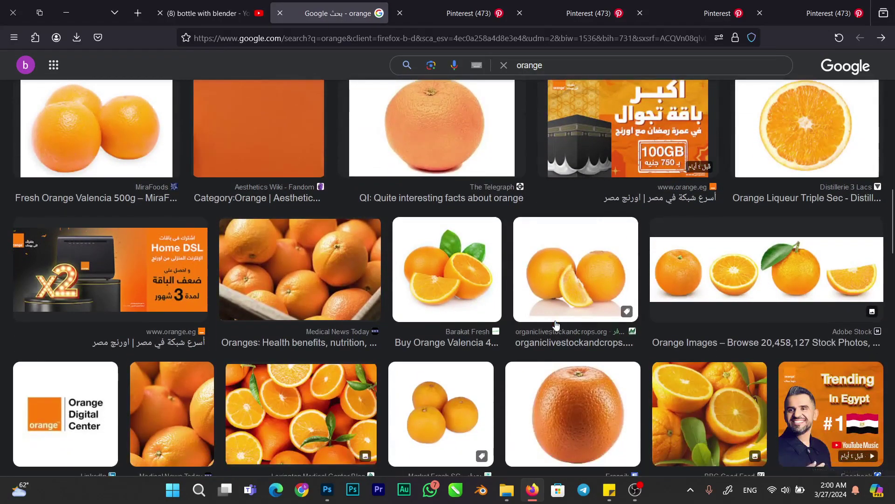
scroll(556, 325, down, 7)
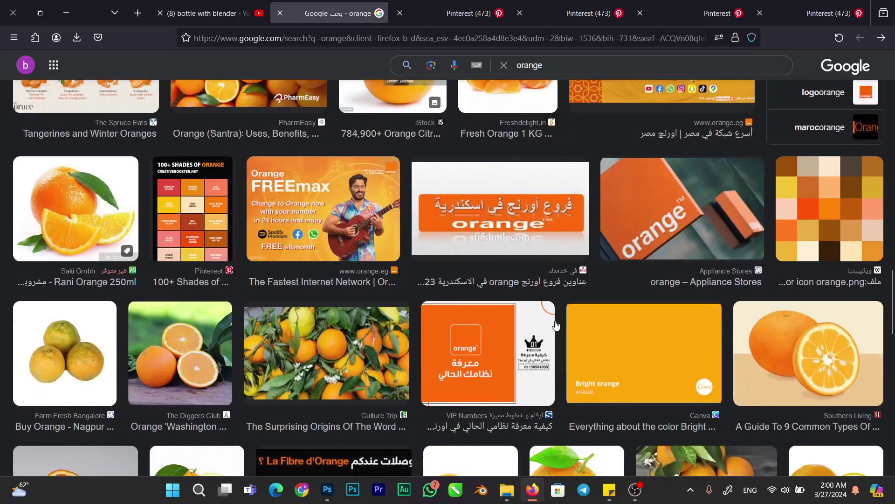
scroll(556, 325, down, 6)
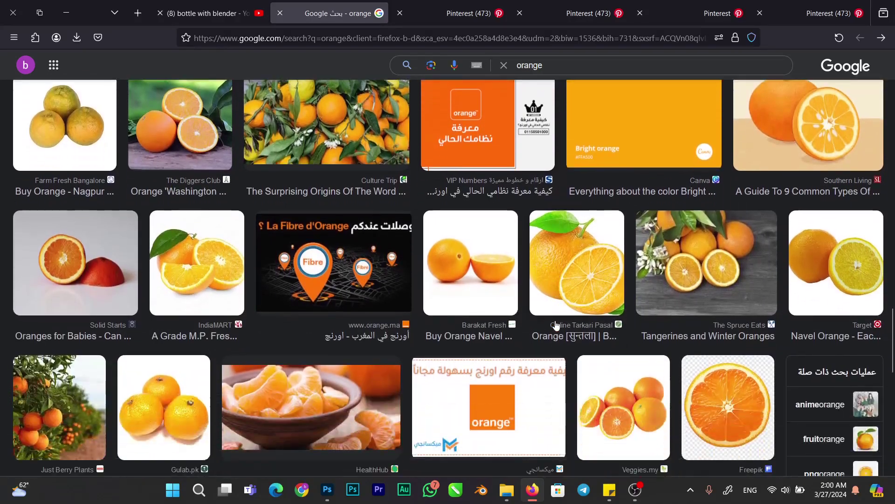
scroll(556, 325, down, 8)
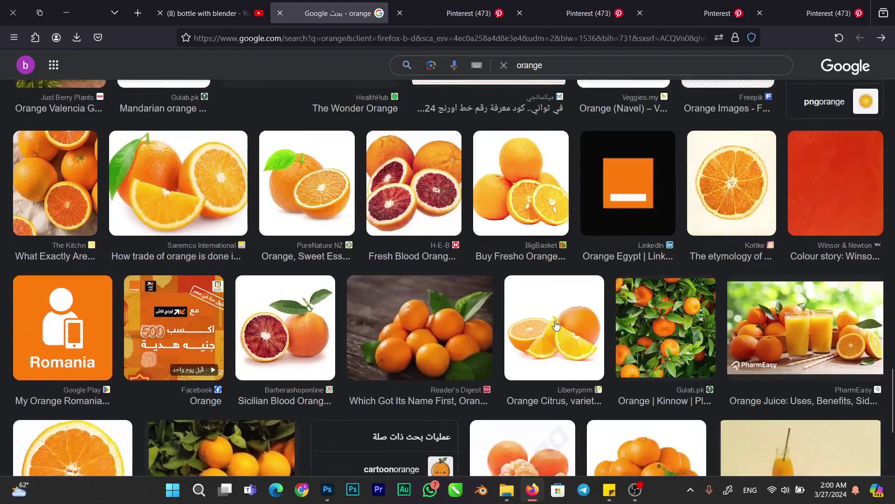
scroll(556, 325, down, 7)
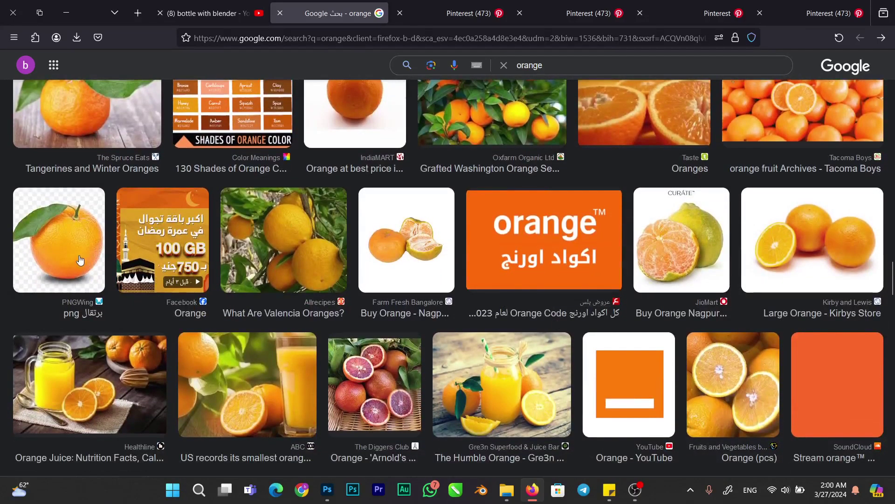
click(79, 261)
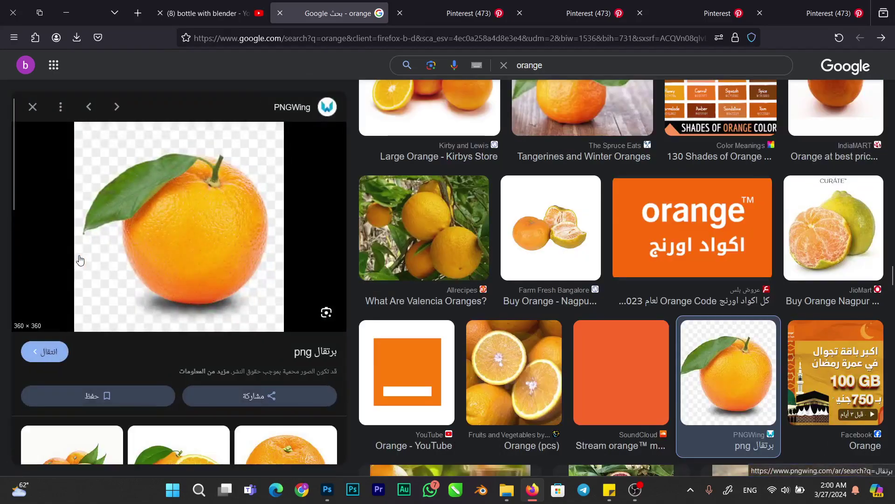
Check the related images below the PNGWing orange preview and return to the preview
scroll(128, 278, down, 10)
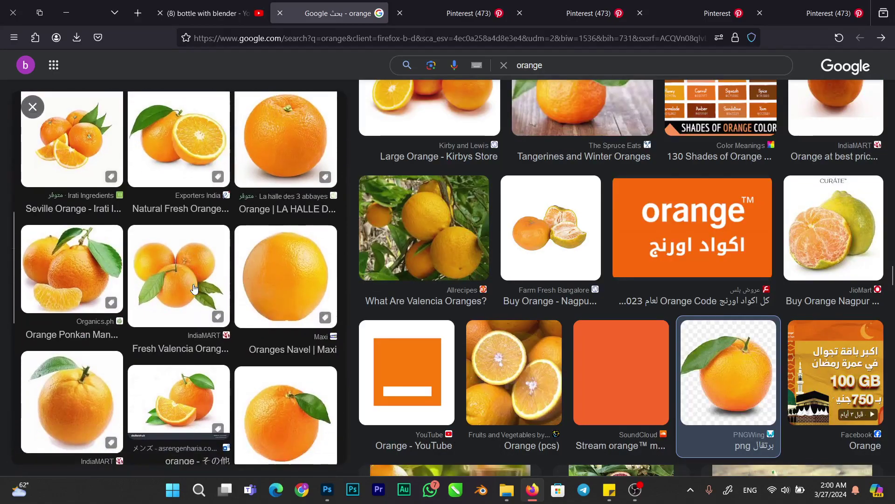
scroll(195, 289, down, 3)
scroll(194, 290, up, 15)
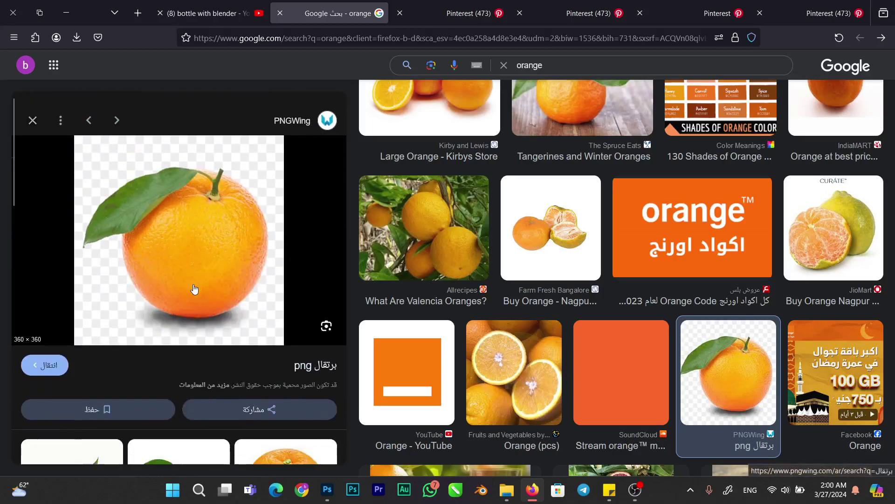
Open Freepik in a new browser tab and search its assets for "orange"
click(136, 13)
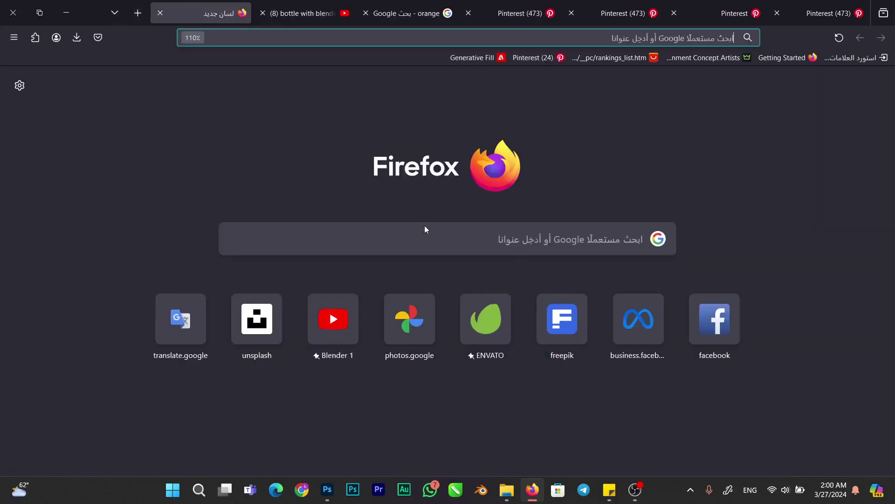
click(562, 327)
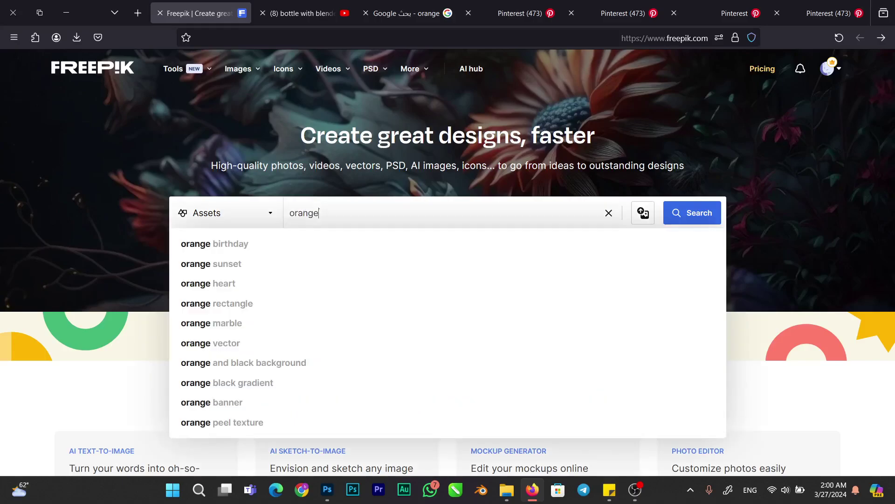
key(Return)
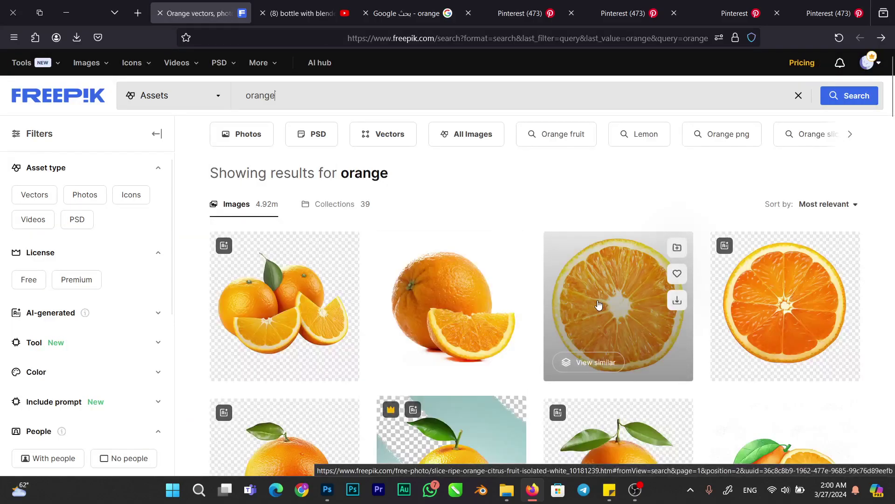
Look through the first page of Freepik's orange results for whole oranges, slices and juice splashes suited to the advertisement
scroll(597, 305, down, 2)
scroll(599, 304, down, 3)
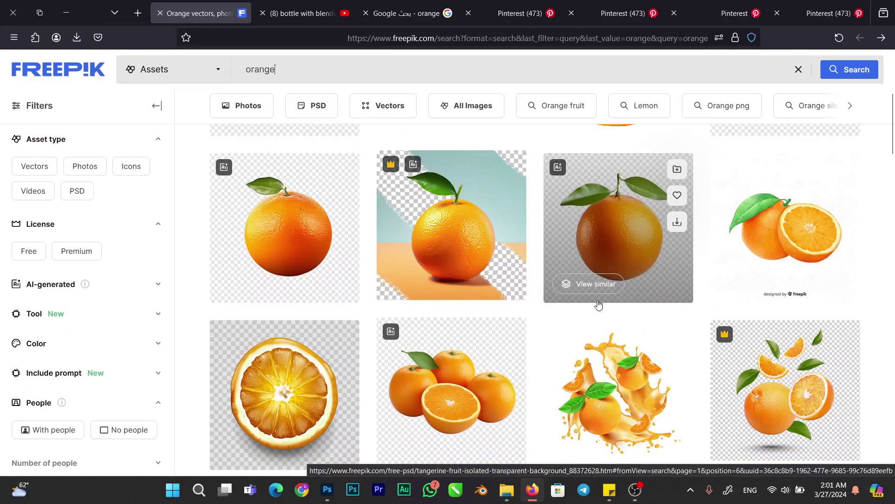
scroll(599, 305, down, 8)
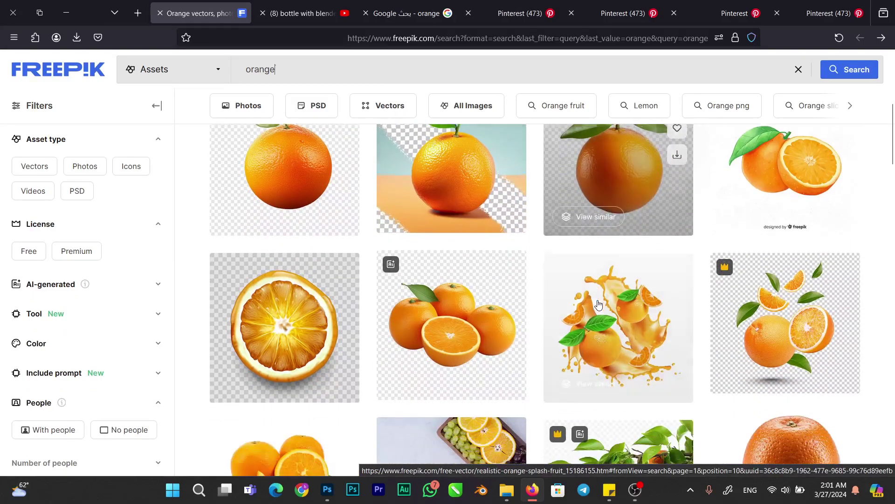
scroll(599, 304, down, 5)
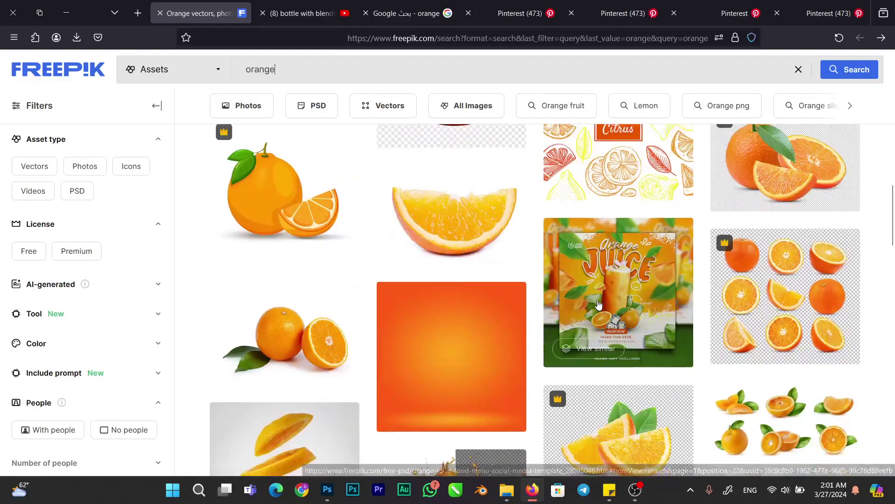
scroll(599, 305, down, 10)
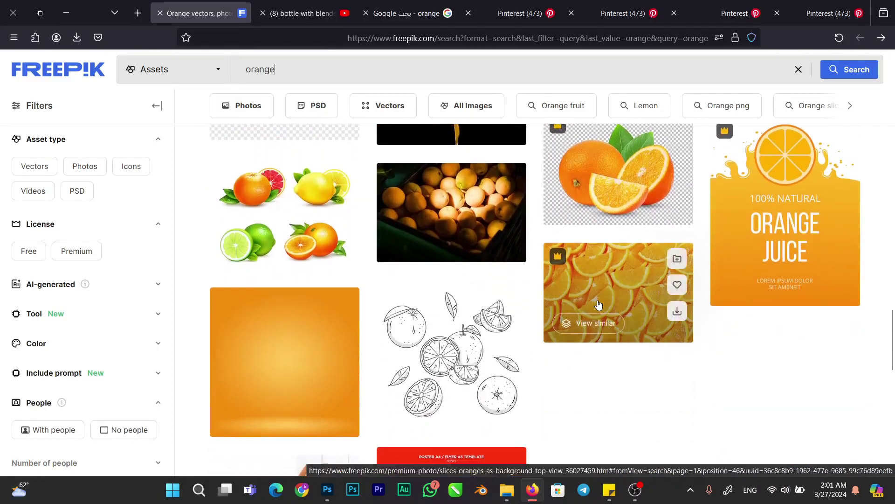
scroll(599, 305, up, 3)
scroll(599, 304, down, 5)
scroll(599, 304, down, 2)
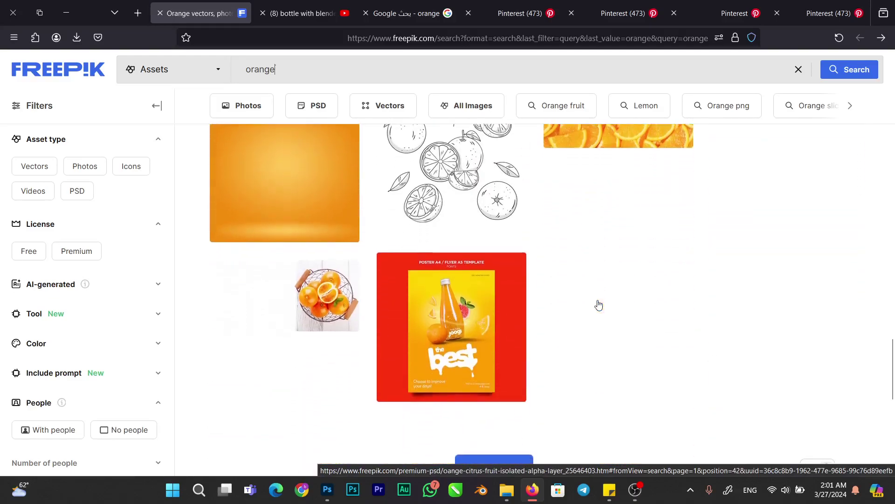
scroll(599, 305, up, 12)
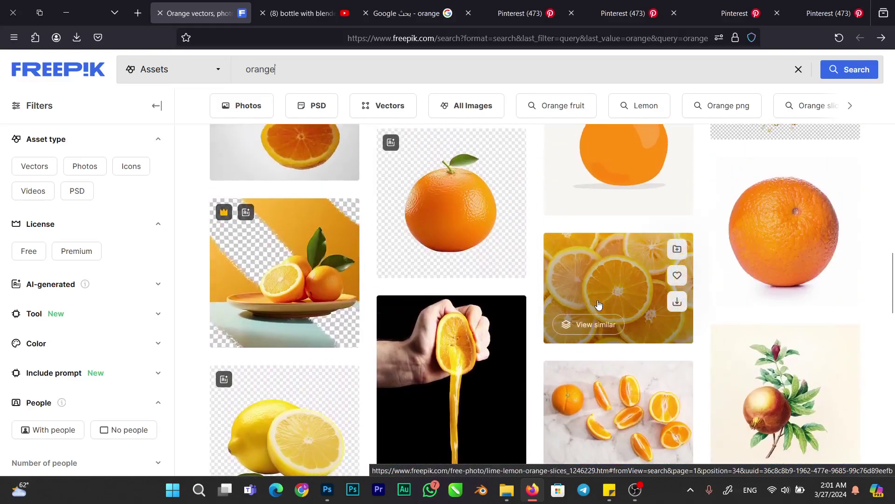
scroll(599, 305, up, 8)
scroll(599, 304, up, 7)
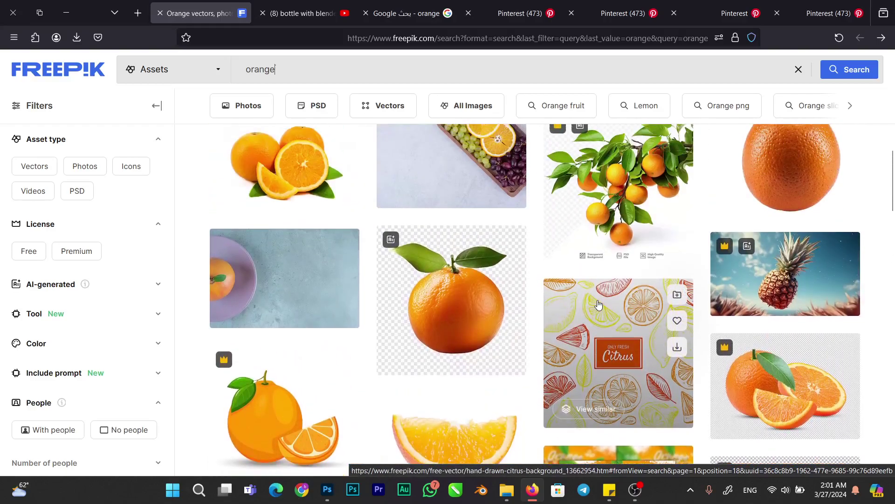
scroll(599, 304, up, 5)
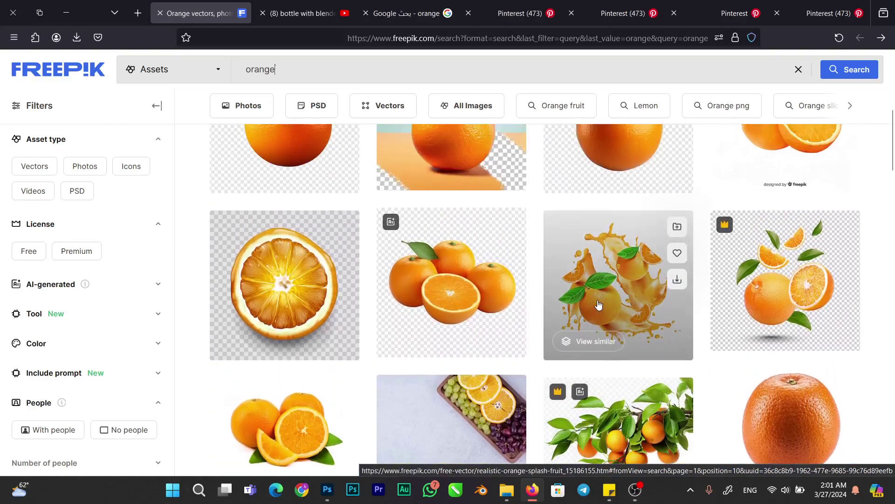
scroll(599, 304, up, 2)
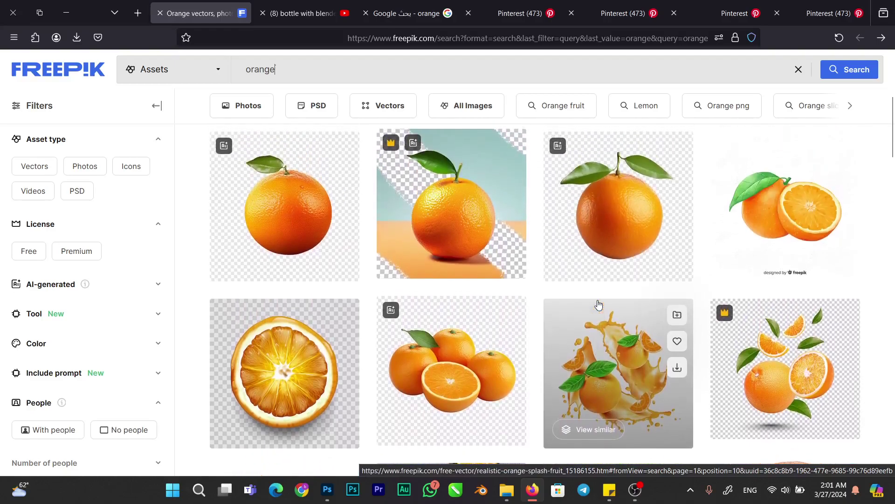
scroll(599, 304, up, 4)
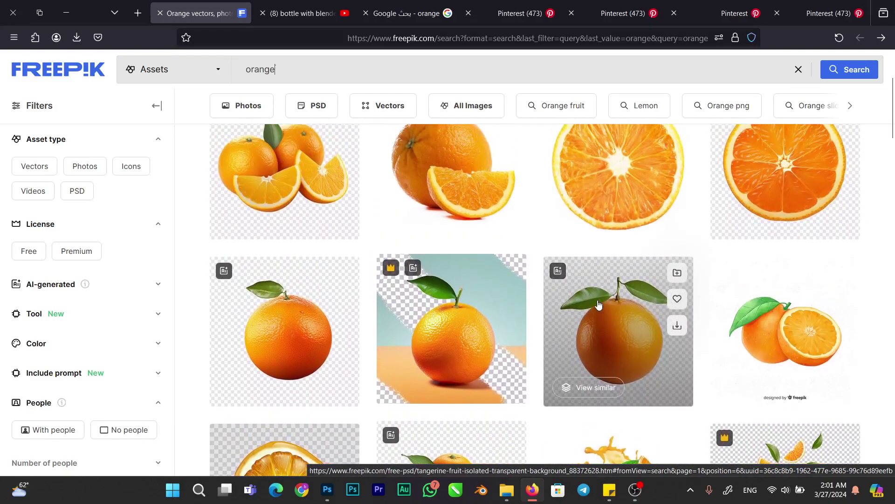
scroll(599, 304, down, 1)
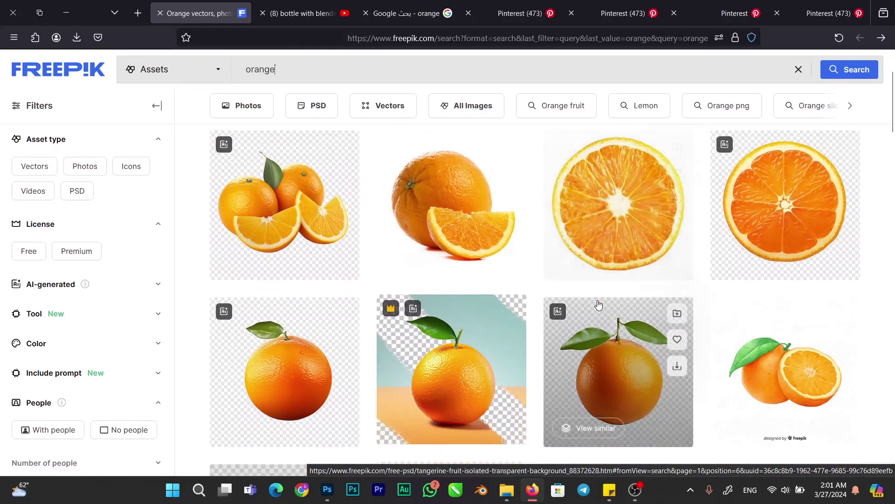
scroll(599, 305, down, 3)
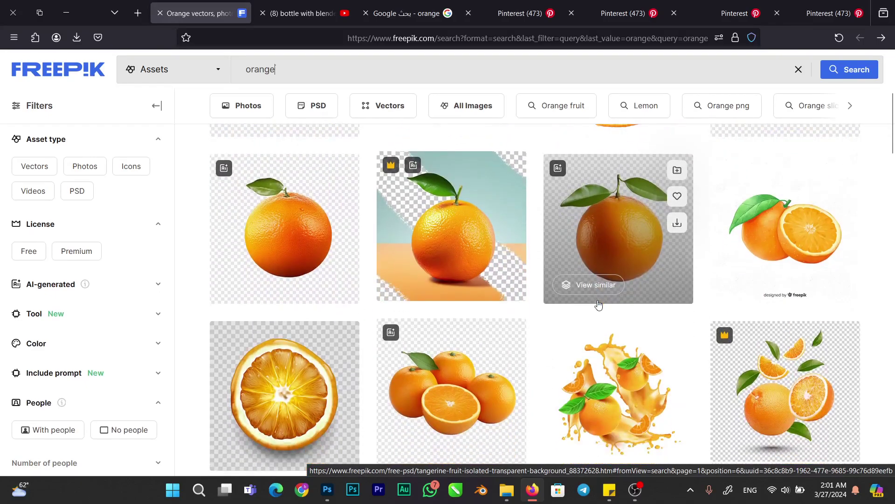
scroll(451, 246, down, 4)
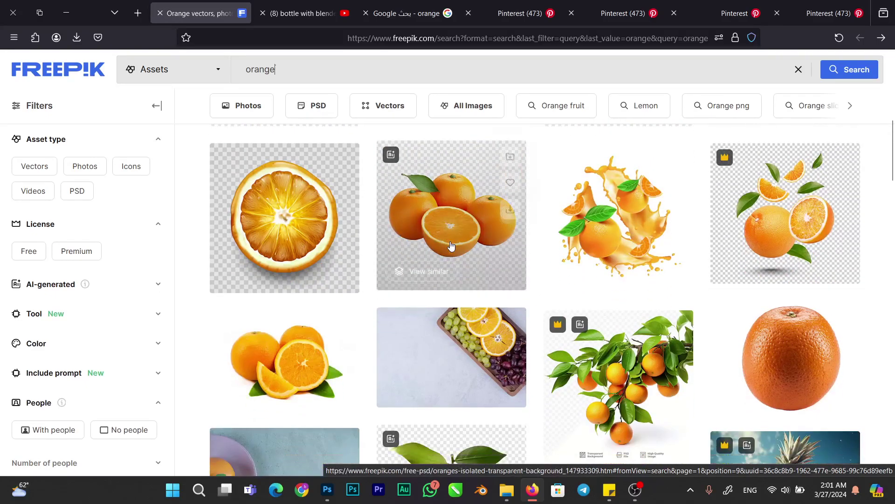
scroll(451, 246, down, 10)
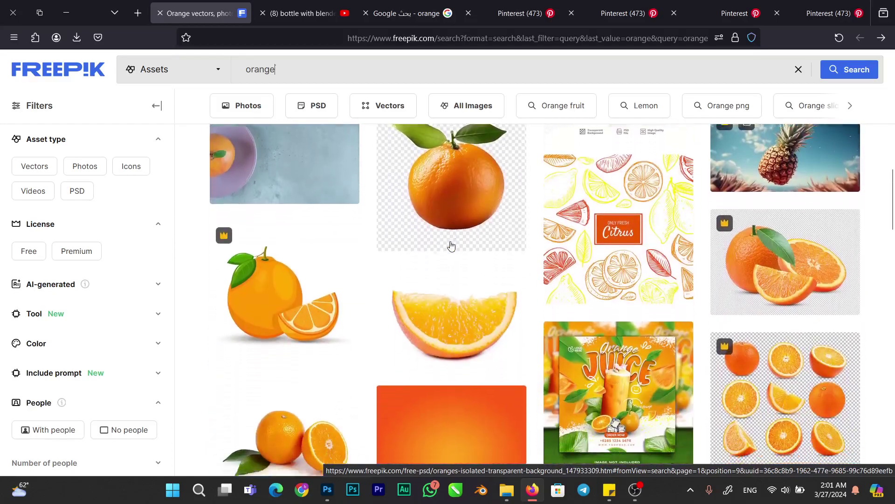
scroll(451, 246, down, 10)
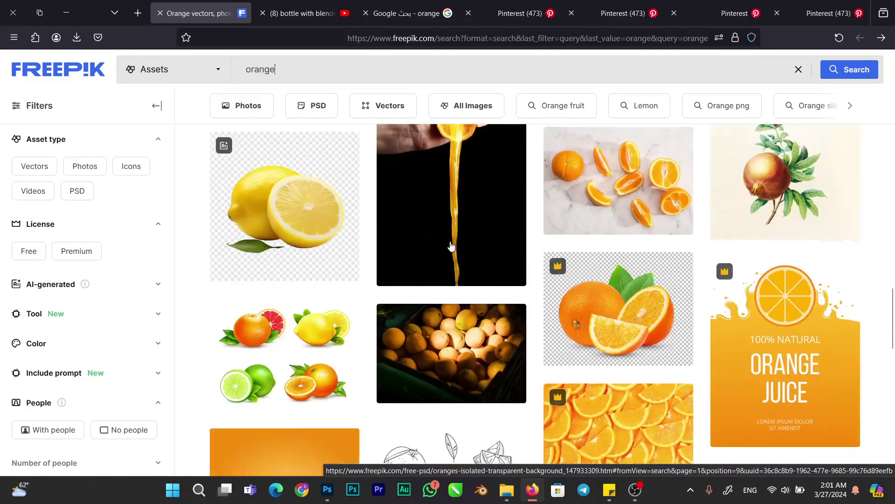
scroll(451, 245, down, 5)
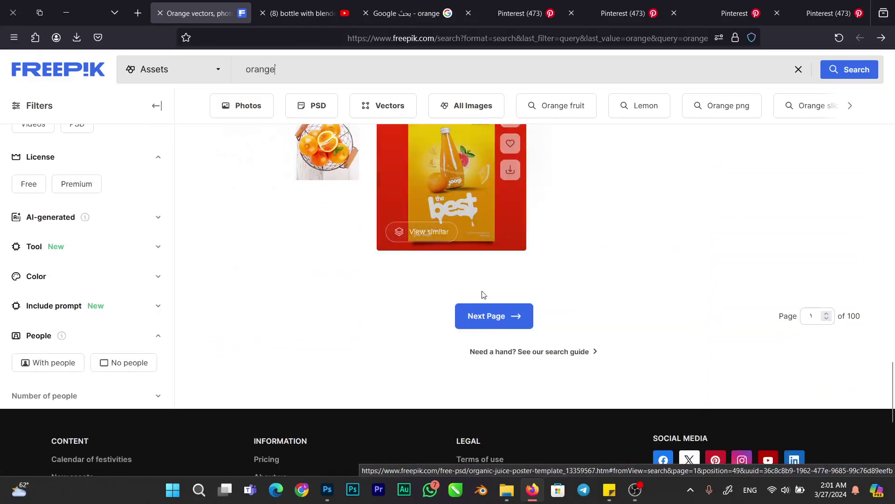
Go to page 2 of the orange results and open the whole orange with one leaf on a transparent background in a new tab
click(490, 316)
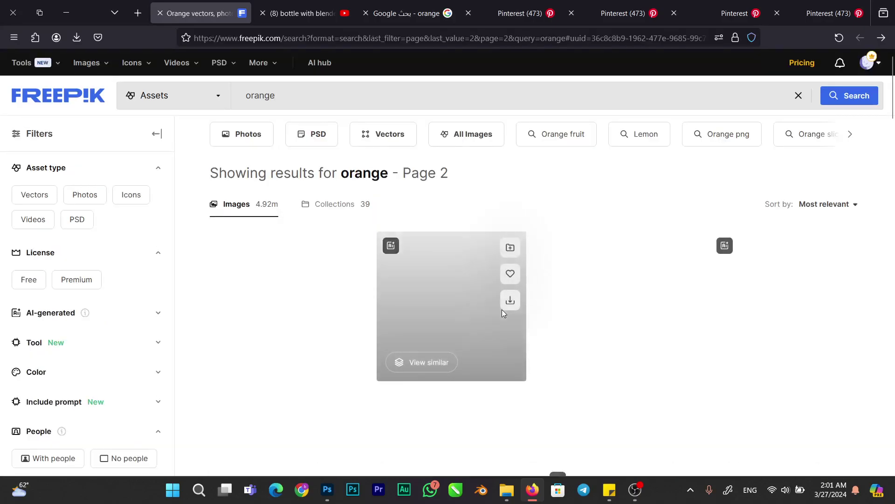
scroll(502, 309, down, 3)
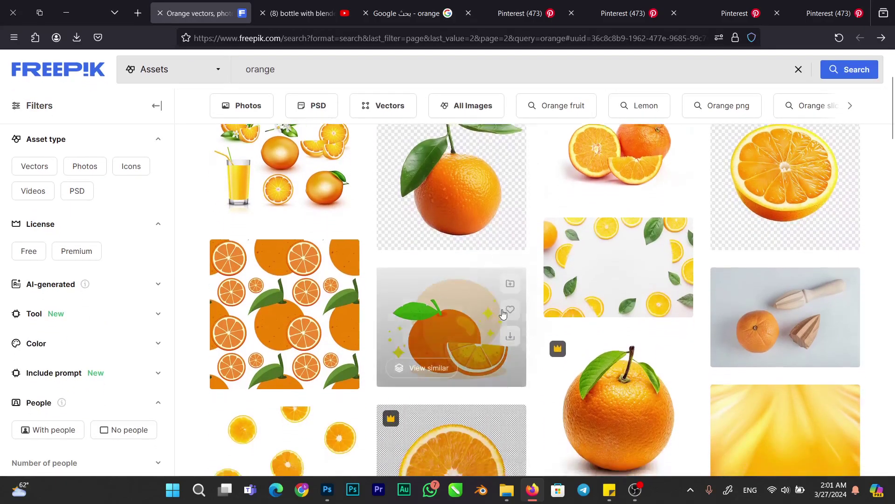
scroll(503, 313, down, 3)
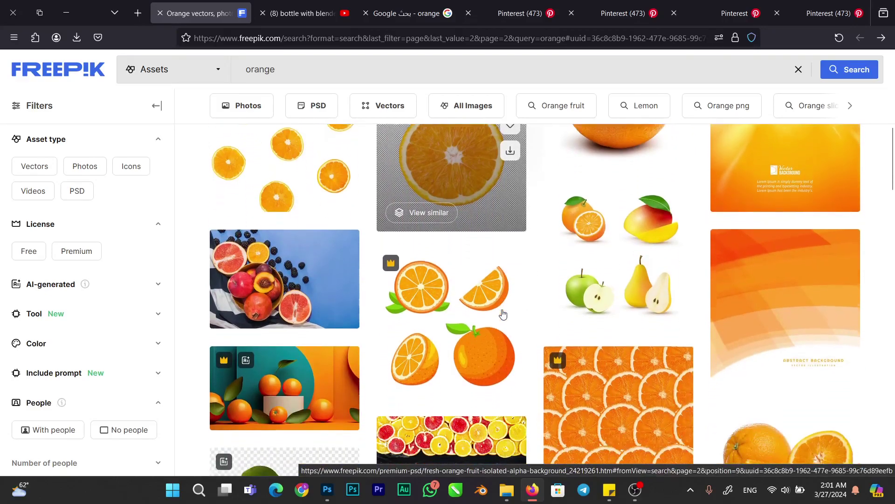
scroll(503, 313, down, 7)
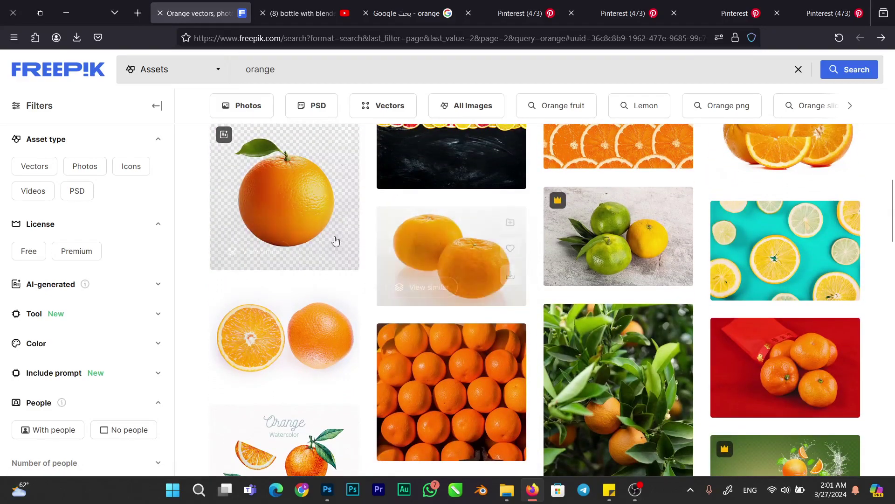
right_click(300, 206)
click(290, 218)
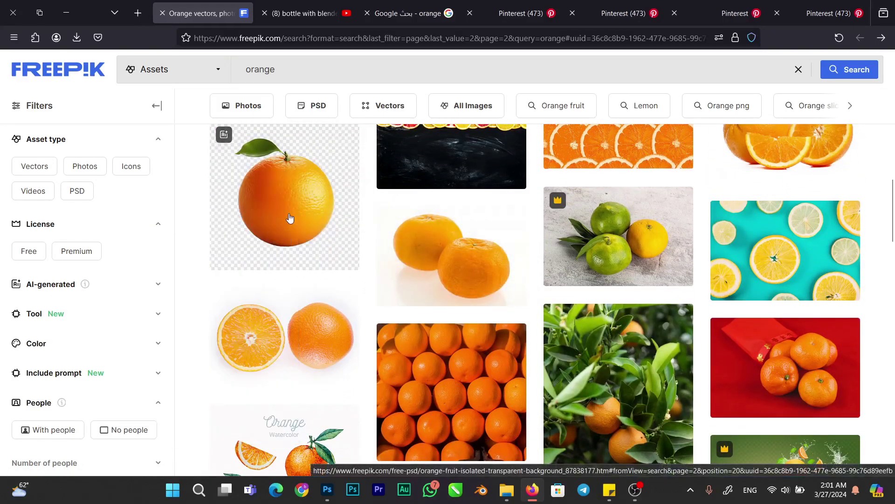
Check the rest of page 2, return to page 1 and open the premium orange with floating slices and leaves in a new tab
scroll(585, 343, down, 9)
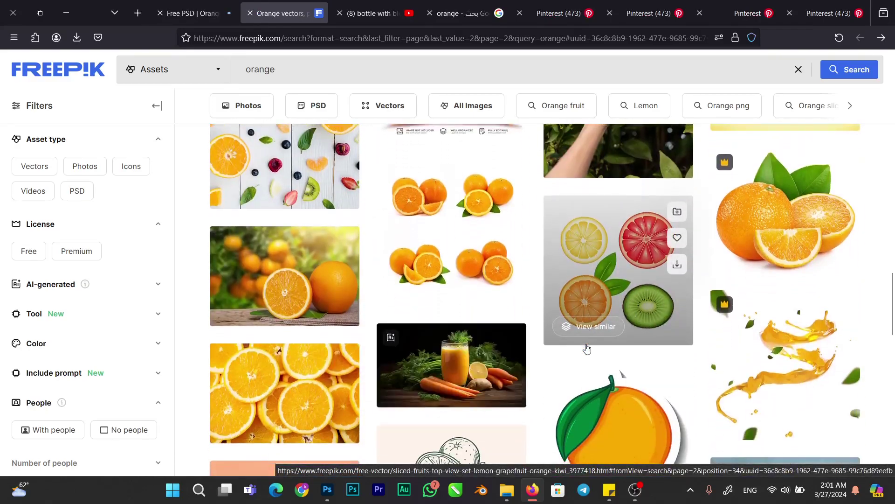
scroll(587, 348, down, 8)
scroll(587, 348, up, 4)
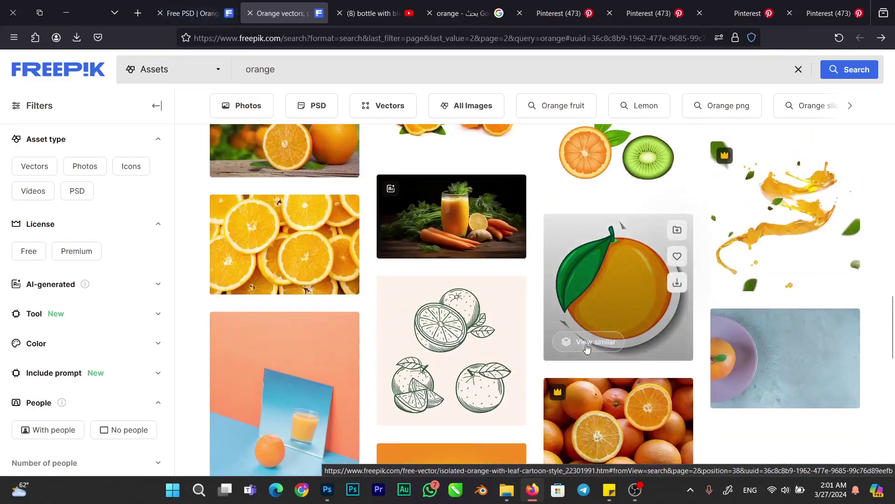
scroll(586, 349, up, 9)
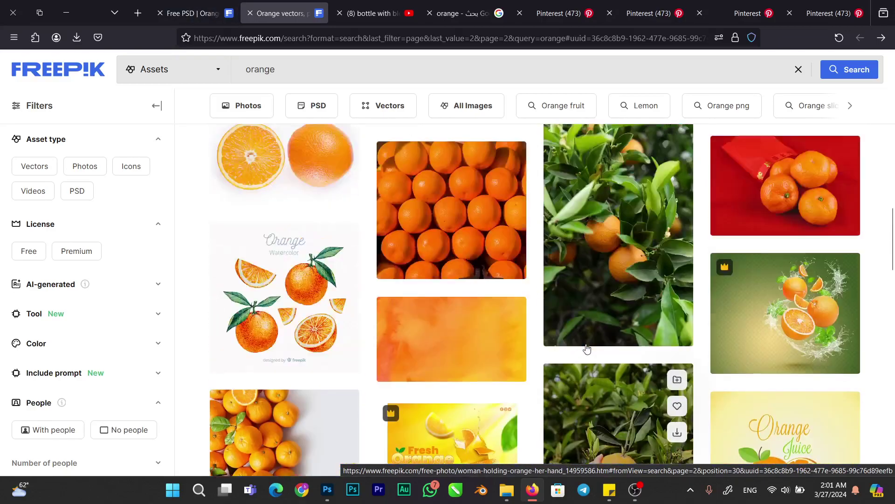
scroll(587, 348, up, 10)
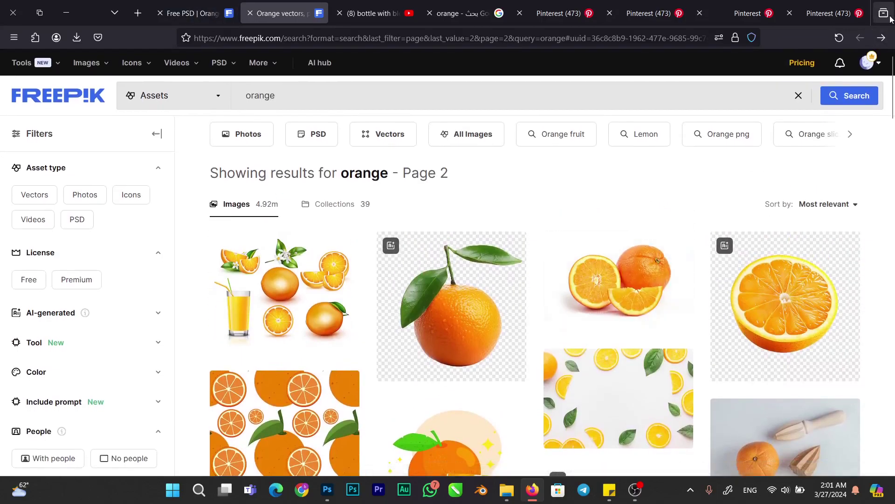
click(882, 37)
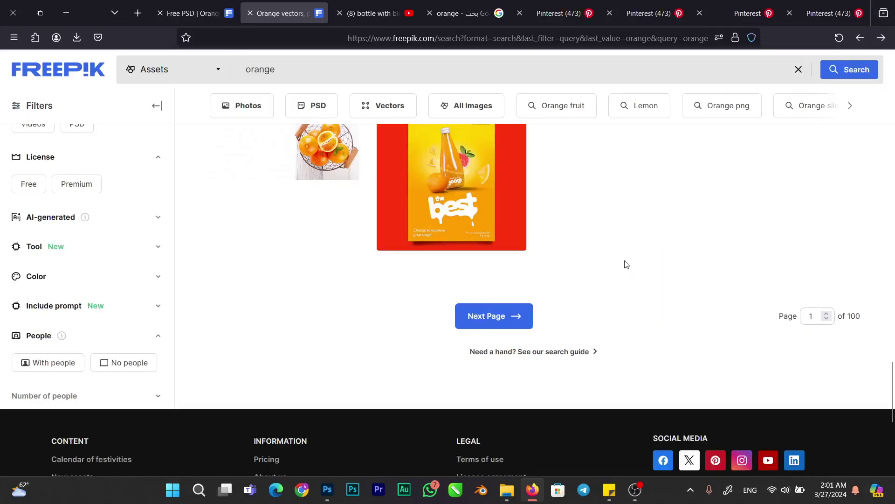
scroll(625, 263, up, 10)
scroll(626, 265, up, 8)
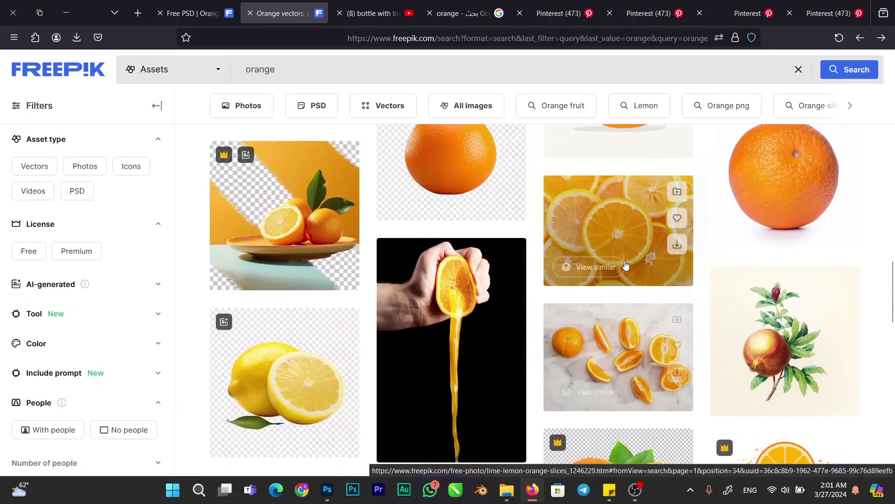
scroll(626, 264, up, 10)
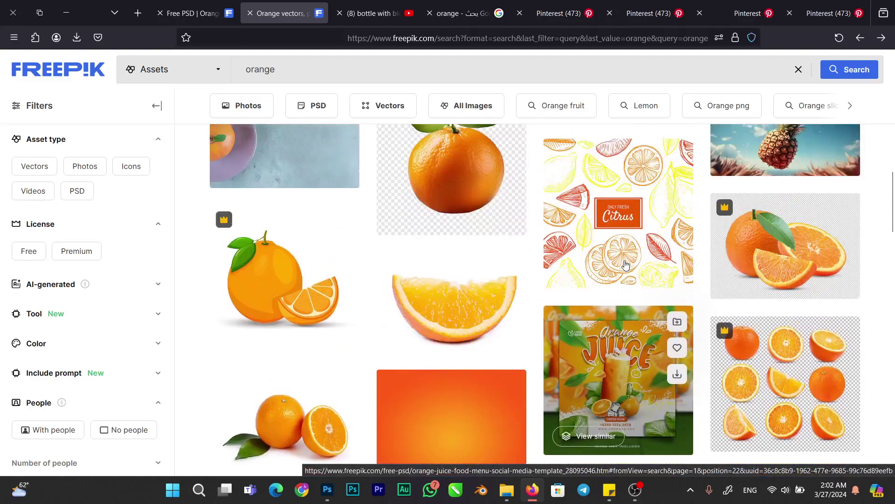
scroll(626, 265, up, 4)
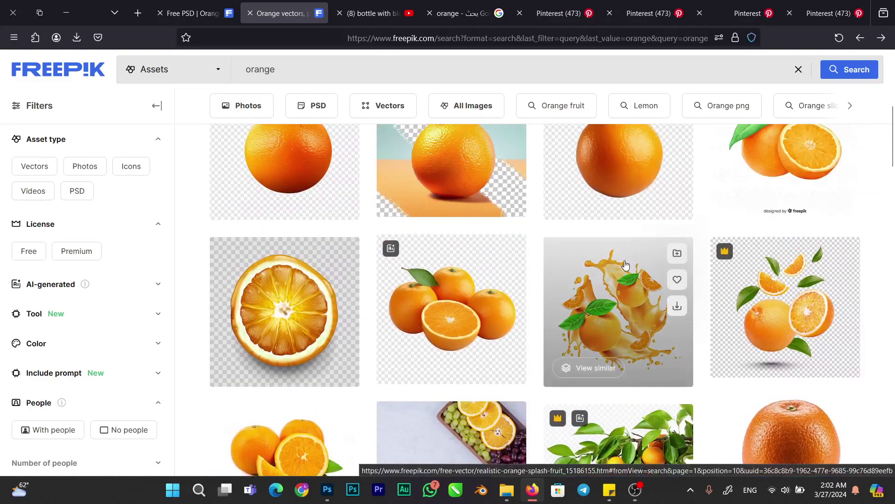
right_click(777, 326)
click(714, 92)
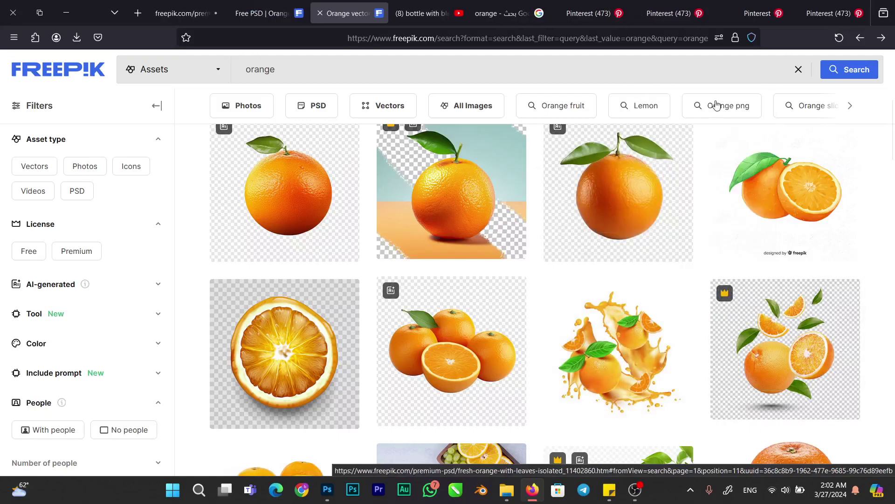
Switch to the premium orange with floating slices and leaves and start its download as a JPG
click(206, 5)
scroll(396, 345, down, 15)
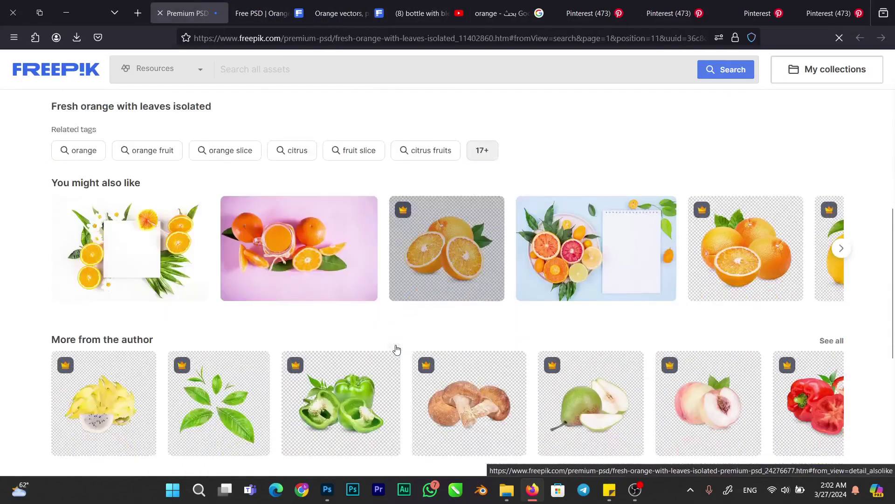
scroll(396, 346, up, 15)
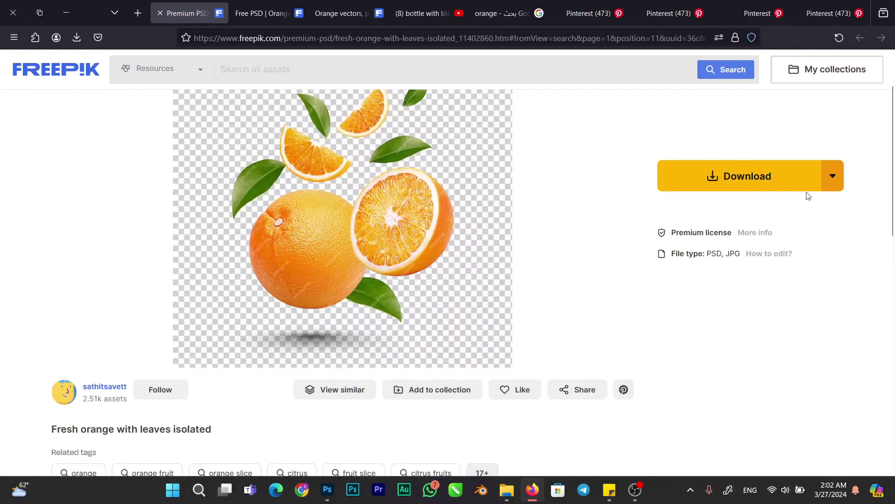
click(830, 181)
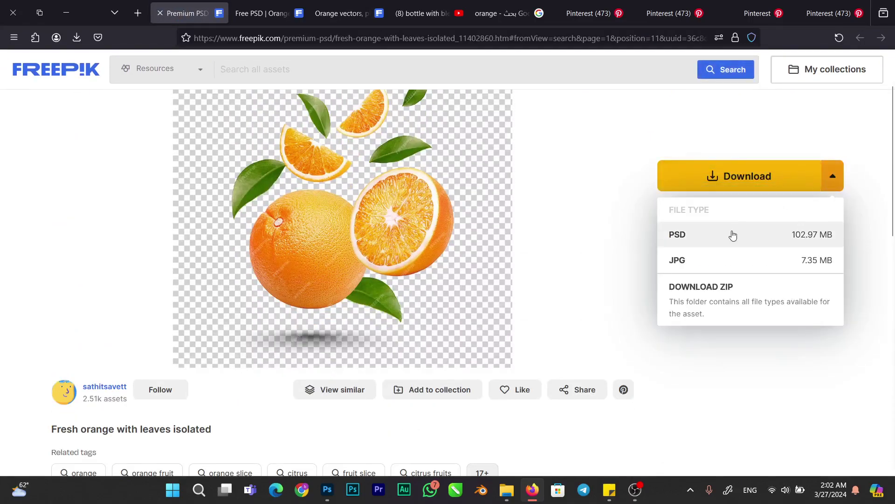
click(714, 258)
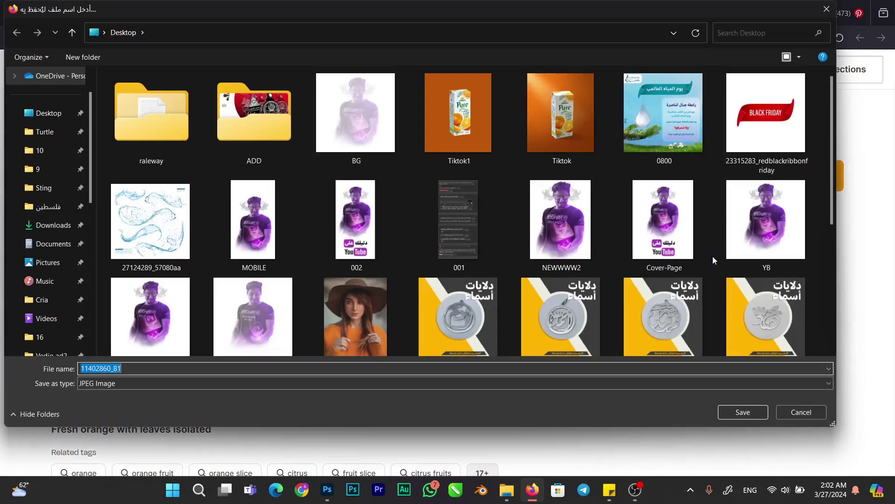
Save the floating-slices orange JPG as 11402860_81 in the Soda folder on DATA (D:)
scroll(61, 252, down, 4)
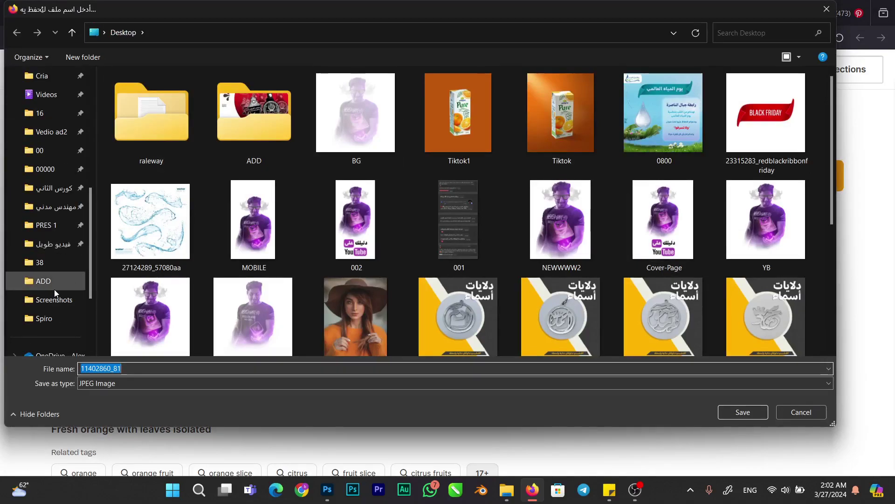
scroll(58, 323, down, 3)
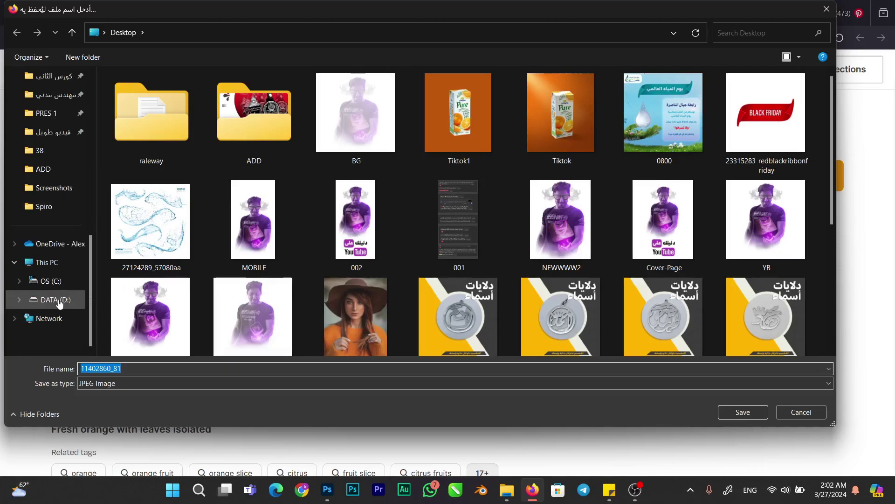
click(56, 299)
scroll(320, 147, down, 10)
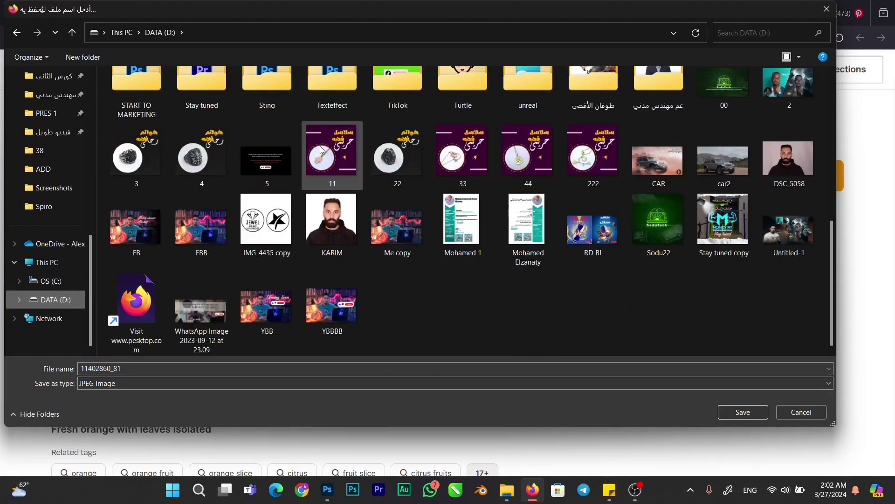
scroll(321, 150, up, 2)
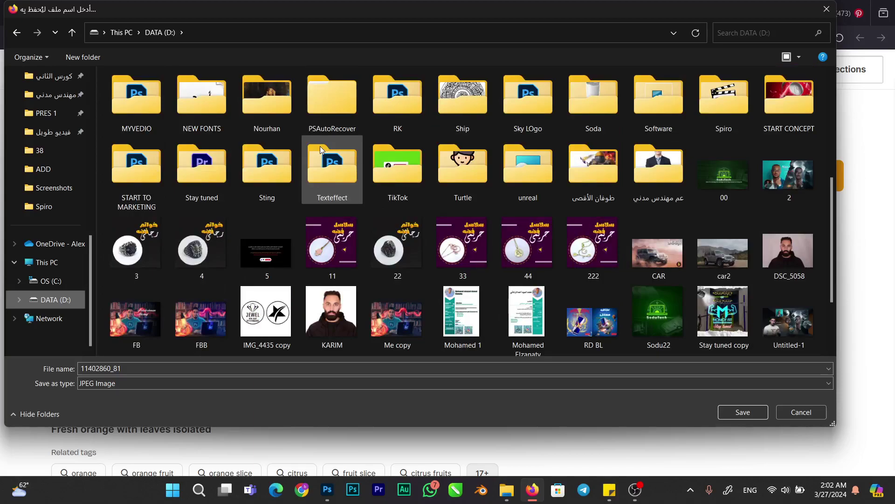
scroll(320, 146, up, 5)
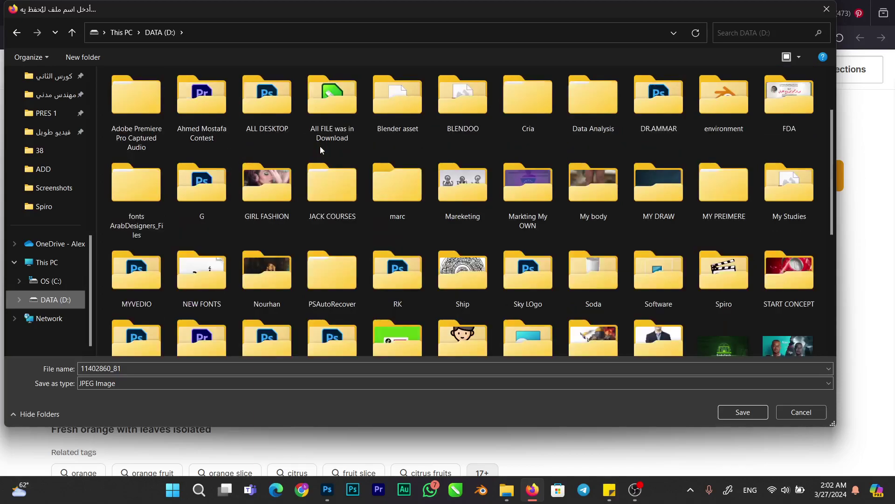
double_click(601, 275)
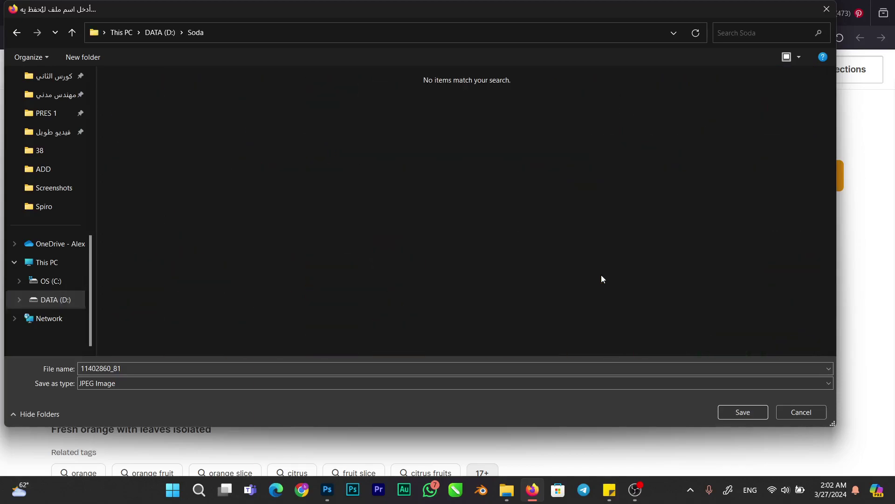
click(744, 412)
Download the whole orange with one leaf as a JPG and save it in the Soda folder
click(266, 12)
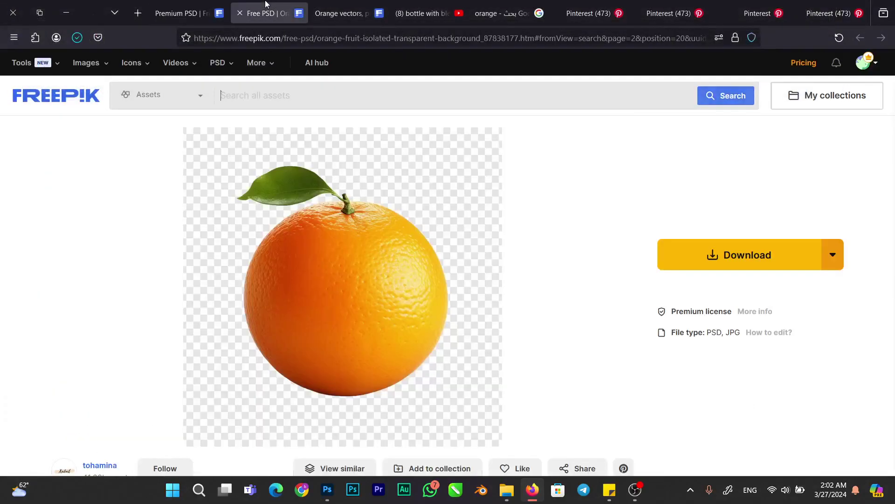
click(828, 254)
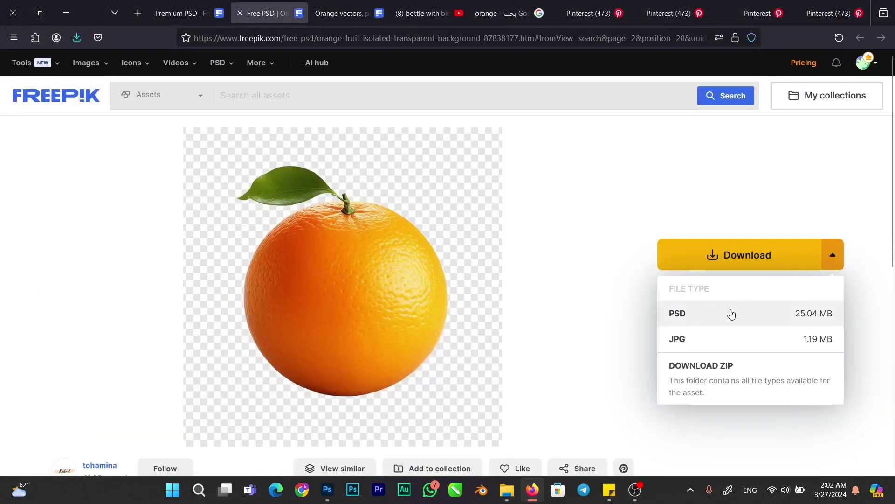
click(709, 341)
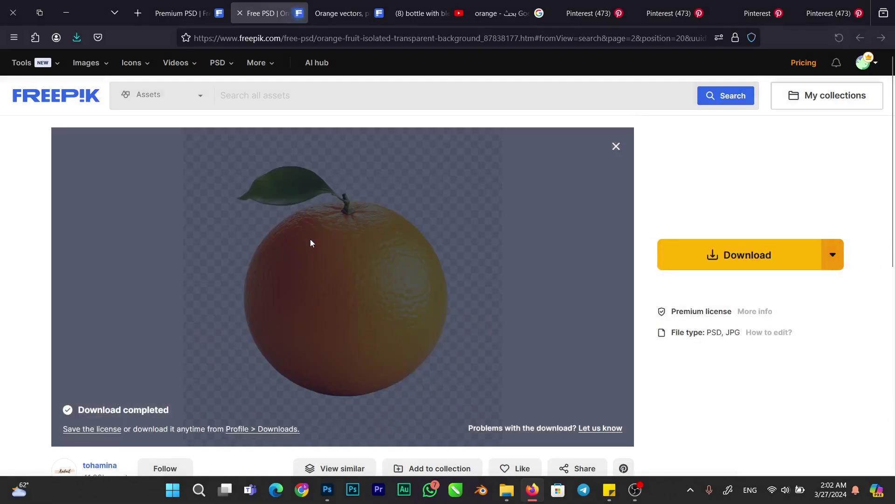
key(Return)
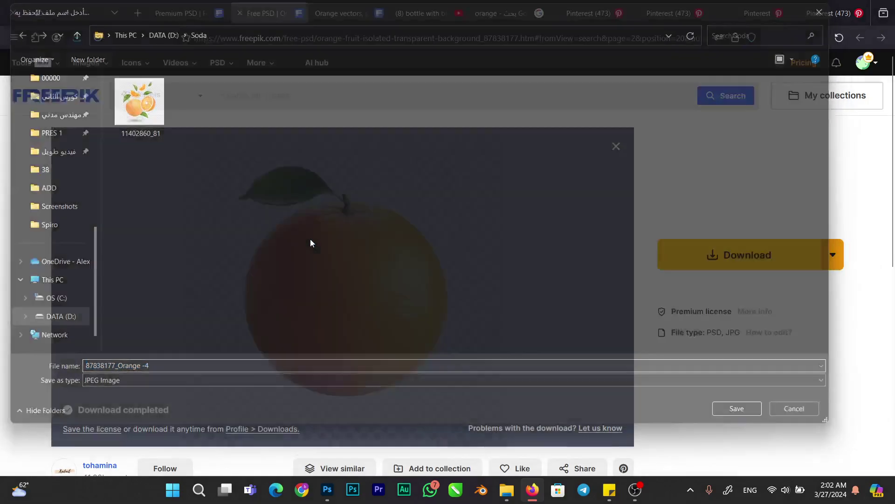
Close both downloaded assets' pages and look through the orange search results again for further usable fruit images
key(ctrl+Tab)
scroll(547, 360, up, 2)
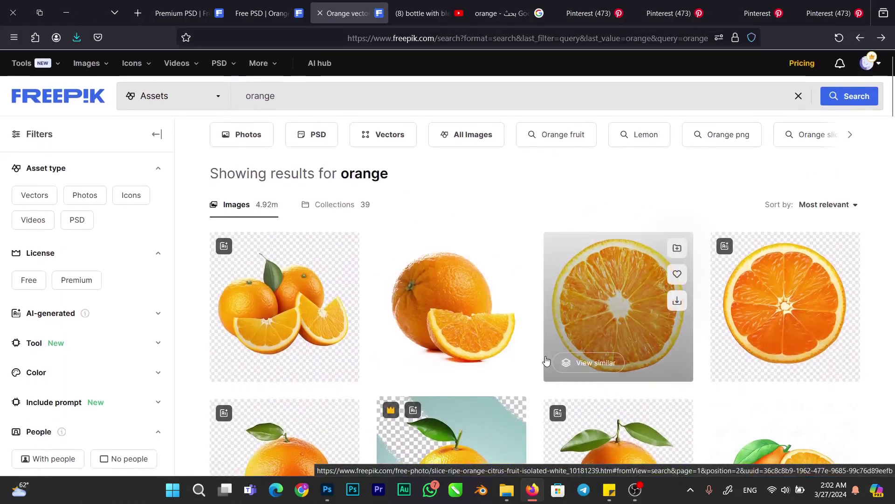
click(237, 12)
click(238, 12)
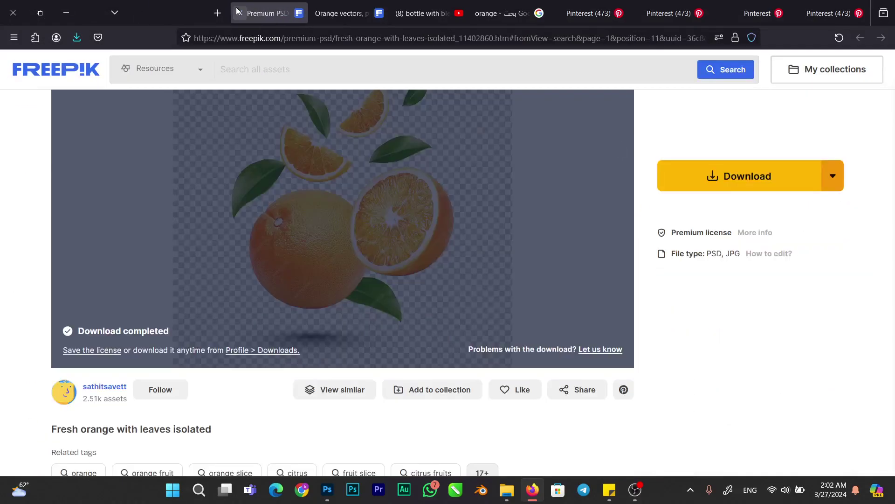
click(238, 12)
scroll(562, 296, down, 8)
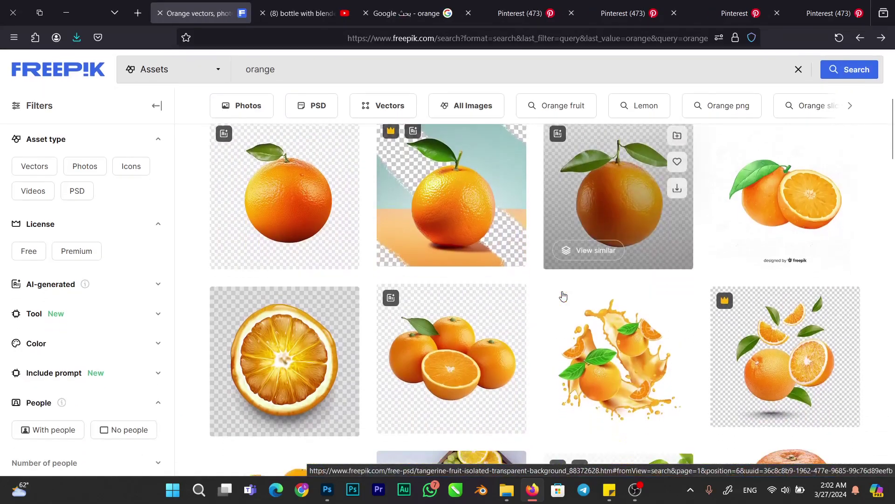
scroll(564, 296, down, 12)
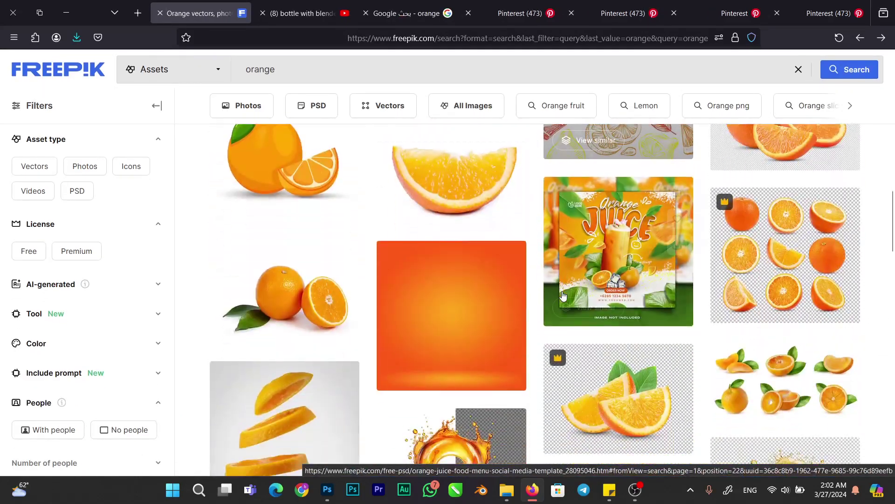
scroll(564, 295, down, 10)
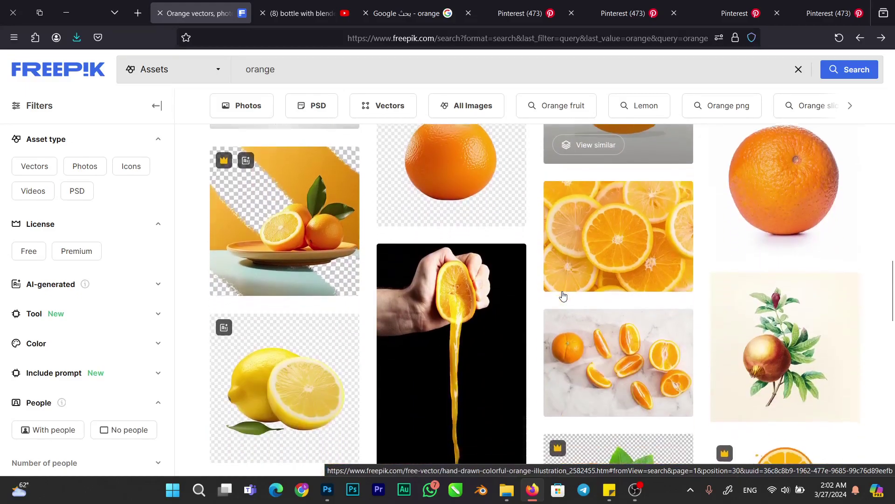
scroll(563, 295, down, 5)
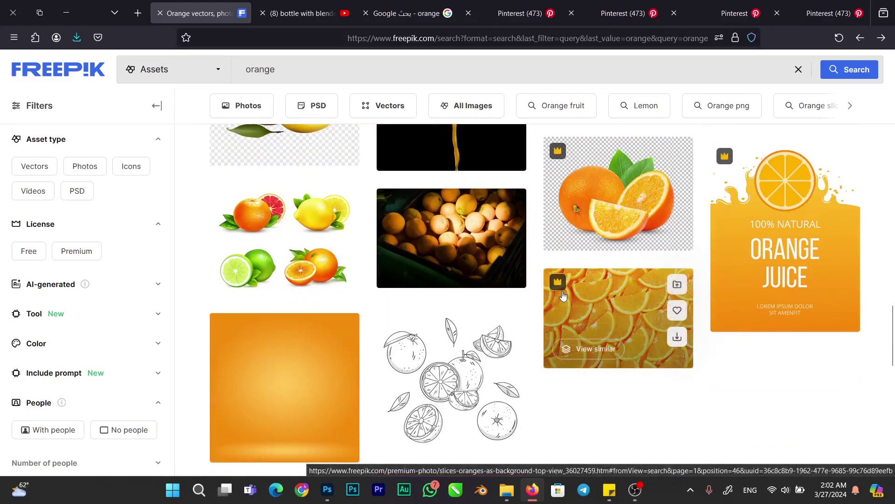
Search Google for "برتقانه مقشره" in a new browser tab and show the image results for a peeled orange
click(137, 13)
text(بر)
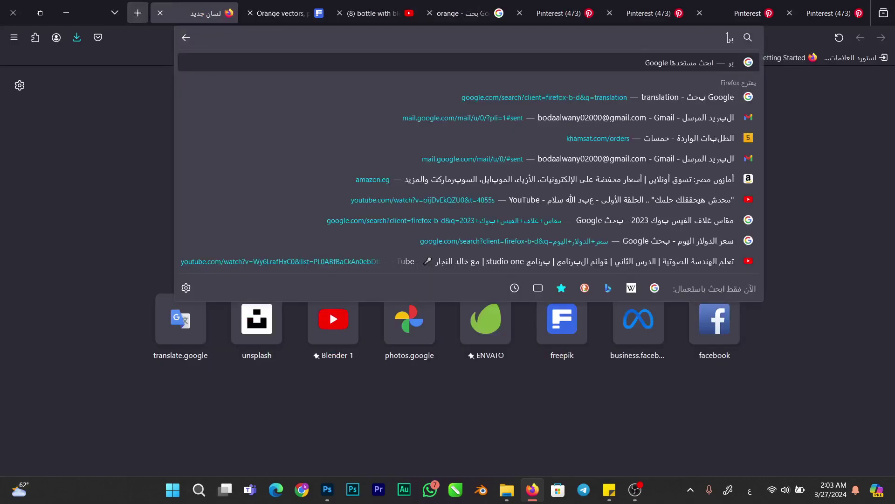
text(تقانه مقشره)
key(Return)
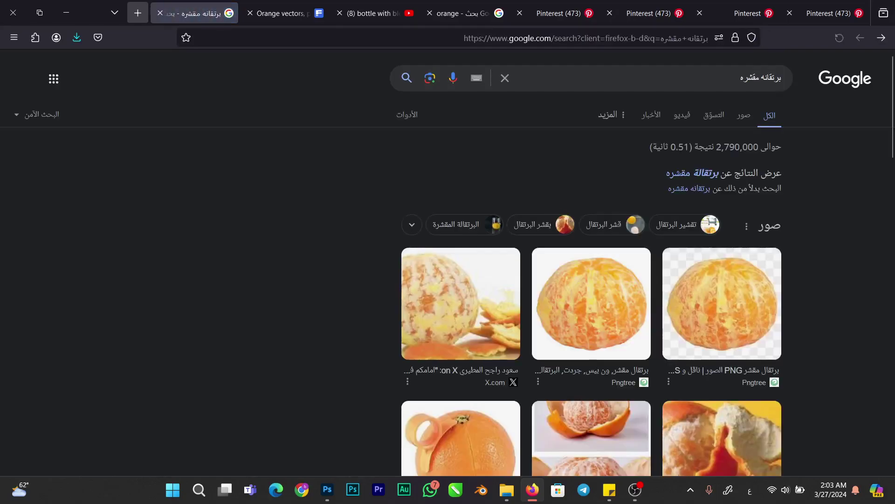
scroll(630, 227, down, 2)
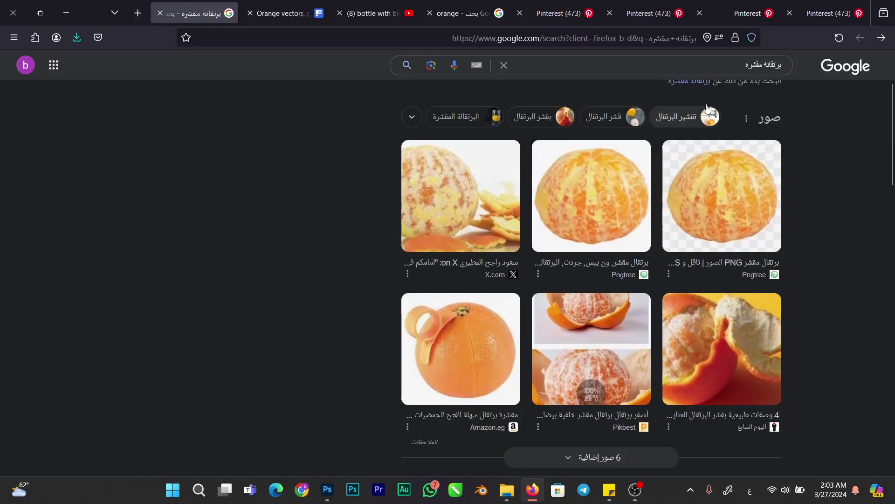
scroll(730, 127, up, 2)
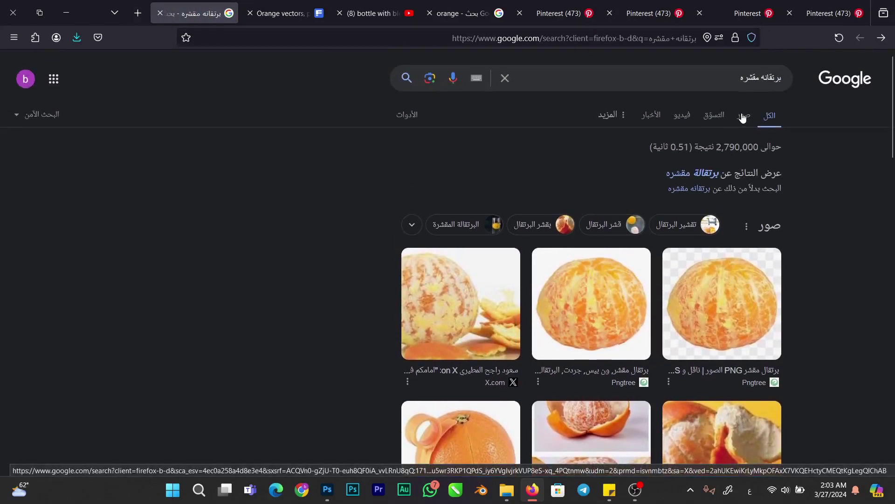
click(676, 164)
Look through the peeled-orange image results for a clean, isolated peeled orange or peel suited to the advertisement
scroll(587, 270, down, 1)
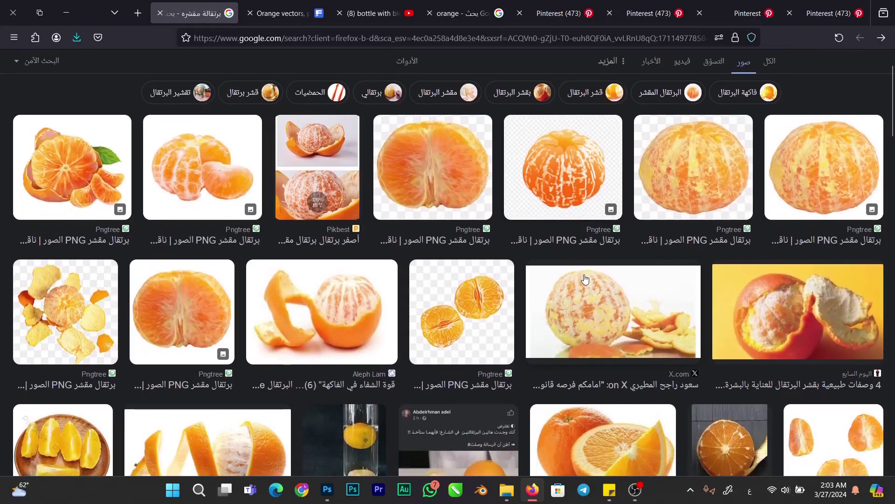
scroll(585, 279, down, 4)
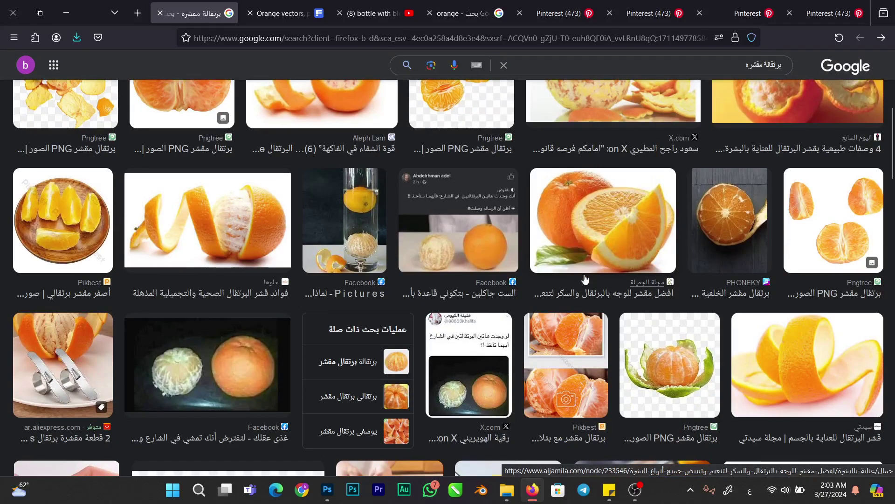
scroll(585, 279, down, 2)
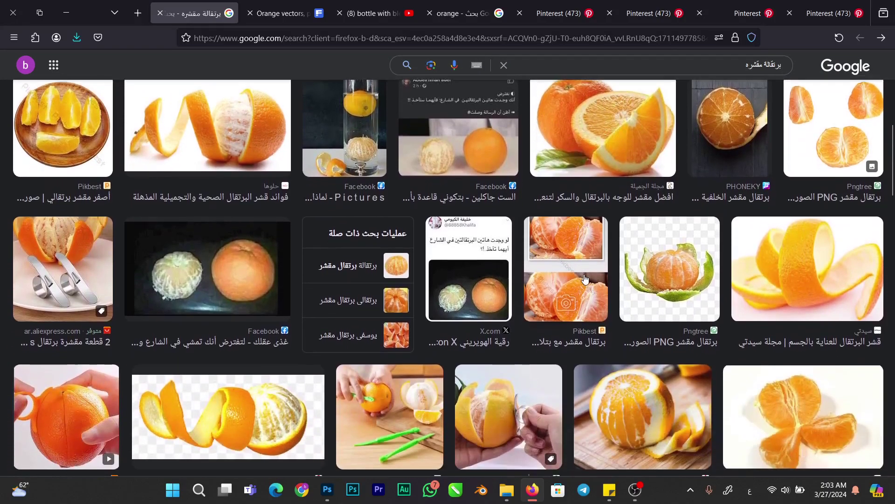
scroll(585, 279, down, 6)
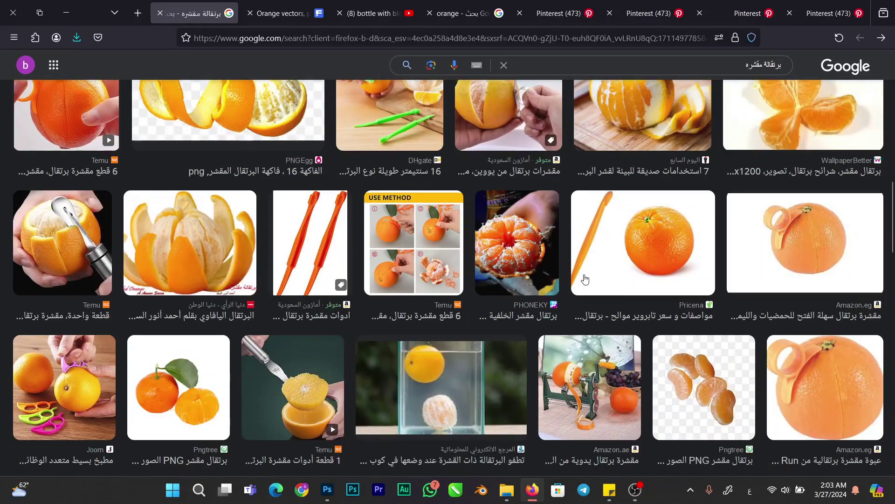
scroll(585, 279, up, 2)
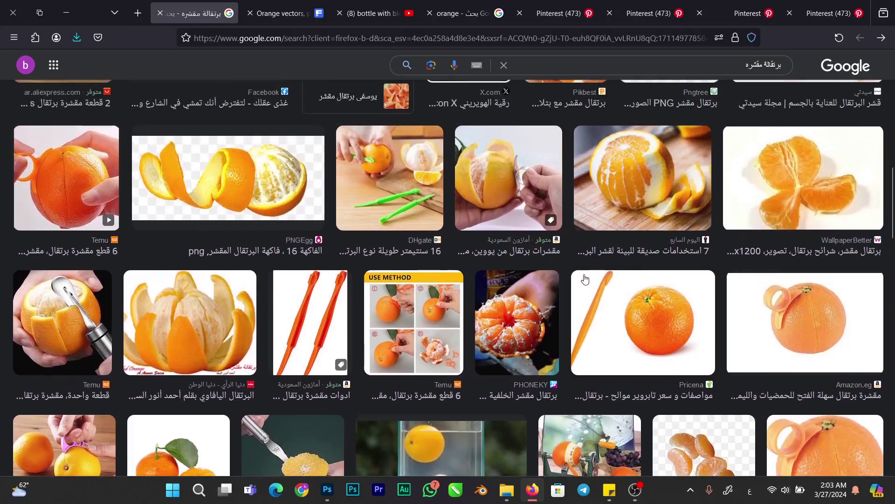
scroll(585, 279, down, 7)
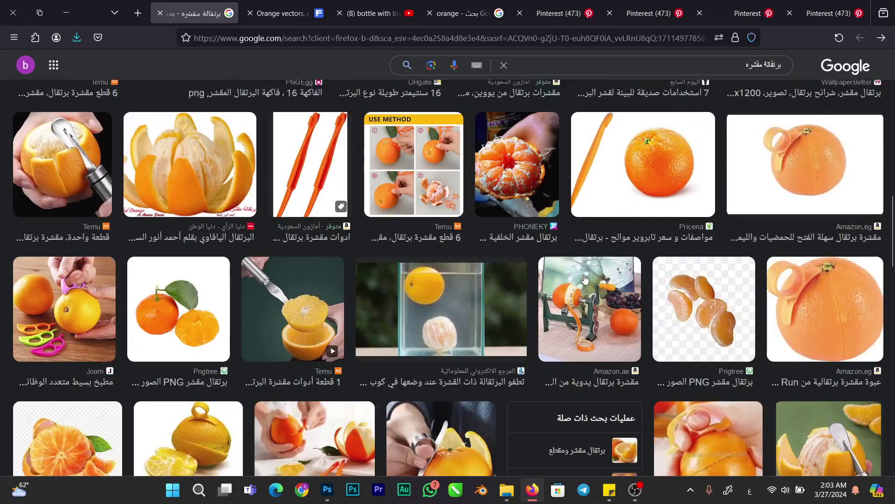
scroll(585, 279, down, 3)
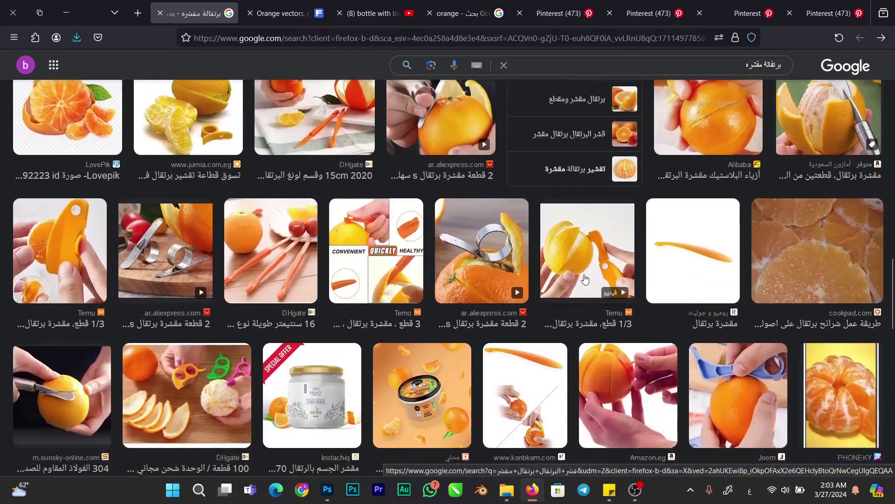
scroll(585, 279, down, 1)
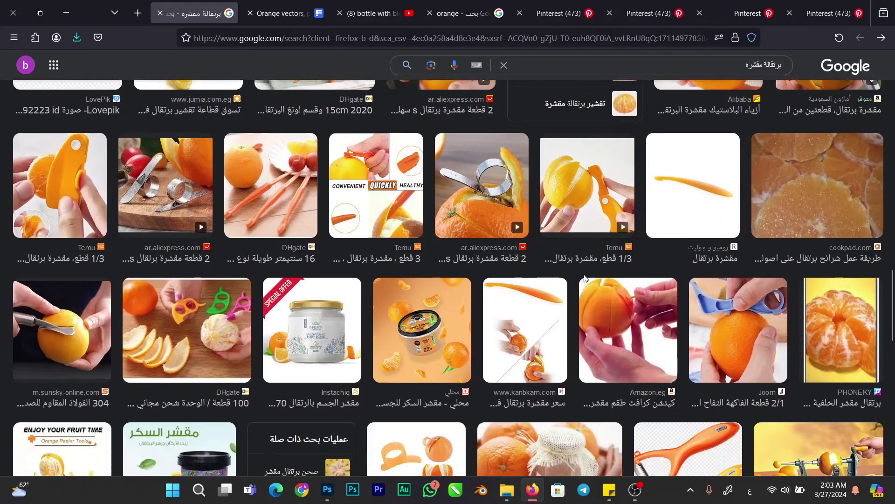
scroll(585, 279, down, 12)
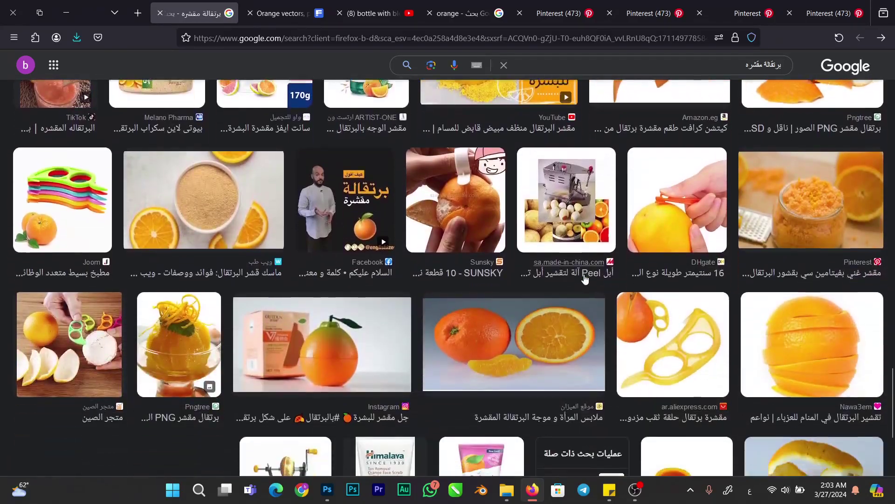
scroll(585, 279, down, 7)
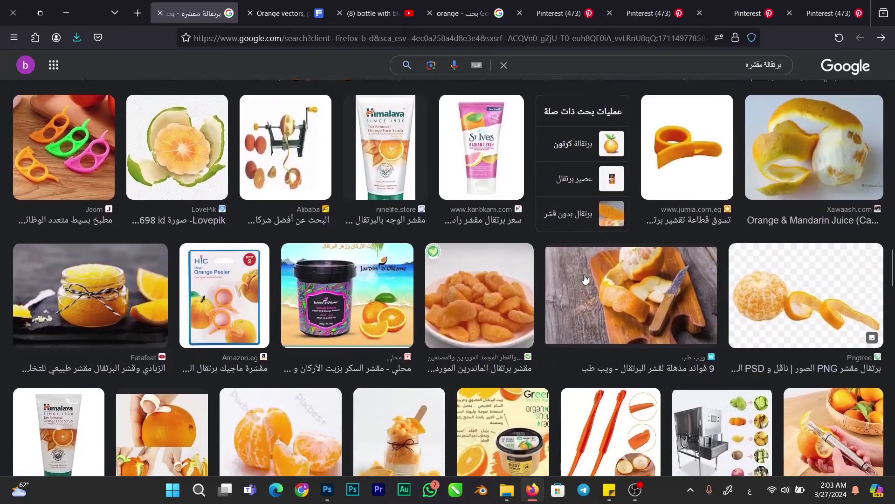
scroll(585, 279, up, 4)
scroll(585, 279, down, 7)
scroll(584, 279, down, 2)
scroll(585, 278, down, 13)
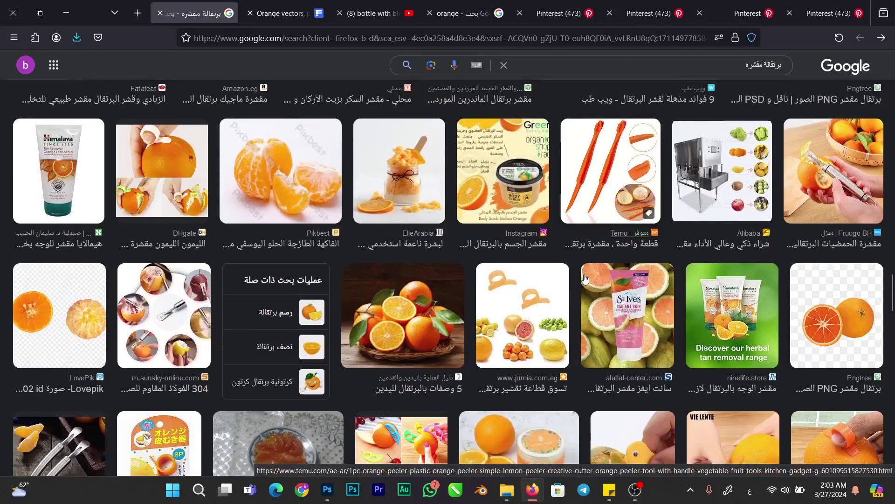
Look back through the peeled-orange image results and open the partly peeled orange on a wooden board in a new browser tab
scroll(586, 278, down, 10)
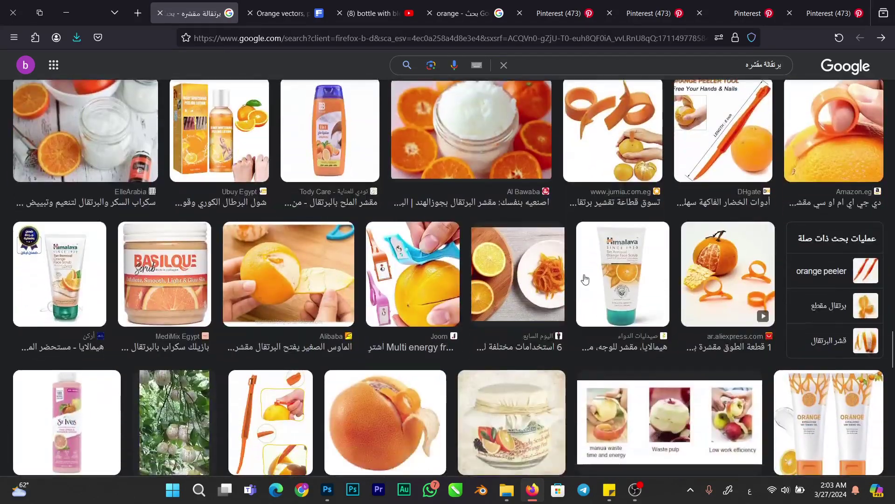
scroll(586, 278, up, 4)
scroll(584, 278, up, 3)
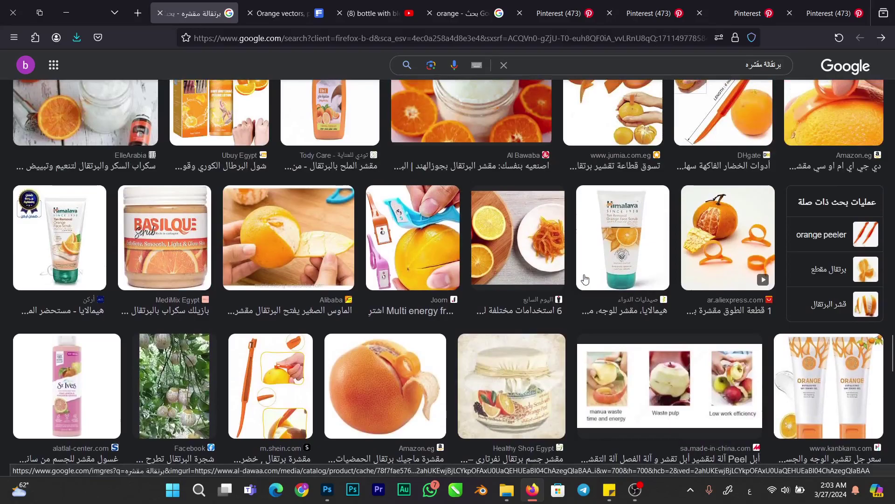
scroll(584, 278, up, 10)
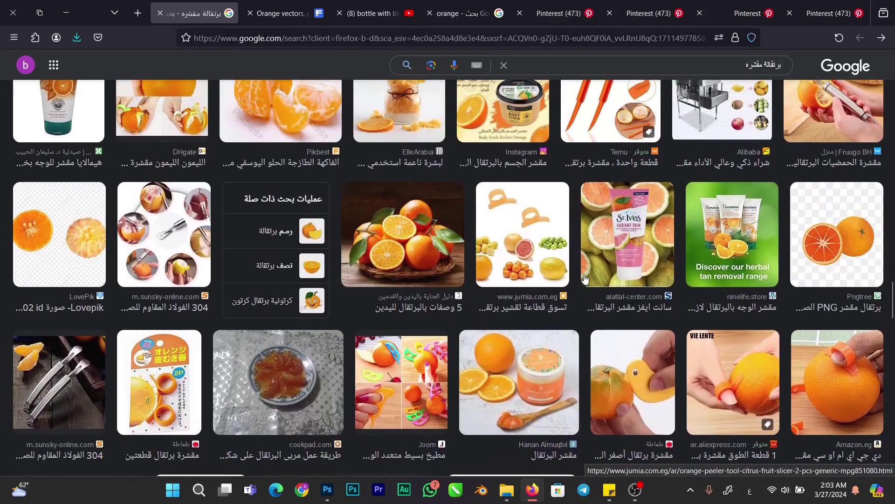
scroll(585, 278, up, 10)
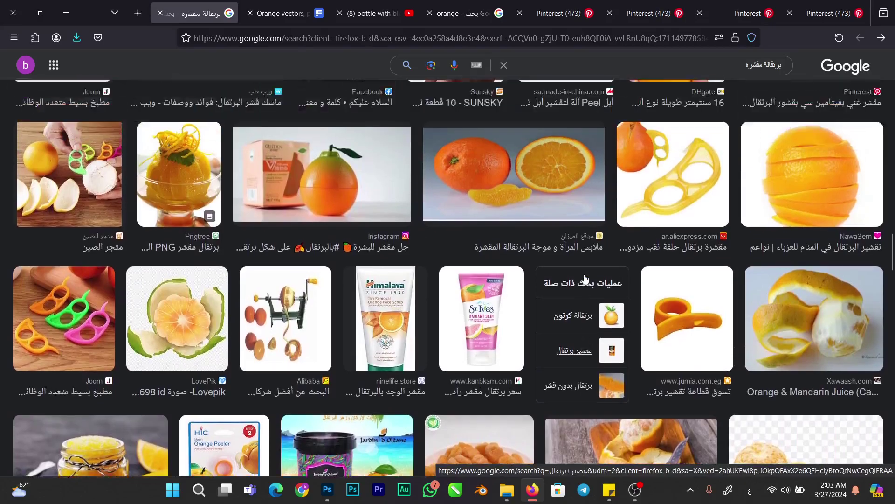
scroll(585, 278, up, 10)
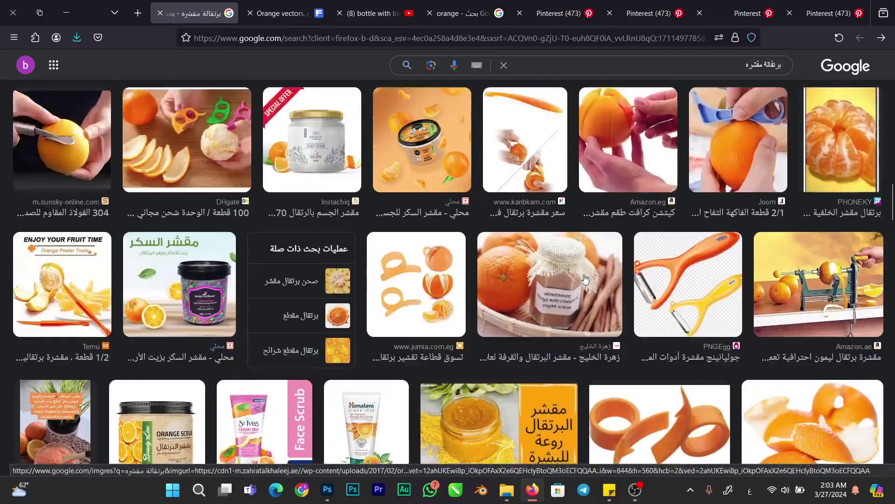
scroll(585, 279, up, 10)
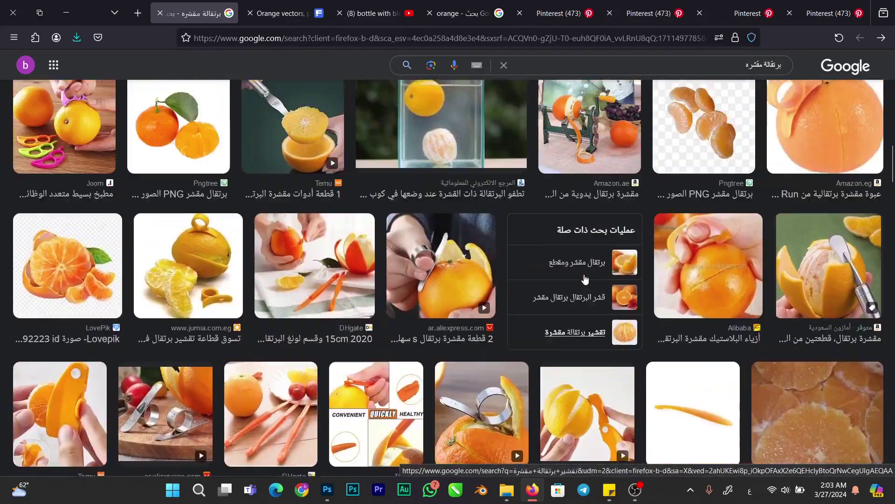
scroll(585, 278, up, 8)
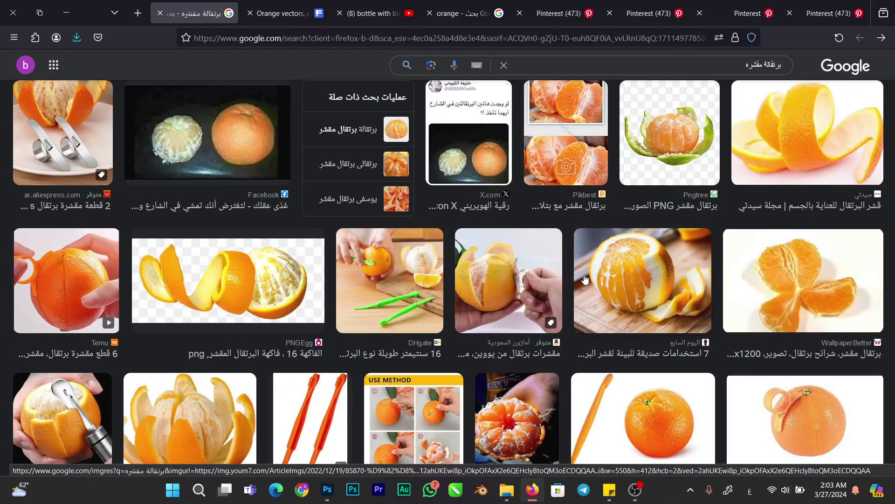
right_click(655, 281)
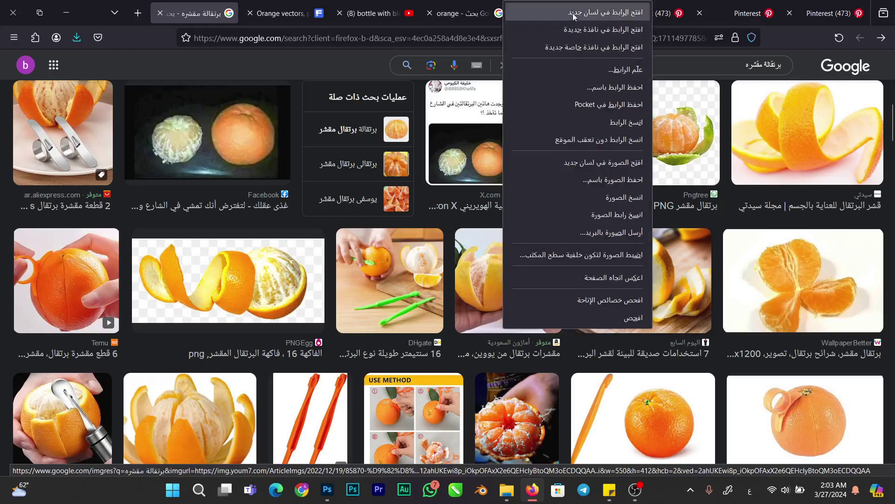
click(573, 16)
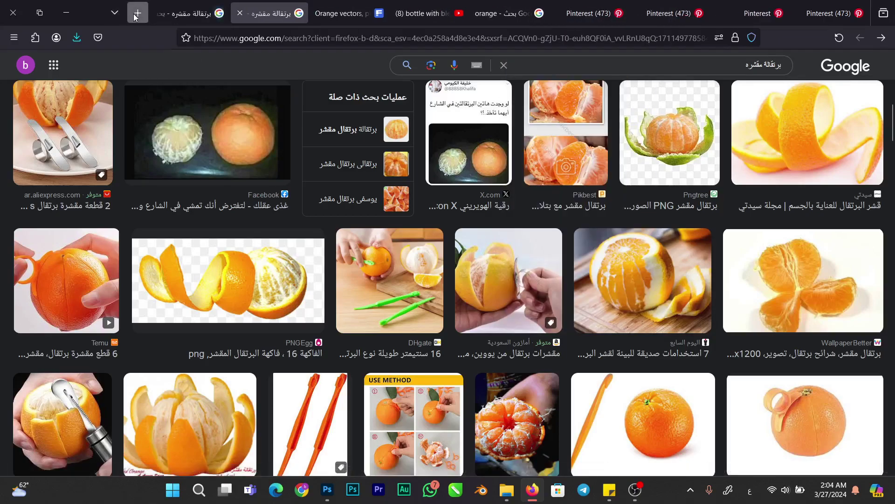
Open Google Translate in a new browser tab, translate "برتقانه مقشره" from Arabic into English and copy the translation
click(137, 14)
text(tr)
key(Return)
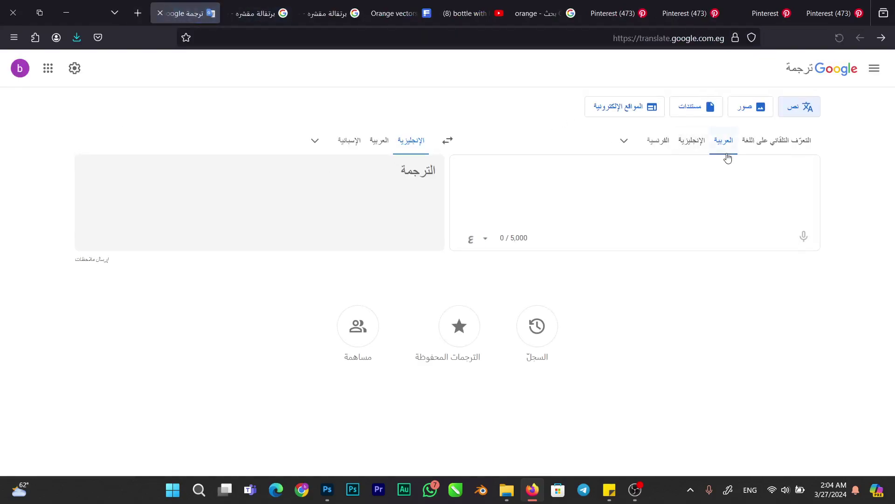
text(تقانه مقشره)
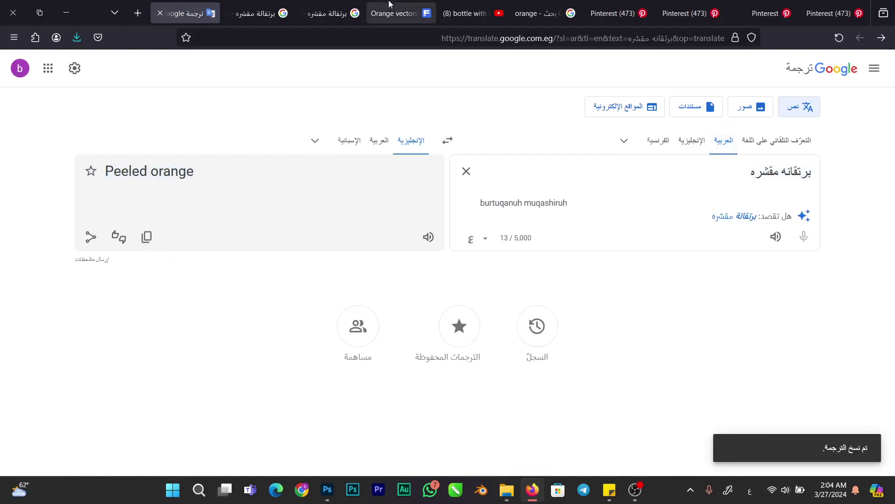
Return to the Freepik search page and search the assets for "Peeled orange"
click(431, 5)
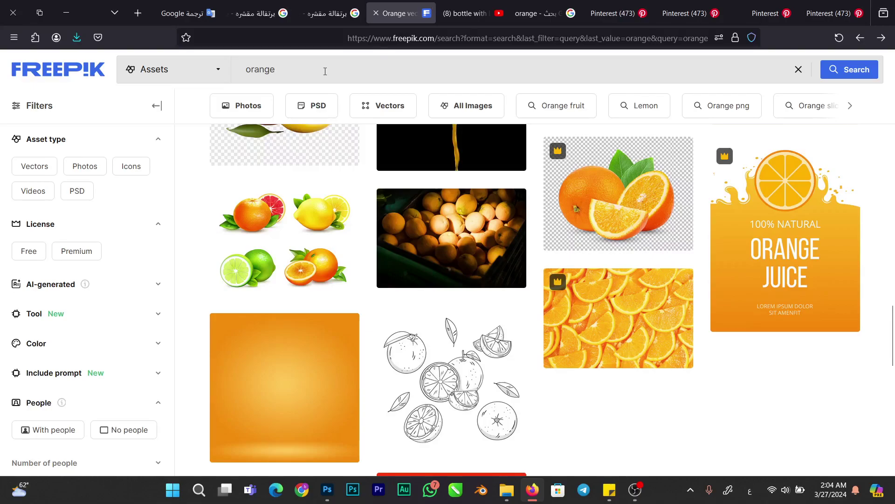
text(Peeled orange)
key(Return)
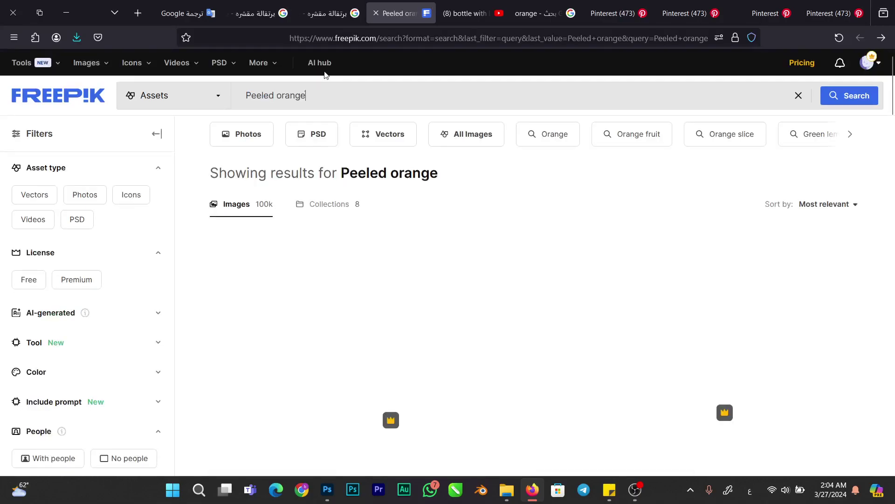
Look through the Freepik peeled-orange results and open the set of whole, sliced and peeled oranges in a new tab
scroll(616, 270, down, 3)
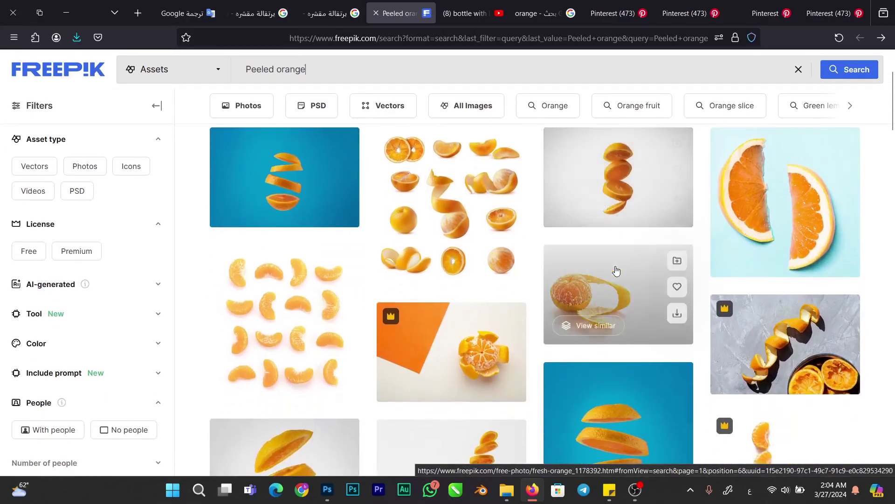
scroll(616, 271, down, 8)
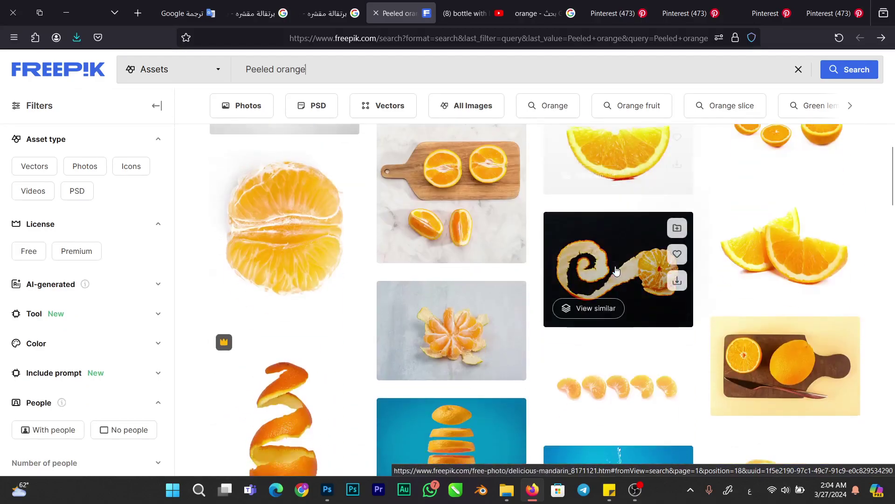
scroll(616, 270, down, 8)
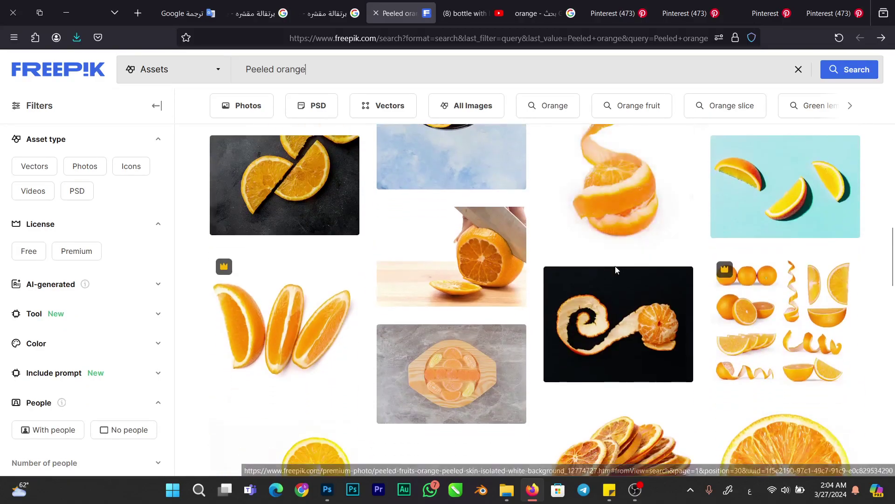
scroll(617, 270, down, 8)
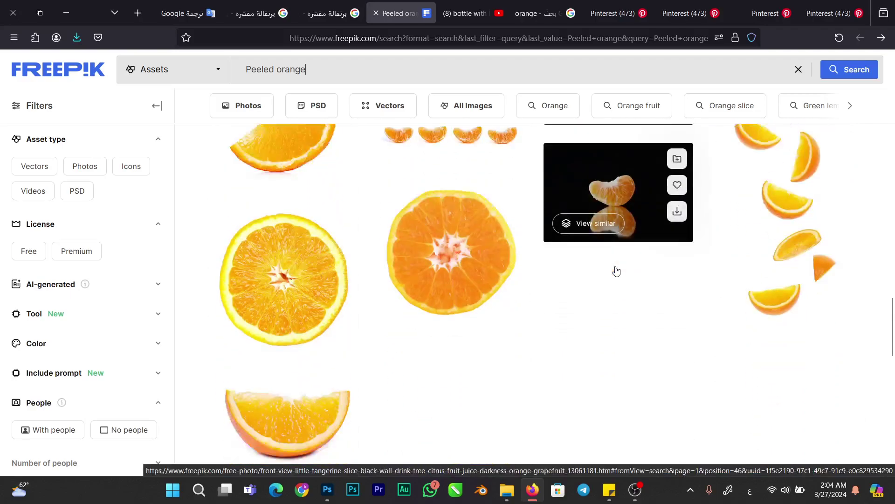
scroll(617, 270, down, 3)
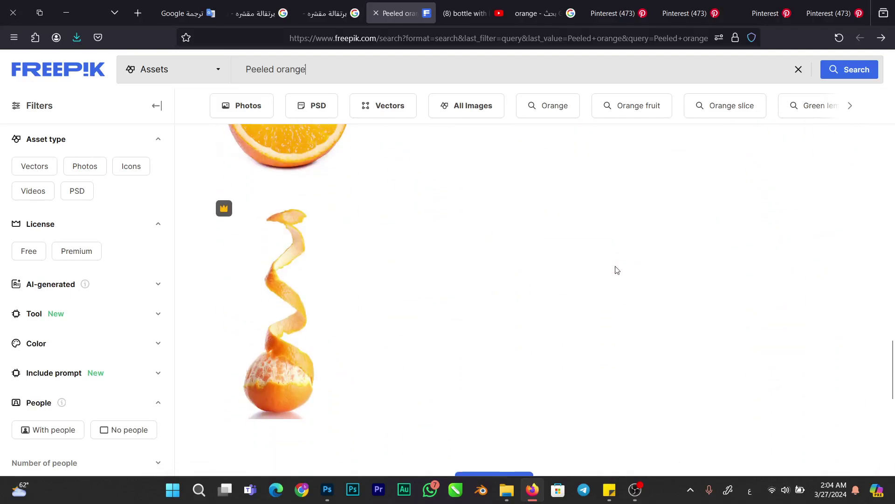
scroll(617, 270, up, 9)
scroll(617, 271, up, 10)
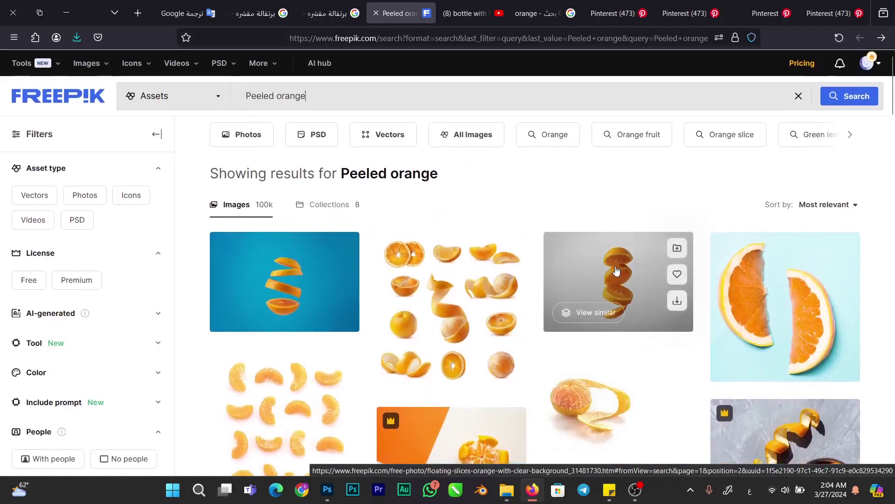
scroll(447, 326, down, 3)
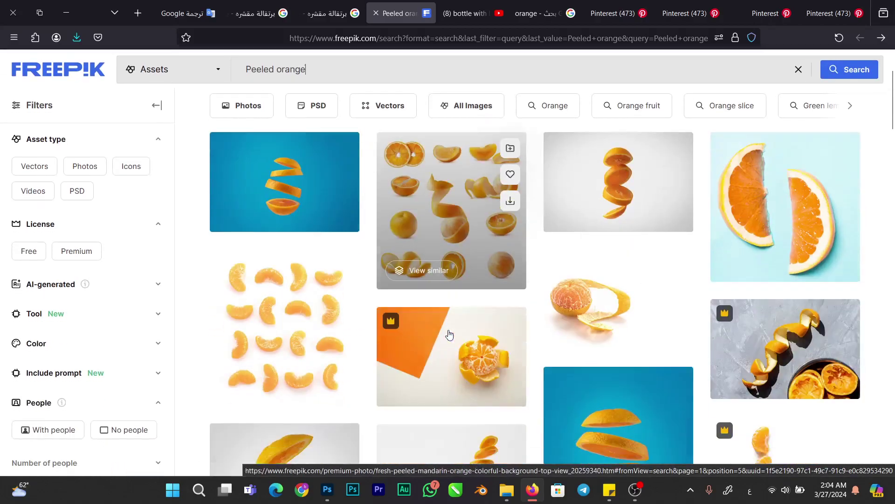
right_click(464, 192)
click(444, 207)
Browse the remaining peeled-orange results and open the tangerine with a tall spiral peel on white in a new tab
scroll(444, 206, down, 7)
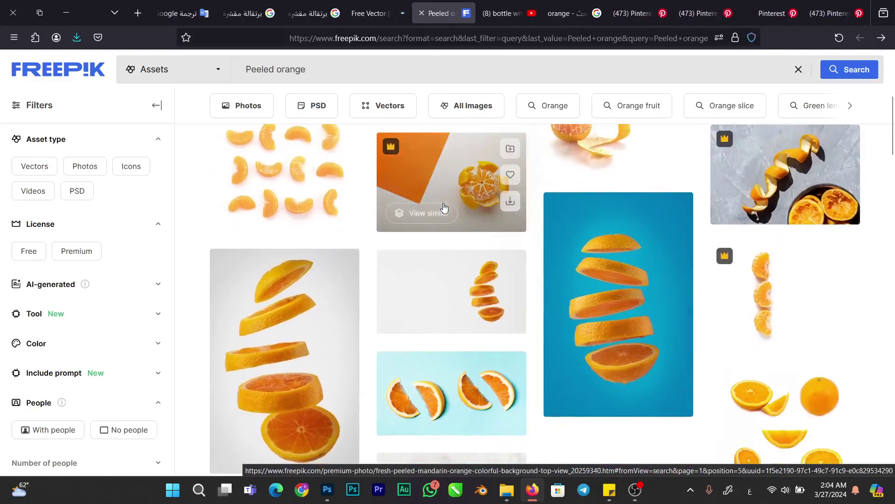
scroll(445, 207, up, 2)
scroll(445, 207, down, 6)
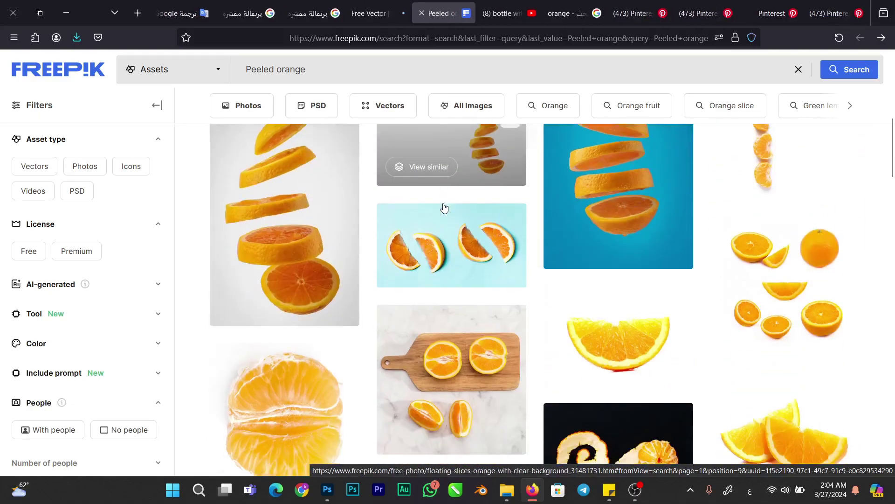
scroll(445, 207, down, 8)
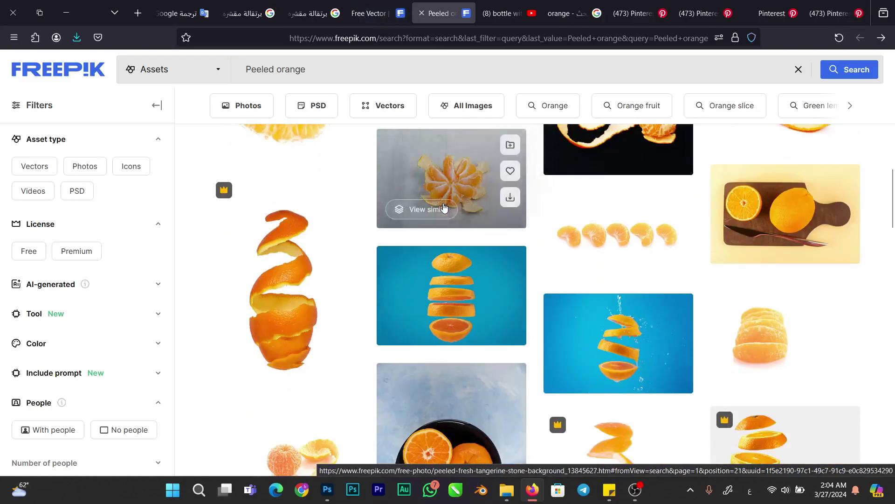
scroll(444, 207, down, 2)
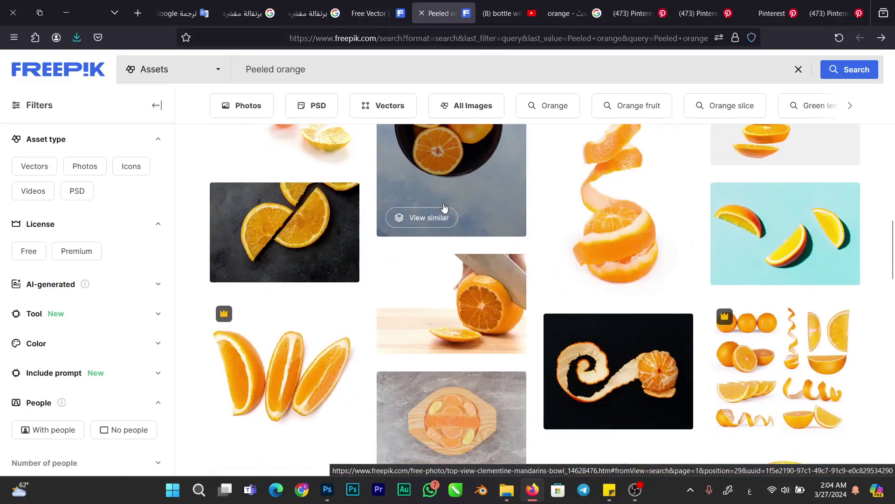
scroll(444, 206, down, 2)
scroll(444, 207, up, 3)
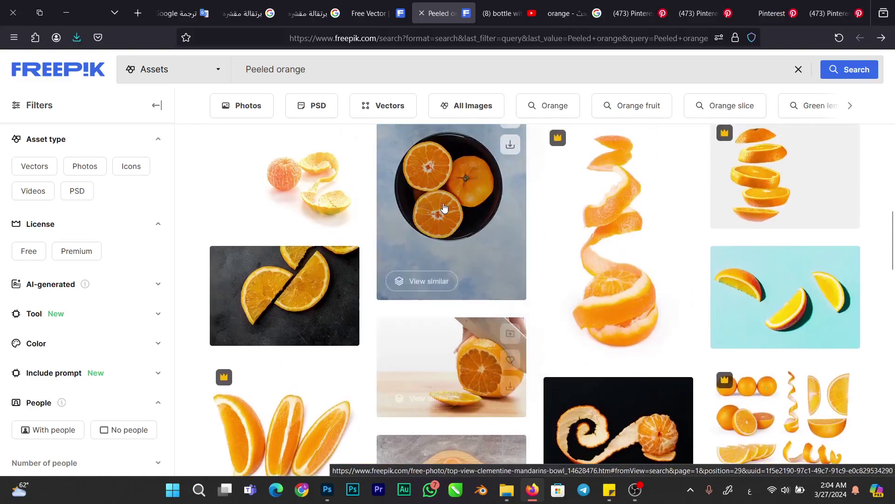
scroll(445, 206, down, 6)
scroll(445, 206, down, 4)
scroll(444, 207, down, 7)
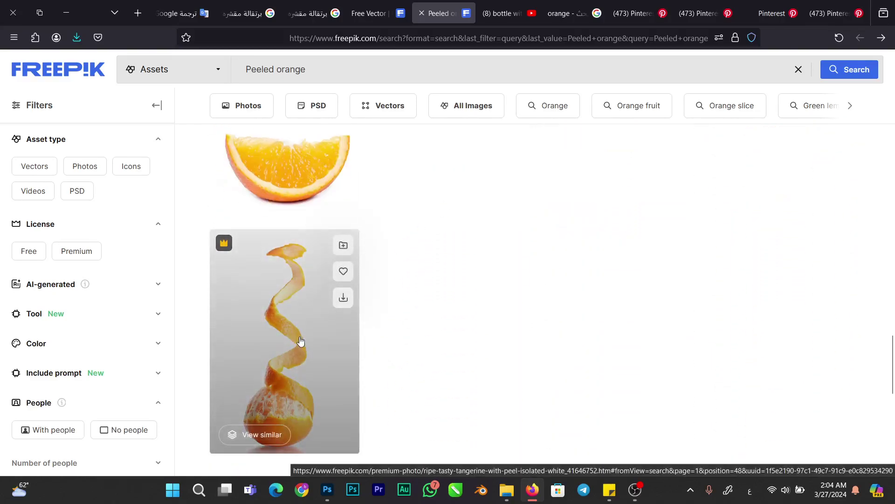
right_click(300, 341)
click(282, 115)
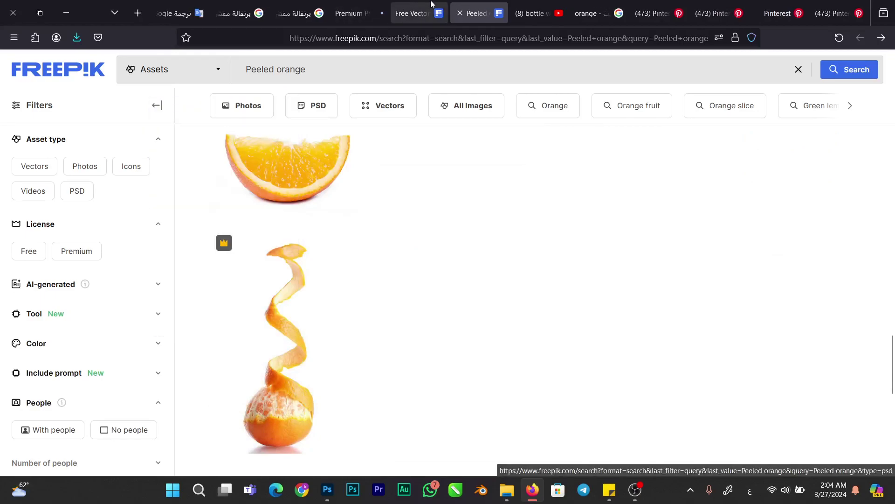
Examine the page of the whole, sliced and peeled orange set, including its suggested similar images, for usable fruit
key(ctrl+Tab)
scroll(435, 296, down, 3)
scroll(435, 300, down, 4)
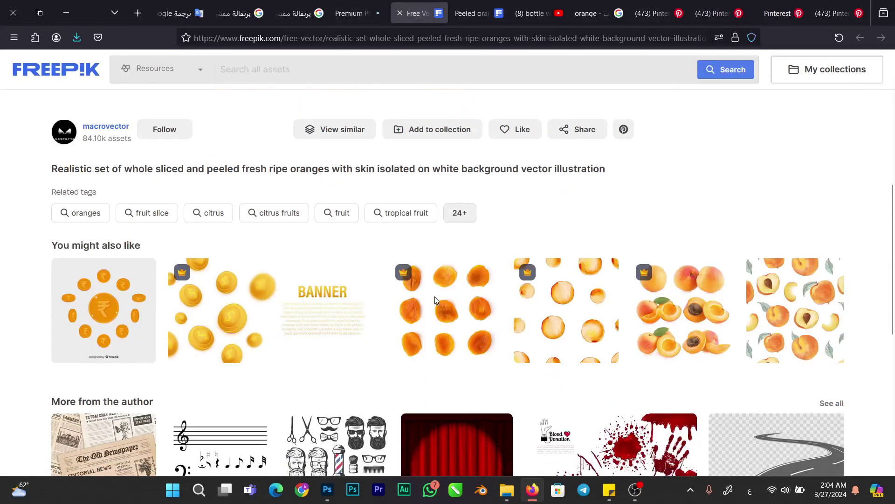
scroll(436, 300, right, 5)
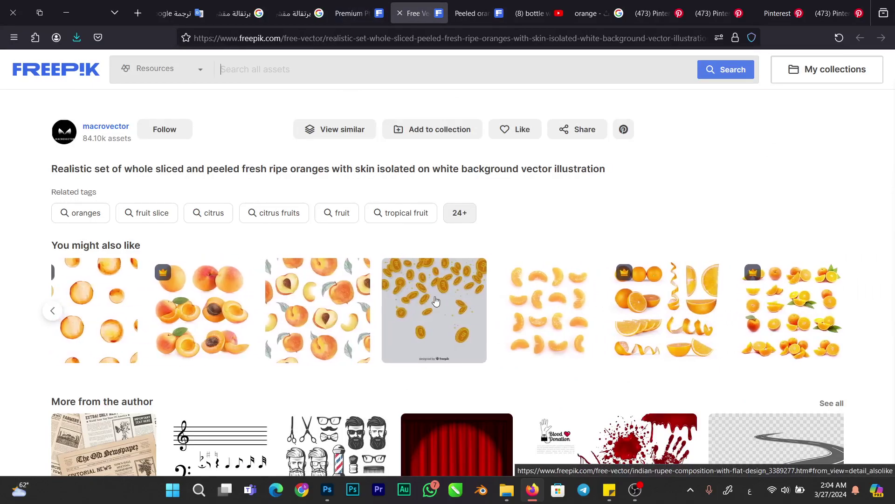
scroll(435, 300, down, 4)
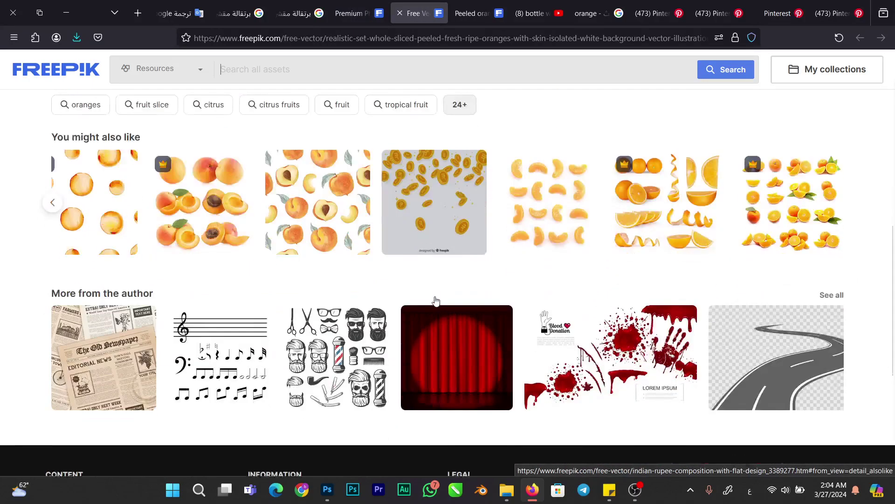
scroll(435, 300, up, 10)
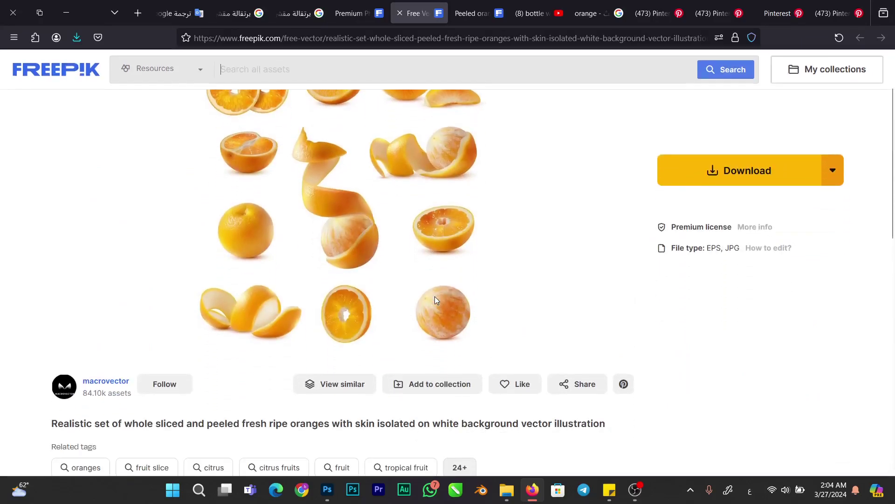
scroll(620, 272, up, 2)
scroll(621, 273, down, 1)
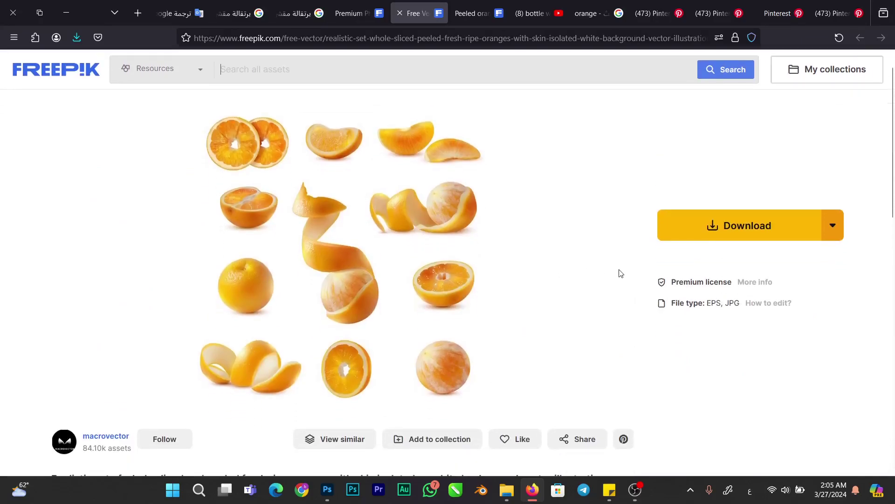
Download the whole, sliced and peeled orange set as a JPG and save it in the Soda folder
click(831, 228)
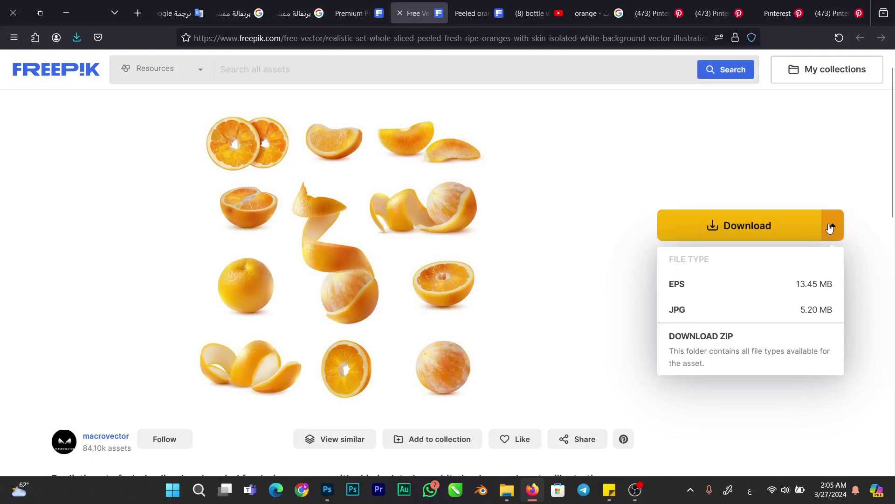
click(728, 304)
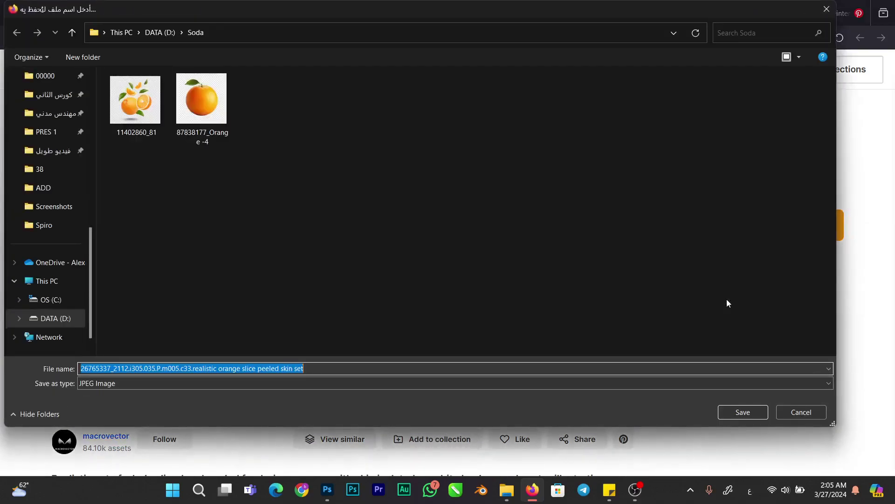
key(Return)
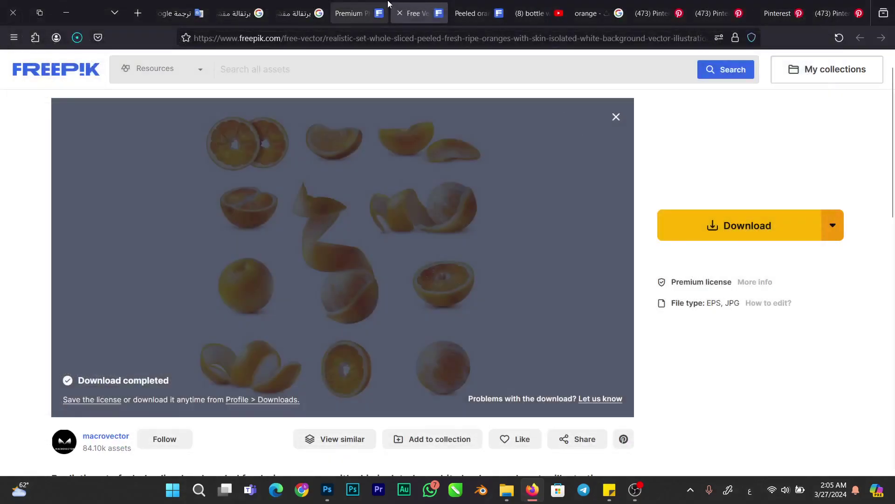
Look through the suggestions on the spiral-peel tangerine page and open its "orange peel" related tag in a new tab
click(388, 4)
scroll(455, 266, down, 8)
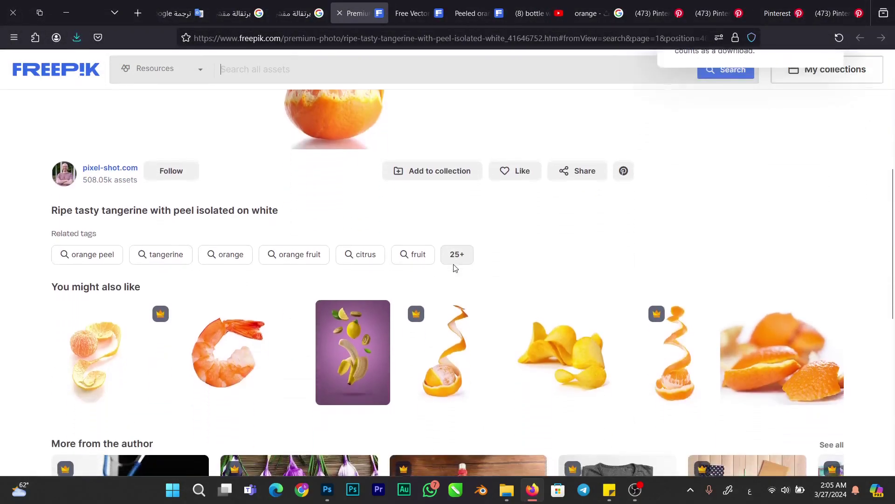
scroll(454, 269, right, 5)
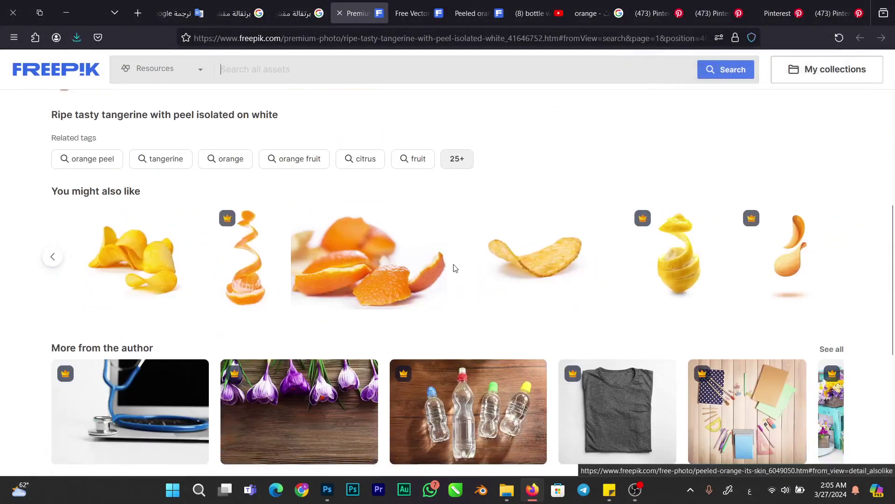
scroll(455, 268, left, 5)
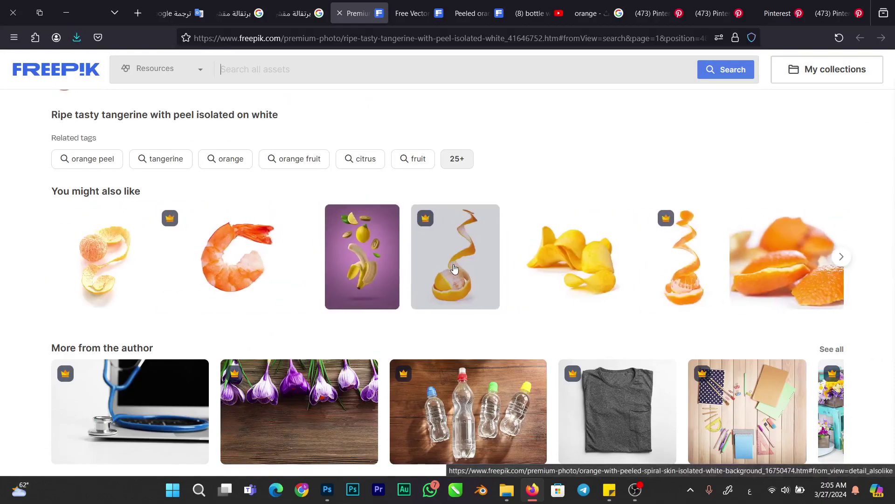
scroll(454, 269, right, 1)
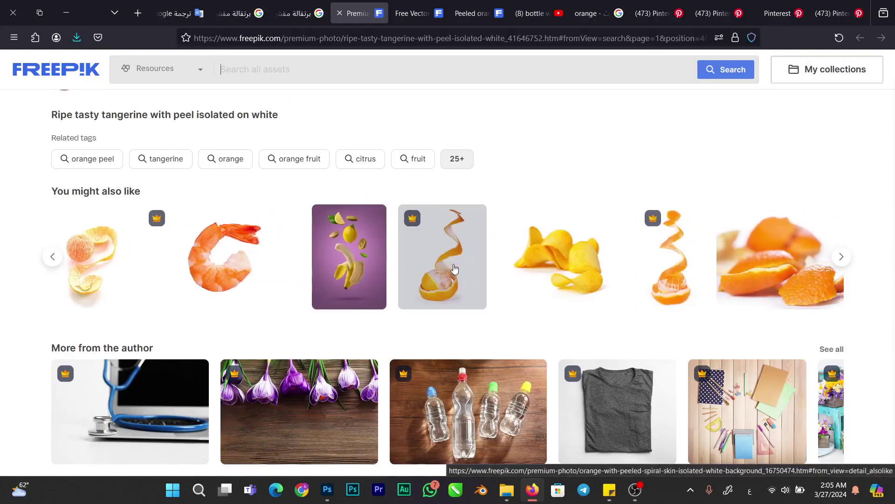
click(454, 269)
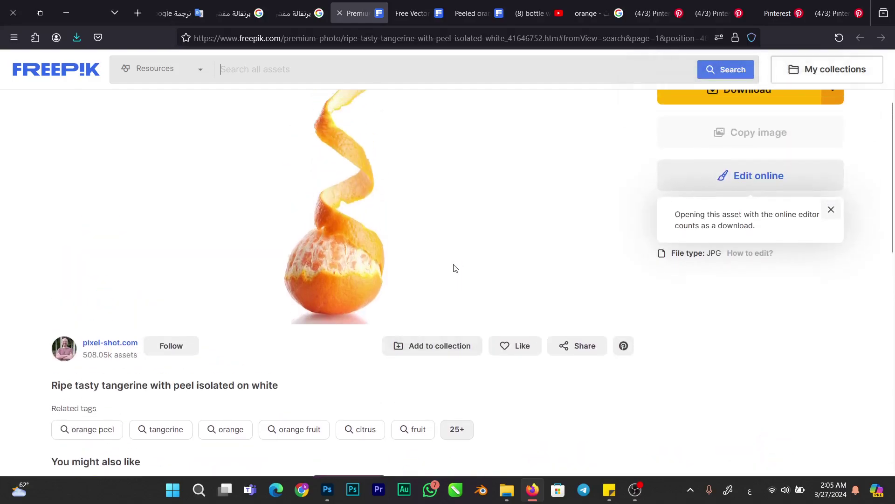
right_click(91, 432)
click(115, 208)
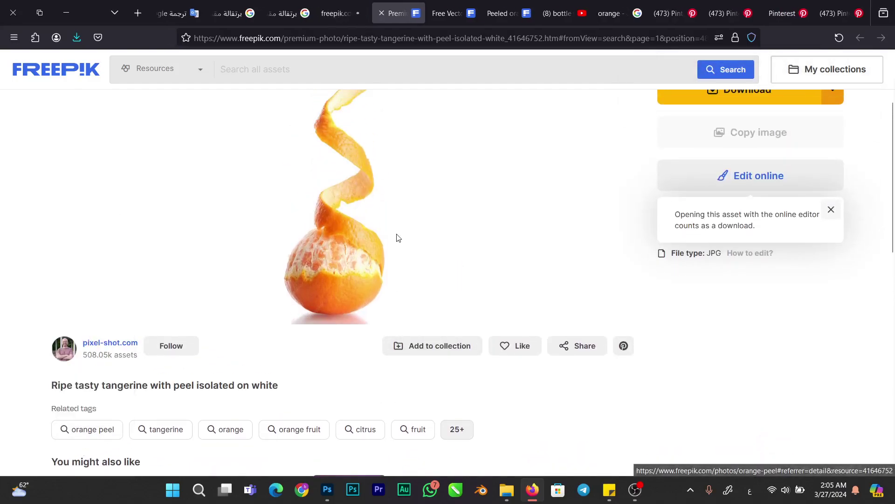
Download the spiral-peel tangerine photo in Large size, 1333 × 2000px, and save it in the Soda folder
scroll(396, 236, up, 2)
click(831, 212)
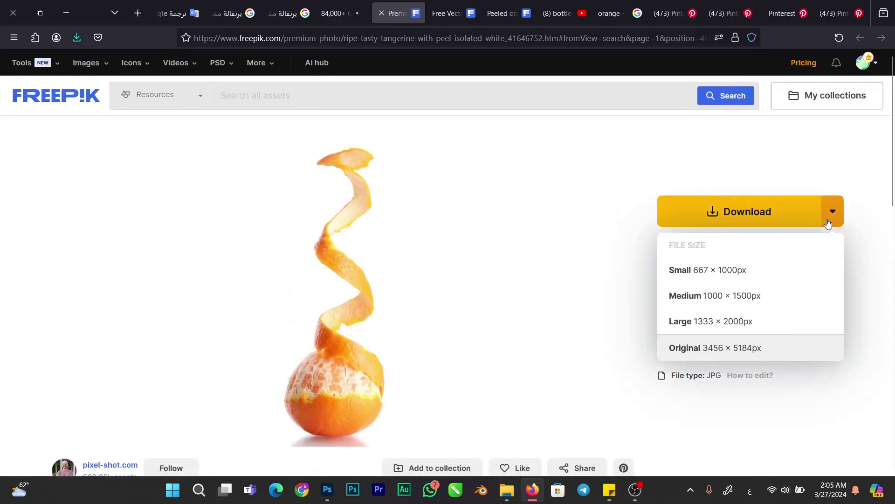
click(721, 318)
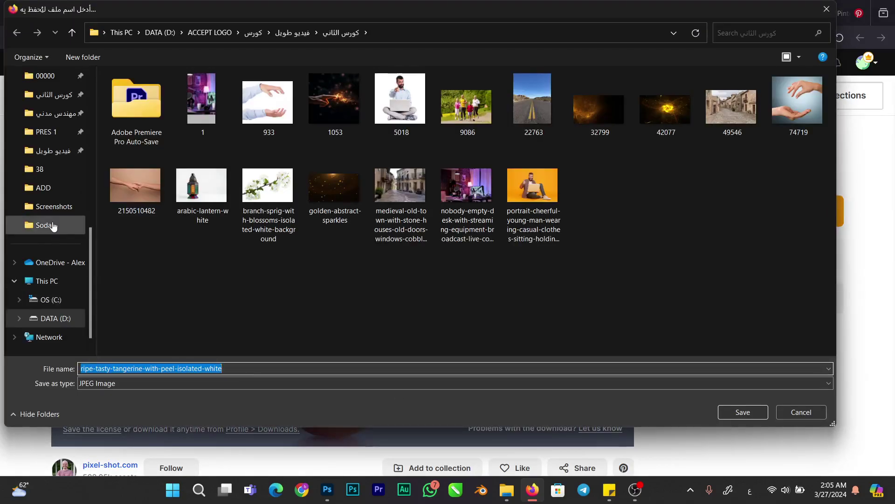
click(52, 225)
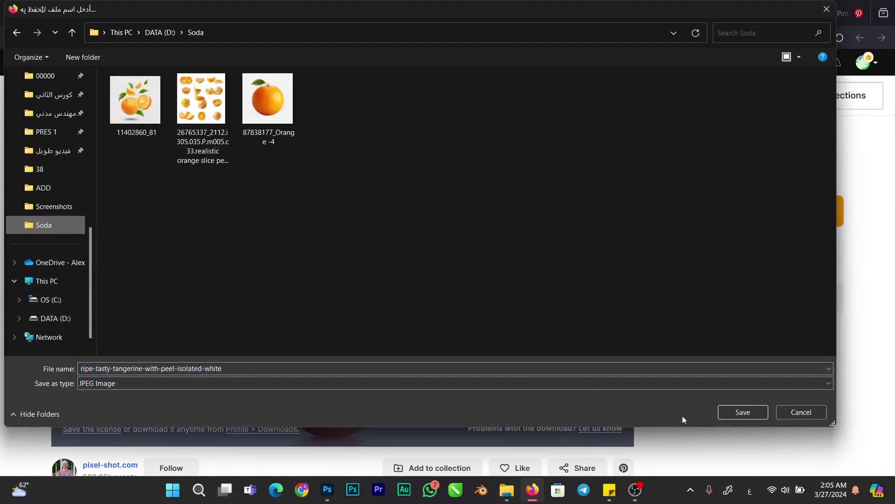
click(742, 411)
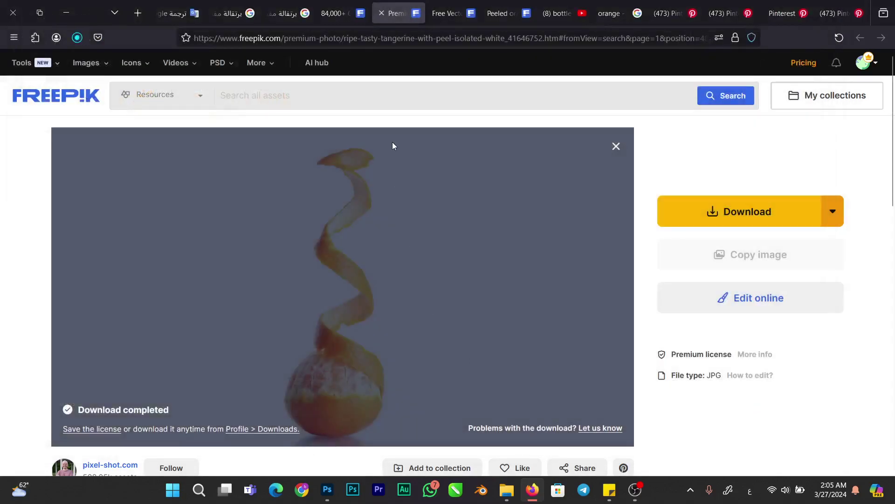
Examine the first page of Freepik's orange peel photo results for usable peeled or sliced oranges
click(338, 13)
scroll(387, 313, down, 5)
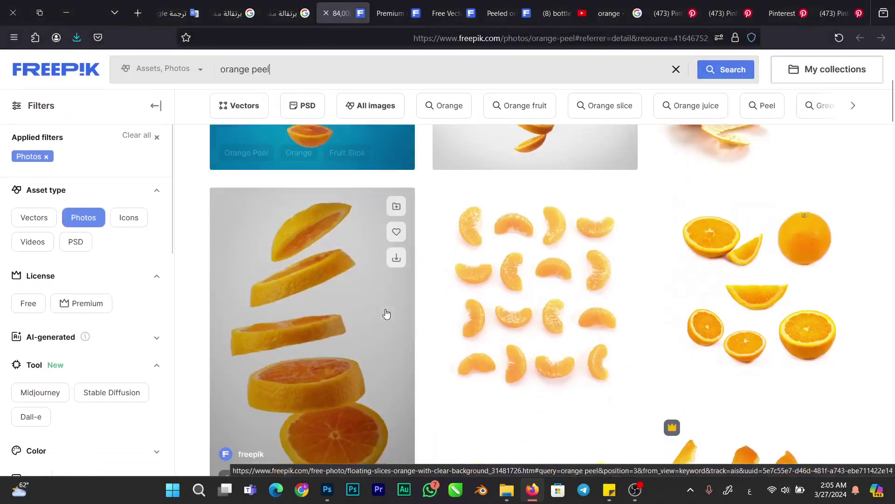
scroll(386, 313, down, 10)
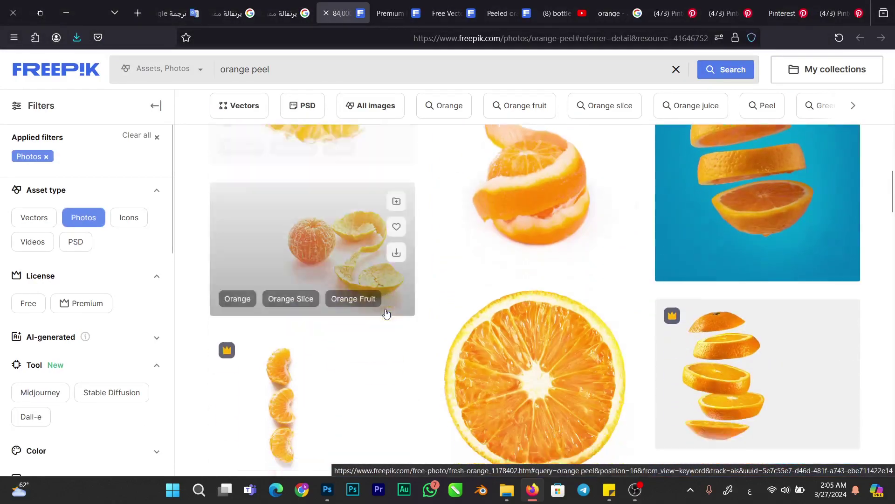
scroll(387, 313, down, 10)
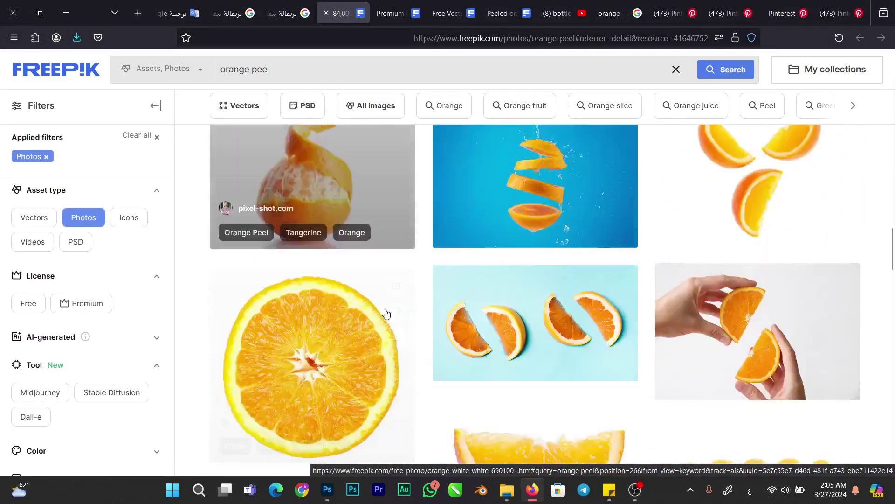
scroll(386, 312, down, 10)
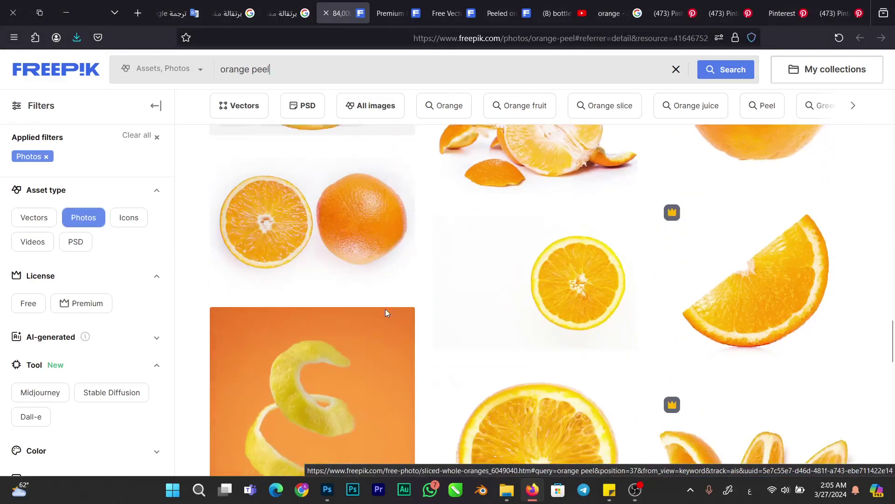
scroll(386, 313, down, 10)
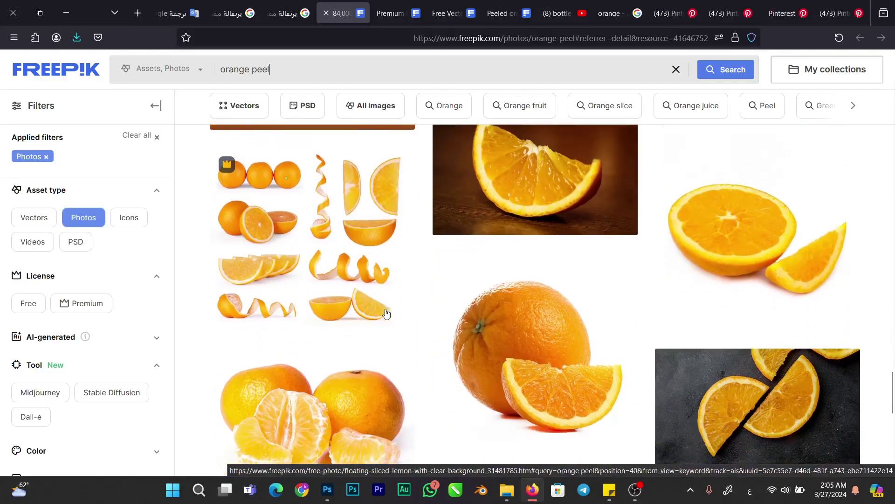
scroll(386, 313, down, 4)
scroll(386, 312, up, 5)
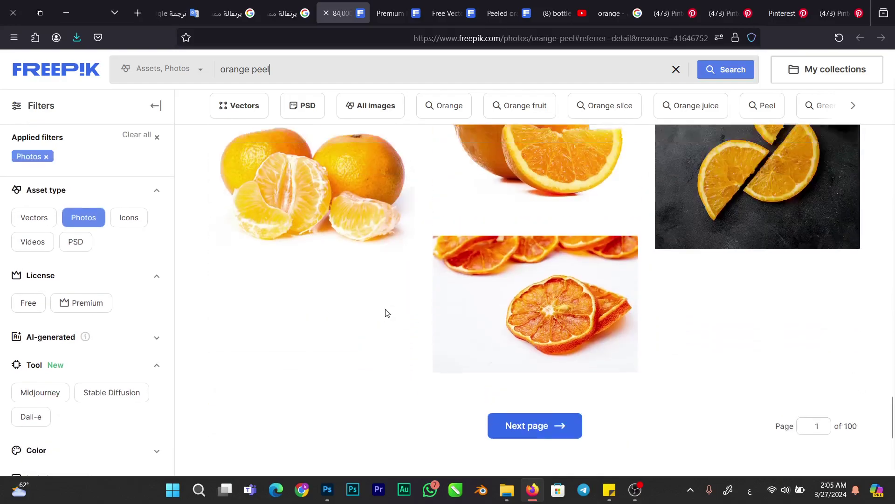
scroll(386, 312, down, 4)
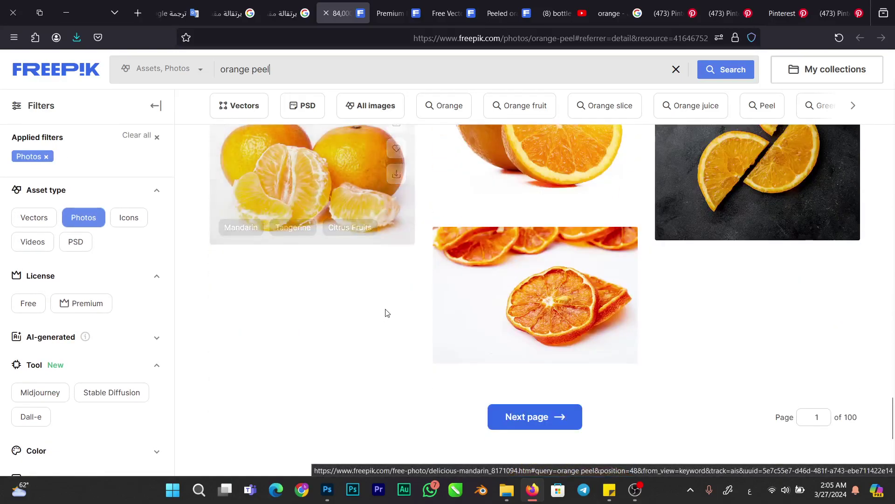
Go to page 2 of the orange peel photo results and check its images for usable fruit
click(523, 429)
scroll(521, 427, down, 7)
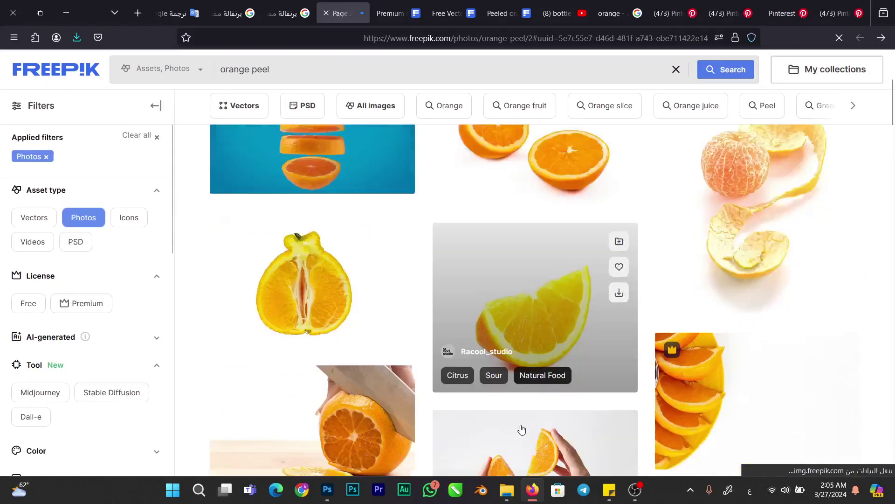
scroll(521, 428, down, 10)
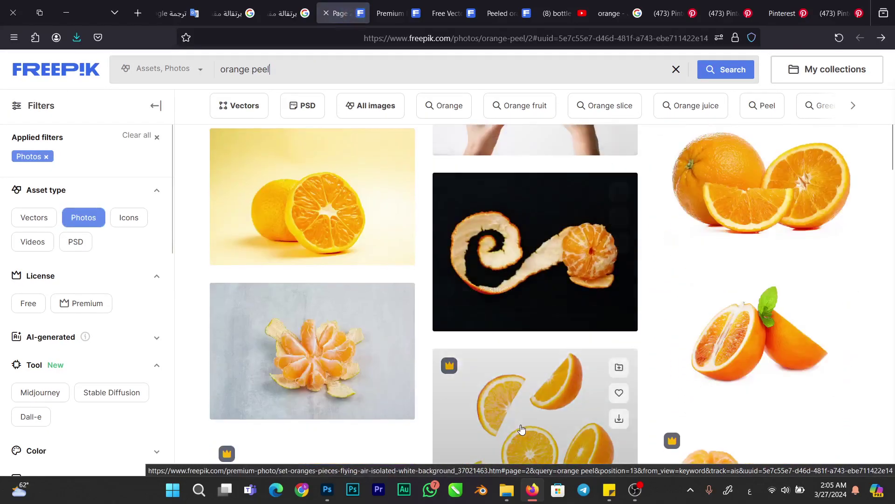
scroll(521, 429, down, 12)
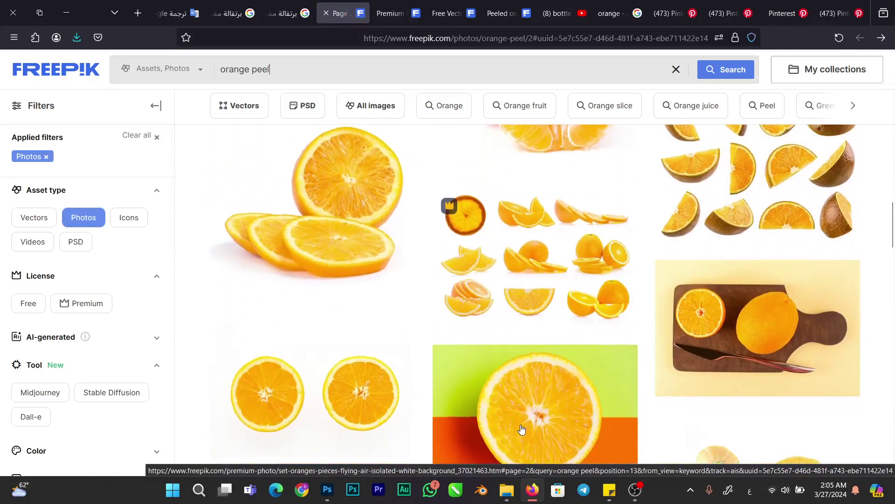
scroll(521, 429, down, 10)
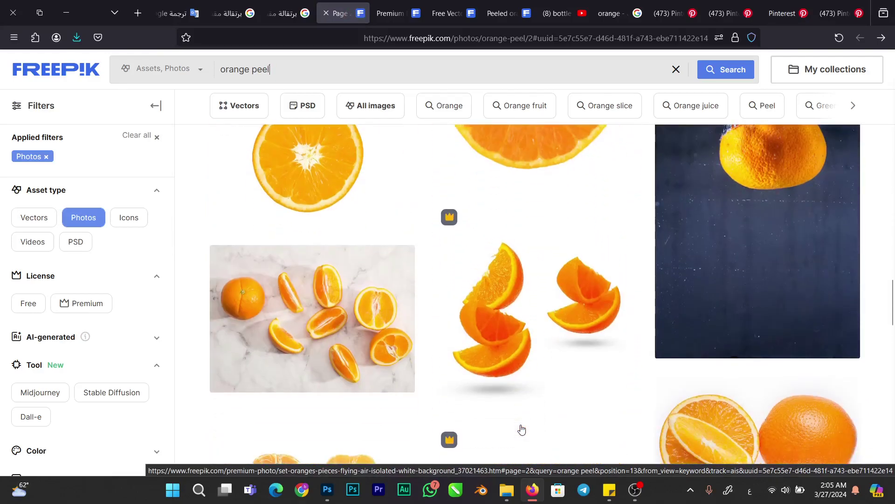
scroll(521, 429, down, 10)
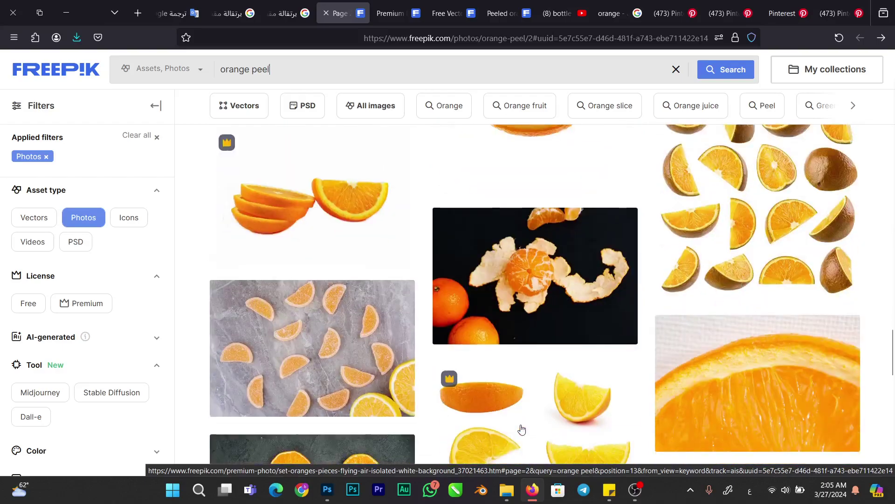
scroll(522, 430, down, 10)
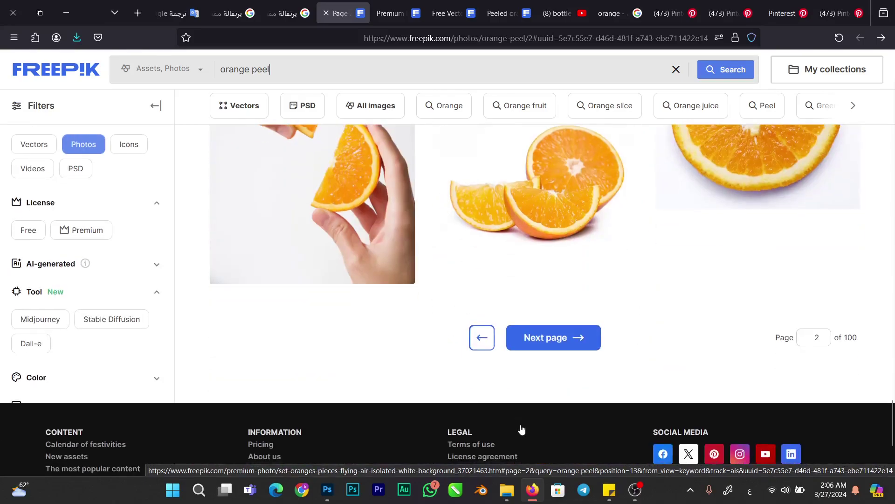
Go to page 3 of the orange peel results and look through its photos for spiral peels and slices
click(550, 331)
scroll(551, 331, down, 5)
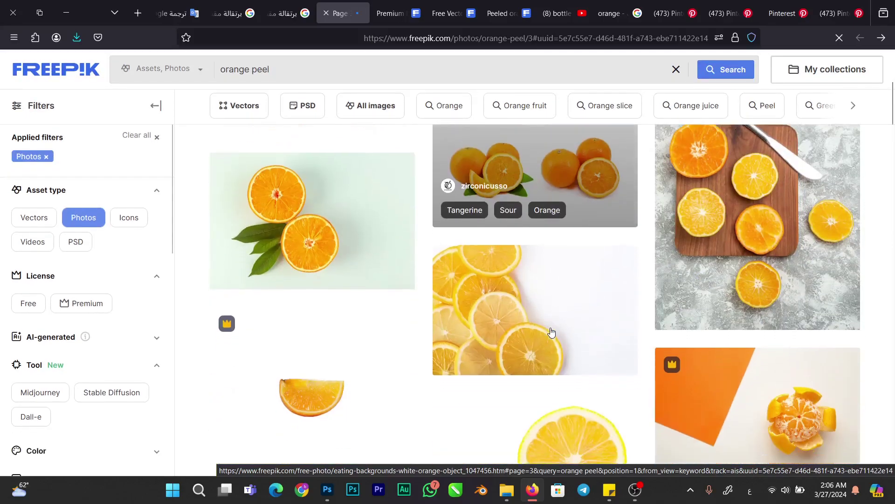
scroll(551, 332, down, 10)
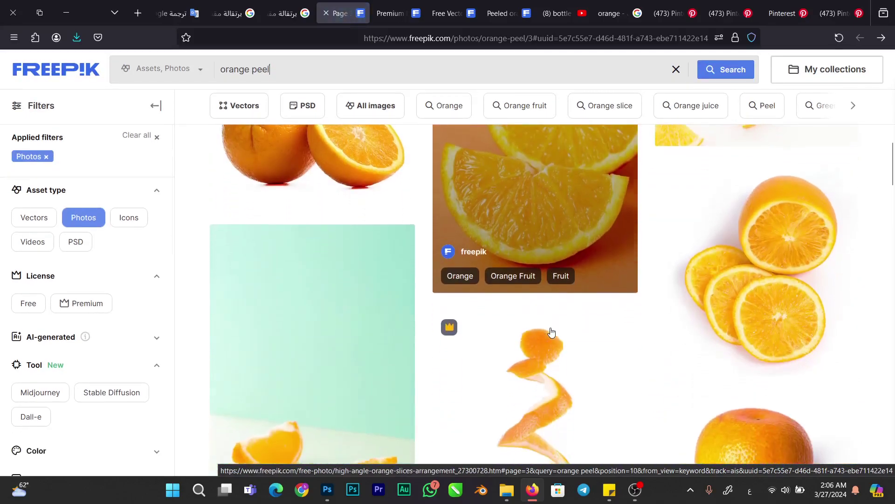
scroll(551, 332, down, 7)
scroll(551, 333, down, 8)
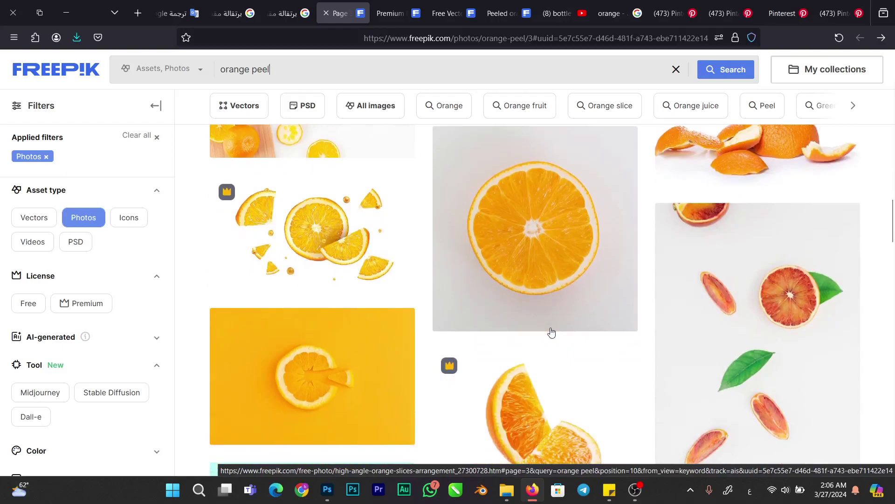
scroll(551, 332, down, 5)
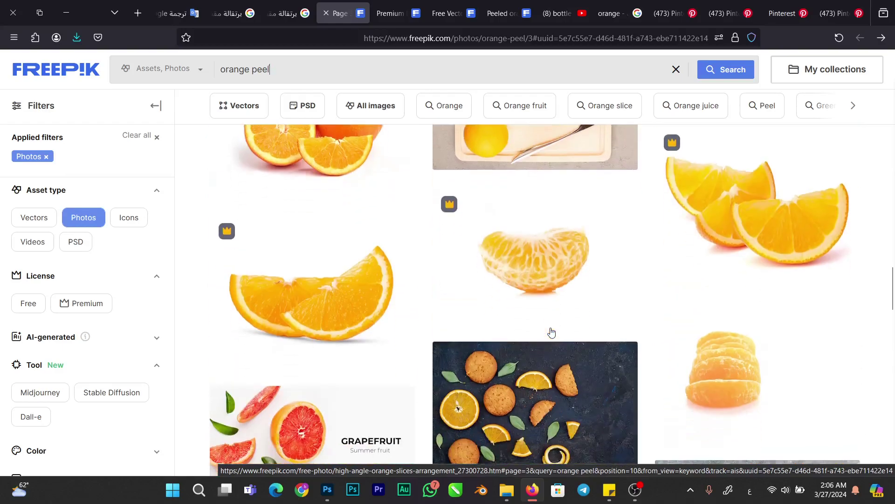
scroll(552, 333, down, 10)
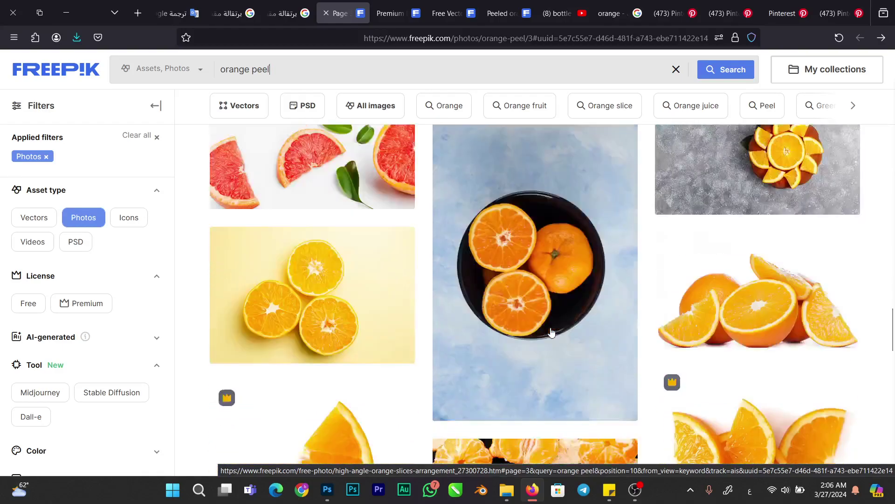
scroll(552, 332, down, 10)
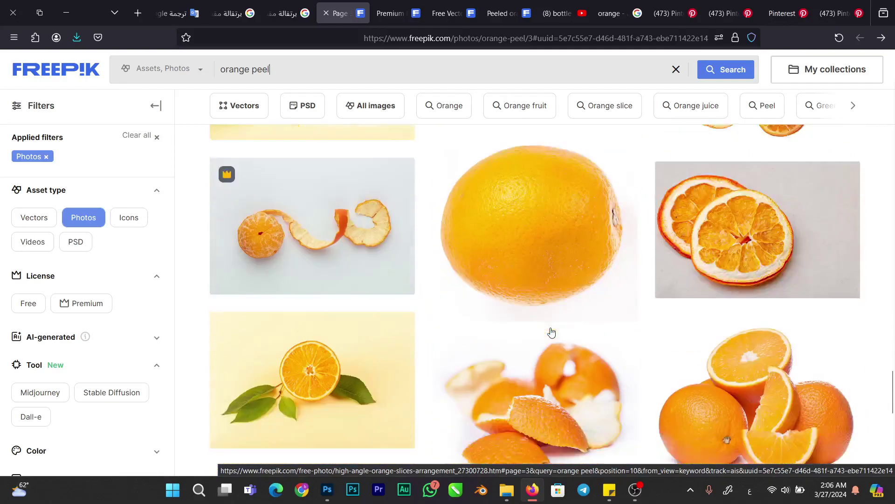
scroll(552, 332, down, 5)
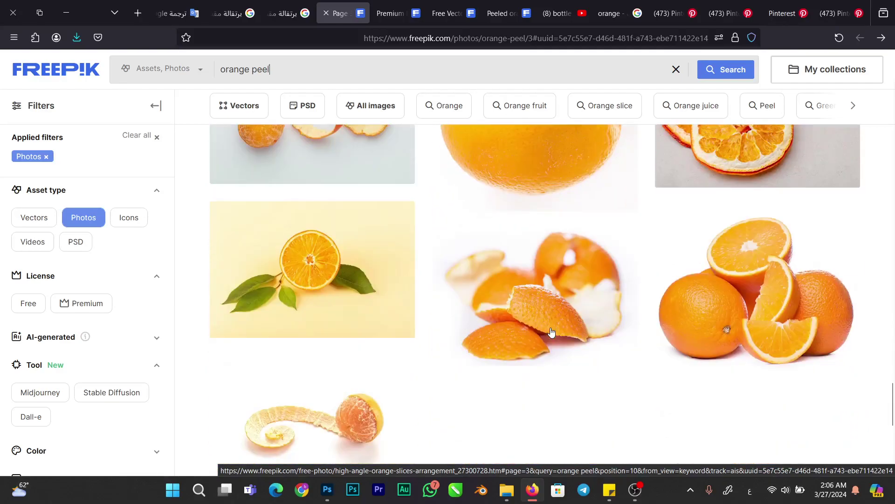
scroll(551, 332, down, 2)
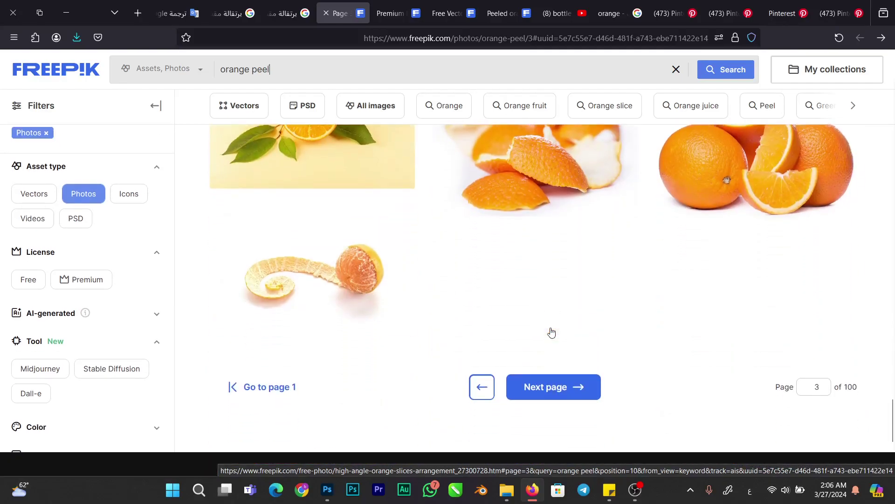
Go to page 4 of the orange peel results and look through its photos for spiral peels
click(578, 389)
scroll(506, 282, down, 4)
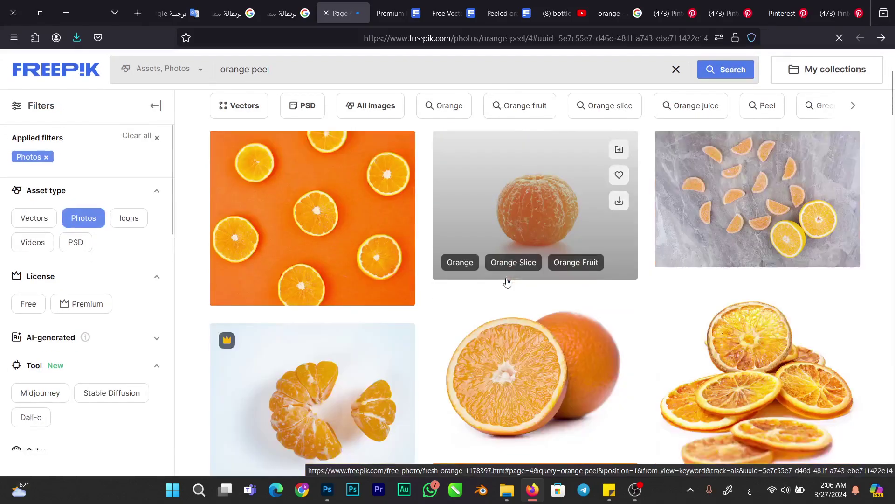
scroll(507, 282, down, 10)
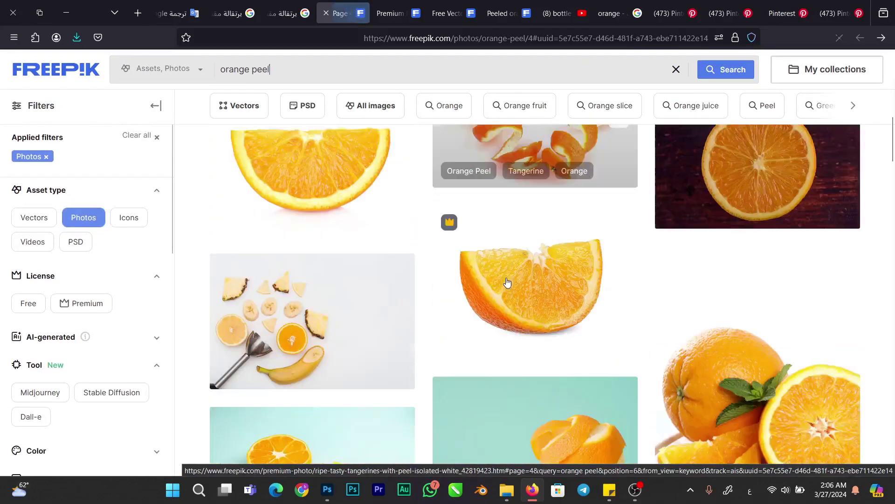
scroll(507, 282, down, 8)
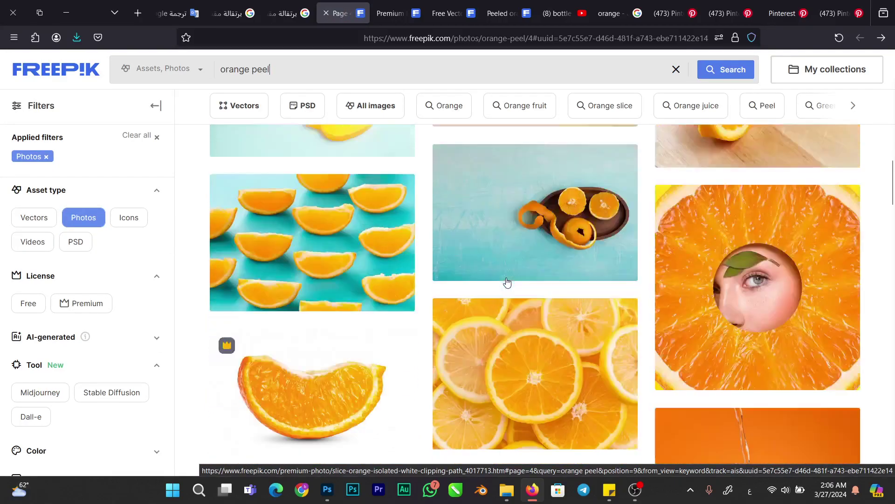
scroll(508, 283, down, 8)
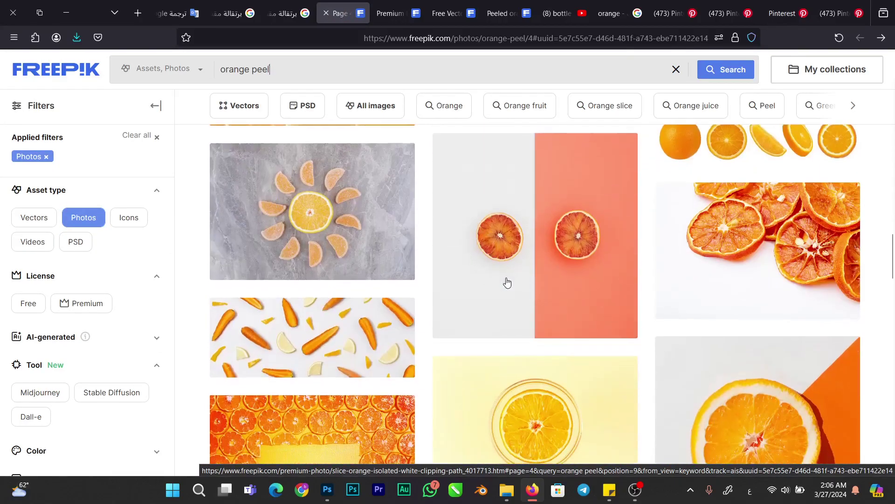
scroll(508, 282, down, 8)
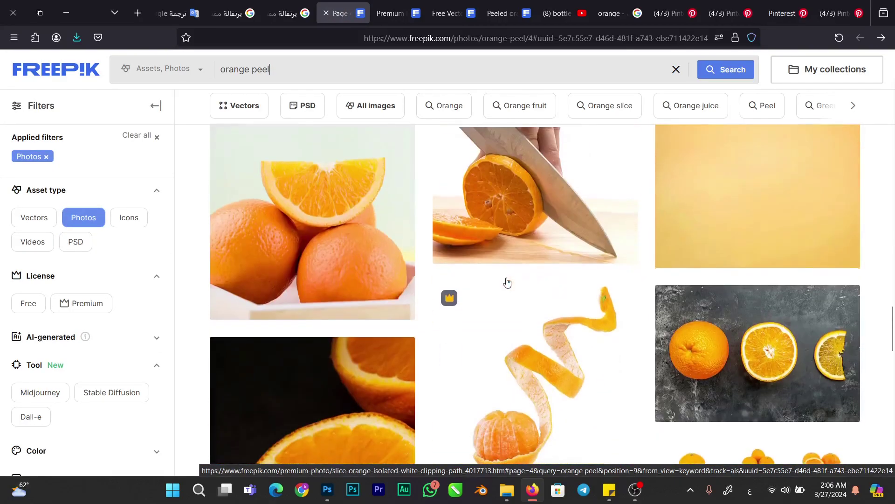
scroll(508, 282, down, 2)
scroll(508, 283, up, 5)
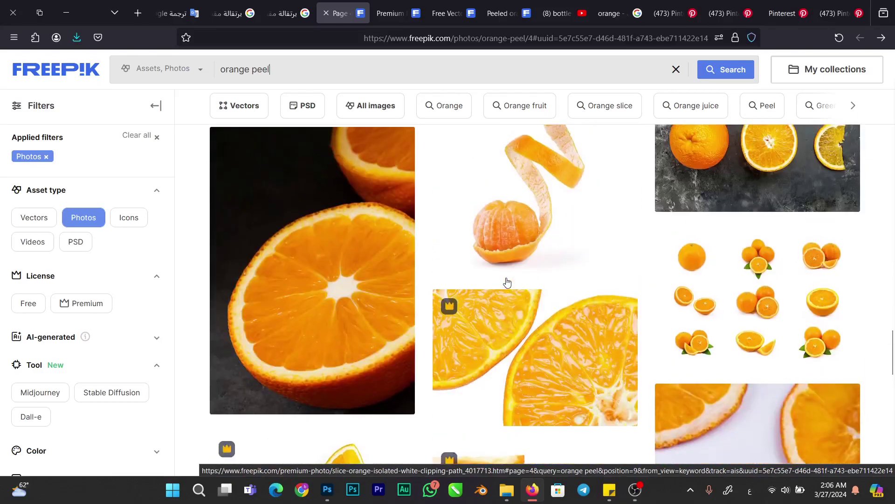
Download the spiral-peel orange photo isolated on white in Large size, 2000 × 1956px, and save it in the Soda folder
click(530, 183)
scroll(521, 307, down, 7)
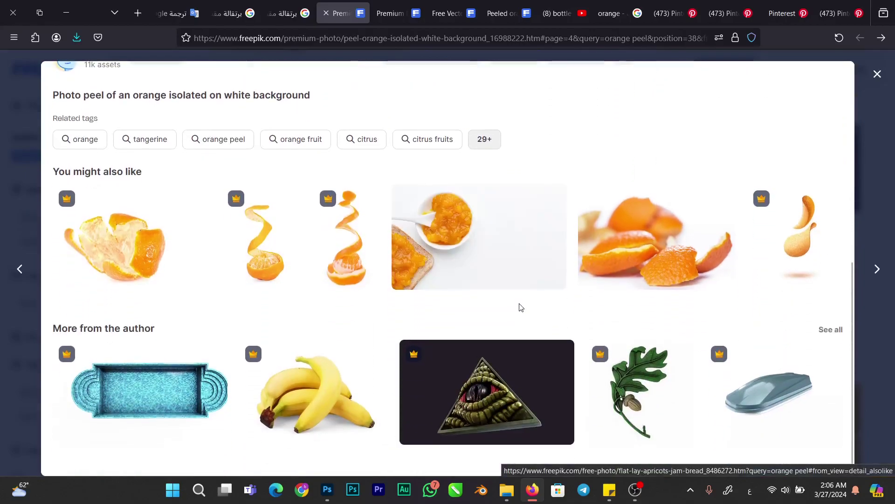
scroll(595, 255, right, 10)
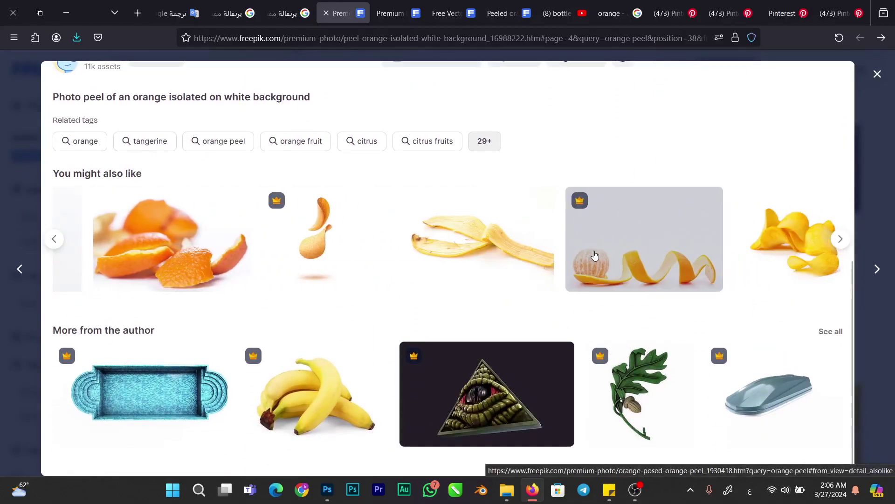
scroll(595, 254, up, 8)
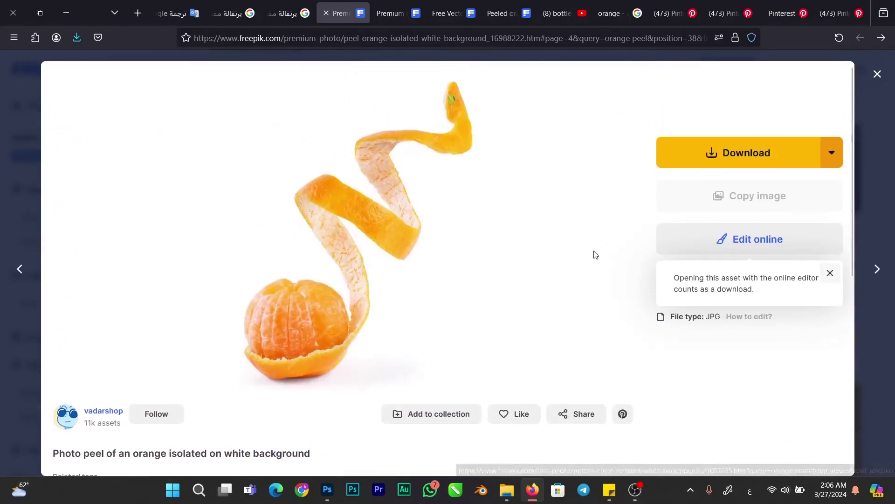
click(834, 157)
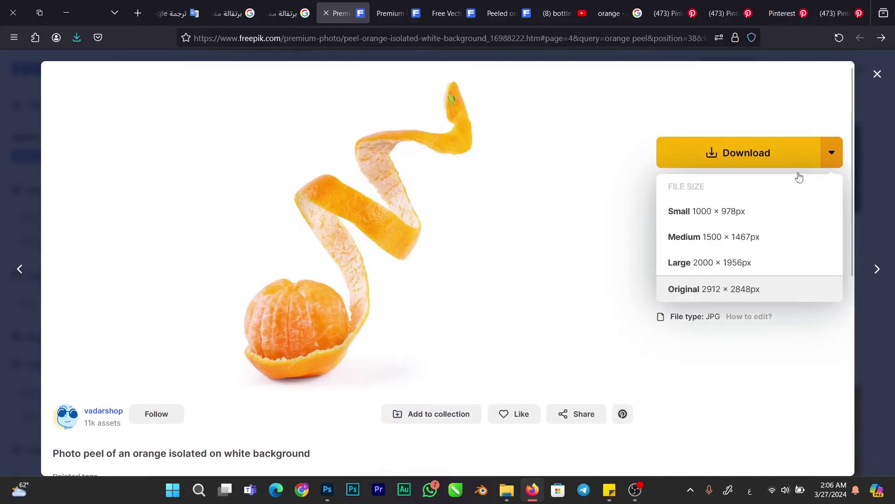
click(714, 263)
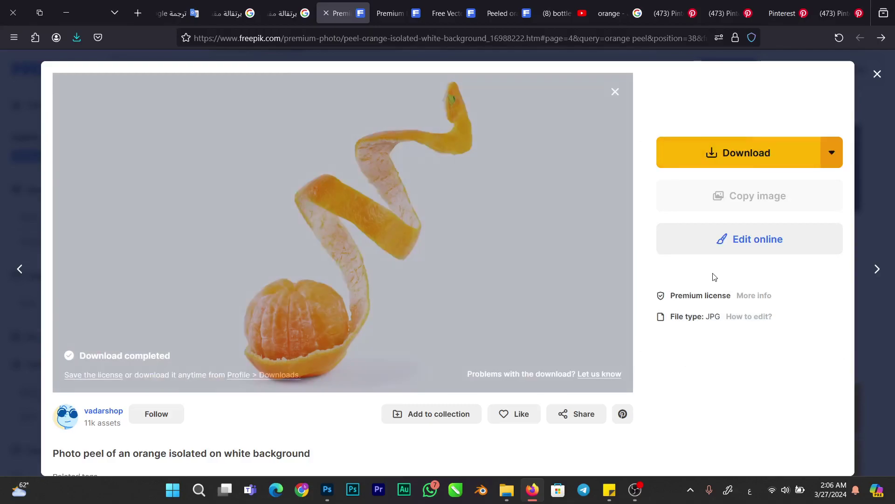
key(Return)
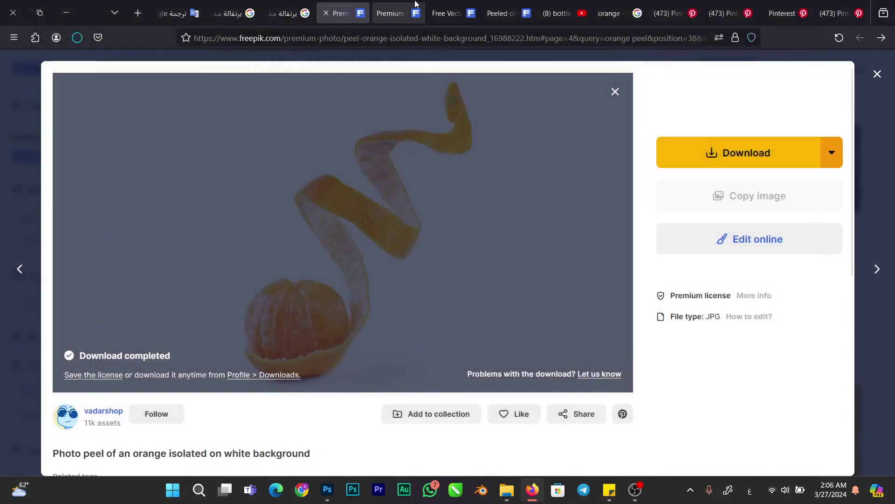
Open the Soda folder and place the 87838177_Orange -4 image on Artboard 1 of the Untitled-2 document in Photoshop
click(77, 37)
click(83, 60)
click(366, 226)
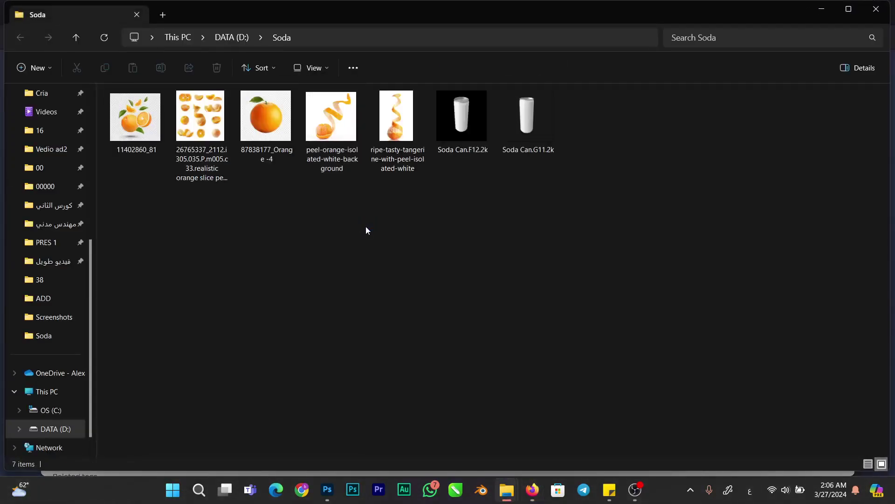
scroll(366, 228, up, 2)
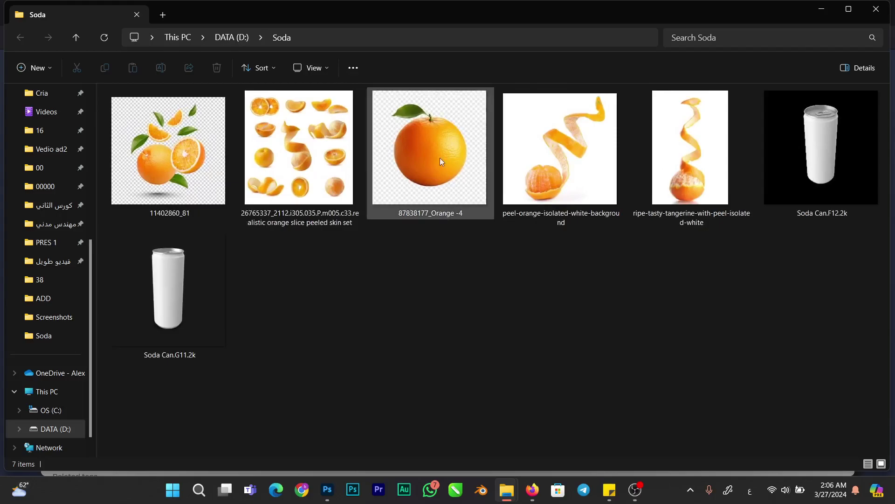
drag(427, 147, 377, 253)
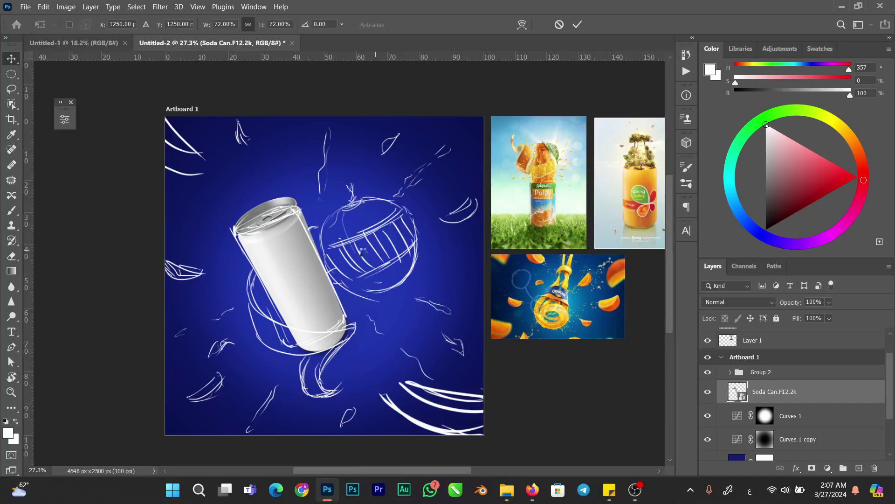
key(Return)
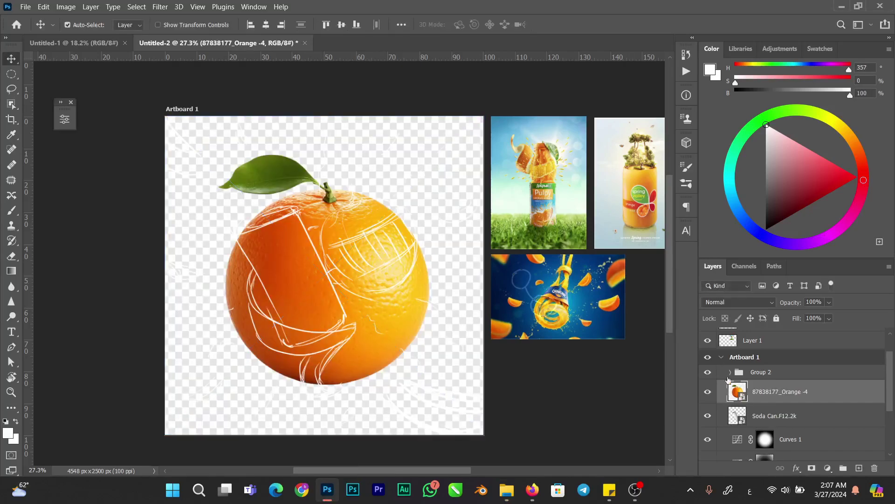
Move the orange layer above Group 2 and select the whole orange with its leaf using Select Subject
drag(739, 392, 739, 366)
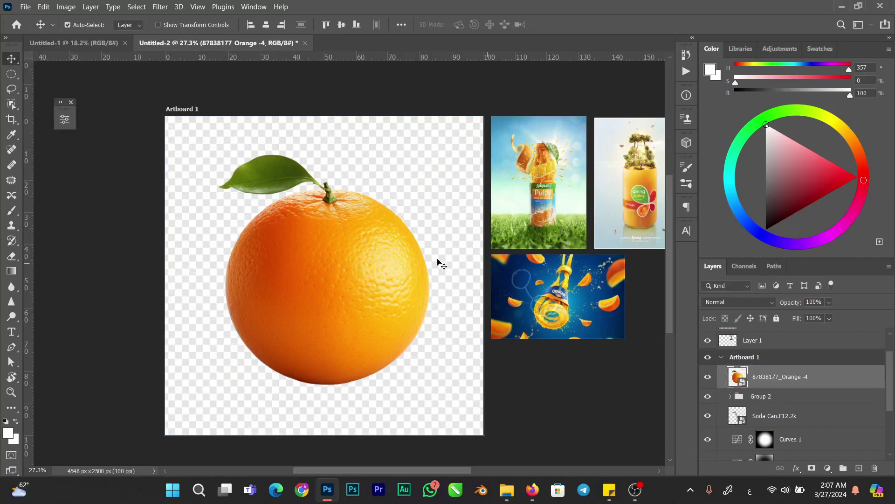
click(10, 105)
click(457, 26)
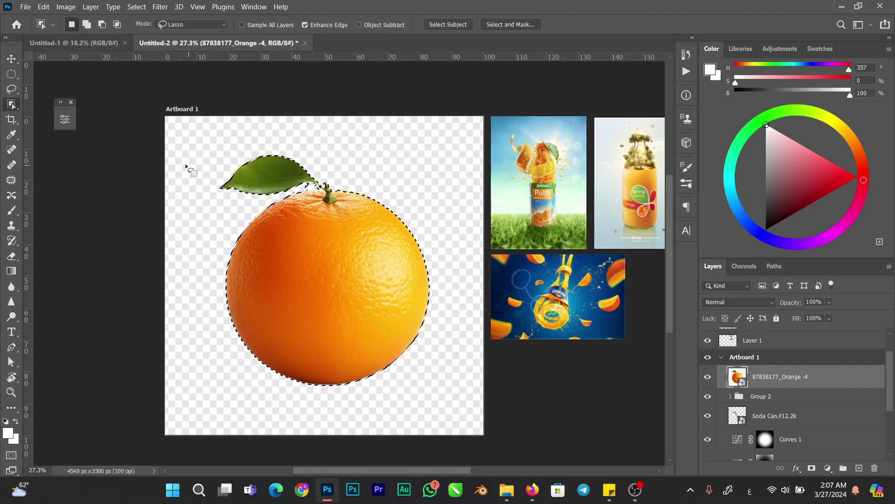
Subtract the background gap between the leaf and the orange from the selection with the Lasso tool
key(l)
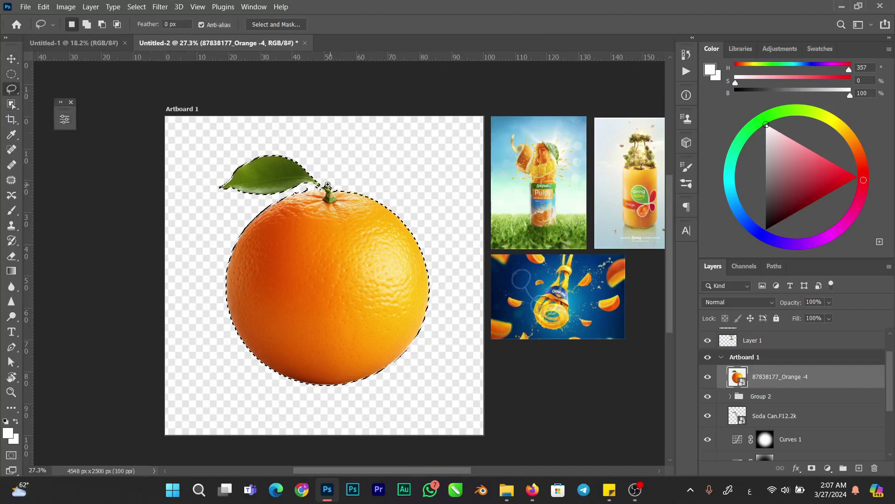
mouse_move(307, 187)
mouse_down()
mouse_move(407, 191)
mouse_move(371, 163)
mouse_move(301, 145)
mouse_up()
key(r)
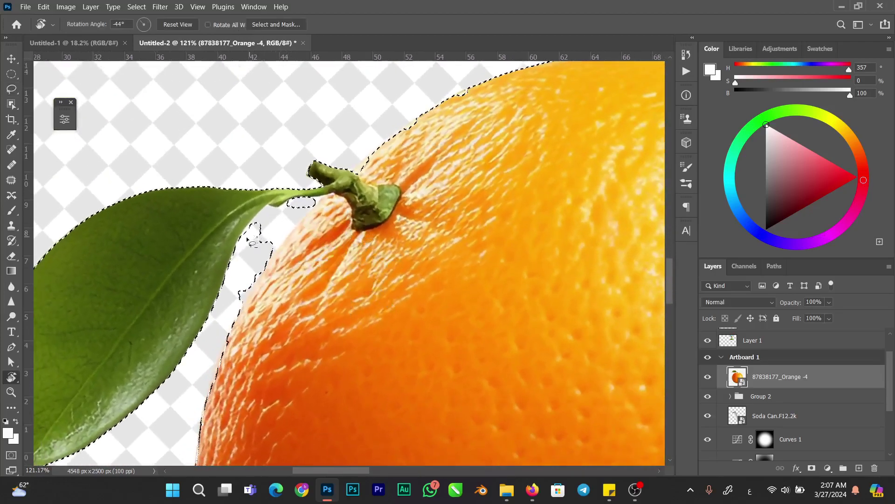
key(l)
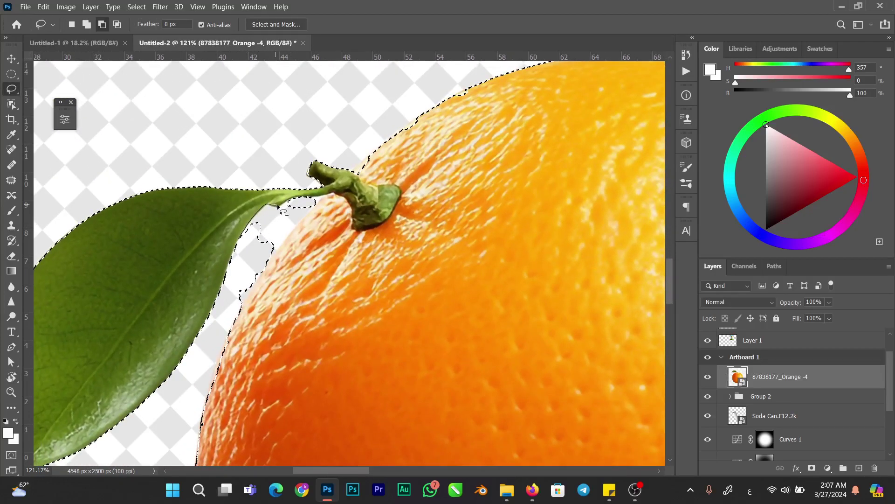
mouse_move(297, 204)
mouse_down()
mouse_move(336, 198)
mouse_move(255, 277)
mouse_move(248, 232)
mouse_up()
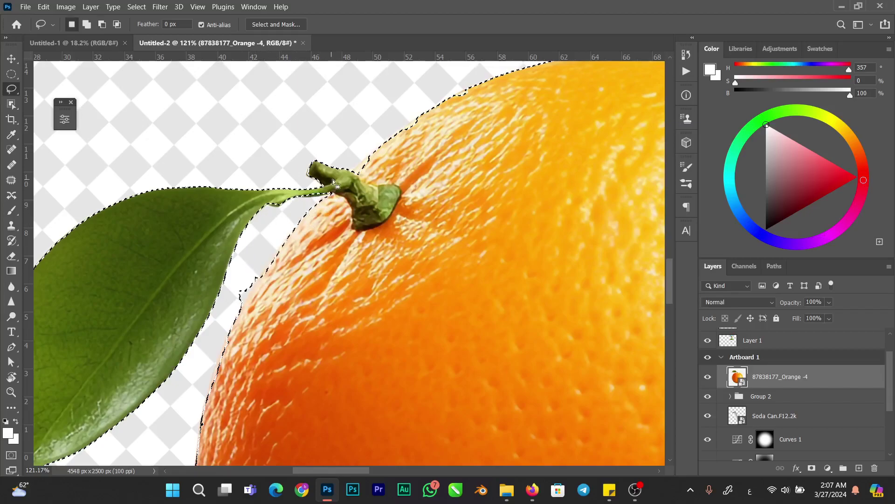
Smooth the selection along the orange's upper and left edges by adding and subtracting small areas with the Lasso tool
key(shift)
drag(419, 118, 346, 192)
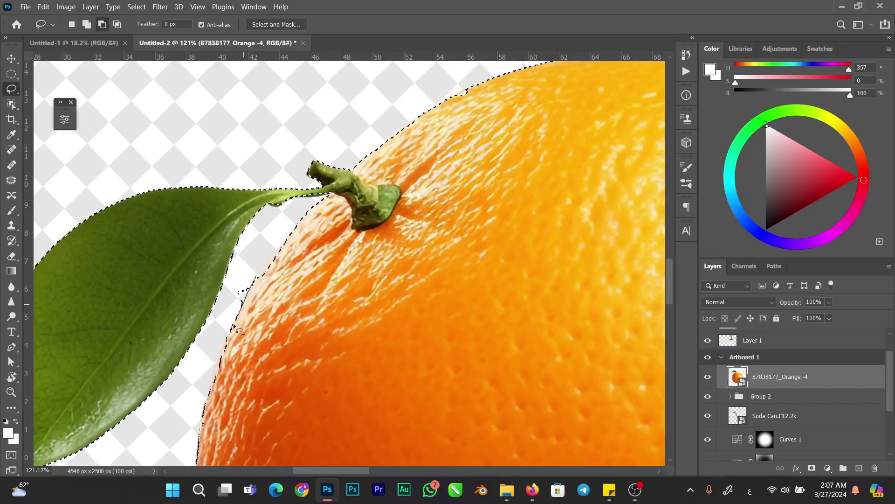
key(shift)
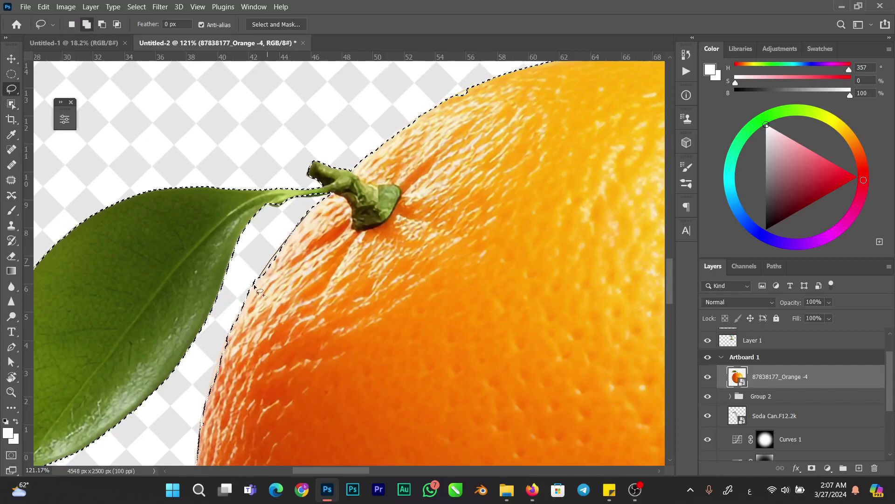
drag(304, 252, 259, 255)
drag(336, 306, 239, 188)
drag(359, 222, 323, 226)
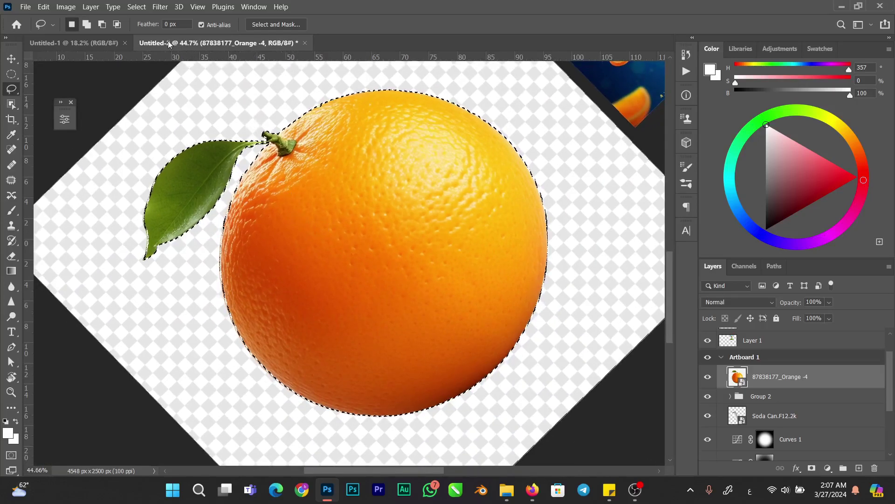
Reset the canvas rotation, fit the artwork to the view and mask the orange layer with the refined selection
key(r)
click(187, 26)
key(ctrl+0)
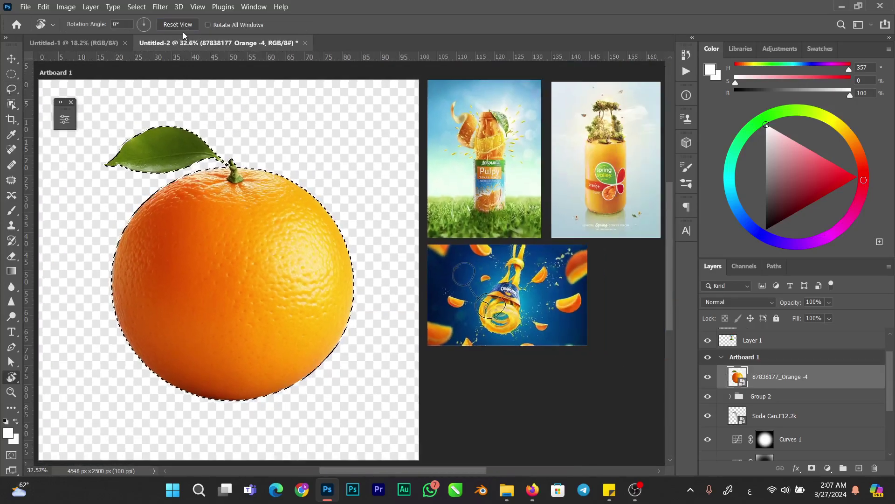
click(812, 468)
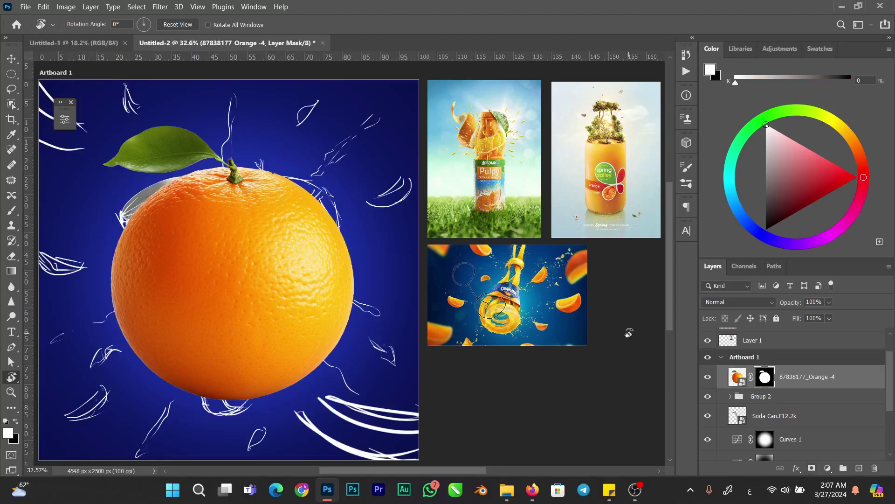
Paint white on the orange's layer mask along the fruit's left edge with a 22 px round brush
drag(120, 283, 167, 281)
key(b)
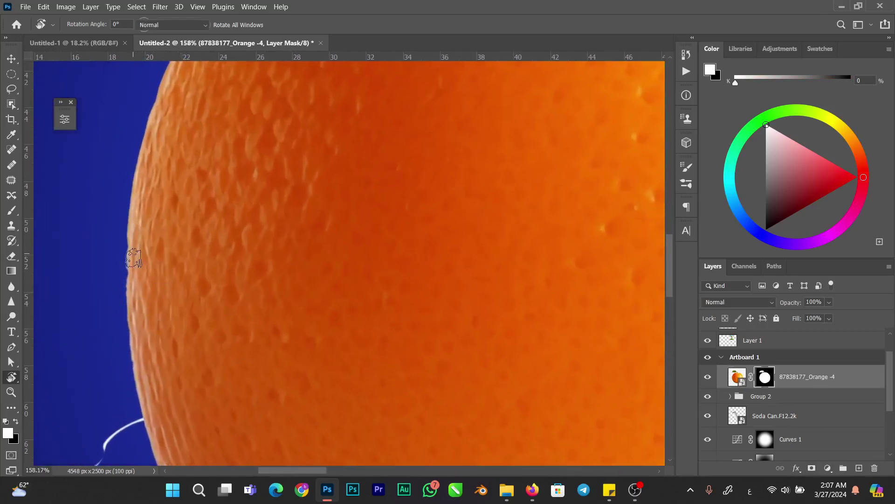
right_click(177, 236)
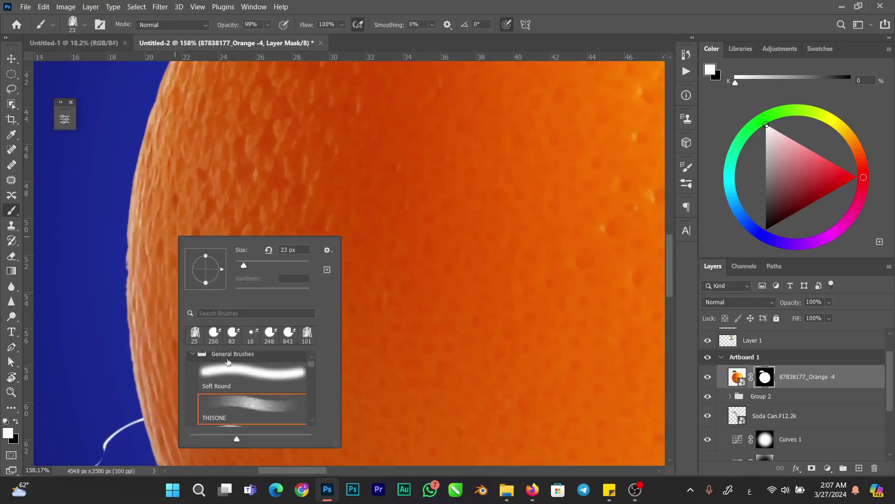
click(249, 374)
drag(270, 167, 219, 414)
drag(223, 204, 211, 362)
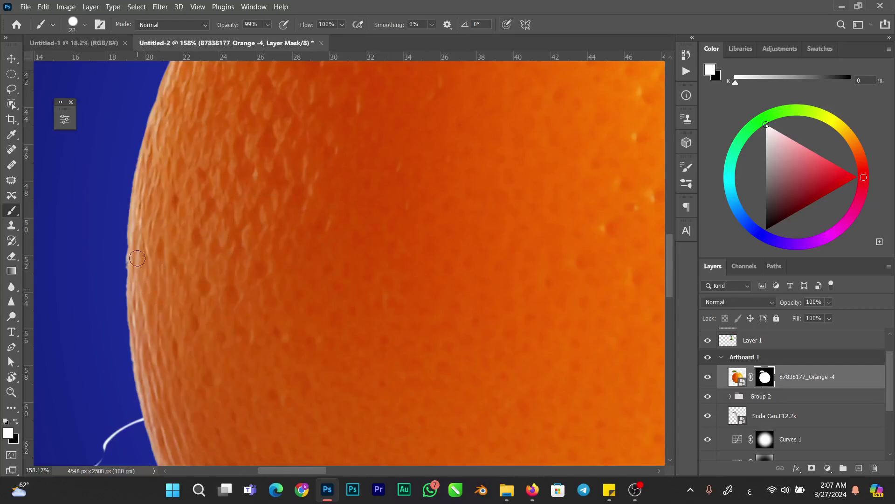
drag(138, 298, 135, 271)
Soften the orange's layer mask along the fruit's right and lower edges with a 74 px Blur tool at 100% strength
alt+scroll(147, 336, down, 6)
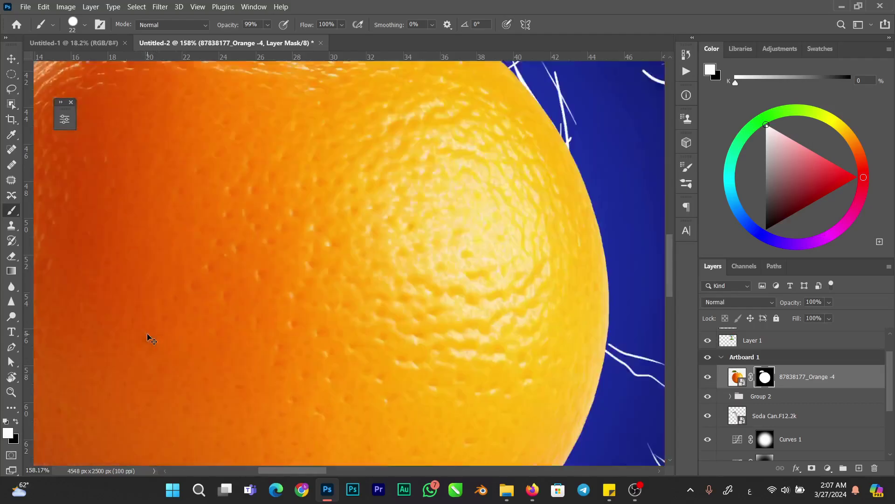
alt+scroll(358, 297, up, 5)
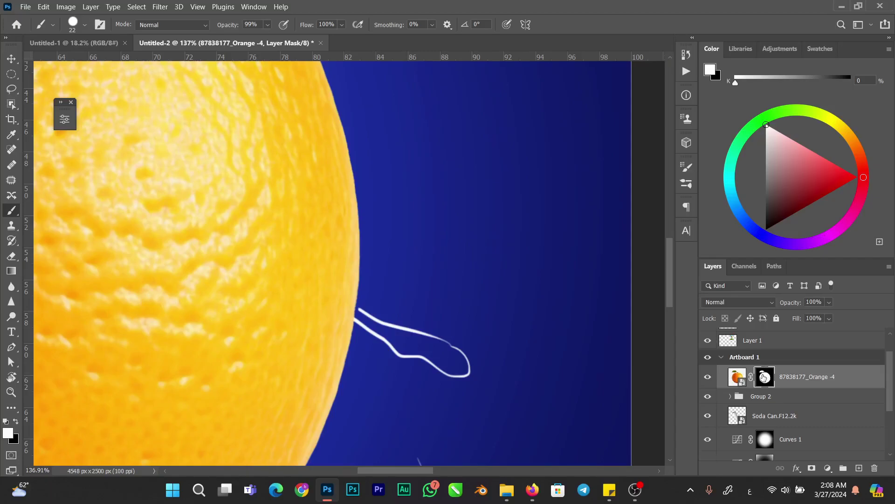
right_click(765, 377)
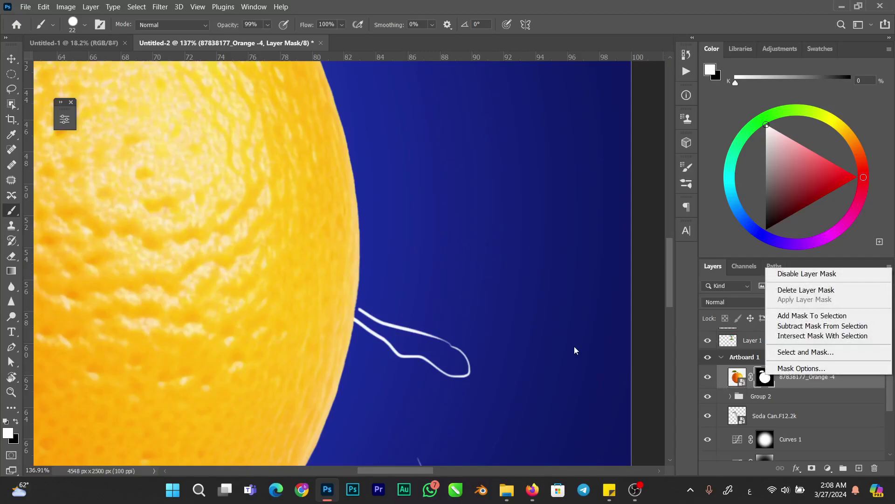
click(759, 384)
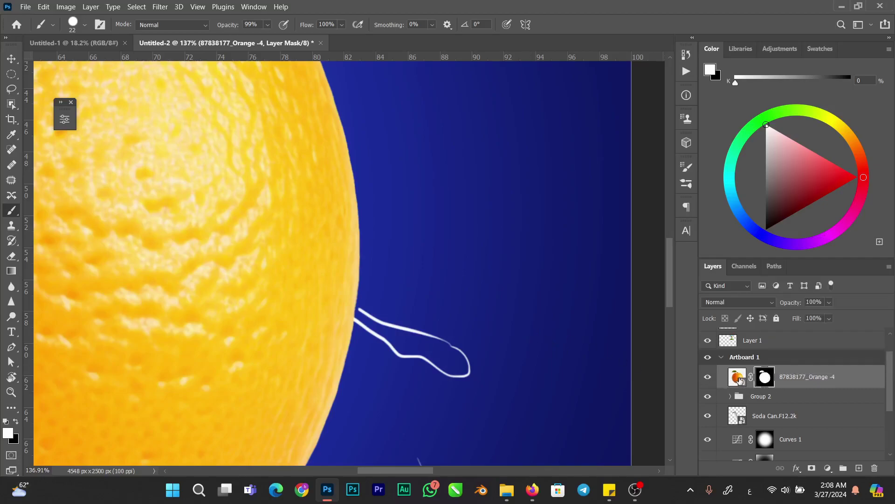
mouse_move(390, 266)
mouse_down()
mouse_move(376, 278)
mouse_move(391, 281)
mouse_move(354, 274)
mouse_move(351, 301)
mouse_up()
key(r)
mouse_move(385, 267)
mouse_down()
mouse_move(350, 274)
mouse_move(428, 211)
mouse_move(449, 238)
mouse_move(432, 283)
mouse_up()
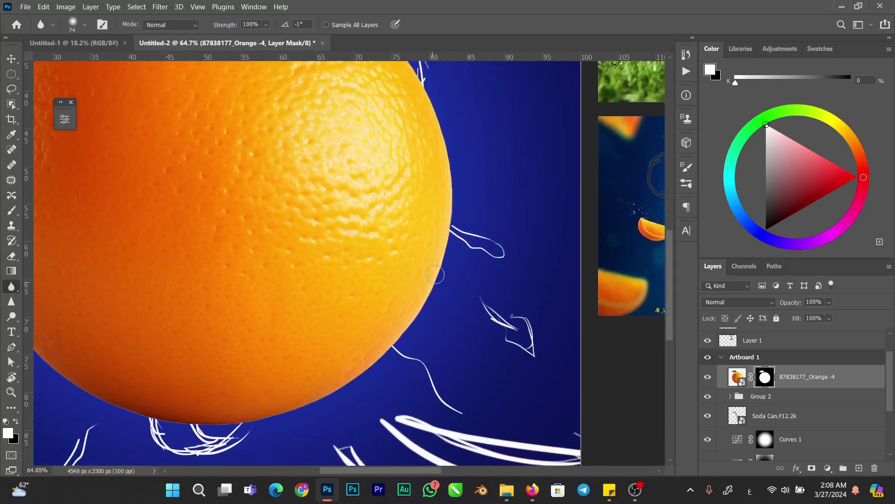
drag(335, 394, 431, 344)
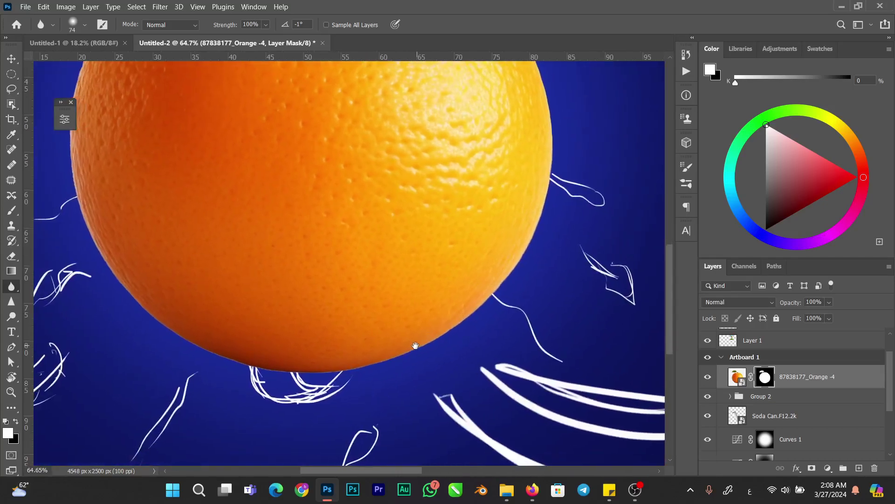
mouse_move(322, 379)
mouse_down()
mouse_move(354, 369)
mouse_move(279, 380)
mouse_move(357, 361)
mouse_move(318, 367)
mouse_move(214, 348)
mouse_move(166, 326)
mouse_up()
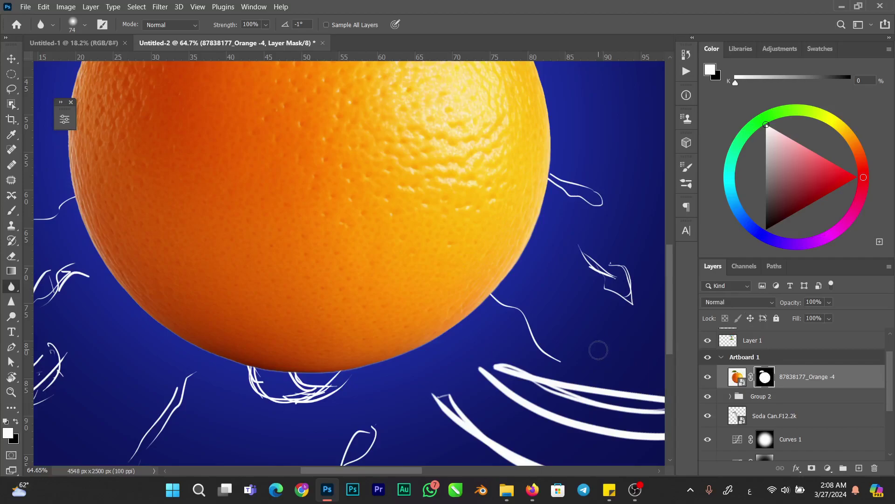
key(ctrl+l)
drag(387, 356, 436, 352)
mouse_move(648, 290)
mouse_down()
mouse_move(670, 285)
mouse_move(632, 291)
mouse_up()
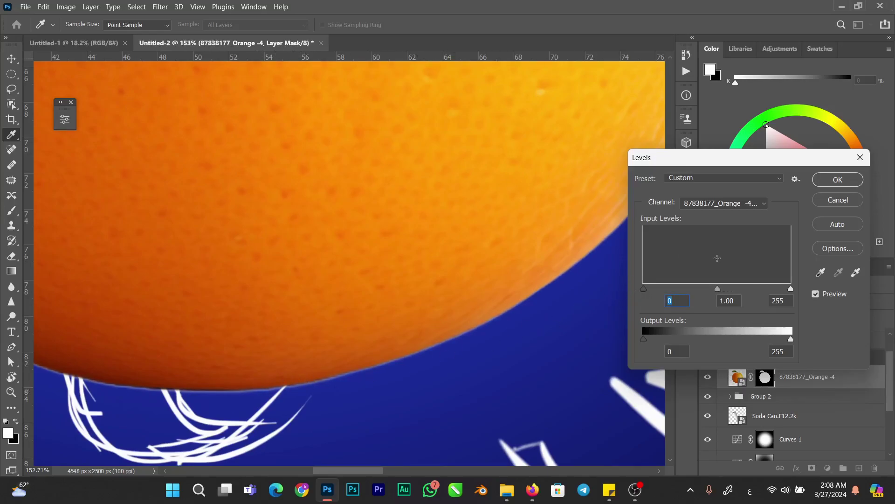
click(817, 183)
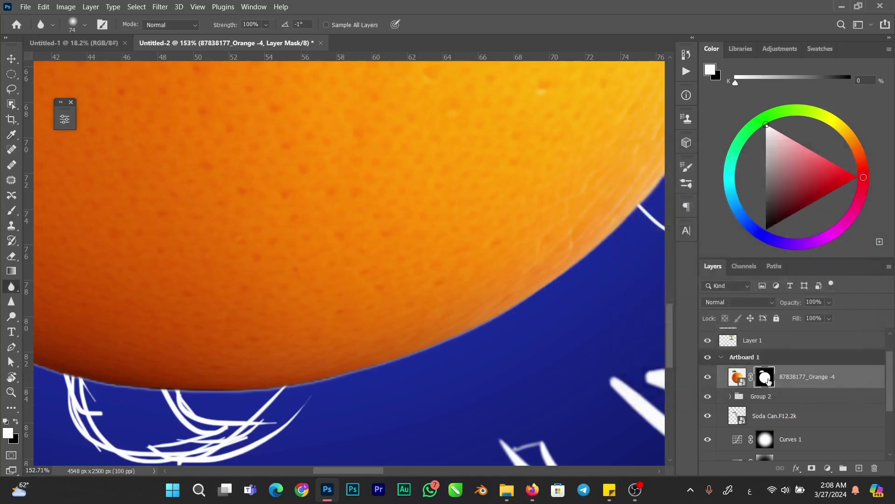
Tighten the edge of the orange's layer mask with Levels by raising the black input level well past the middle
key(ctrl+l)
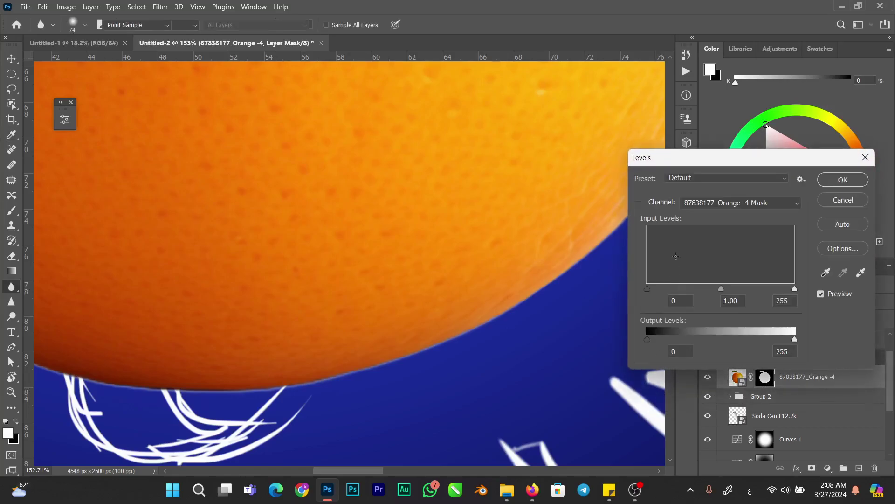
drag(647, 289, 753, 294)
key(Return)
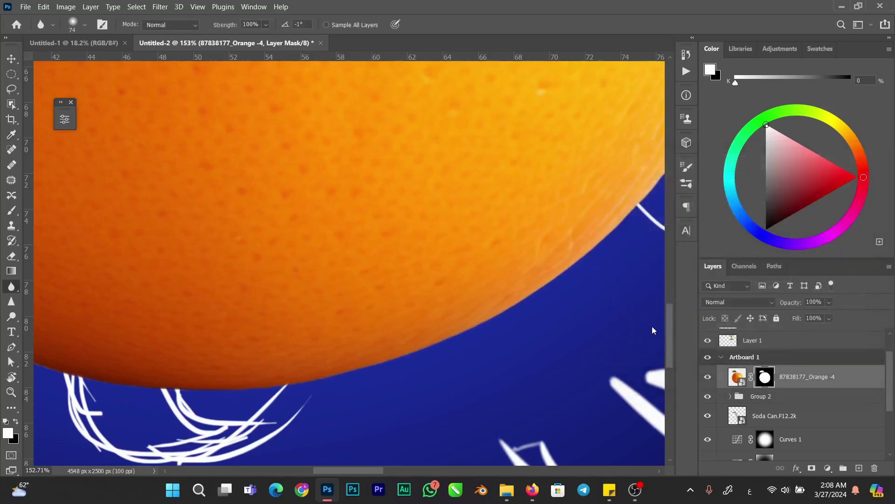
Soften the orange's layer mask along the fruit's left and upper-left edges and around the leaf with the 74 px Blur tool
scroll(538, 304, down, 3)
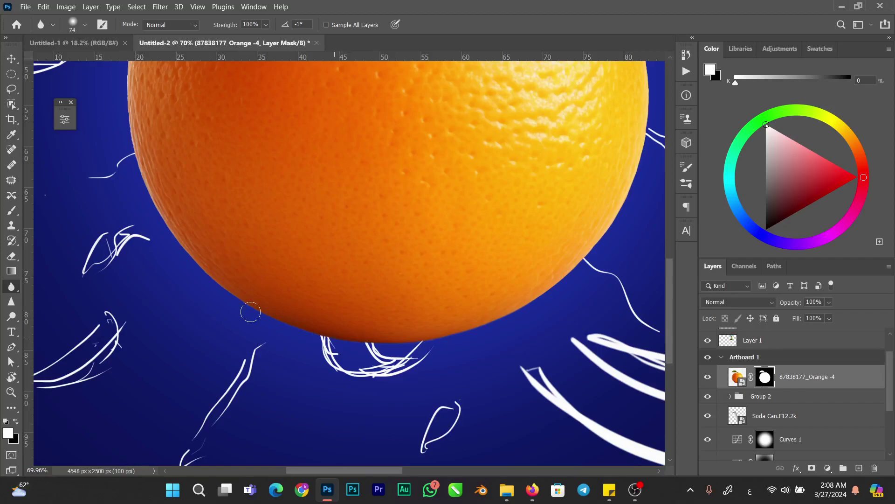
scroll(250, 304, up, 2)
scroll(250, 304, left, 2)
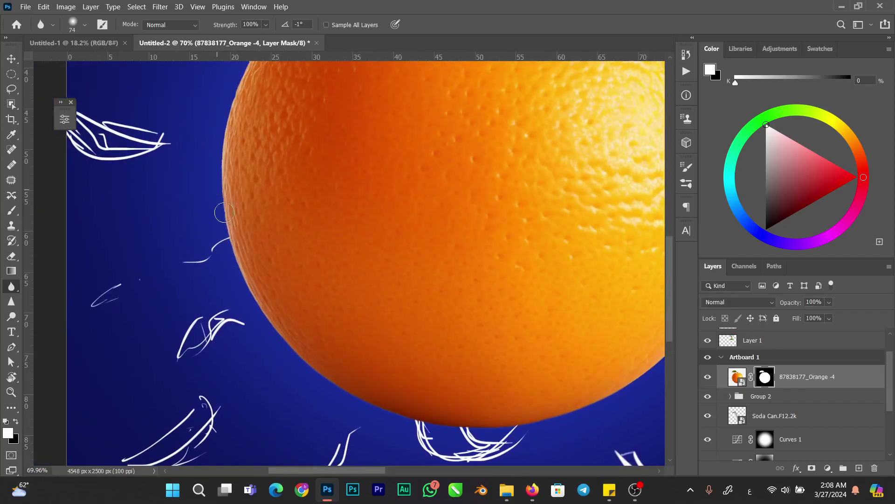
drag(226, 168, 249, 313)
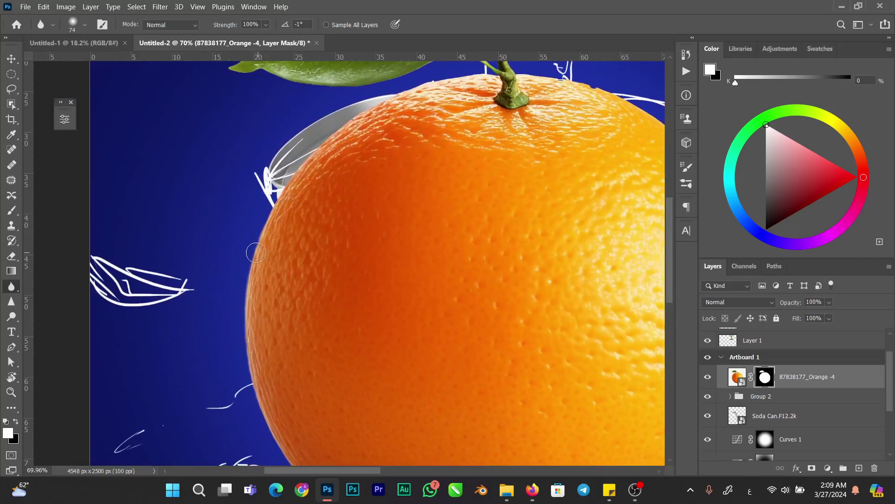
drag(338, 151, 296, 226)
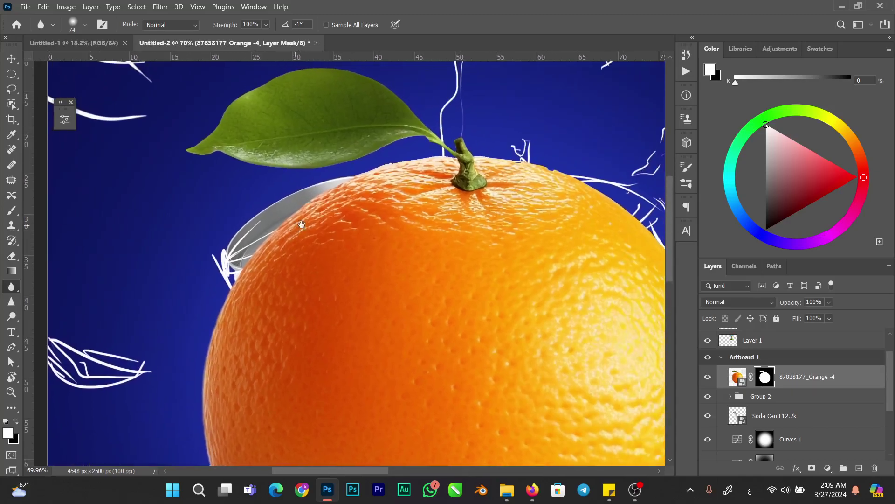
mouse_move(412, 162)
mouse_down()
mouse_move(402, 162)
mouse_move(438, 151)
mouse_move(417, 143)
mouse_up()
drag(284, 219, 260, 283)
drag(188, 214, 192, 216)
mouse_move(287, 216)
mouse_down()
mouse_move(367, 210)
mouse_move(379, 198)
mouse_move(419, 205)
mouse_up()
mouse_move(378, 162)
mouse_down()
mouse_move(336, 140)
mouse_move(214, 141)
mouse_move(198, 178)
mouse_move(198, 212)
mouse_up()
Reduce the Blur tool to 33 px and soften the mask along the top of the orange near the stem
key(bracketleft)
key(bracketleft)
scroll(438, 199, up, 5)
mouse_move(420, 198)
mouse_down()
mouse_move(380, 198)
mouse_move(326, 205)
mouse_move(386, 237)
mouse_move(274, 242)
mouse_up()
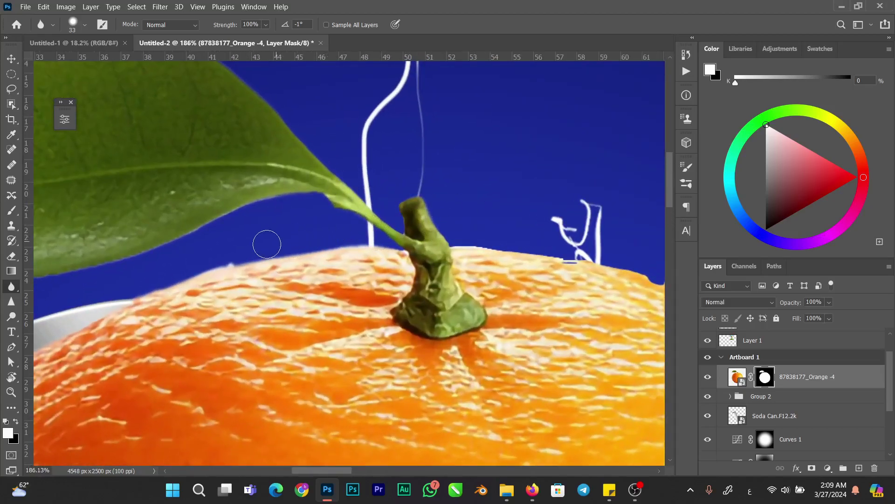
drag(404, 220, 255, 197)
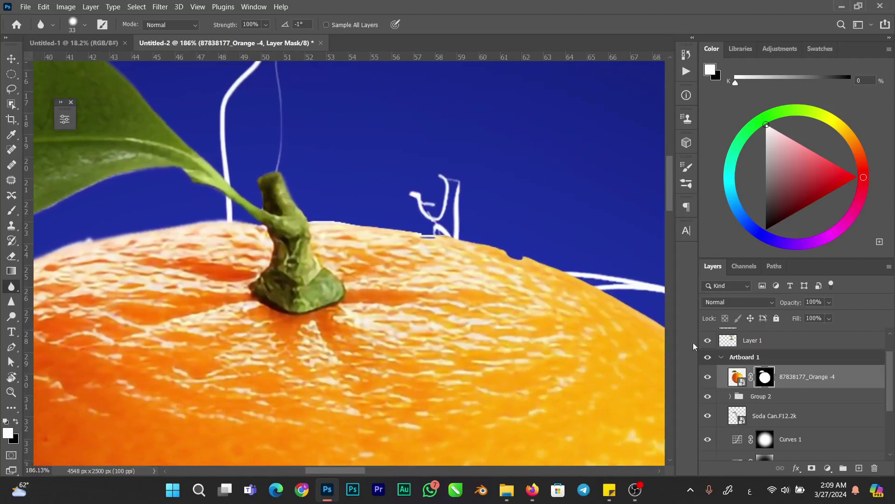
Paint white on the mask over the notch right of the stem with a 21 px brush, and reduce the brush to 10 px
key(b)
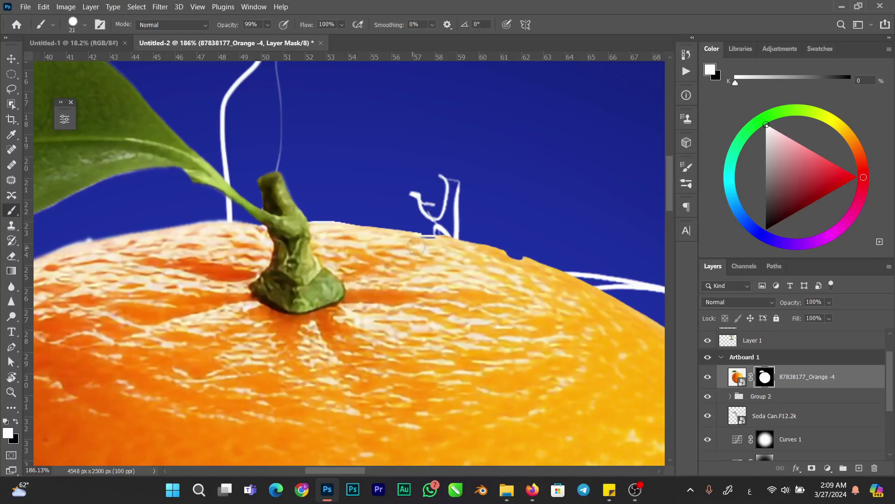
drag(485, 254, 517, 268)
drag(411, 204, 357, 219)
drag(245, 328, 275, 250)
drag(231, 276, 282, 266)
drag(235, 249, 232, 250)
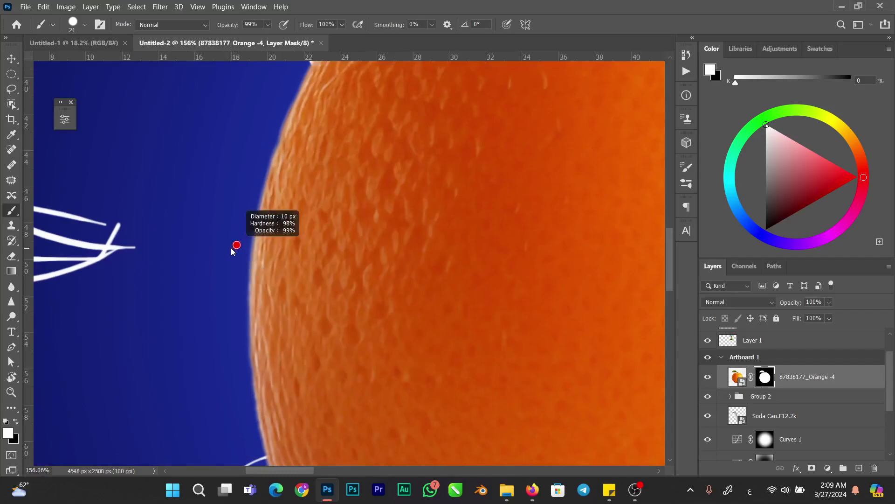
Shrink the orange's layer mask with the Minimum filter at a radius of 4 pixels, preserving Roundness
click(160, 7)
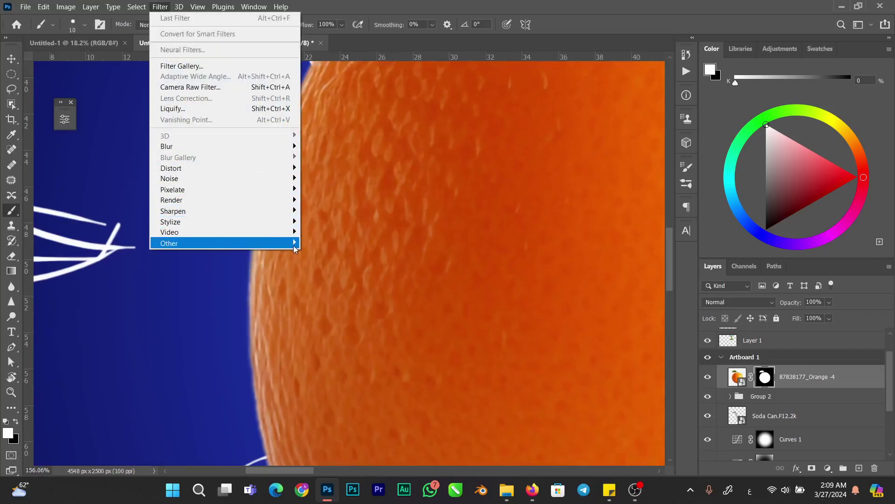
mouse_move(242, 243)
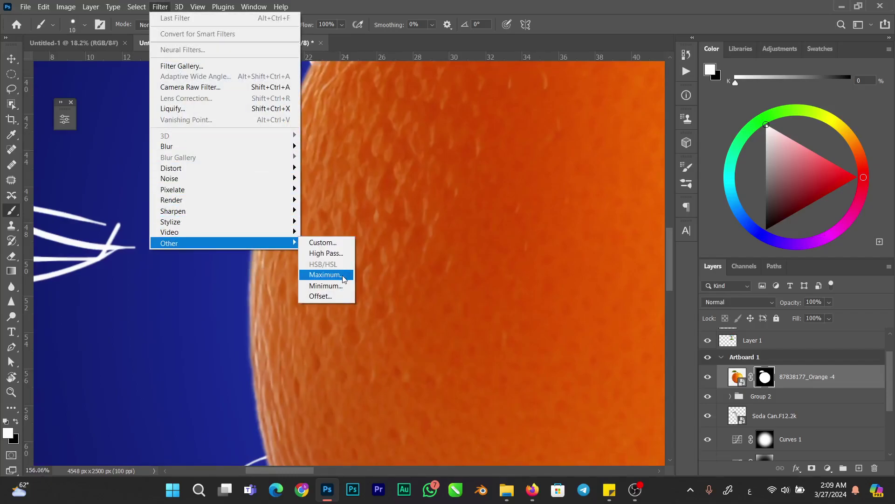
click(343, 288)
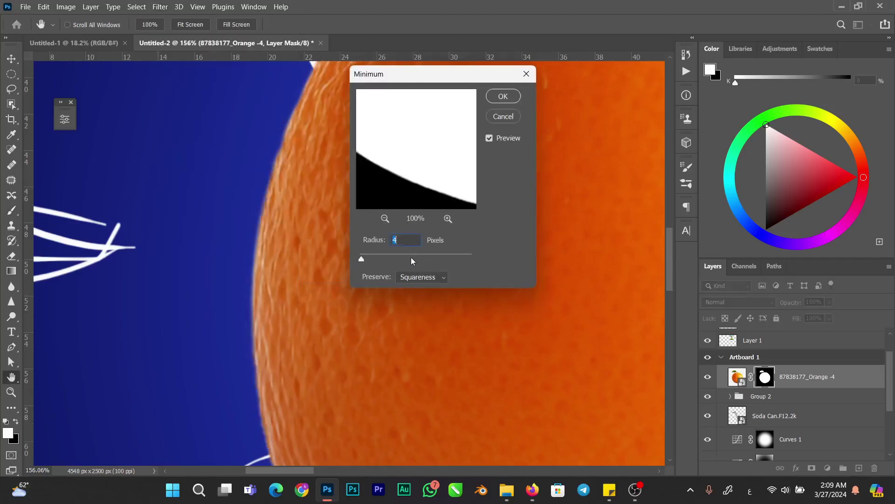
click(378, 256)
click(365, 256)
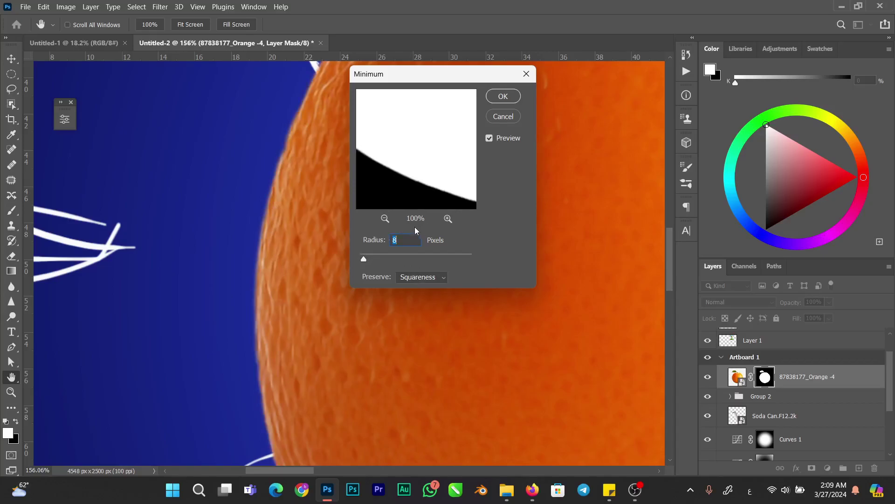
key(Down)
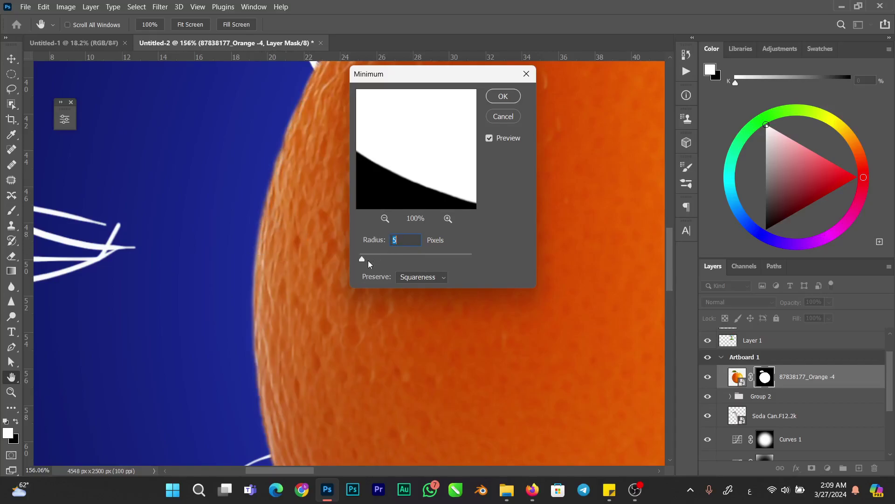
click(400, 255)
click(370, 255)
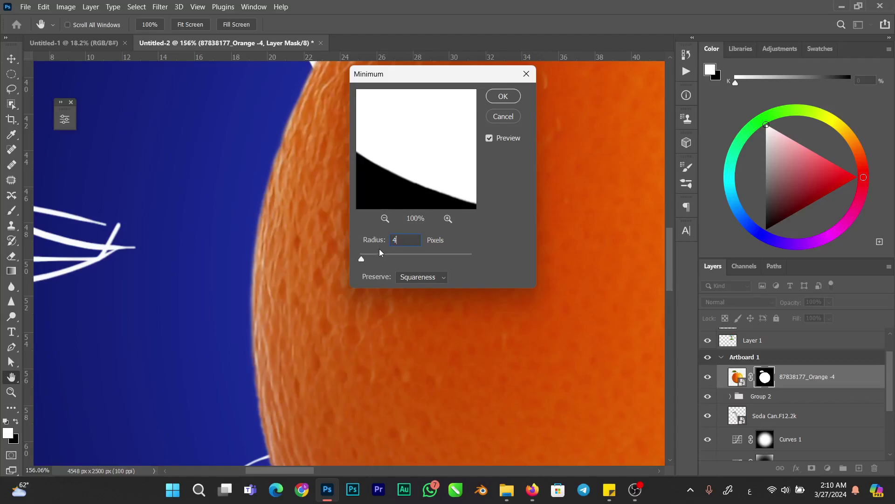
click(443, 279)
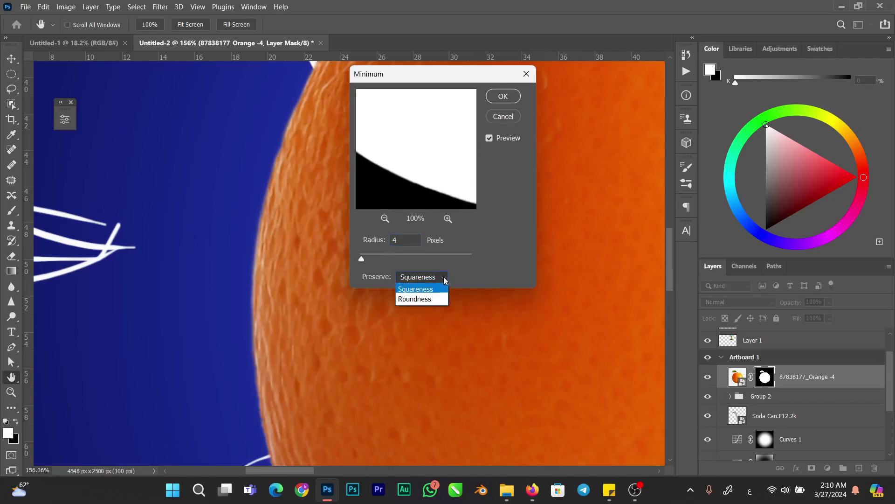
click(436, 299)
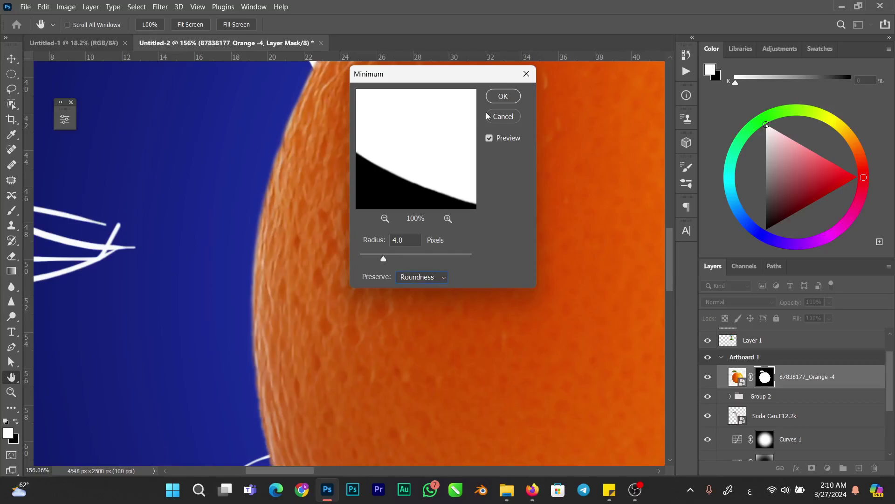
click(503, 96)
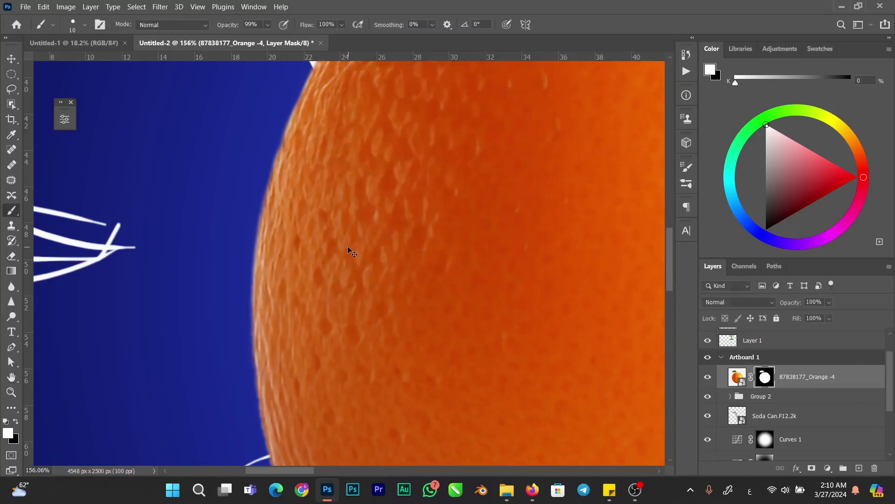
Convert the masked 87838177_Orange -4 layer to a smart object and inspect the cutout around the stem
key(ctrl+0)
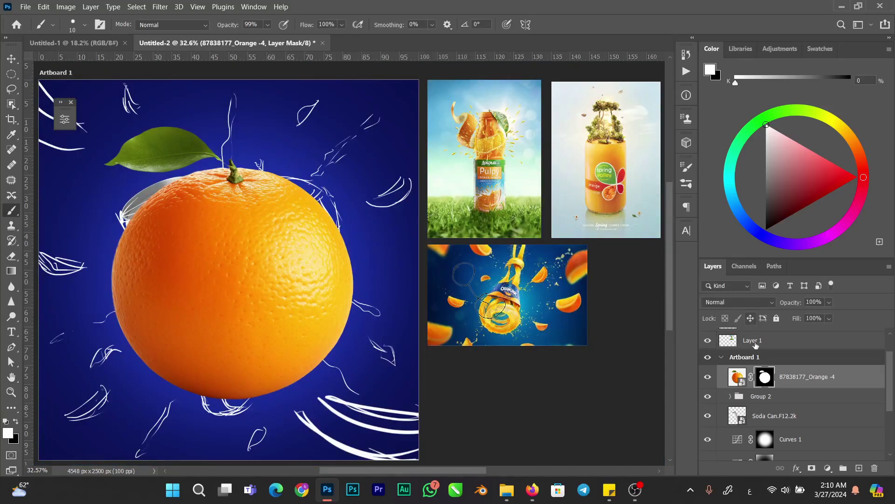
right_click(840, 379)
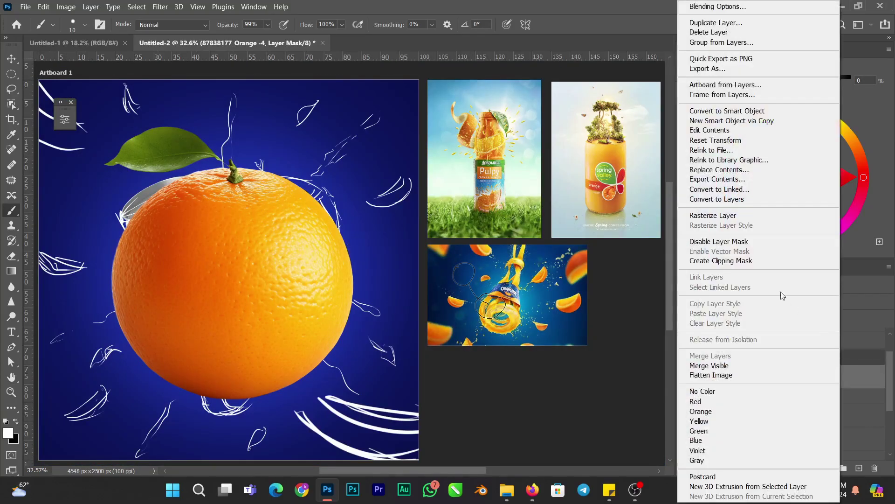
click(713, 112)
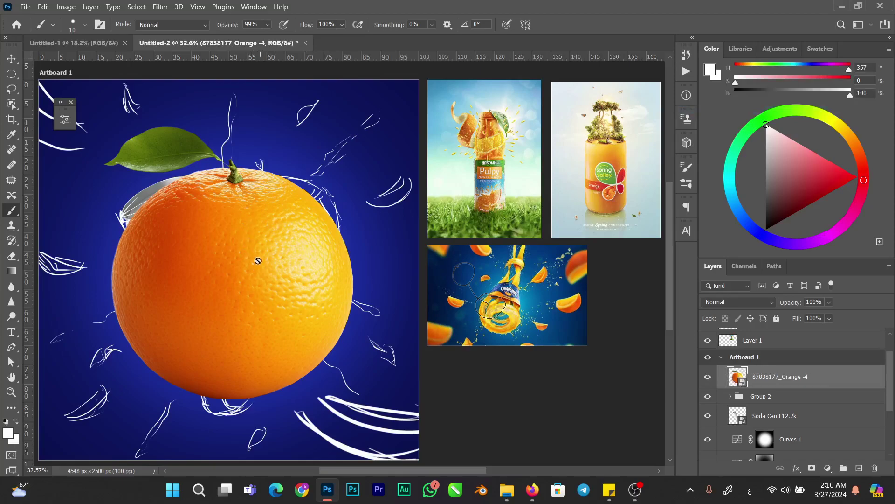
scroll(218, 163, up, 8)
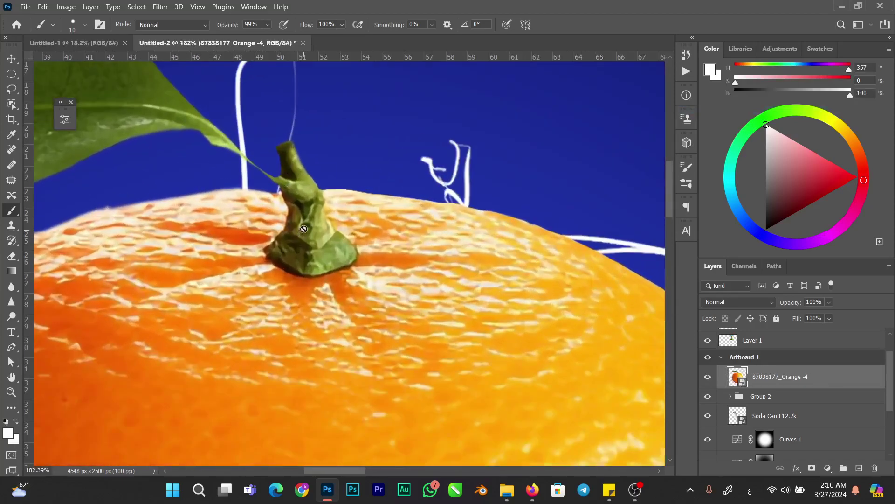
scroll(304, 234, down, 8)
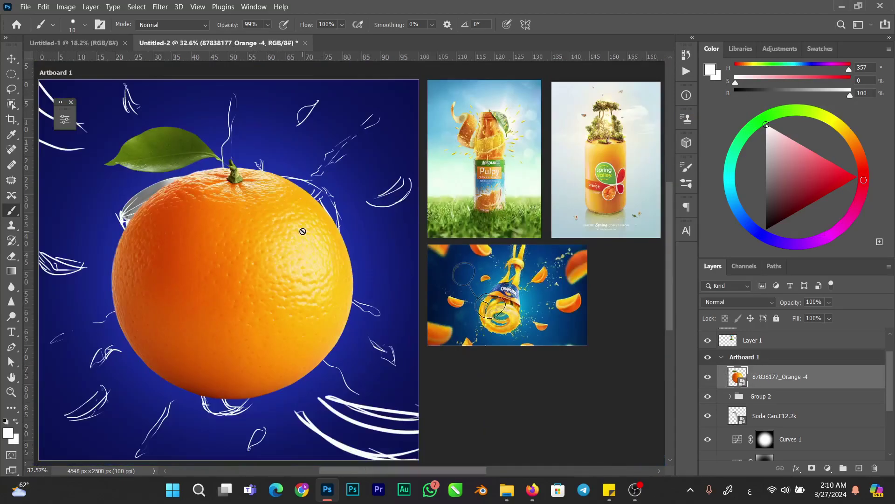
Scale the 87838177_Orange -4 layer to about 53% width and 55% height, and position it against the can's upper right side
key(ctrl+t)
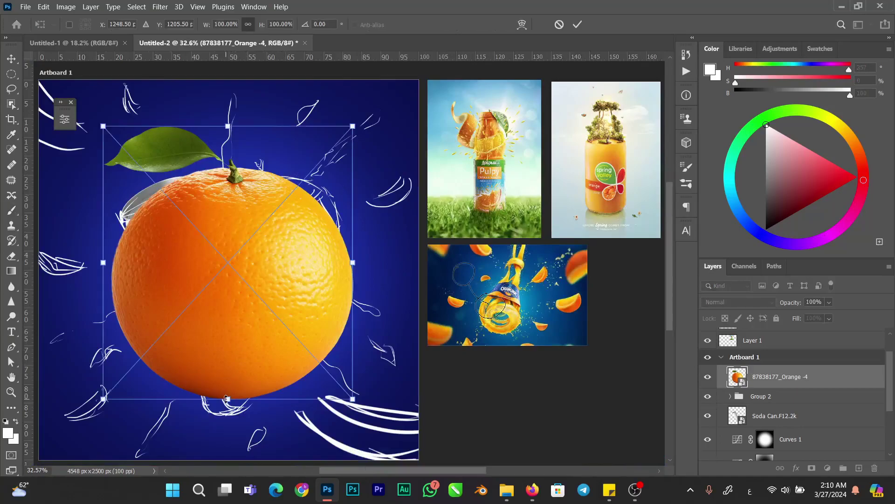
drag(228, 400, 229, 406)
drag(353, 138, 301, 184)
drag(279, 244, 331, 207)
mouse_move(354, 147)
mouse_down()
mouse_move(335, 159)
mouse_move(349, 153)
mouse_up()
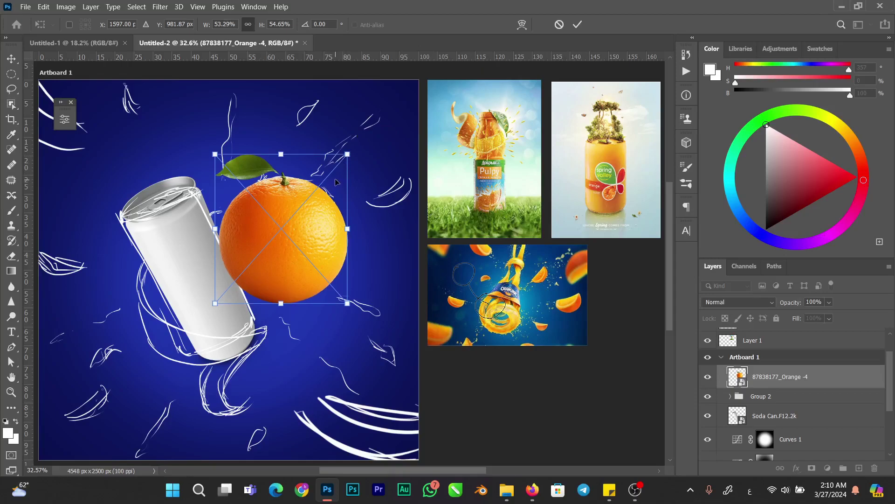
mouse_move(310, 239)
mouse_down()
mouse_move(326, 225)
mouse_move(308, 237)
mouse_up()
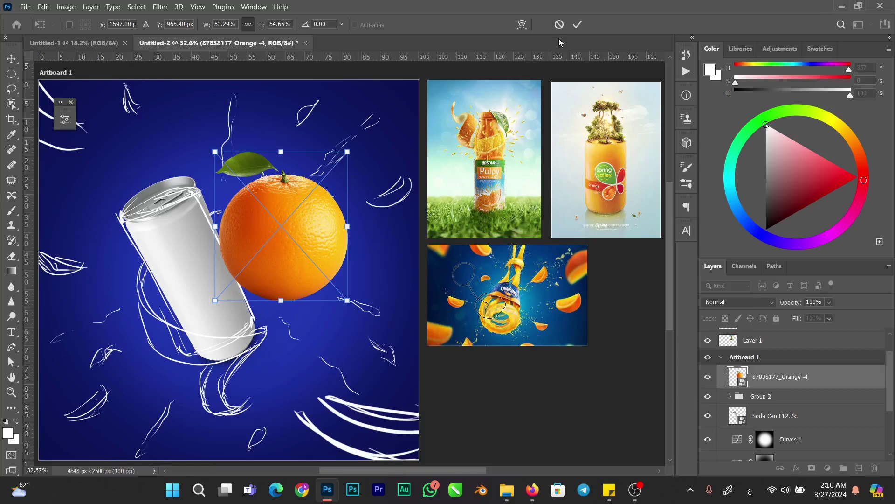
click(577, 24)
Place the peel-orange-isolated-white-background image from the Soda folder onto the artboard above the orange
mouse_move(507, 490)
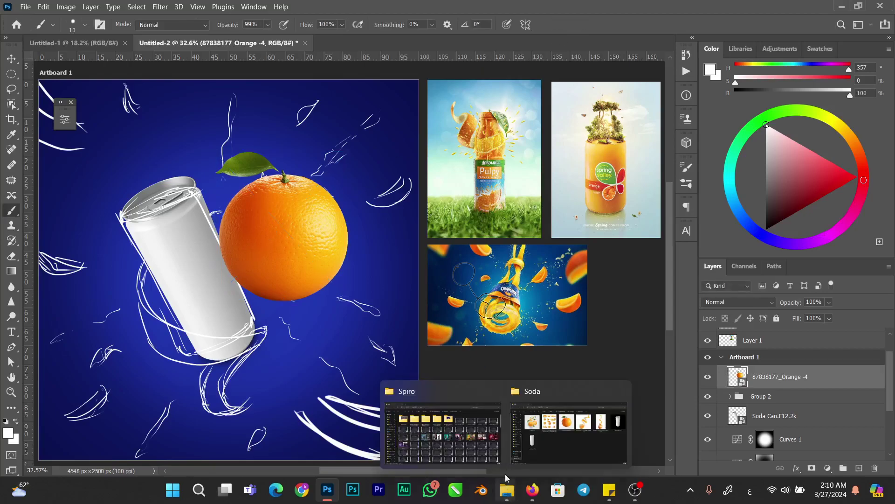
click(544, 431)
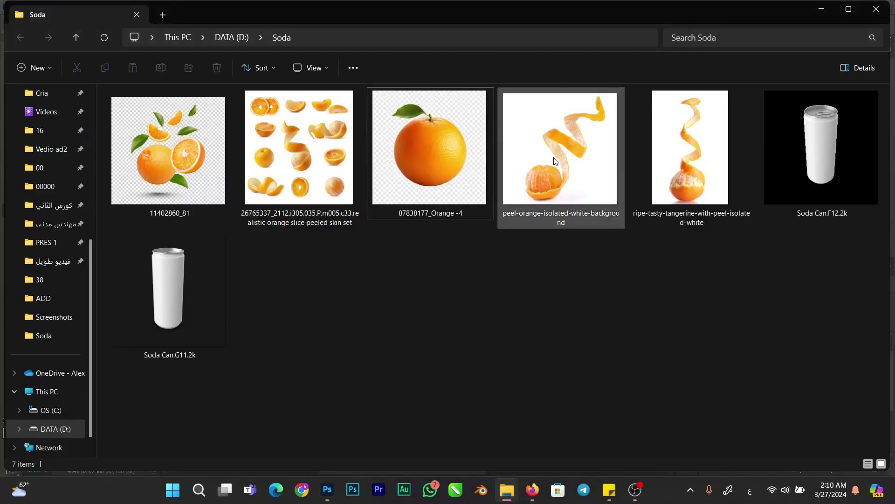
drag(556, 149, 326, 285)
key(Return)
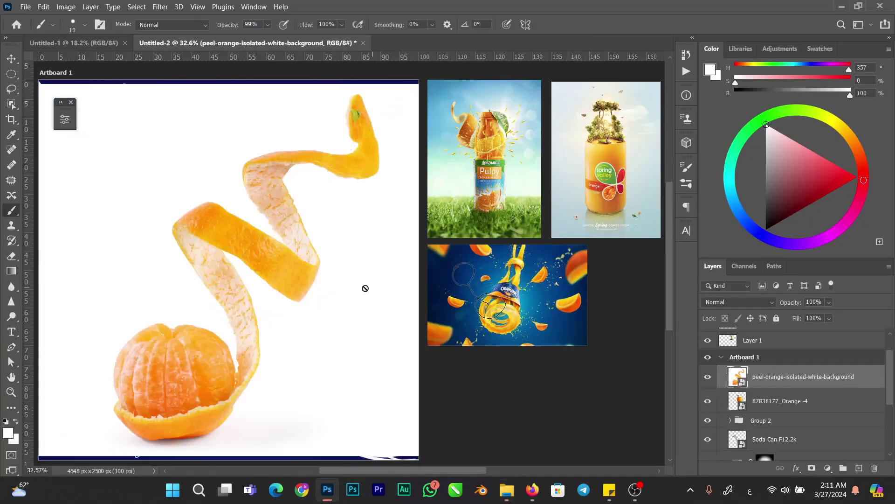
Select the peeled tangerine's flesh with the Object Selection tool, copy it to a new layer, and delete the peel-orange-isolated-white-background layer
mouse_move(159, 385)
mouse_down()
mouse_move(184, 393)
mouse_move(212, 368)
mouse_up()
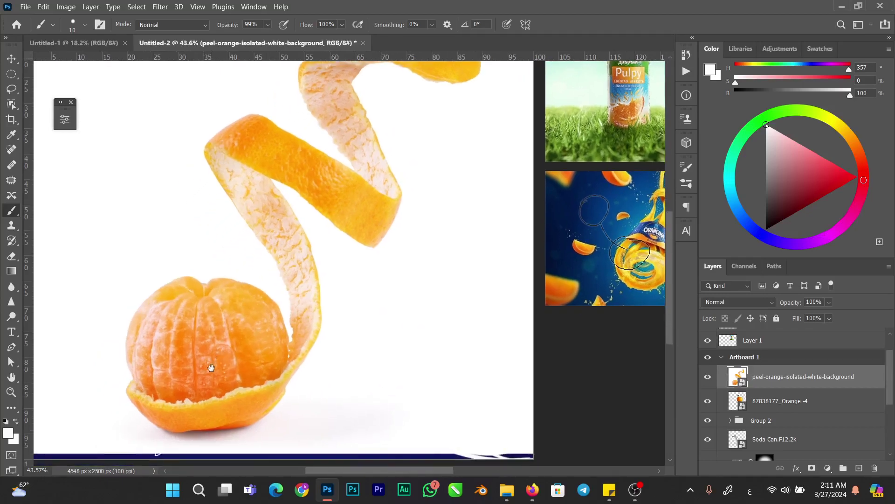
key(w)
mouse_move(165, 256)
mouse_down()
mouse_move(115, 360)
mouse_move(137, 390)
mouse_move(163, 396)
mouse_move(261, 376)
mouse_move(286, 334)
mouse_move(276, 289)
mouse_move(174, 258)
mouse_up()
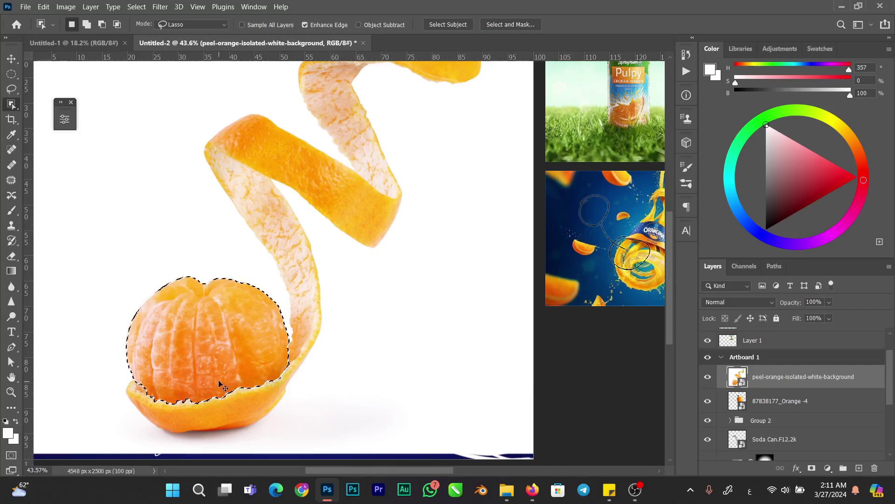
key(ctrl+j)
click(738, 402)
key(Delete)
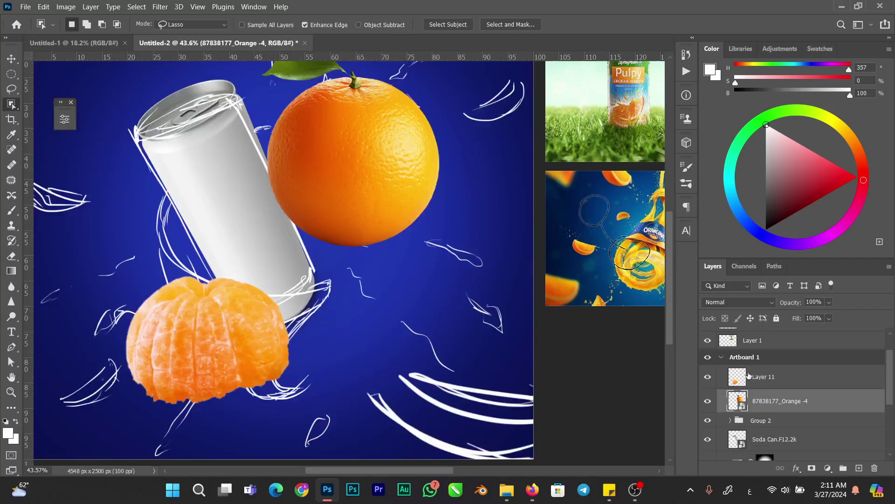
Move the peeled tangerine flesh over the upper part of the whole orange and rotate it about 5° to align with its outline
click(741, 377)
key(ctrl+t)
drag(243, 337, 382, 173)
scroll(392, 241, up, 3)
drag(392, 241, 402, 222)
drag(452, 187, 456, 197)
scroll(438, 224, up, 1)
drag(396, 239, 390, 229)
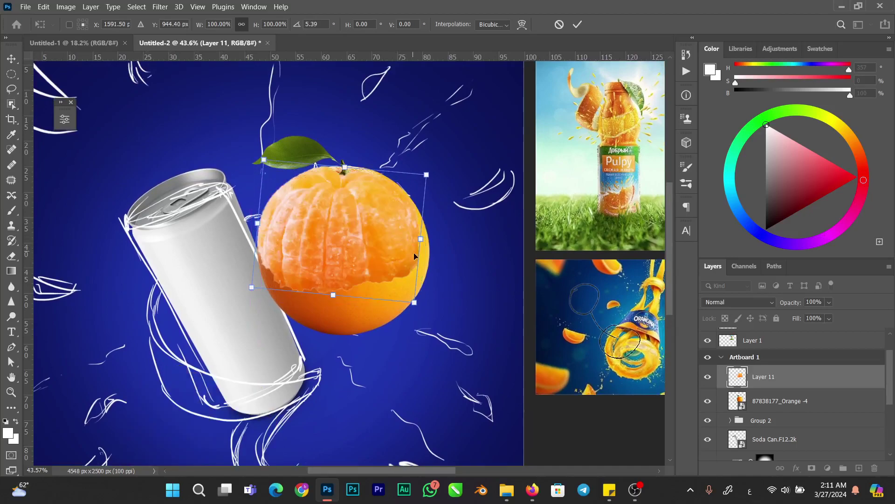
Scale the peeled orange on Layer 11 to 102.40% and shift it slightly over the whole orange
drag(415, 302, 418, 306)
key(Right)
key(Right)
key(Left)
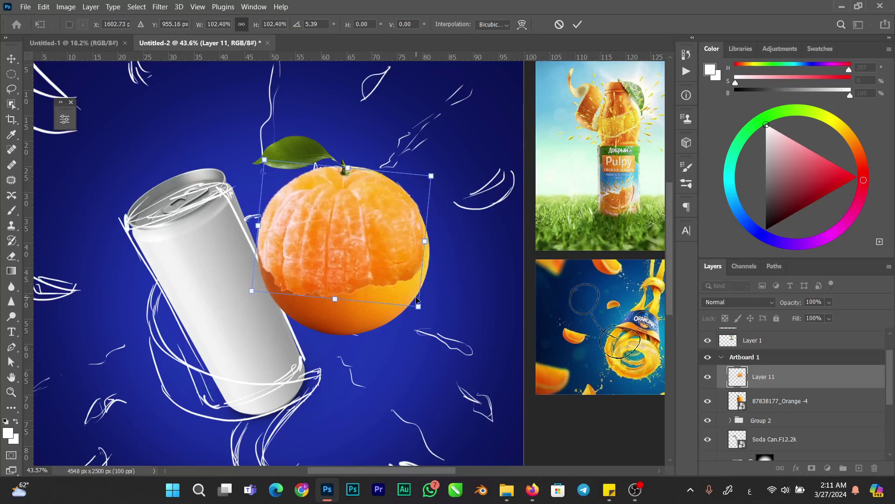
drag(386, 252, 382, 255)
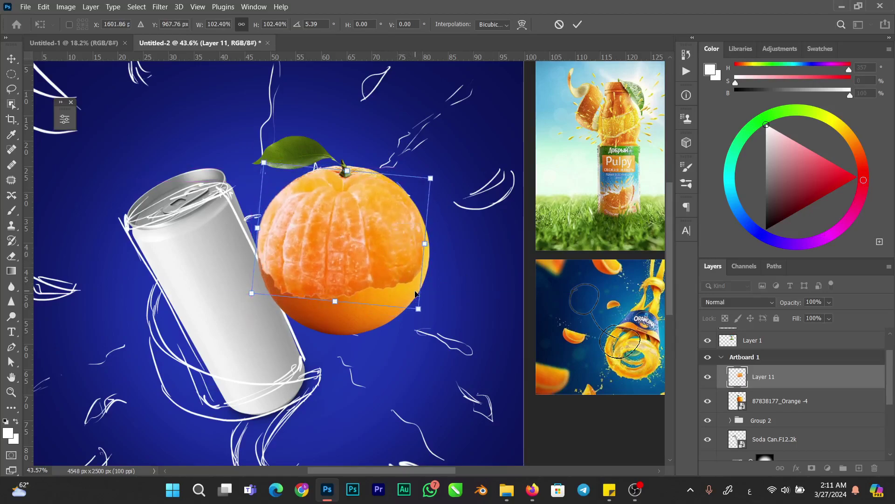
Enlarge the peeled orange to about 103%, align its edges with the whole orange's outline and commit the transform
drag(424, 314, 419, 308)
key(Right)
key(Right)
key(Right)
key(Left)
key(Up)
key(Right)
key(Up)
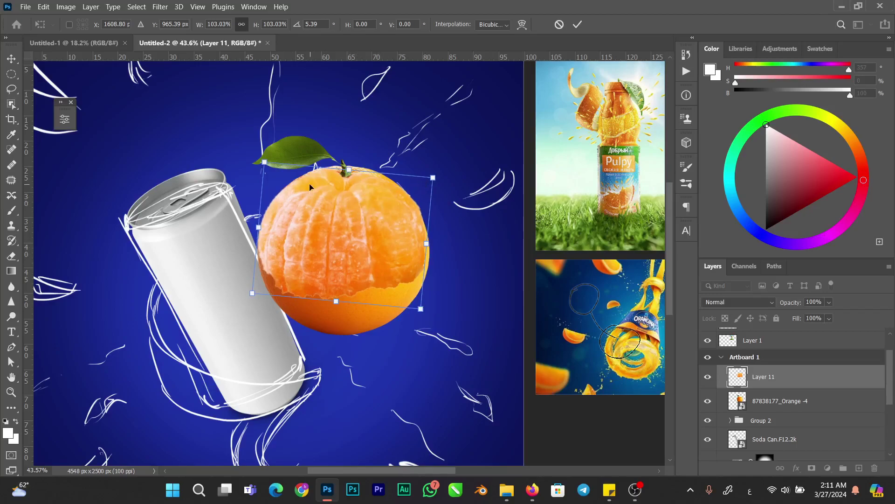
scroll(361, 201, up, 3)
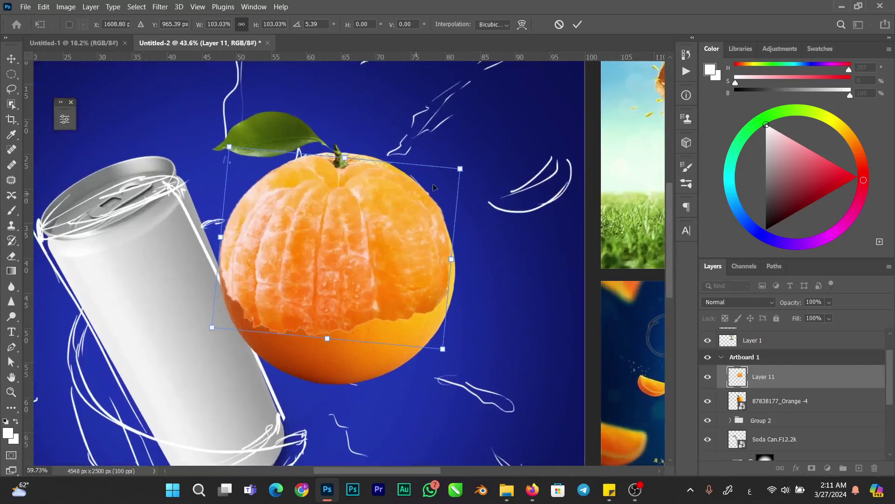
drag(454, 173, 457, 174)
key(Return)
key(w)
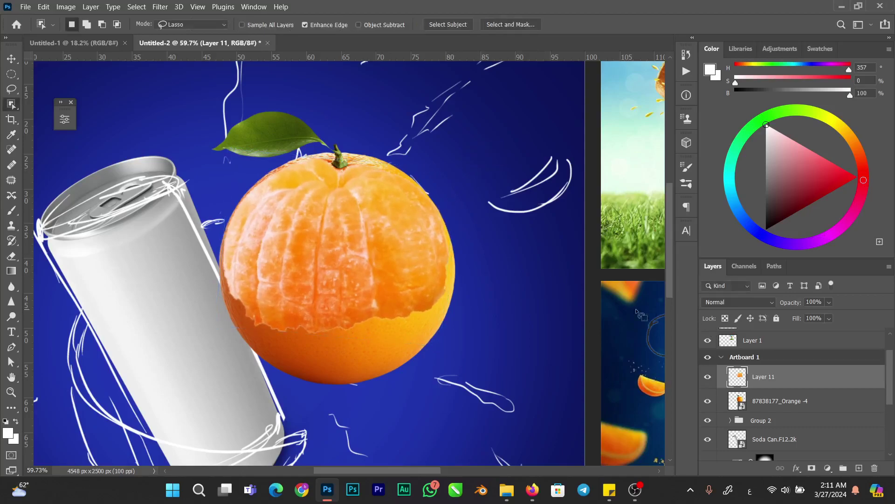
Hide Layer 11 and add an empty layer for brush work directly above the 87838177_Orange -4 layer
click(708, 377)
click(742, 401)
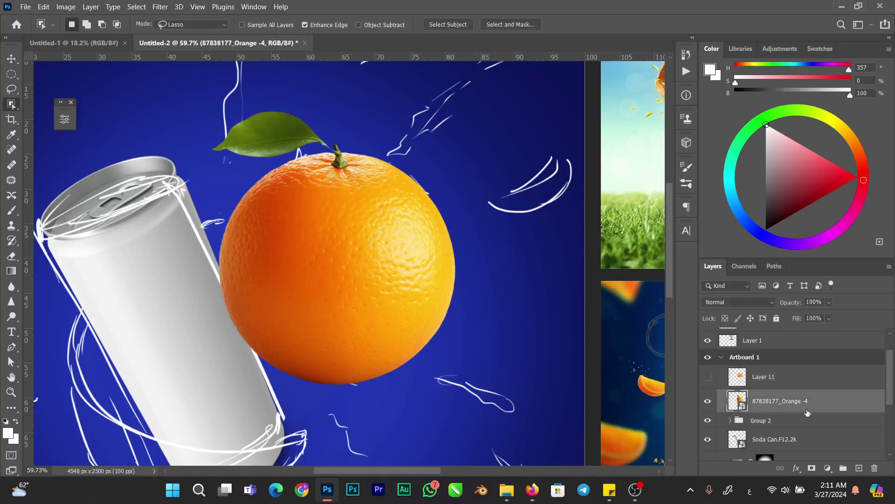
click(860, 468)
key(b)
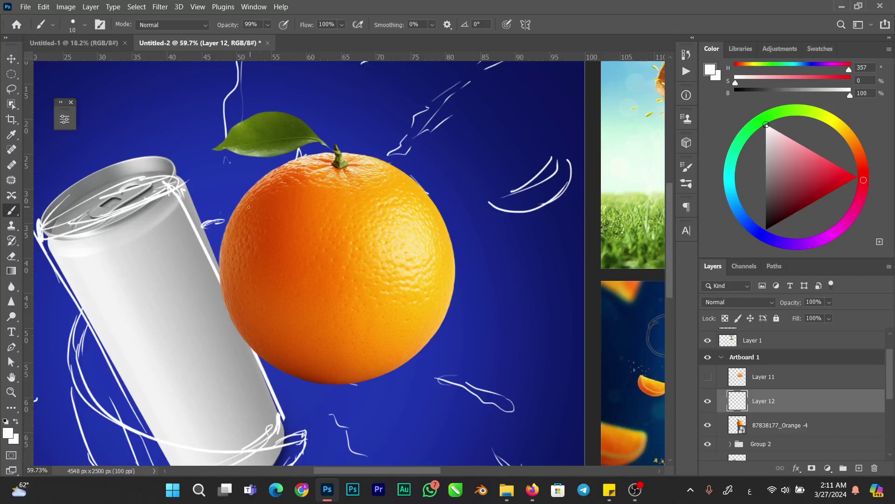
Examine how the peel edges wrap around the exposed pulp band on the Pulpy bottle reference image
scroll(280, 234, down, 3)
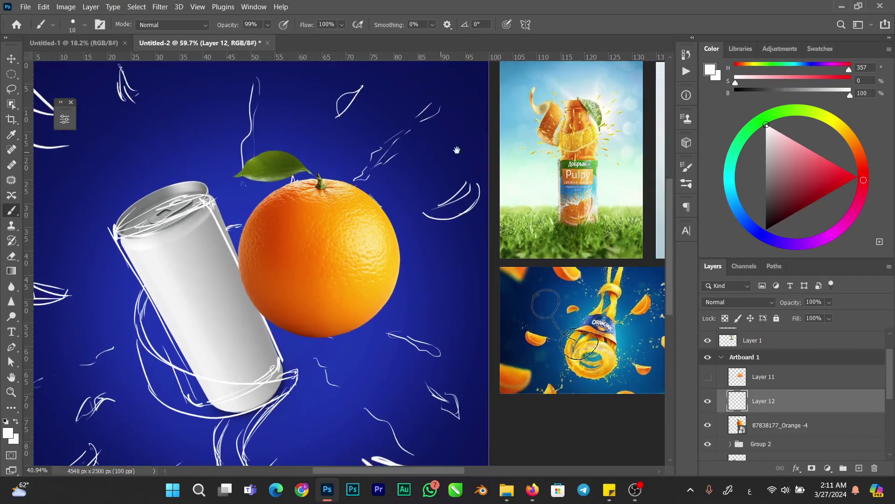
mouse_move(587, 119)
mouse_down()
mouse_move(638, 122)
mouse_move(618, 144)
mouse_up()
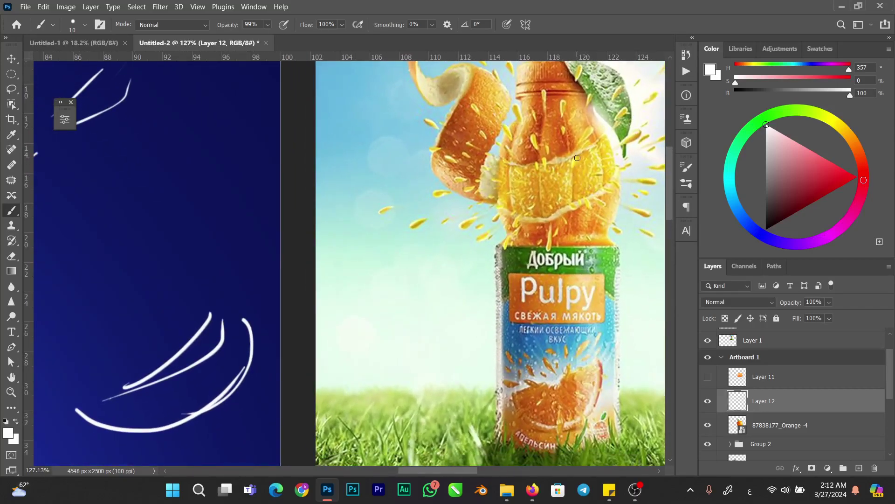
mouse_move(502, 159)
mouse_down()
mouse_move(527, 159)
mouse_move(493, 158)
mouse_up()
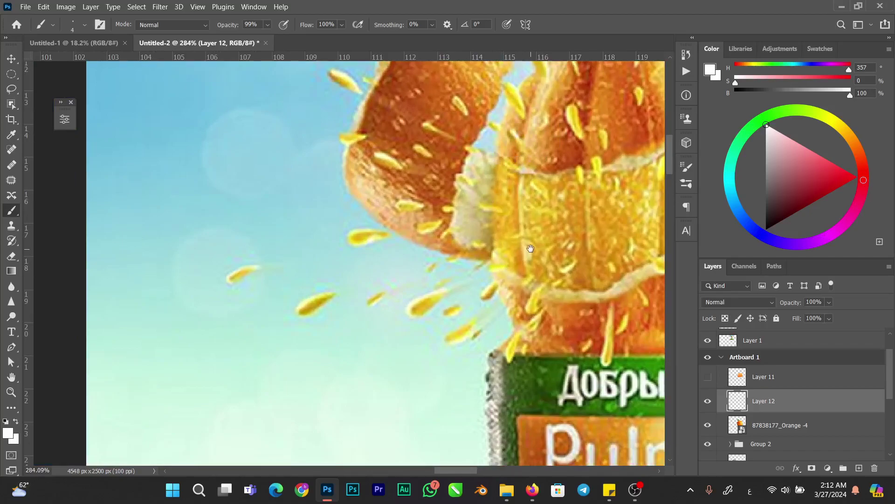
drag(530, 249, 450, 236)
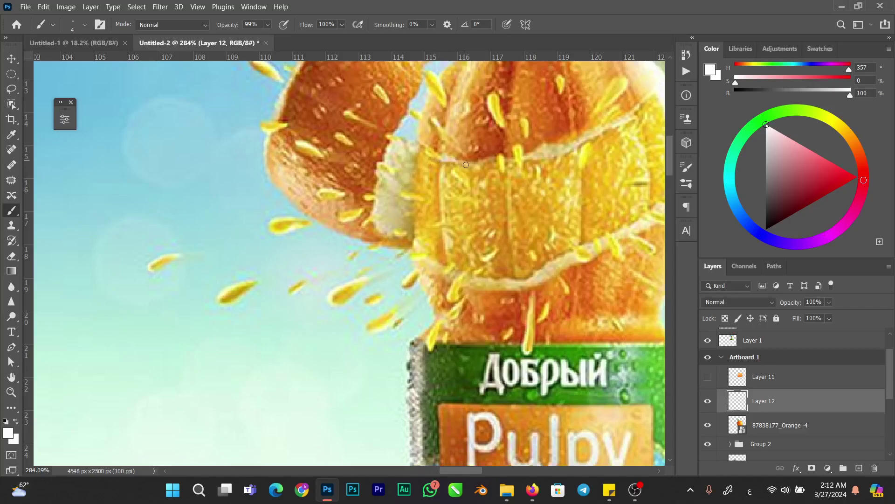
drag(469, 220, 371, 252)
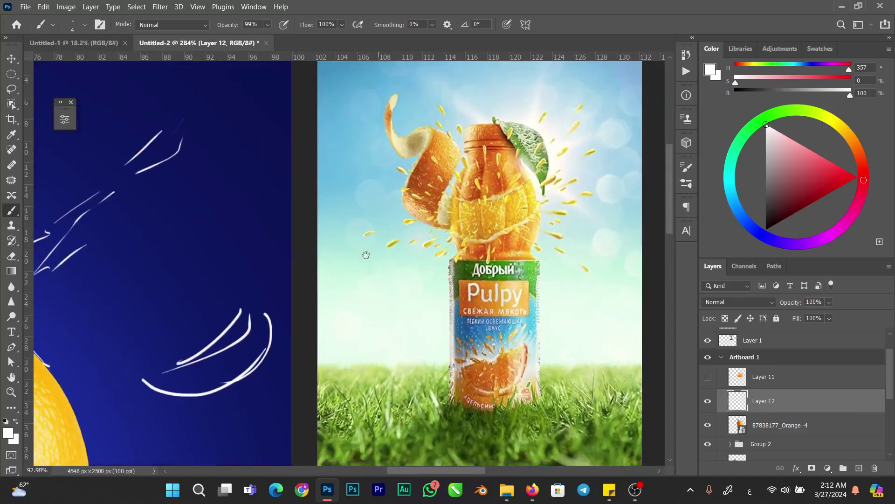
drag(243, 323, 537, 180)
drag(427, 235, 366, 254)
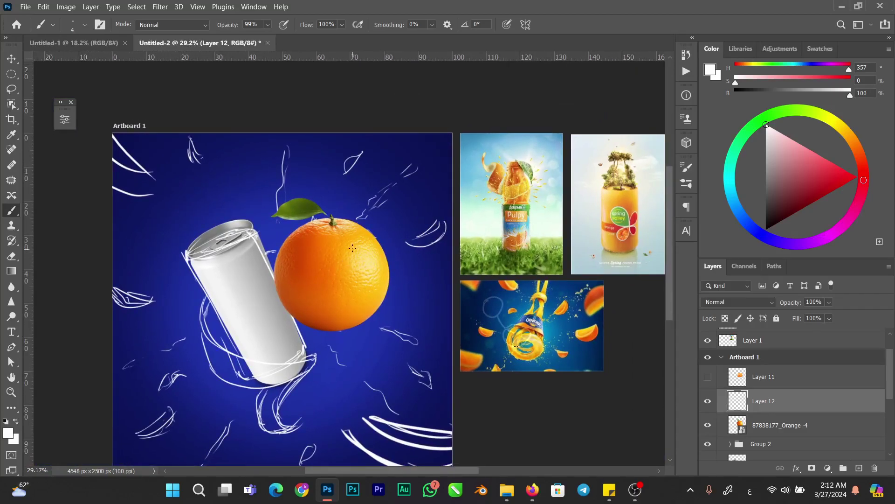
drag(296, 272, 323, 272)
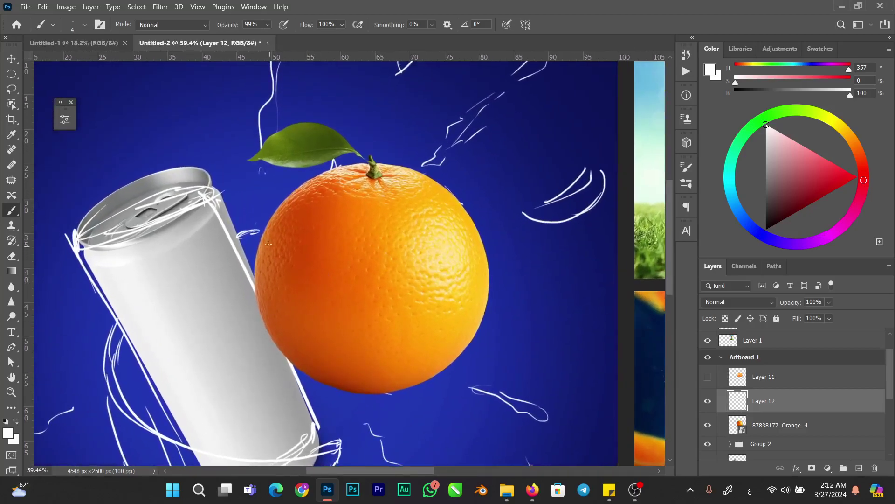
scroll(288, 249, down, 5)
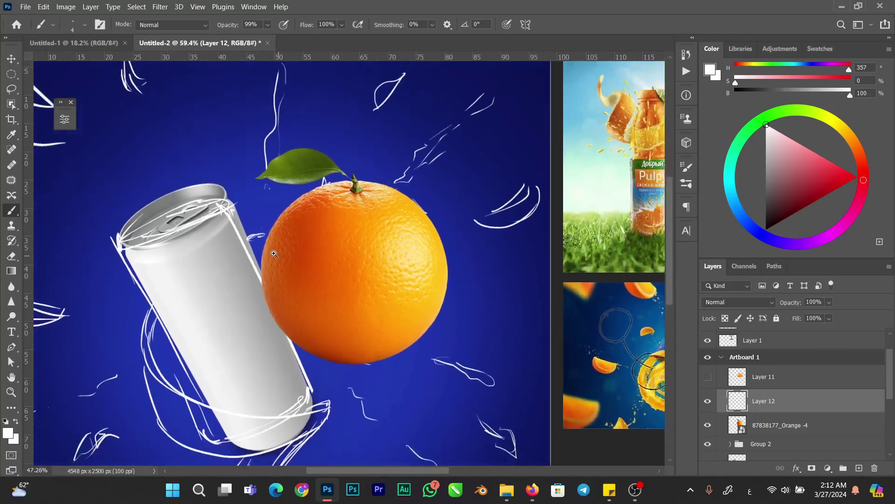
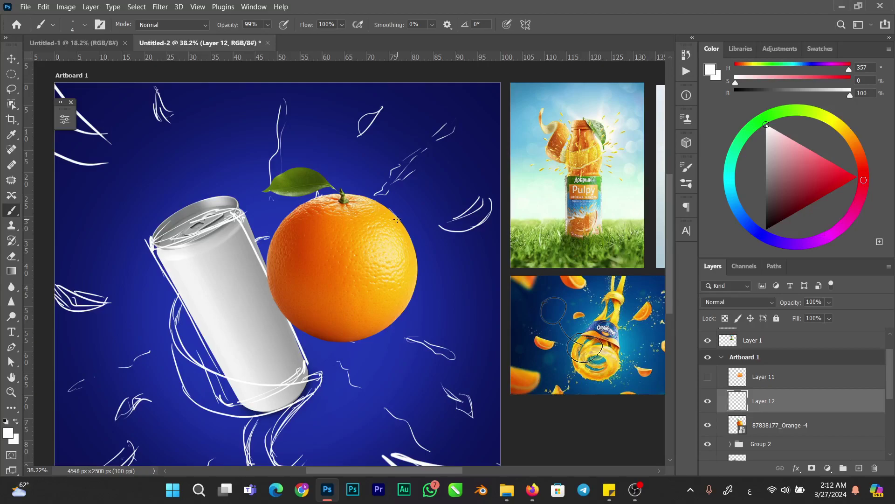
Try several curved guide strokes running diagonally across the orange from its upper edge towards the can
mouse_move(396, 215)
mouse_down()
mouse_move(340, 268)
mouse_move(263, 316)
mouse_up()
key(ctrl+z)
drag(396, 215, 275, 322)
key(ctrl+z)
drag(395, 216, 276, 320)
key(ctrl+z)
drag(381, 233, 276, 314)
key(ctrl+z)
mouse_move(397, 216)
mouse_down()
mouse_move(340, 276)
mouse_move(287, 310)
mouse_up()
key(ctrl+z)
Draw two curved diagonal guide lines across the orange, one near its lower edge and one from beside the stem towards the can
mouse_move(416, 254)
mouse_down()
mouse_move(403, 278)
mouse_move(323, 340)
mouse_up()
mouse_move(381, 218)
mouse_down()
mouse_move(354, 264)
mouse_move(281, 331)
mouse_up()
key(ctrl+z)
drag(381, 205, 289, 313)
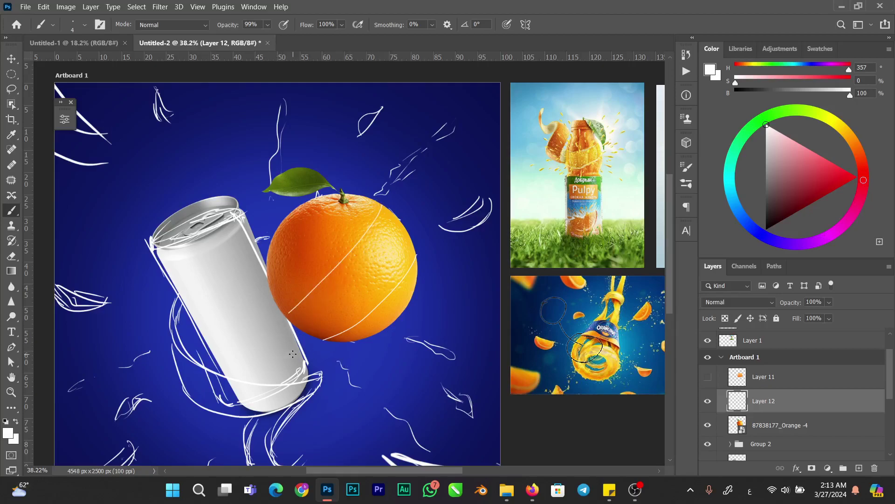
key(ctrl+z)
drag(378, 204, 292, 323)
key(ctrl+z)
mouse_move(376, 203)
mouse_down()
mouse_move(351, 252)
mouse_move(266, 306)
mouse_up()
key(ctrl+z)
drag(358, 232, 283, 307)
key(ctrl+z)
mouse_move(389, 208)
mouse_down()
mouse_move(366, 242)
mouse_move(281, 311)
mouse_up()
key(ctrl+z)
drag(379, 207, 305, 332)
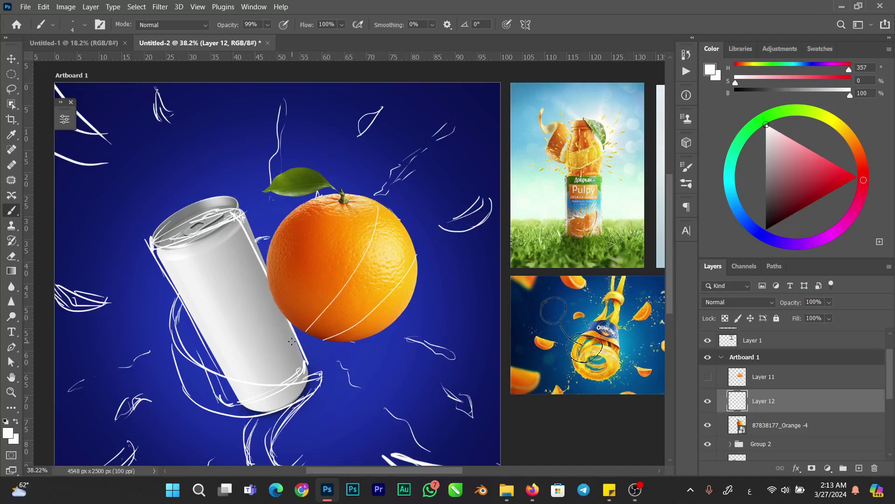
key(ctrl+z)
mouse_move(374, 205)
mouse_down()
mouse_move(348, 259)
mouse_move(279, 313)
mouse_up()
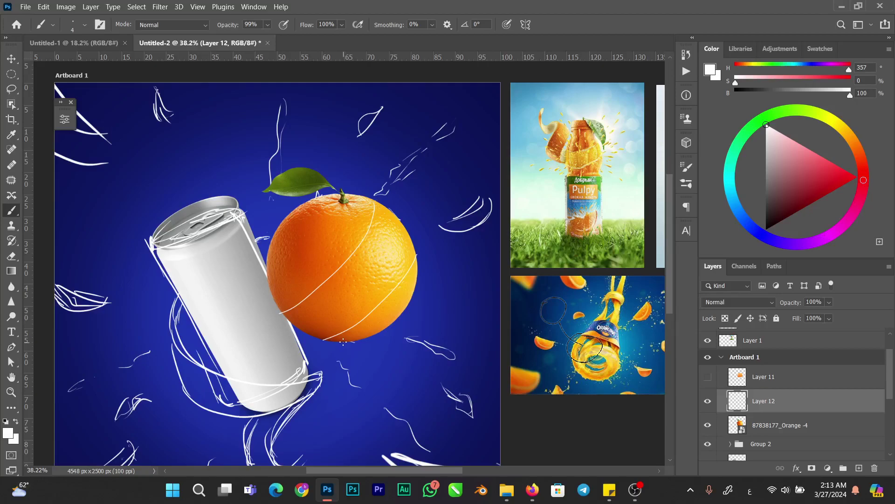
Show Layer 11 again and make it the active layer
click(708, 377)
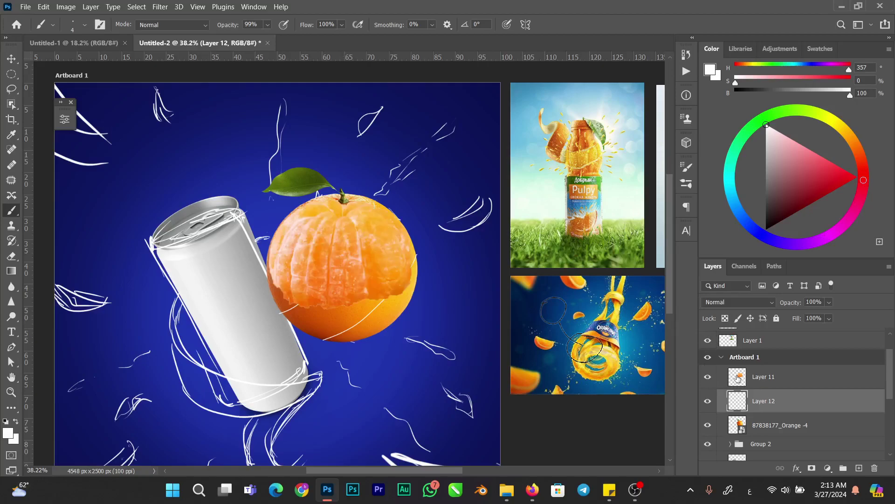
click(742, 380)
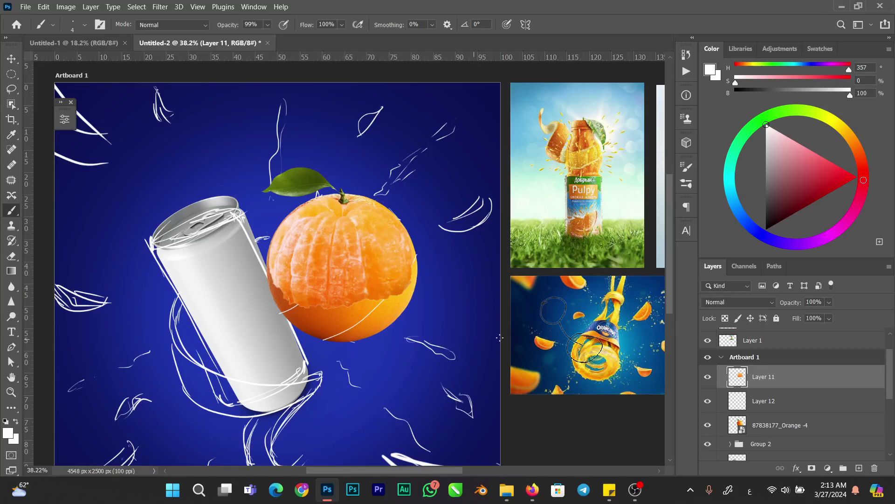
Try covering the lower part of the orange with a rotated duplicate of Layer 11
drag(739, 380, 738, 393)
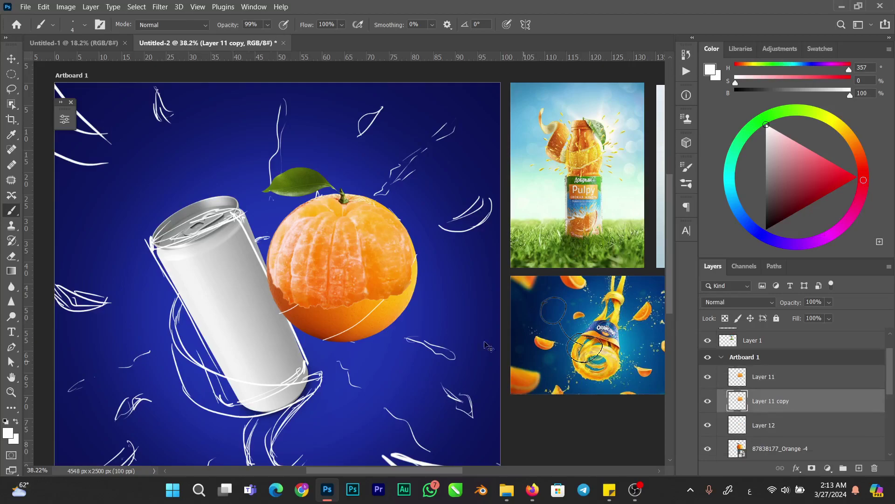
key(ctrl+t)
drag(422, 191, 280, 316)
mouse_move(332, 274)
mouse_down()
mouse_move(333, 327)
mouse_move(345, 326)
mouse_move(356, 364)
mouse_move(353, 319)
mouse_up()
key(Return)
key(Delete)
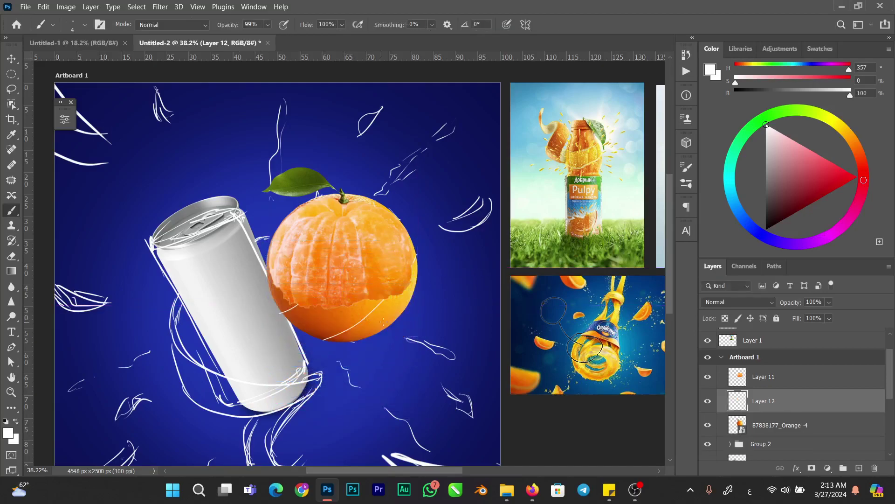
Flip the peeled orange on Layer 11 horizontally
click(741, 378)
key(ctrl+t)
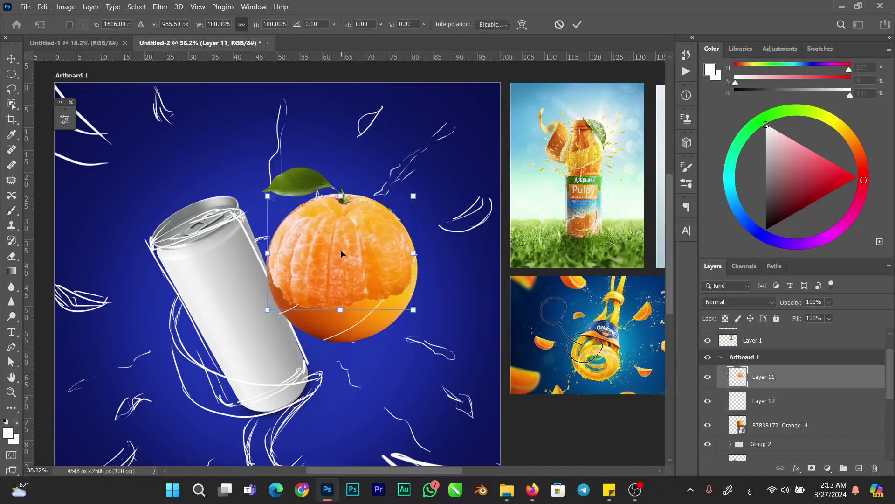
right_click(343, 252)
click(381, 234)
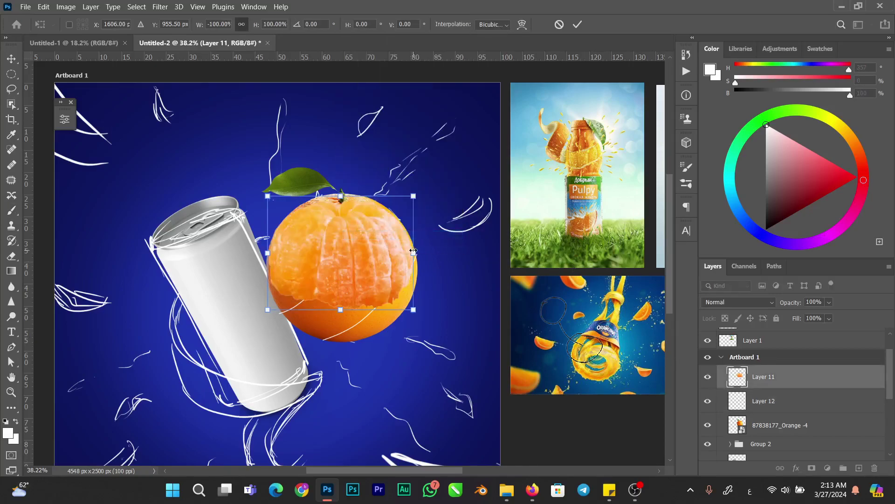
key(Return)
key(b)
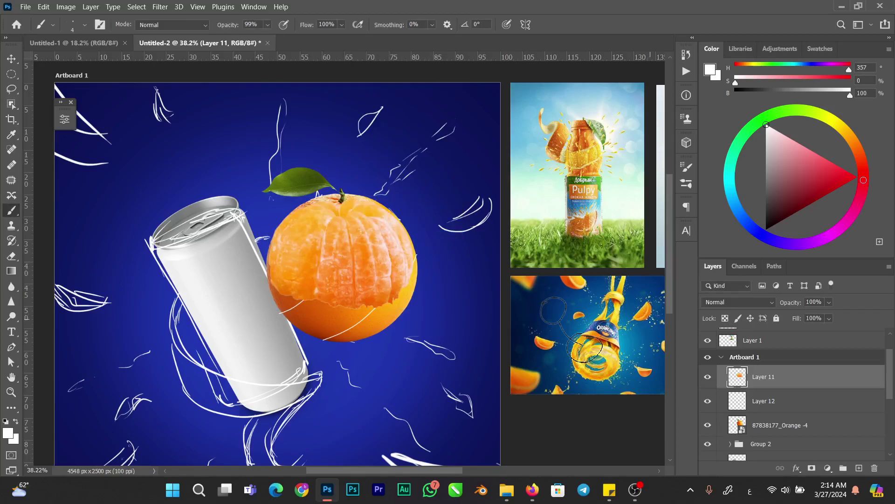
Clear the old guide lines from Layer 12 and place that layer above Layer 11
click(740, 404)
key(Delete)
key(ctrl+z)
Try two new curved guide strokes diagonally across the flipped peeled orange
drag(382, 211, 276, 269)
drag(402, 236, 317, 297)
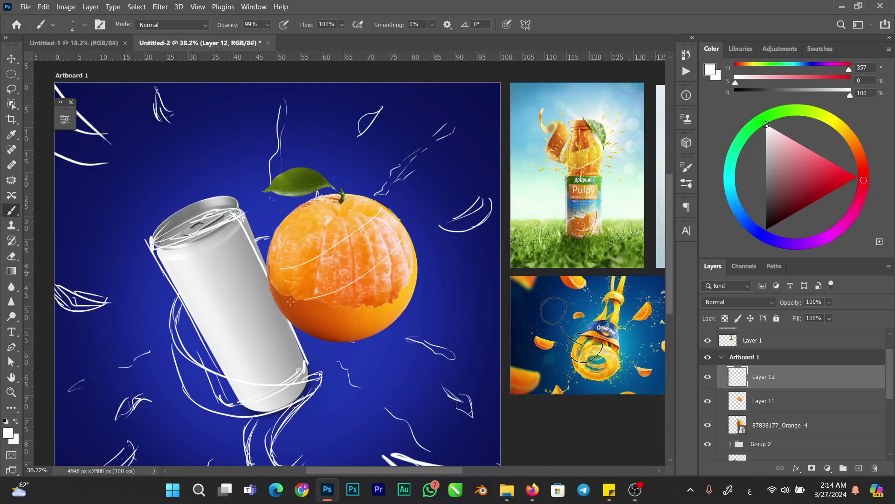
key(ctrl+z)
key(ctrl+z)
Stretch the peeled orange on Layer 11 to 102.22% width and 106.90% height so it covers more of the orange
key(alt+bracketleft)
key(ctrl+t)
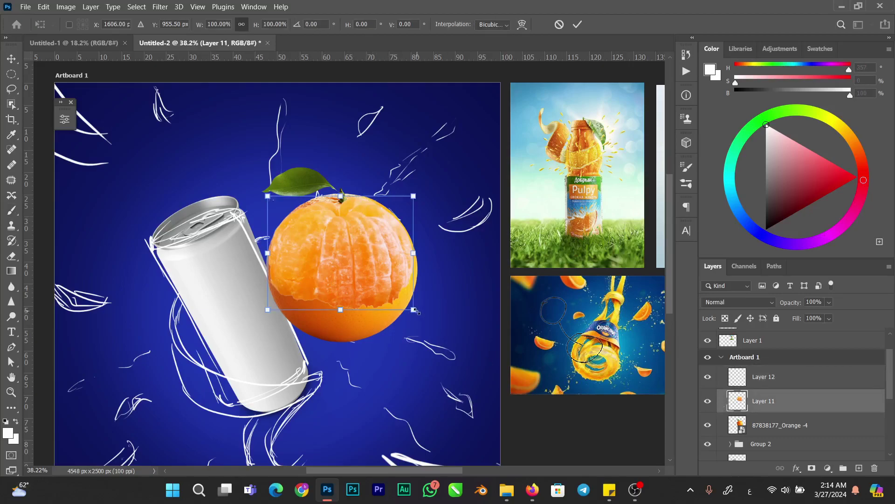
mouse_move(414, 309)
mouse_down()
mouse_move(422, 316)
mouse_move(416, 312)
mouse_up()
key(Right)
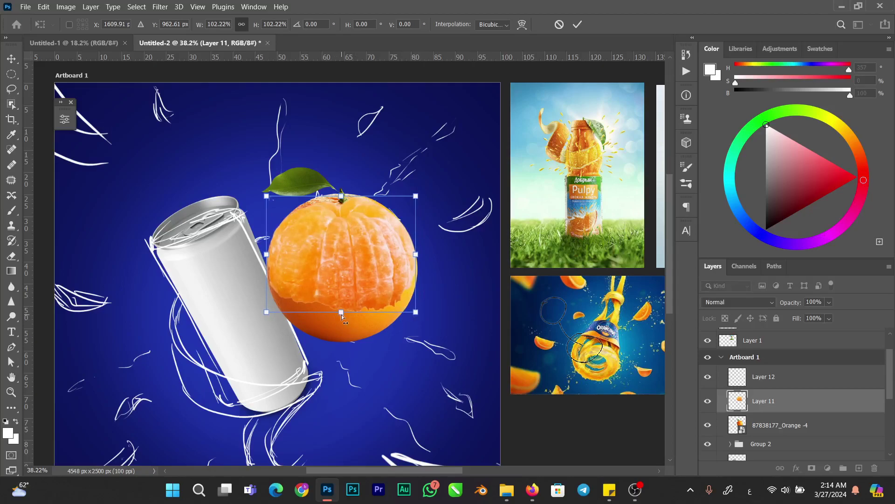
drag(341, 312, 342, 318)
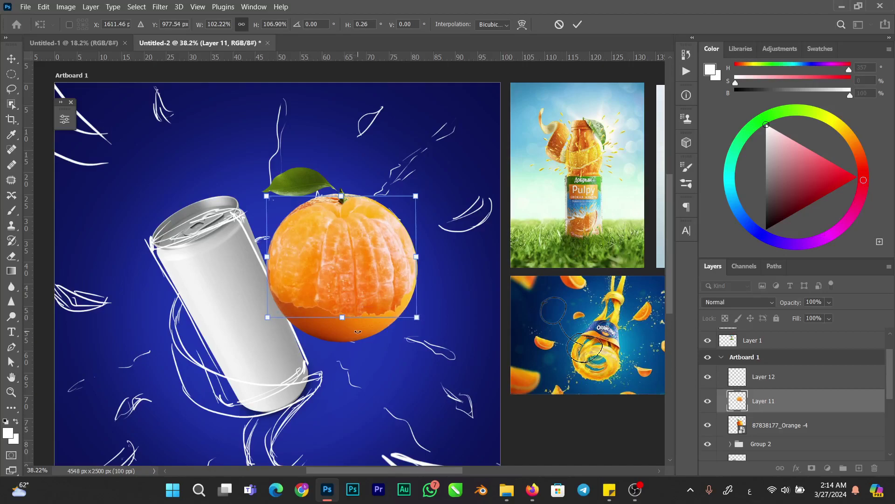
key(Return)
key(b)
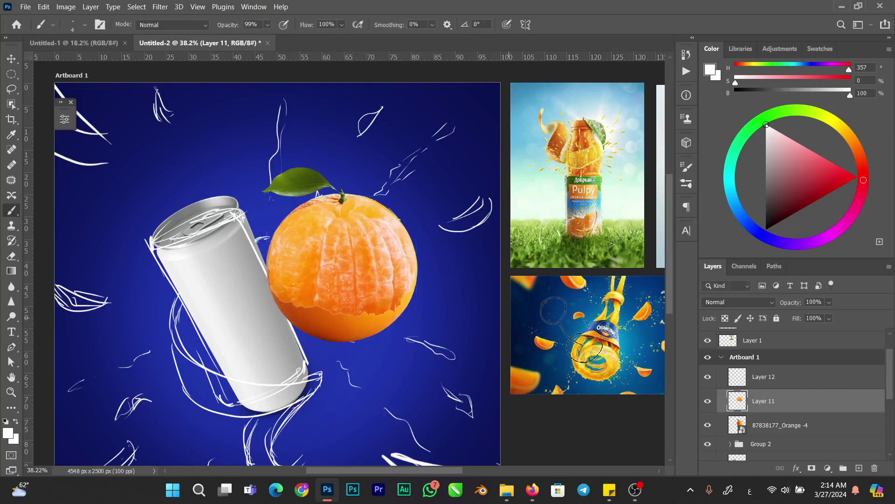
Draw a curved guide line on Layer 12 from the peeled orange's upper edge down to the can's side
click(745, 383)
drag(387, 214, 299, 256)
key(ctrl+z)
key(r)
drag(411, 222, 396, 196)
drag(355, 247, 378, 235)
drag(389, 199, 326, 258)
key(ctrl+z)
drag(385, 199, 320, 257)
key(ctrl+z)
drag(384, 185, 293, 280)
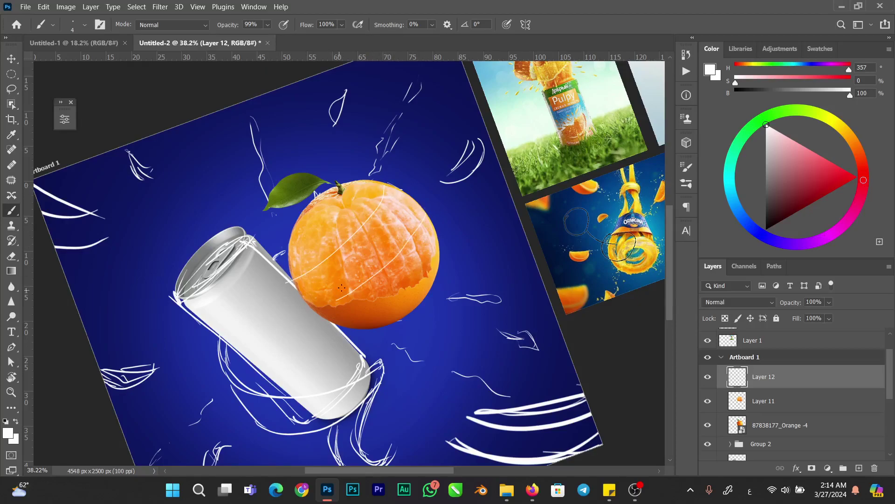
Try a second curved guide line across the orange below the first one
drag(429, 219, 307, 305)
key(ctrl+z)
mouse_move(427, 223)
mouse_down()
mouse_move(344, 293)
mouse_move(296, 310)
mouse_up()
key(ctrl+z)
drag(433, 230, 315, 302)
key(ctrl+z)
drag(440, 243, 309, 334)
key(ctrl+z)
mouse_move(438, 238)
mouse_down()
mouse_move(364, 293)
mouse_move(292, 318)
mouse_up()
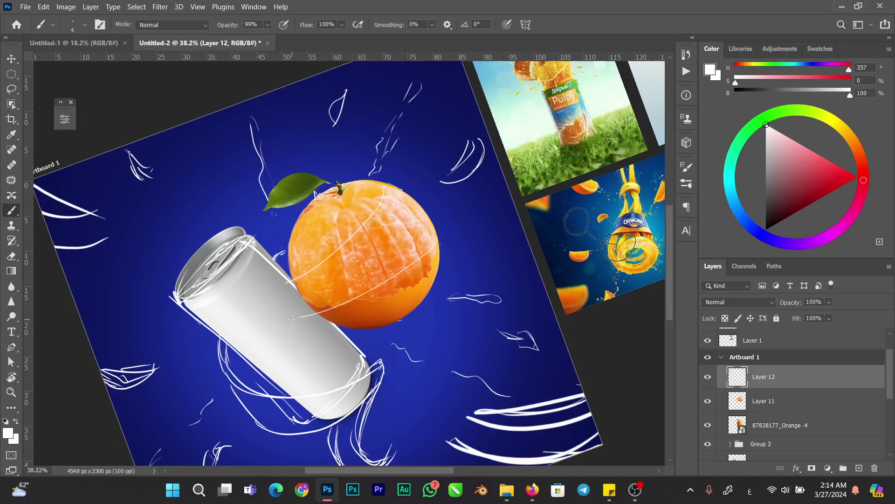
key(ctrl+z)
drag(427, 218, 319, 308)
key(ctrl+z)
Warp the peeled orange on Layer 11 so its lower edge and lower corners stretch down over the orange's exposed underside
click(726, 391)
key(r)
drag(320, 161, 360, 202)
key(v)
key(ctrl+t)
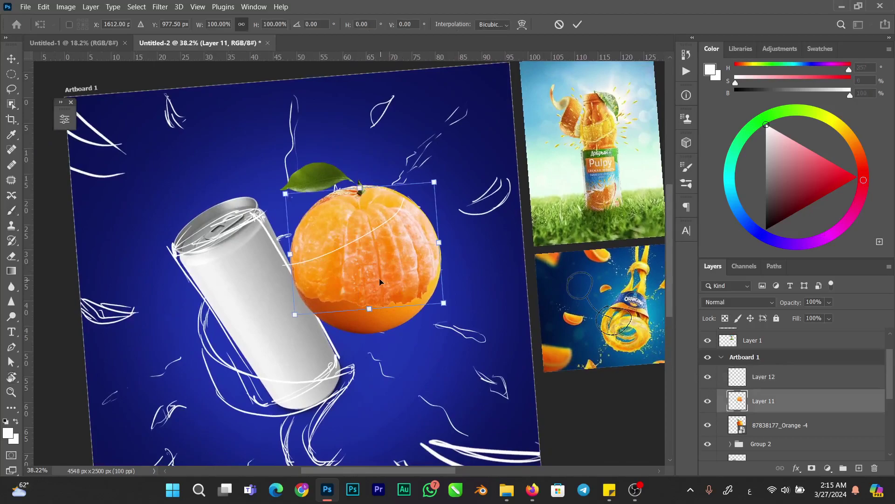
right_click(379, 278)
click(402, 113)
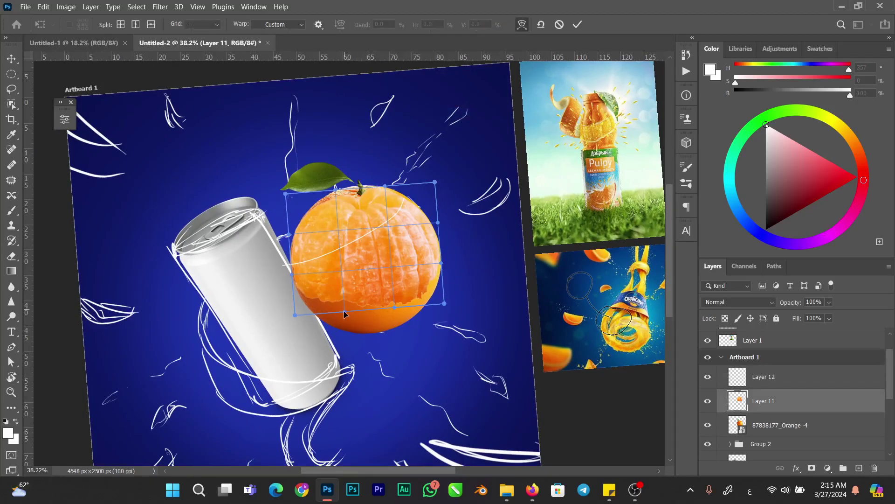
drag(343, 337, 343, 348)
drag(444, 303, 434, 328)
drag(441, 262, 446, 272)
drag(294, 317, 295, 326)
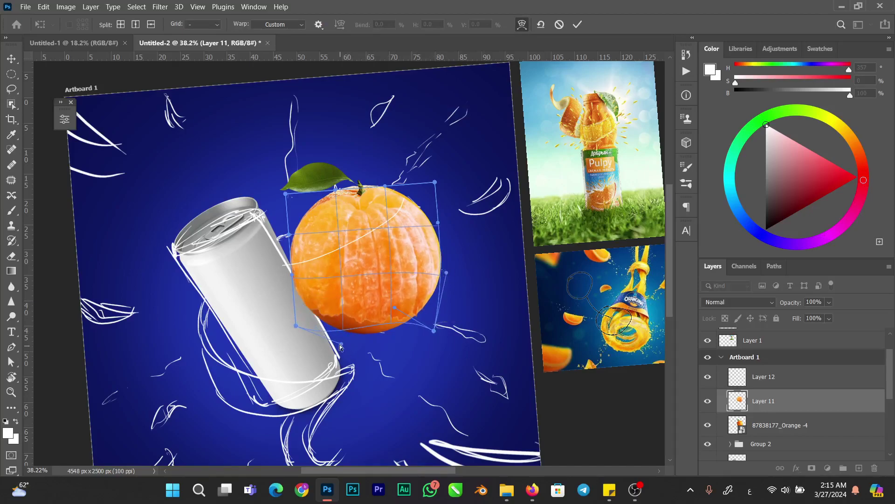
Extend the peeled orange's warp along its lower-left and upper-left edges to fit the orange's outline, and apply it
drag(342, 344, 353, 359)
drag(317, 334, 316, 341)
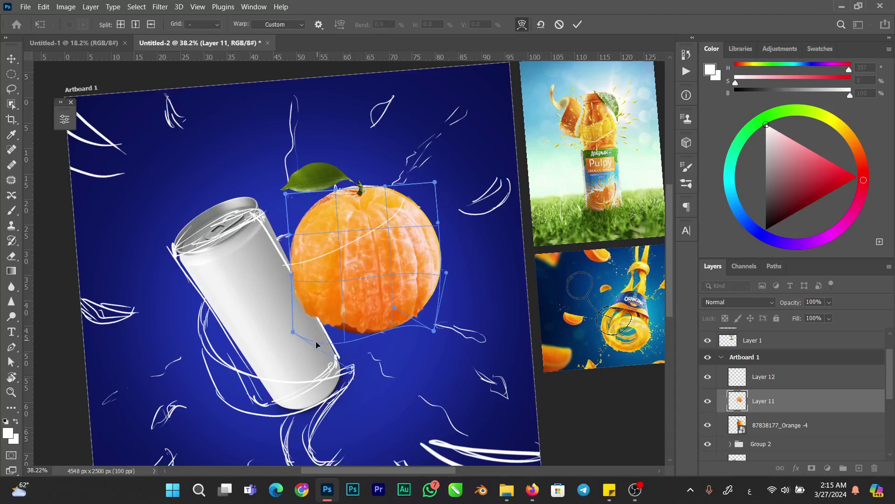
drag(334, 195, 334, 188)
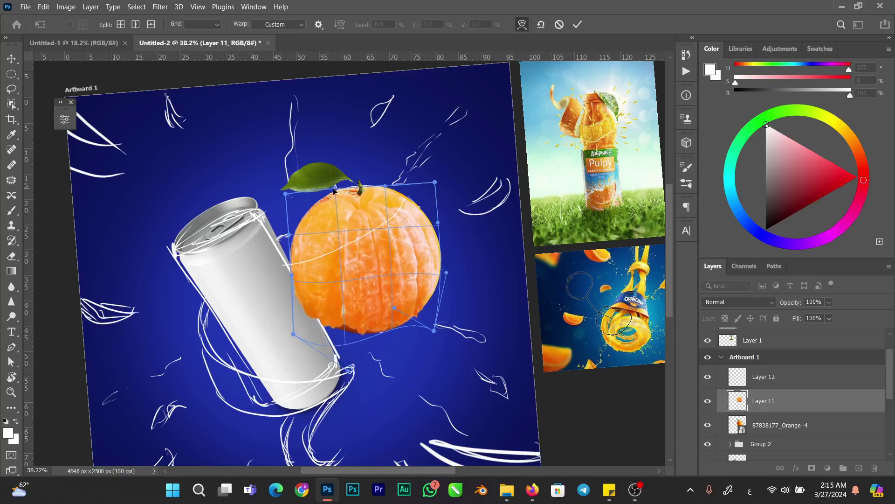
drag(335, 234, 334, 218)
drag(335, 187, 335, 182)
click(577, 24)
Erase the old upper guide line on Layer 12 and redraw it as a curve from the orange's upper edge to the can's side
key(b)
click(741, 380)
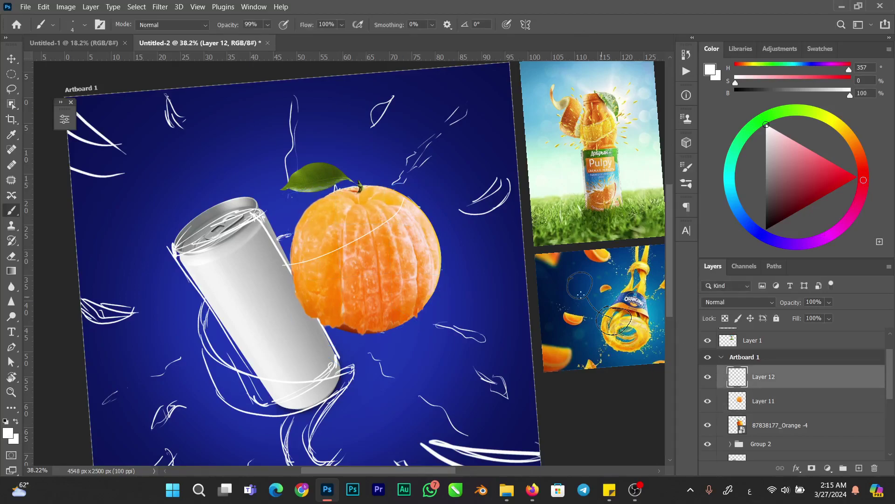
key(r)
drag(440, 226, 420, 211)
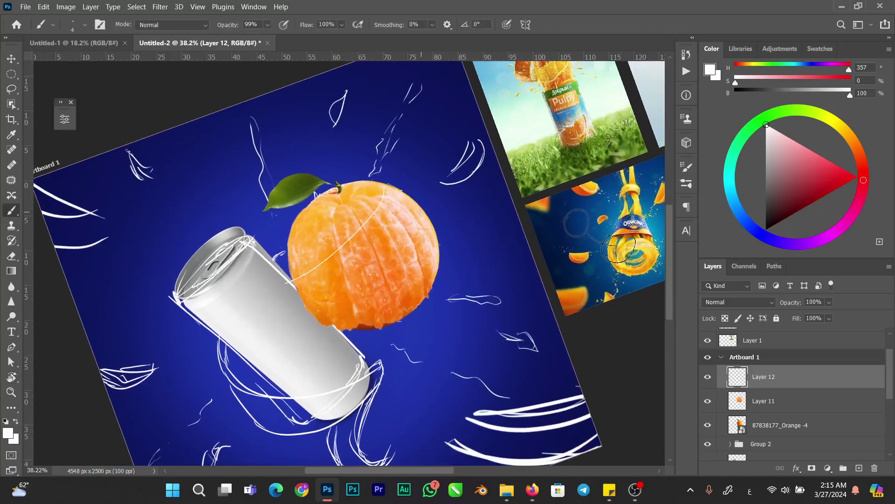
key(e)
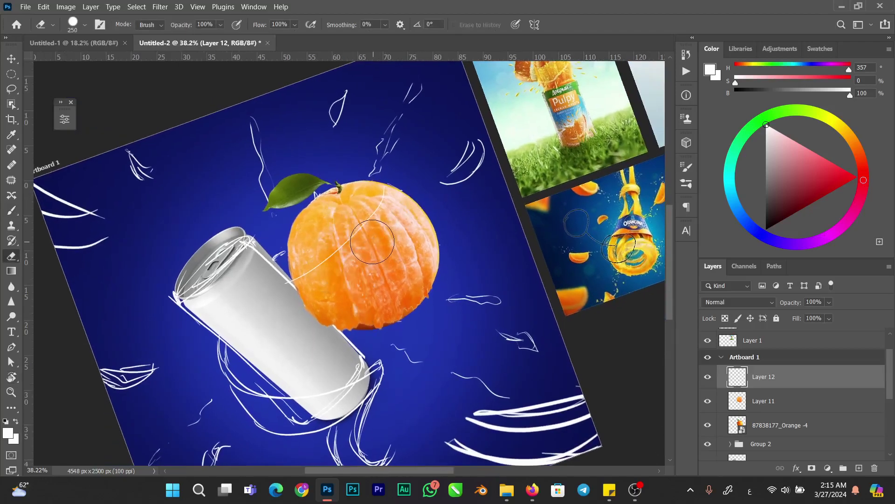
mouse_move(383, 182)
mouse_down()
mouse_move(337, 256)
mouse_move(301, 277)
mouse_up()
key(b)
drag(395, 191, 313, 287)
key(ctrl+z)
drag(388, 185, 308, 294)
Draw a second curved guide line across the lower part of the orange on Layer 12, undoing and redrawing until it fits
mouse_move(431, 220)
mouse_down()
mouse_move(408, 271)
mouse_move(339, 321)
mouse_up()
key(ctrl+z)
drag(432, 221, 321, 327)
key(ctrl+z)
mouse_move(432, 222)
mouse_down()
mouse_move(344, 314)
mouse_move(313, 325)
mouse_up()
key(ctrl+z)
drag(399, 268, 304, 308)
key(ctrl+z)
drag(437, 232, 320, 330)
key(ctrl+z)
drag(437, 244, 321, 317)
key(ctrl+z)
drag(437, 244, 355, 327)
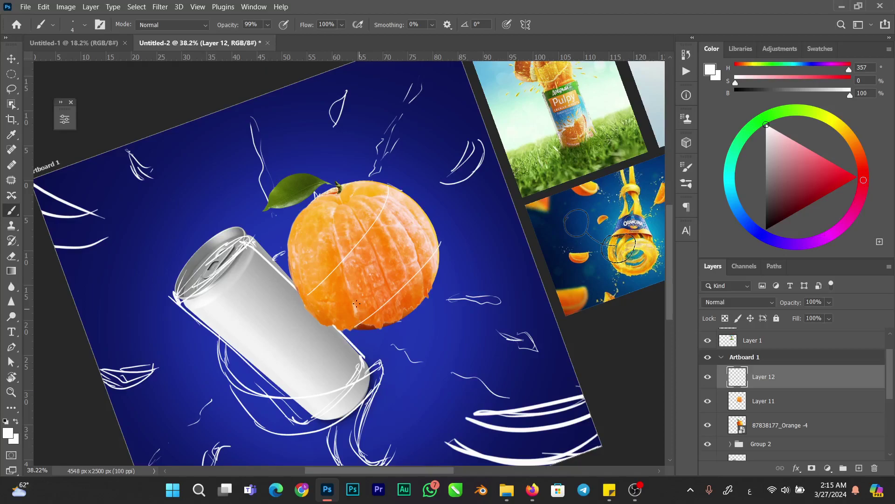
Reset the canvas rotation, then scale the lower guide line to 110.40%, rotate it 4.46°, and warp it into a deeper curve
key(r)
click(177, 25)
mouse_move(404, 283)
mouse_down()
mouse_move(424, 280)
mouse_move(341, 345)
mouse_move(485, 247)
mouse_move(467, 280)
mouse_move(478, 247)
mouse_move(484, 251)
mouse_move(470, 257)
mouse_move(478, 242)
mouse_up()
key(l)
key(ctrl+t)
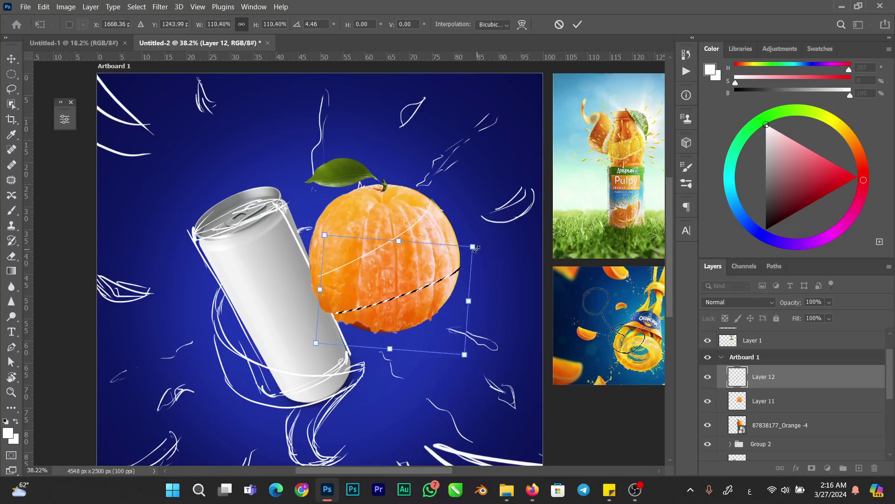
right_click(397, 307)
click(422, 146)
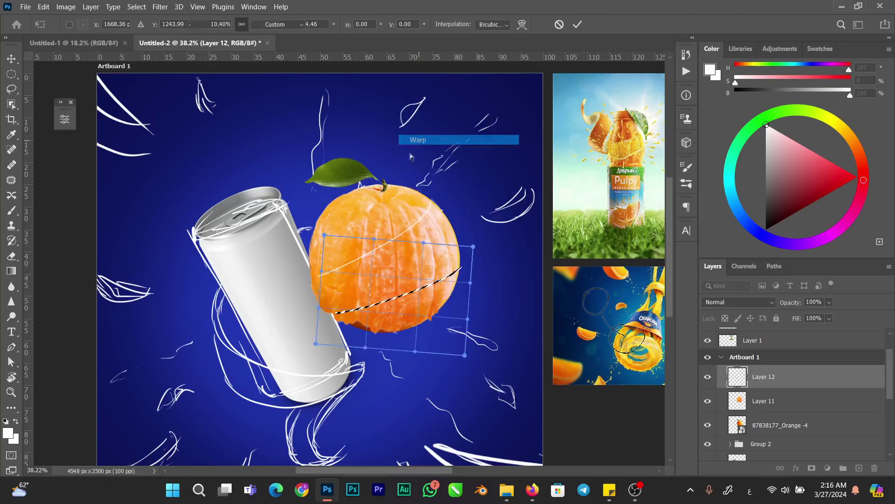
drag(397, 306, 400, 313)
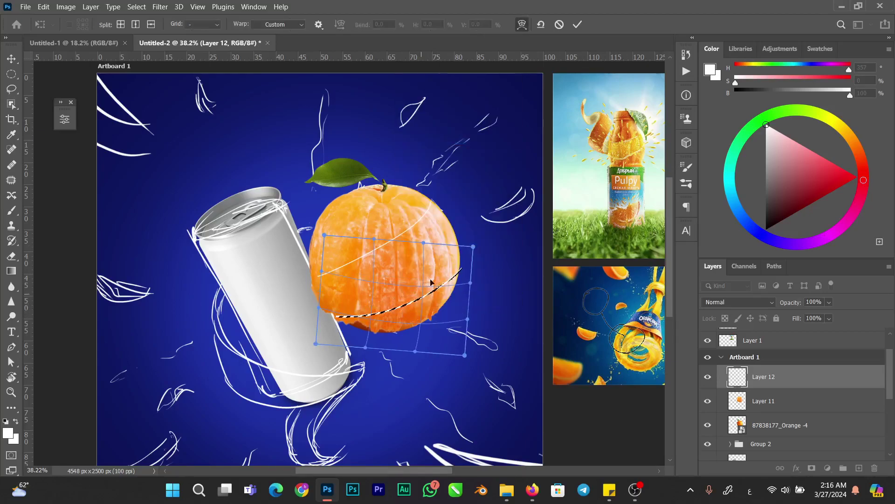
click(575, 25)
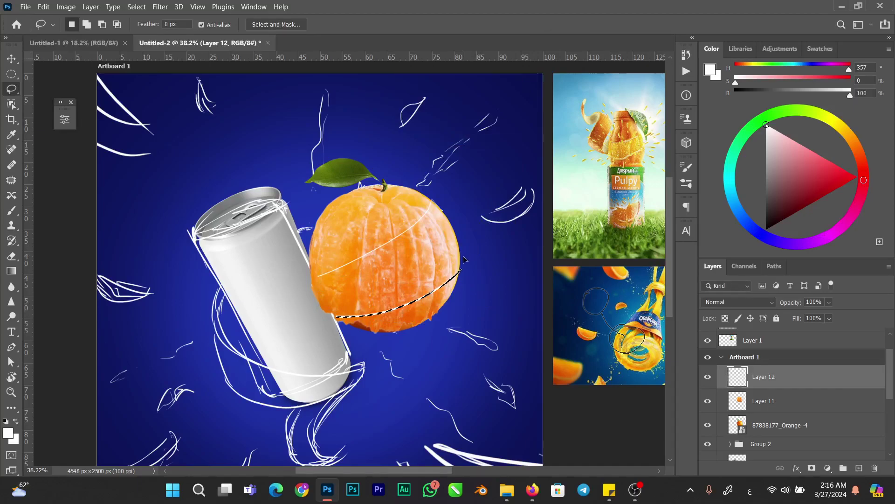
Shift the lower guide line toward the can, scale it to 106.48%, rotate it 4.61°, and deselect it
key(ctrl+t)
drag(437, 301, 428, 300)
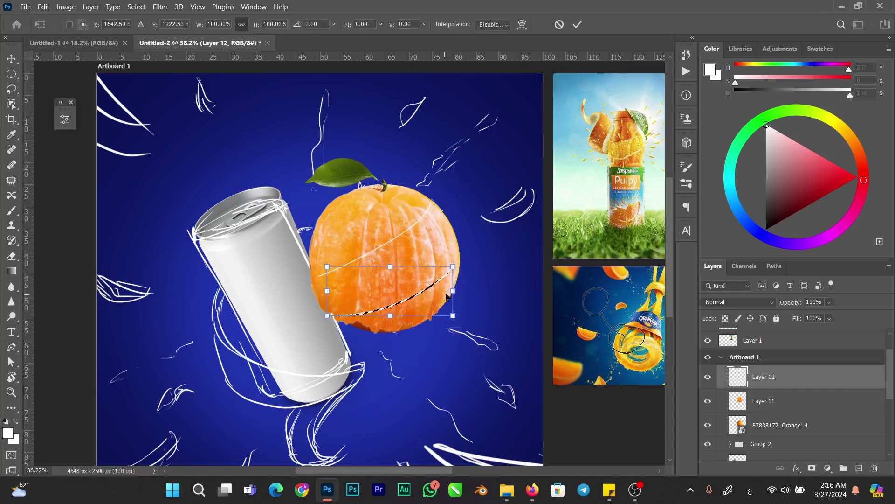
drag(453, 266, 474, 269)
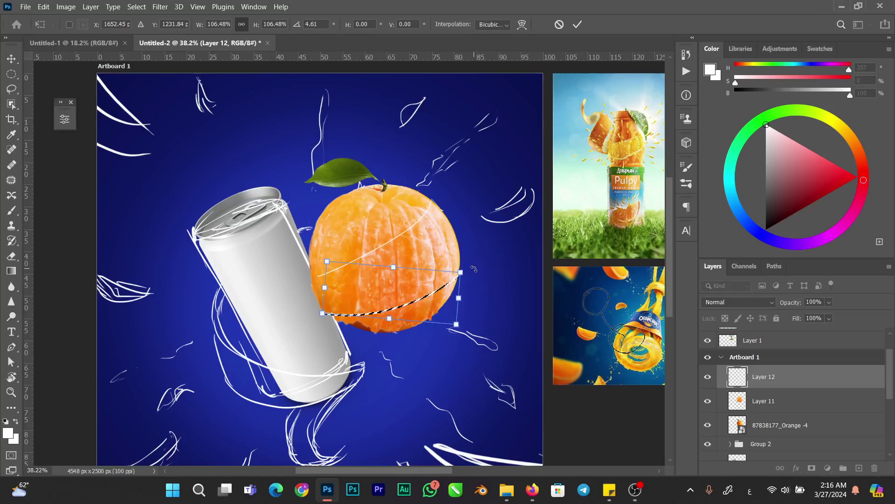
key(Return)
key(ctrl+d)
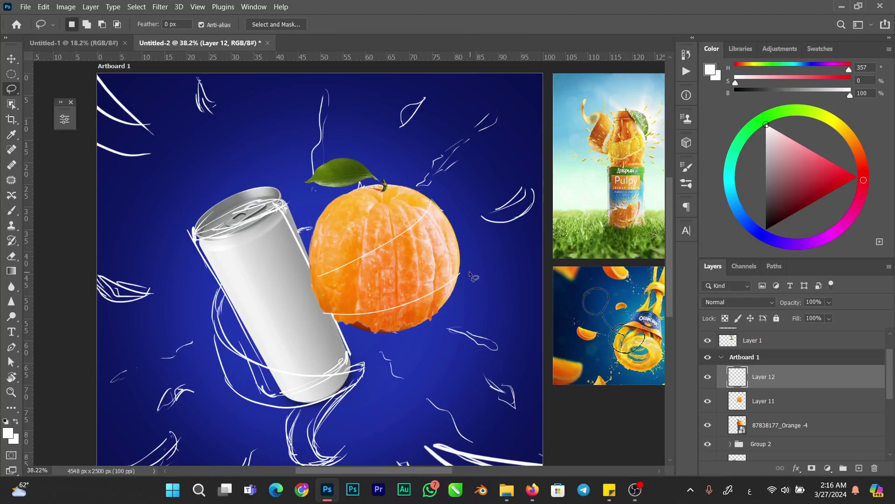
With Layer 11 active, draw a closed Pen path along both guide lines, extending slightly past the orange's sides
click(739, 402)
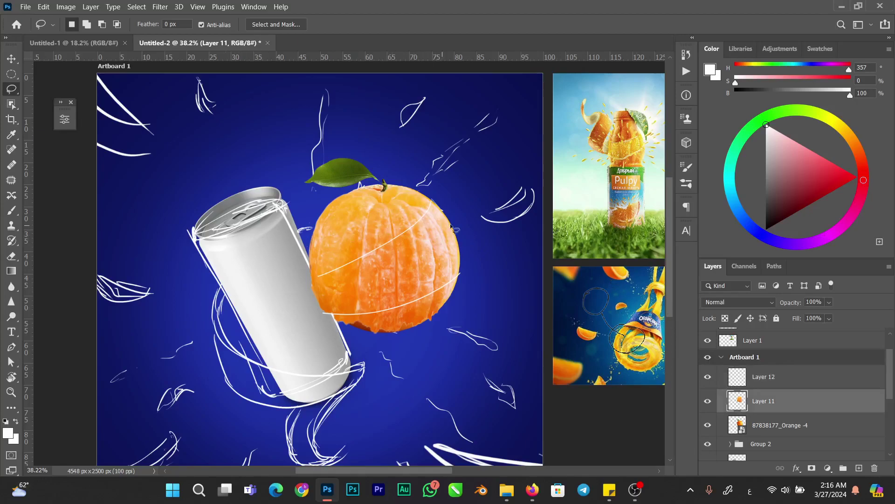
key(p)
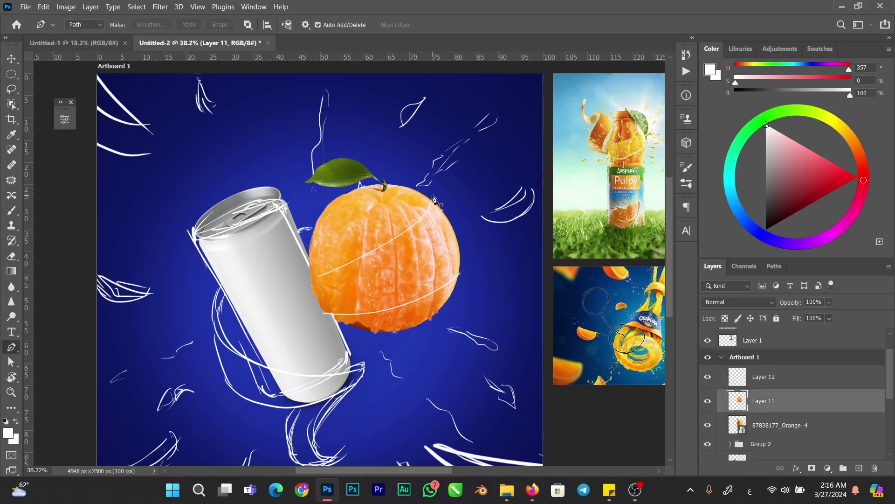
click(433, 196)
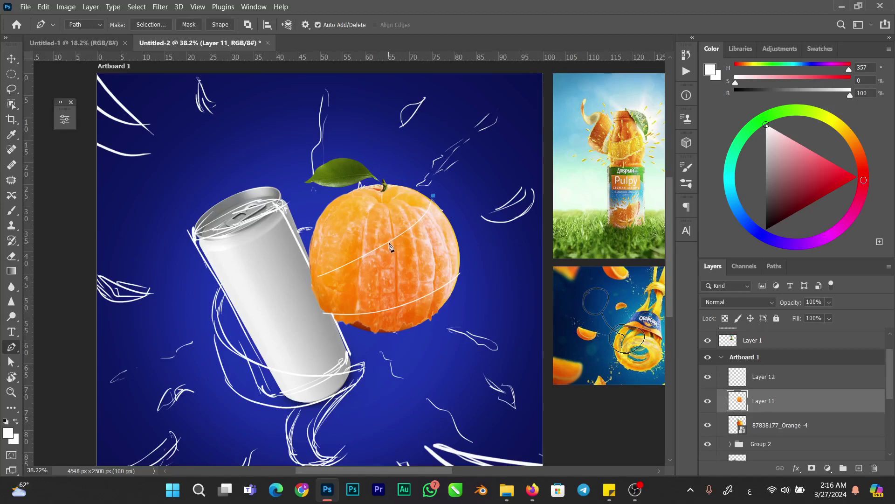
mouse_move(307, 280)
mouse_down()
mouse_move(171, 316)
mouse_move(296, 285)
mouse_up()
click(318, 313)
drag(467, 263, 514, 208)
alt+click(467, 264)
click(472, 194)
click(434, 195)
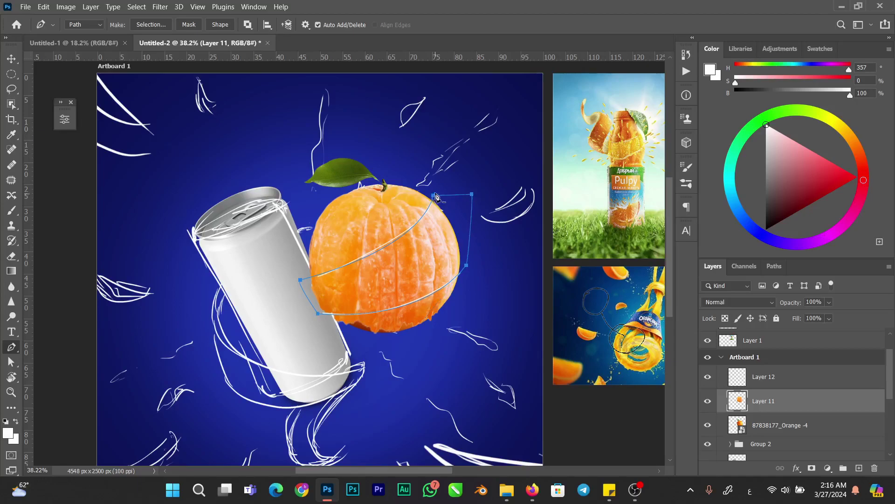
Convert the band path into a selection with 0 px feather and use it as the mask of a new layer above Layer 12
click(155, 24)
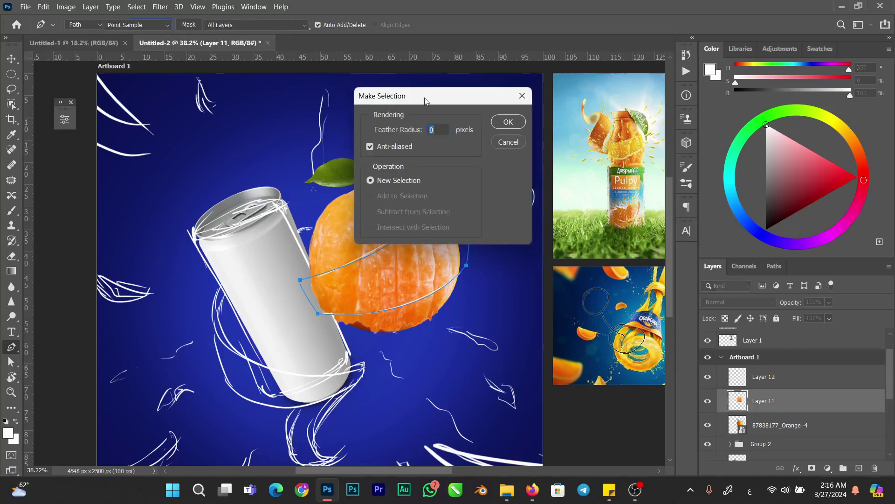
click(510, 121)
click(744, 381)
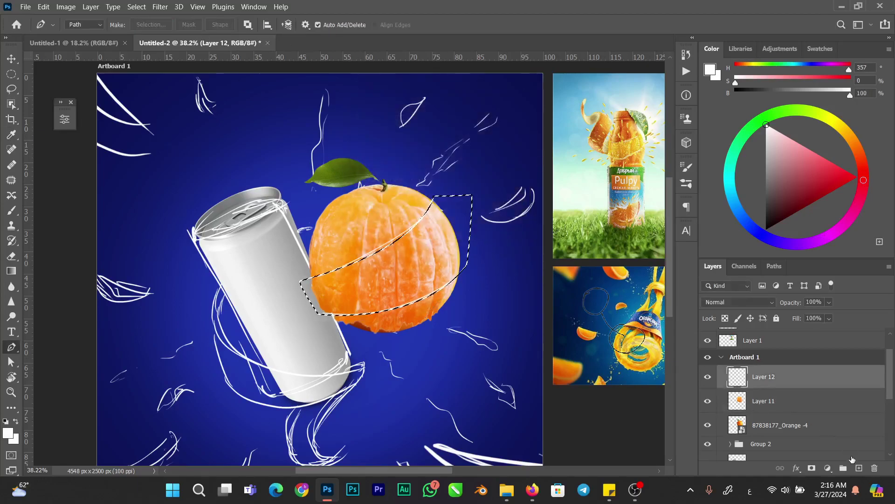
click(859, 468)
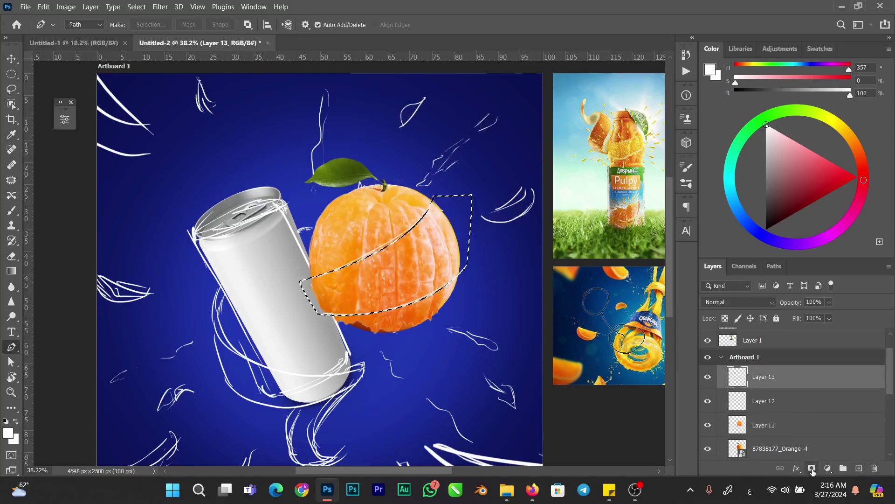
click(812, 469)
Hide the guide lines on Layer 12 and mask Layer 11 with the band selection loaded from Layer 13's mask
click(708, 380)
click(708, 378)
click(708, 402)
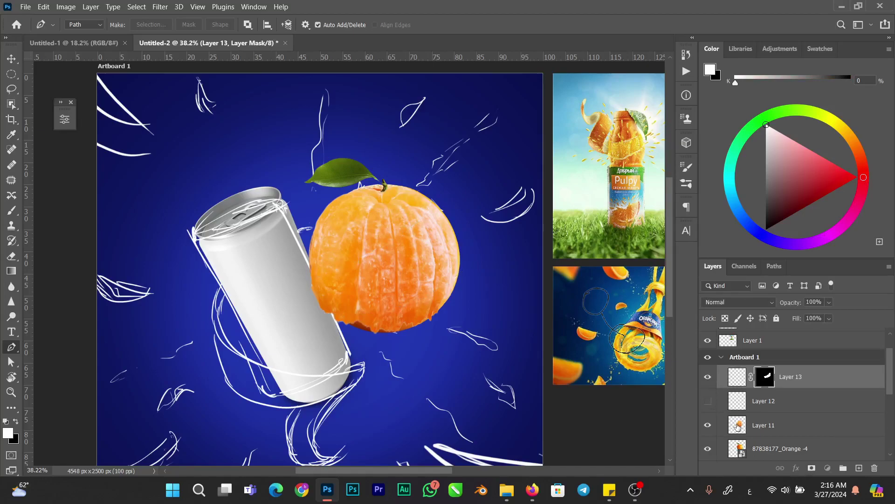
click(739, 427)
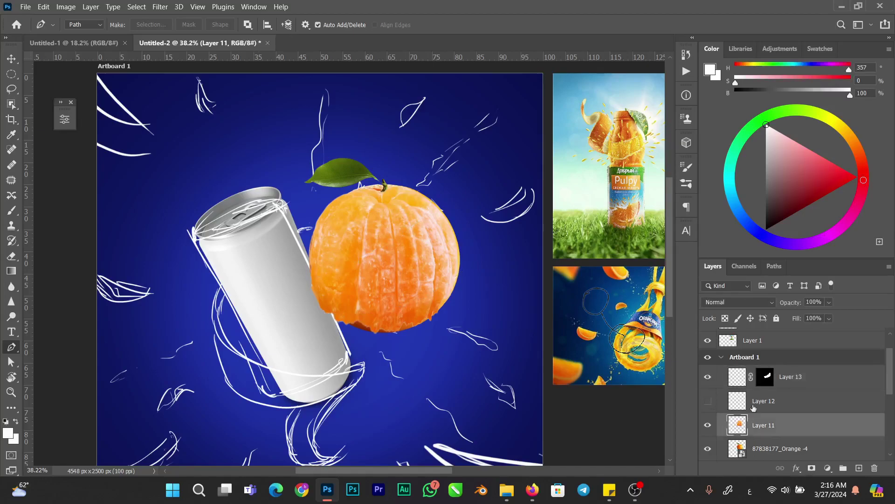
ctrl+click(765, 378)
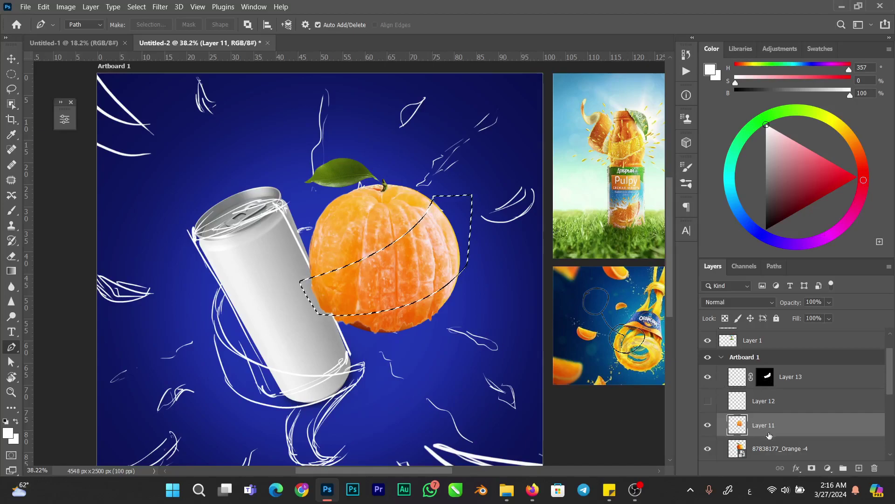
click(814, 468)
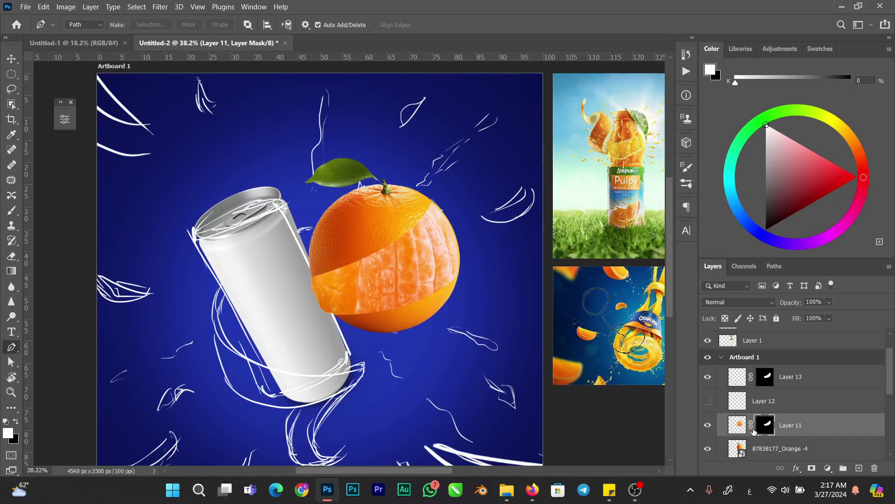
Scale the peeled orange on Layer 11 down to 99.07%
click(742, 425)
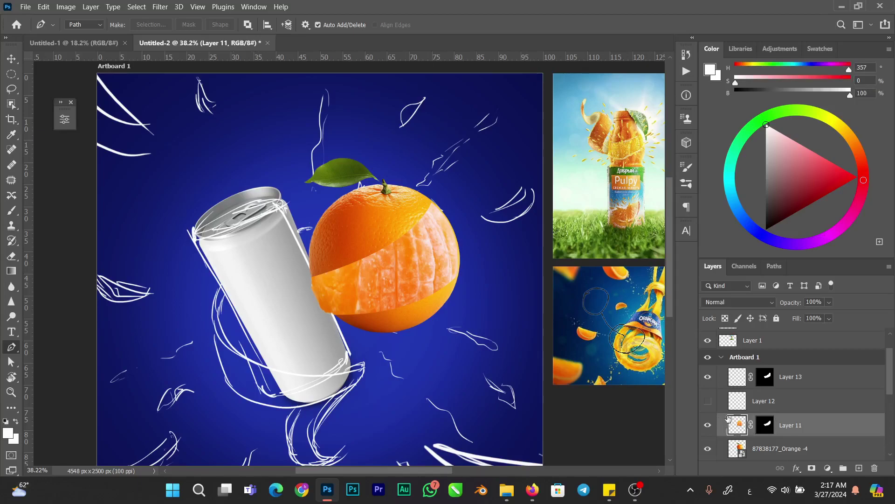
key(ctrl+t)
drag(458, 186, 458, 186)
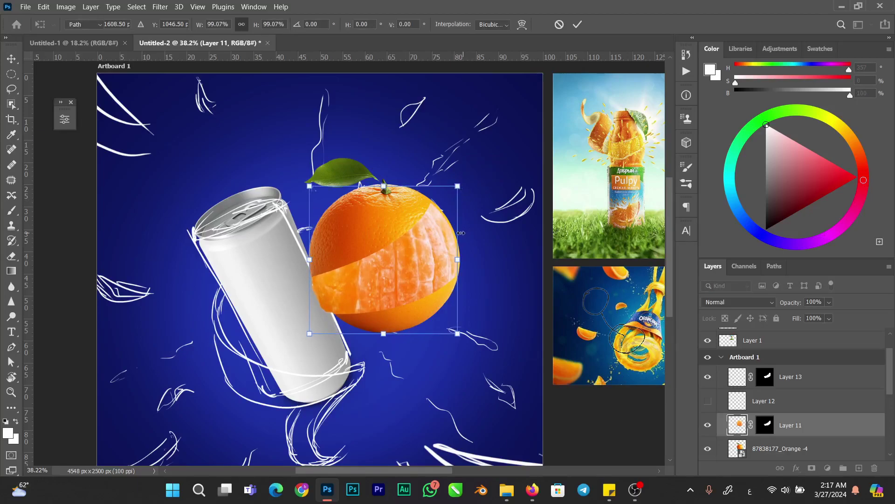
key(Return)
Unlink Layer 11's mask and warp the mask's can-side end inward so the peeled band follows the orange's rounded edge
key(p)
drag(380, 285, 400, 288)
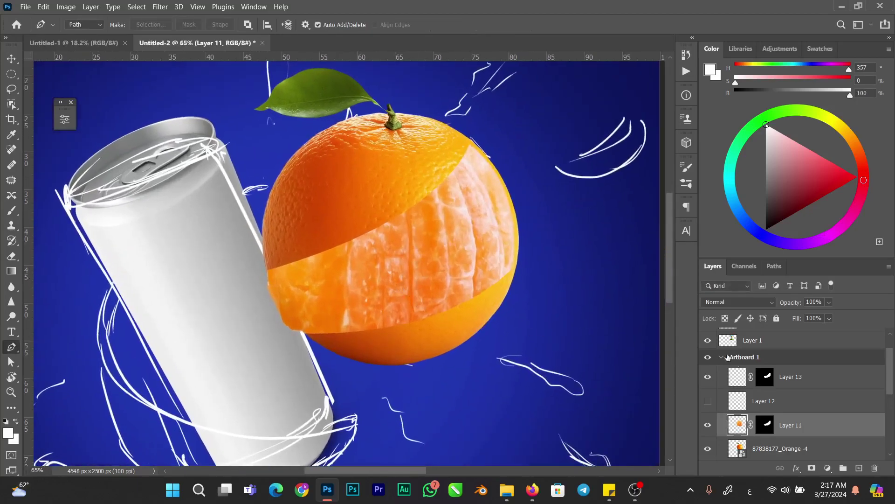
click(767, 427)
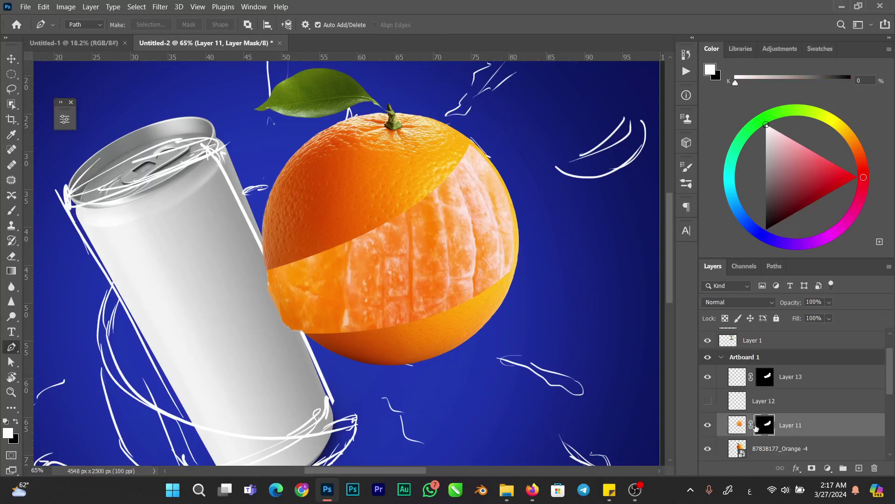
click(751, 425)
key(ctrl+t)
right_click(296, 313)
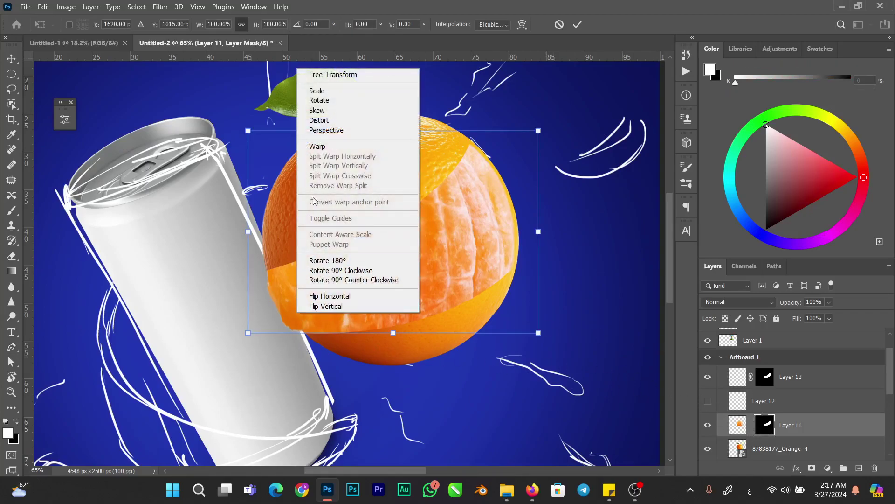
click(321, 147)
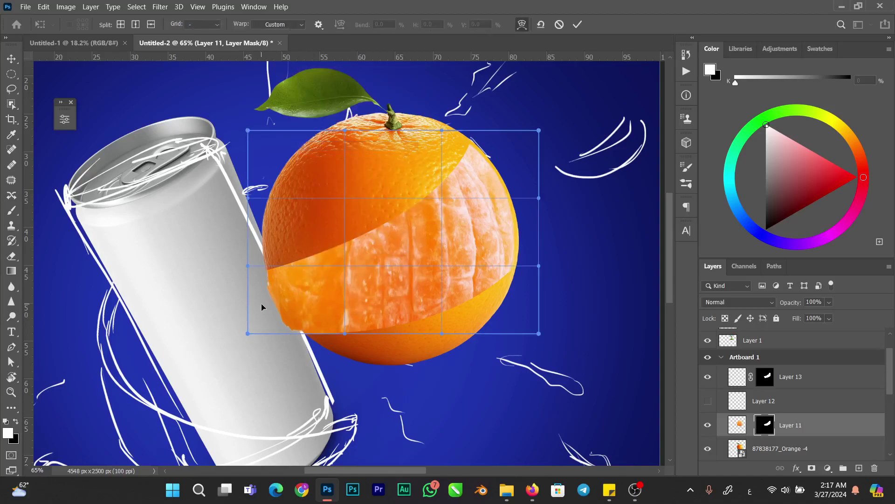
drag(247, 331, 270, 331)
drag(250, 194, 272, 194)
drag(278, 334, 280, 331)
drag(262, 270, 264, 271)
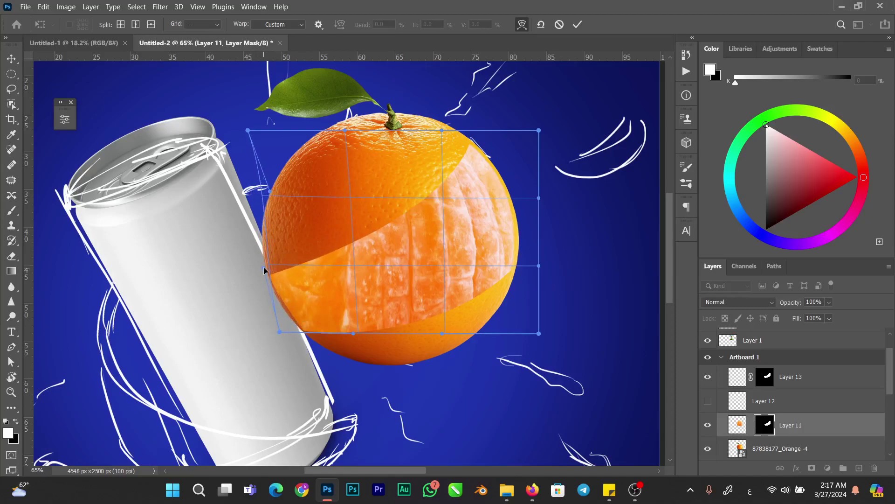
click(578, 26)
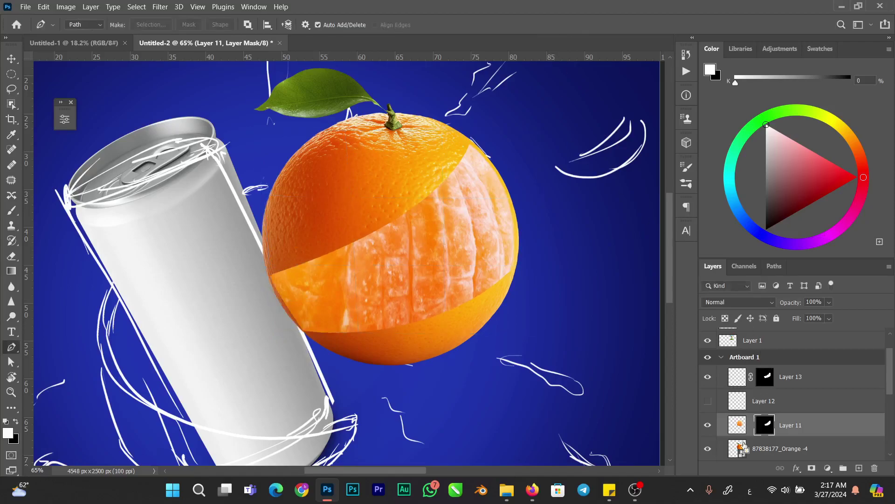
Paint Layer 11's mask white along the band's can-side edge within a selection loaded from the whole orange's outline
ctrl+click(740, 449)
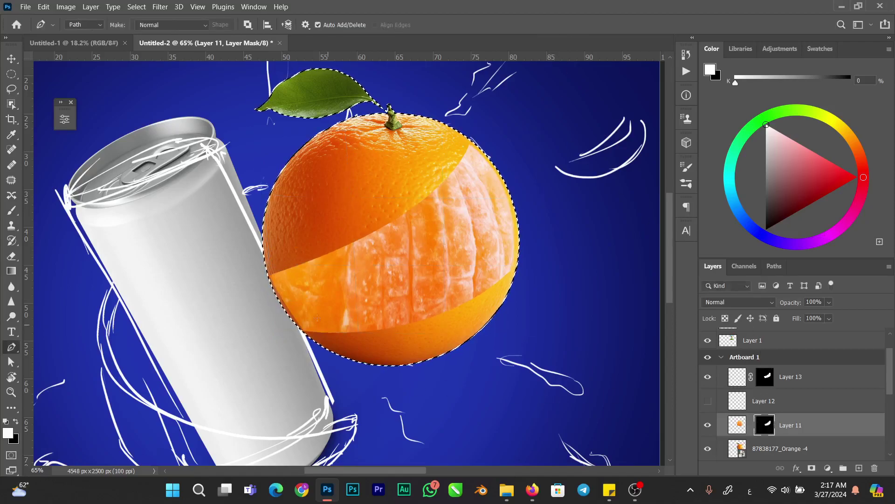
key(b)
mouse_move(285, 292)
mouse_down()
mouse_move(298, 292)
mouse_move(289, 310)
mouse_move(307, 333)
mouse_up()
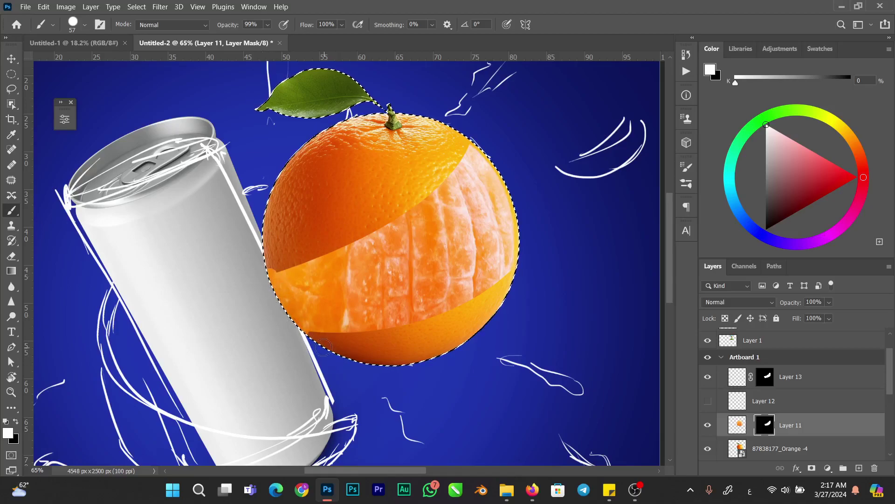
drag(282, 289, 272, 282)
key(ctrl+d)
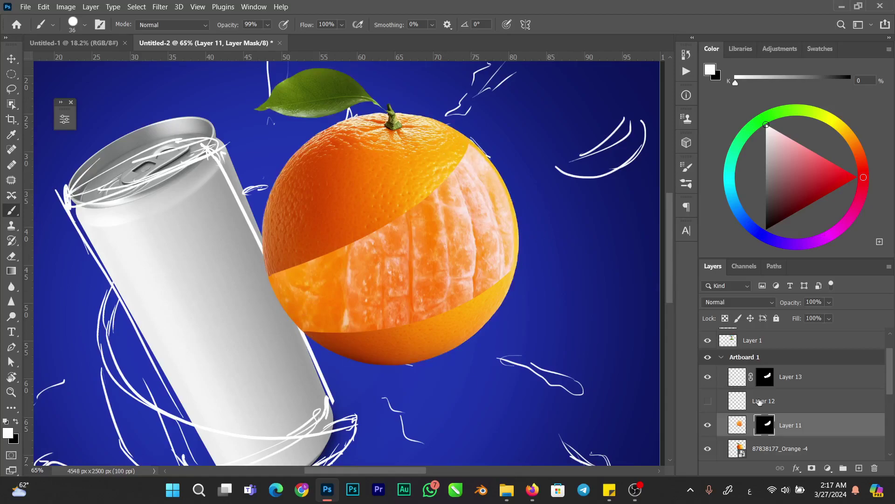
Examine the pale peel rim around the exposed pulp in the Pulpy bottle reference image and compare it with the orange
click(739, 425)
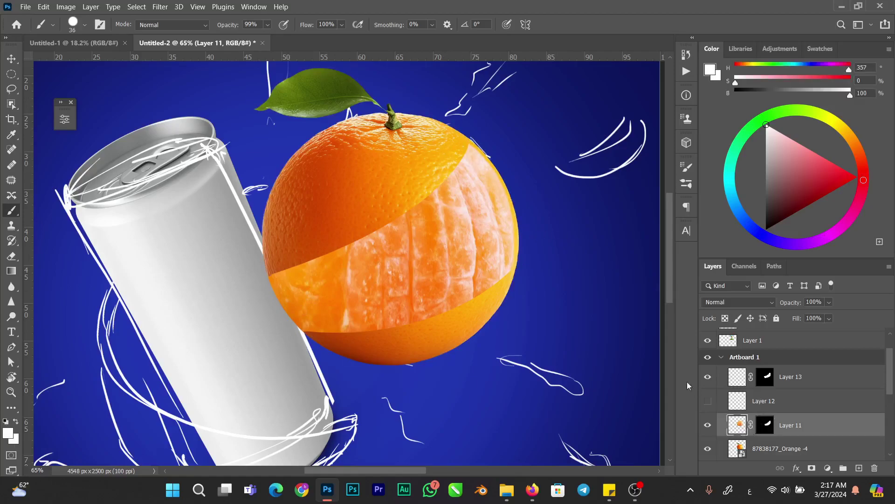
key(v)
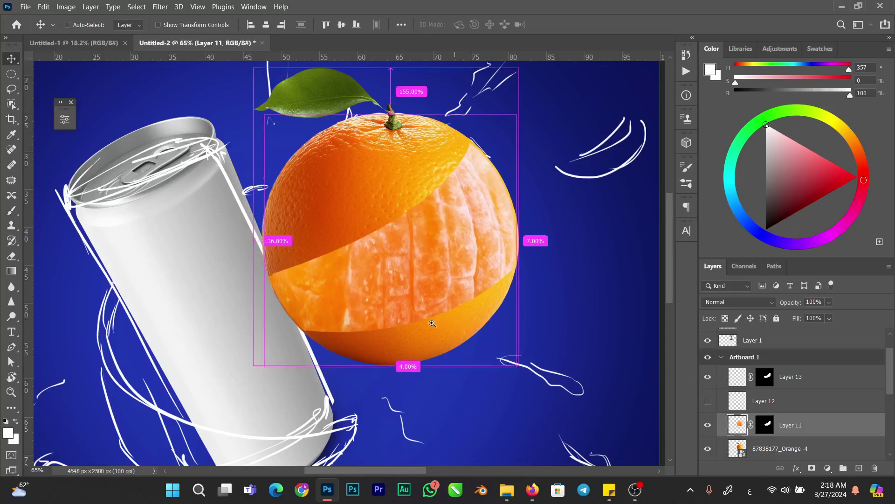
scroll(454, 319, down, 5)
drag(449, 311, 416, 317)
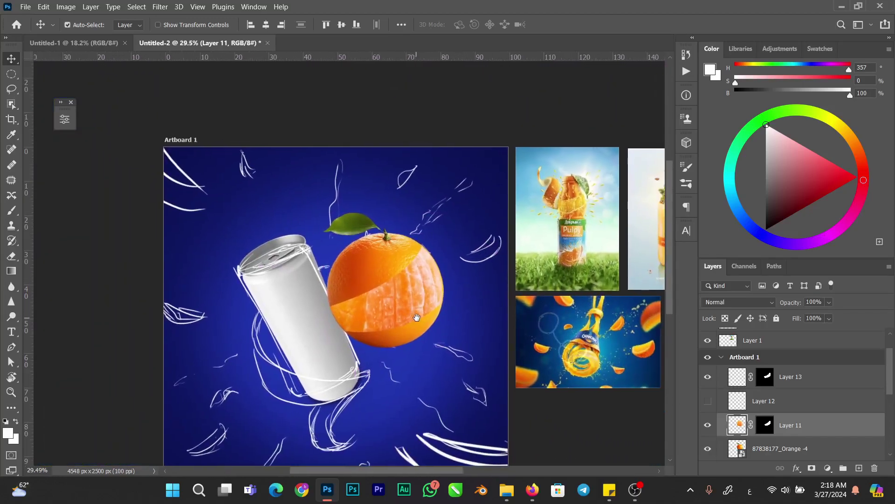
key(ctrl)
drag(419, 262, 400, 290)
drag(524, 232, 611, 237)
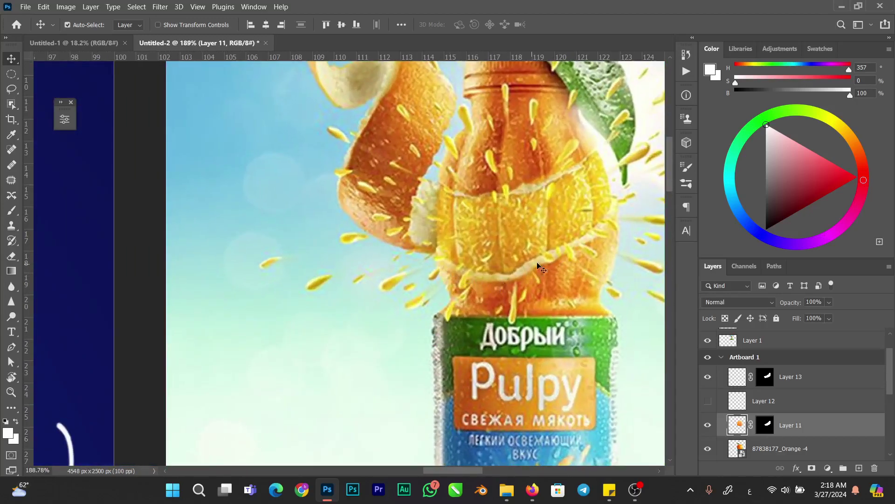
drag(538, 234, 477, 243)
drag(340, 334, 436, 295)
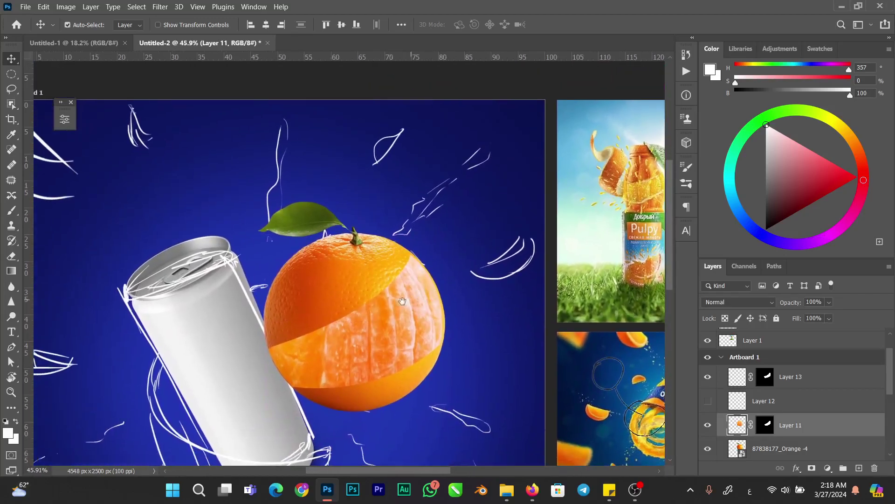
drag(362, 307, 261, 277)
Place the image ripe-tasty-tangerine-with-peel-isolated-white from the Soda folder into the artboard above Layer 11
mouse_move(506, 490)
click(583, 420)
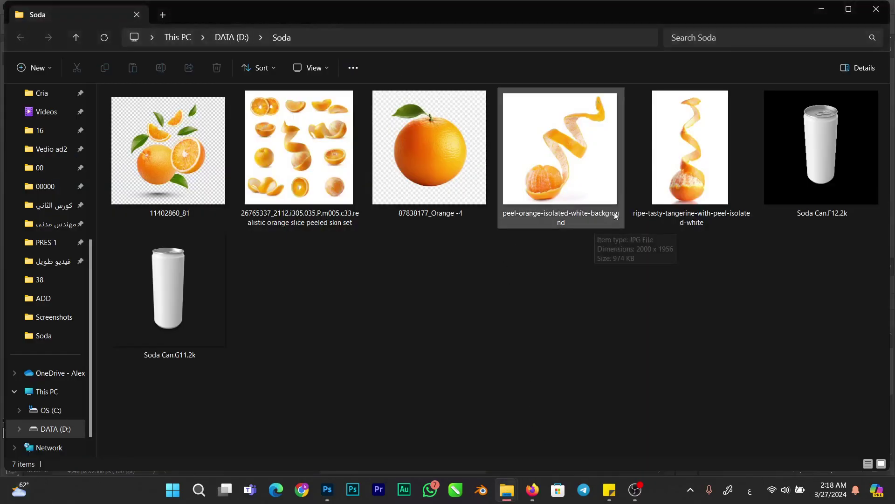
drag(681, 145, 327, 271)
key(Return)
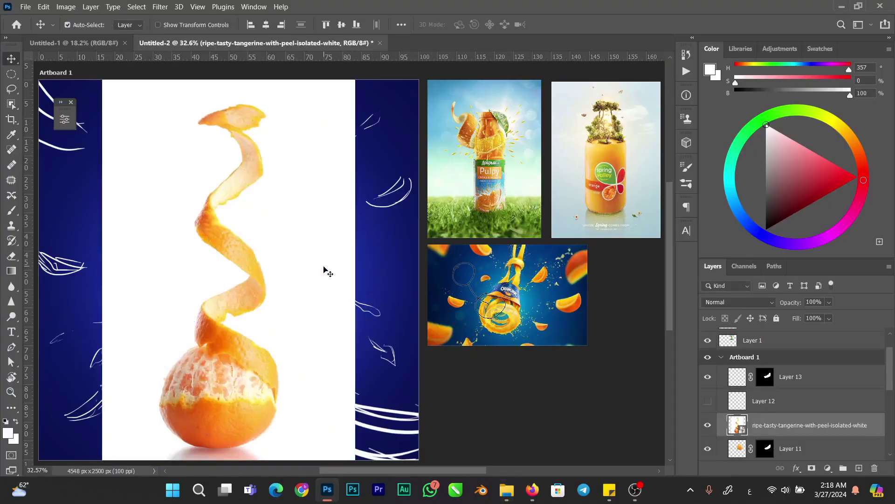
Copy the pale inner section of the tangerine's peel spiral to a new layer and delete the placed tangerine image
drag(220, 176, 276, 180)
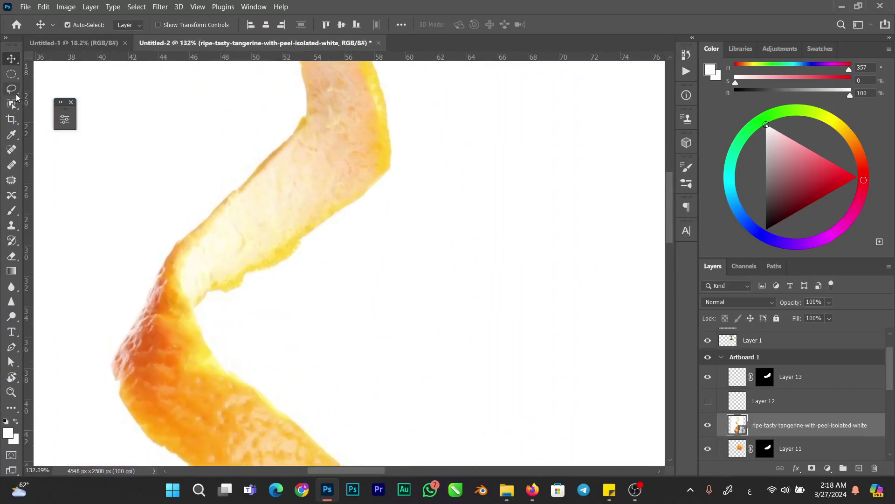
click(12, 104)
mouse_move(295, 113)
mouse_down()
mouse_move(376, 139)
mouse_move(310, 271)
mouse_move(213, 311)
mouse_move(194, 297)
mouse_move(224, 154)
mouse_move(261, 126)
mouse_up()
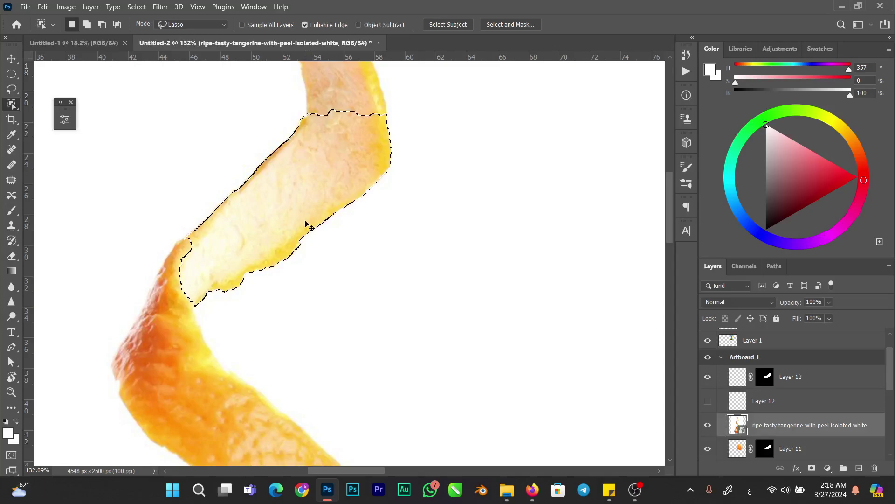
key(ctrl+j)
click(733, 449)
key(Delete)
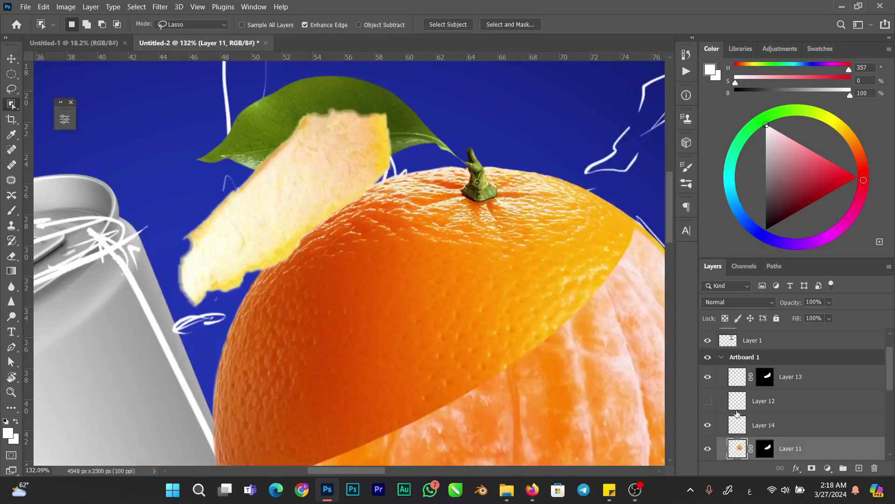
Move the peel piece on Layer 14 onto the orange at the outer end of the pulp band's upper edge
click(735, 422)
key(ctrl+t)
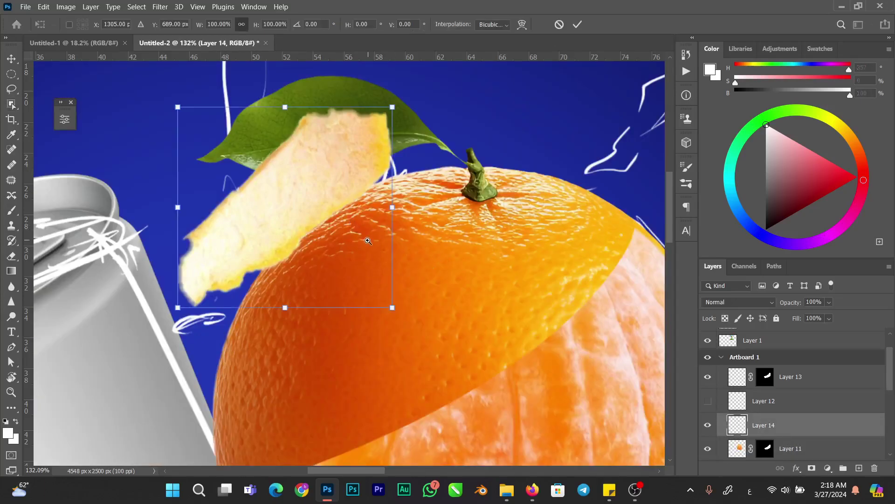
scroll(369, 241, down, 3)
drag(389, 253, 484, 313)
click(577, 24)
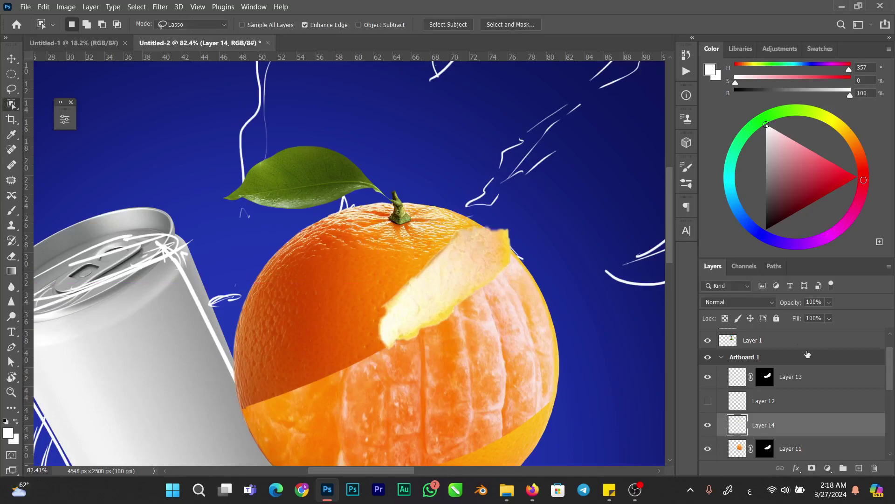
Clip Layer 14 to Layer 11 and rotate its peel piece -5.53° to follow the band's upper edge
scroll(891, 365, down, 2)
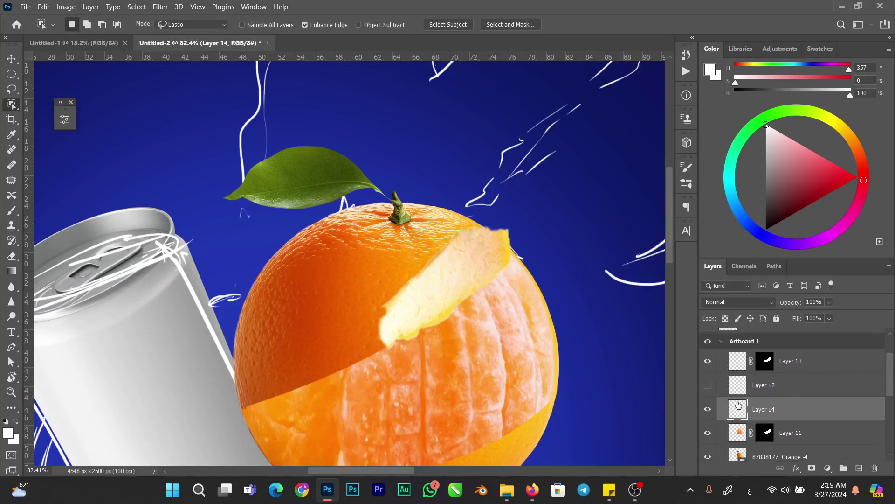
scroll(890, 371, down, 1)
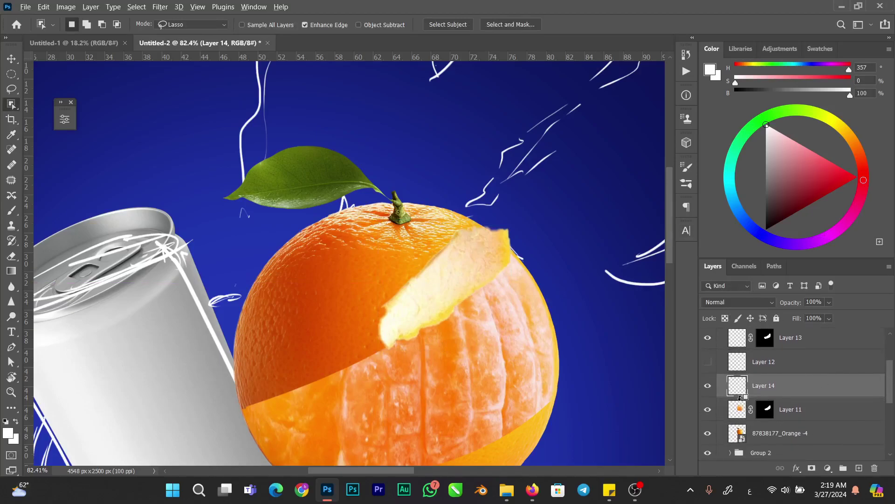
alt+click(741, 398)
key(ctrl+t)
mouse_move(483, 305)
mouse_down()
mouse_move(488, 311)
mouse_move(483, 304)
mouse_up()
drag(549, 274, 546, 264)
key(Return)
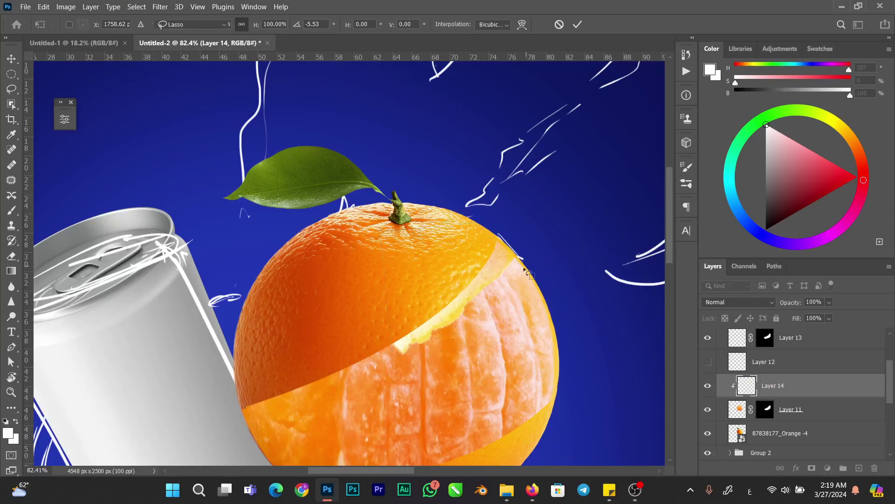
Duplicate Layer 14 beneath itself, move the copy along the band's upper edge toward the can, and rotate it 15.25°
key(w)
alt+drag(752, 392, 743, 400)
key(ctrl+t)
drag(459, 322, 329, 389)
drag(432, 313, 439, 339)
drag(375, 359, 378, 372)
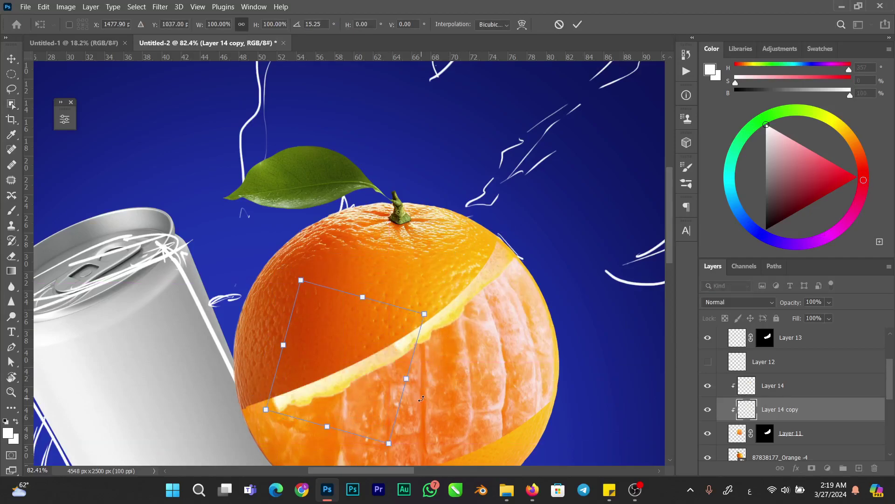
key(Up)
key(Up)
key(Return)
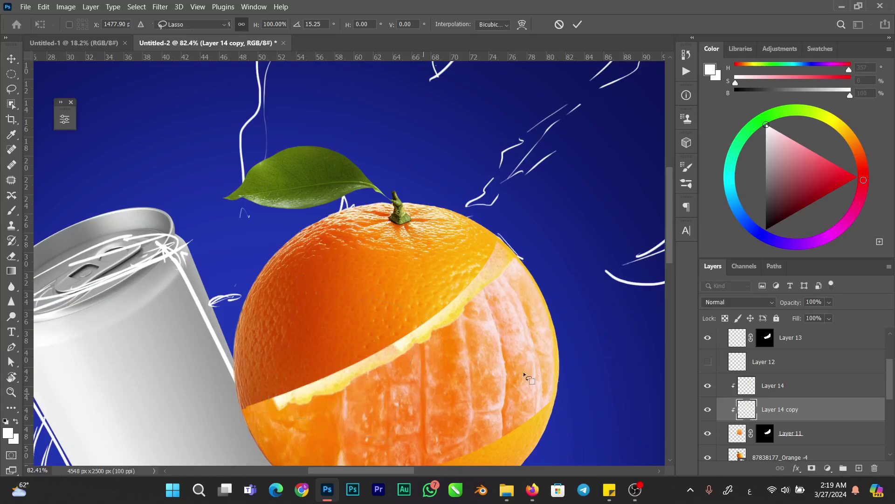
Warp Layer 14's peel piece so it follows the curve of the band's upper edge
click(747, 388)
key(ctrl+t)
right_click(491, 293)
click(523, 122)
drag(518, 220, 507, 206)
click(578, 24)
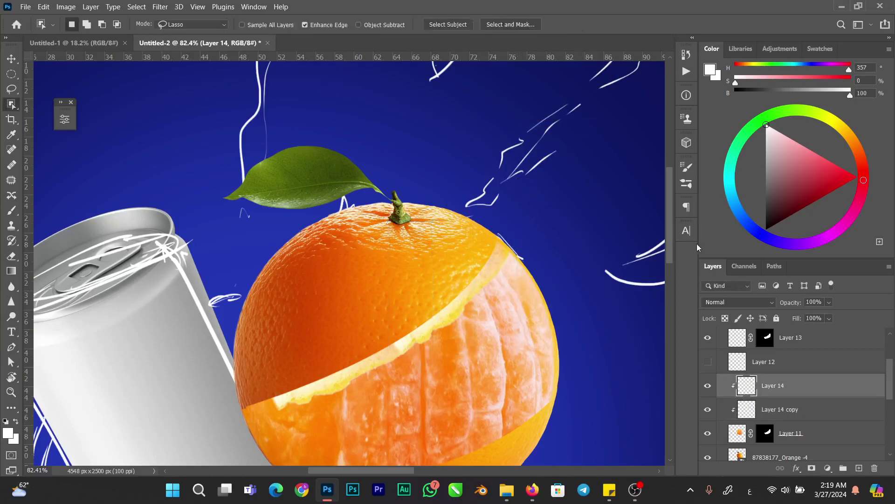
Duplicate Layer 14 copy beneath itself and move the duplicate to the can-side end of the band's upper edge
click(748, 410)
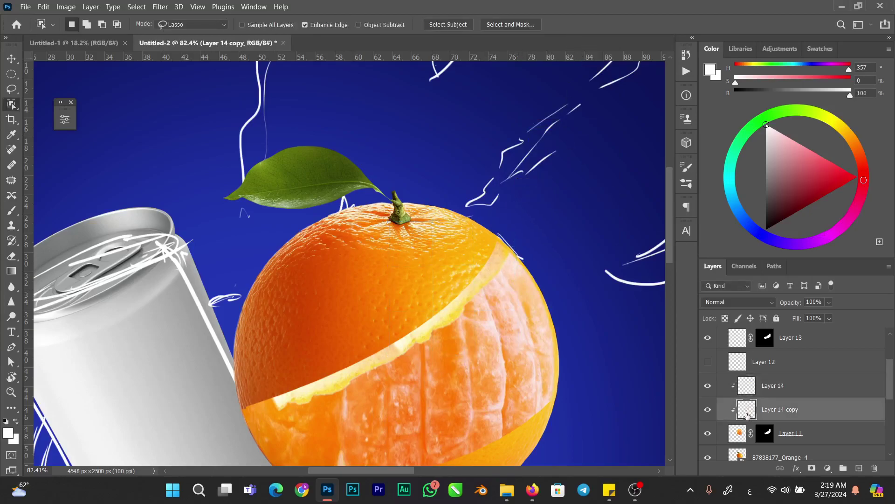
drag(746, 413, 737, 419)
key(ctrl+t)
drag(405, 357, 329, 381)
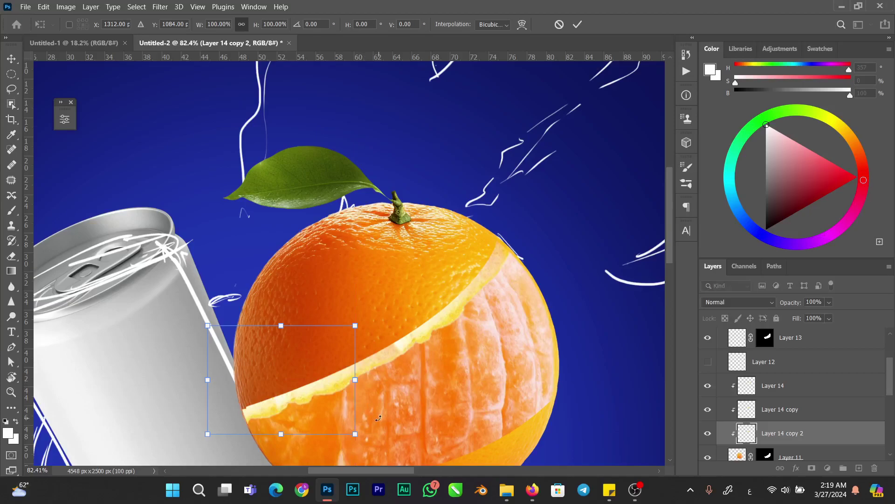
click(576, 25)
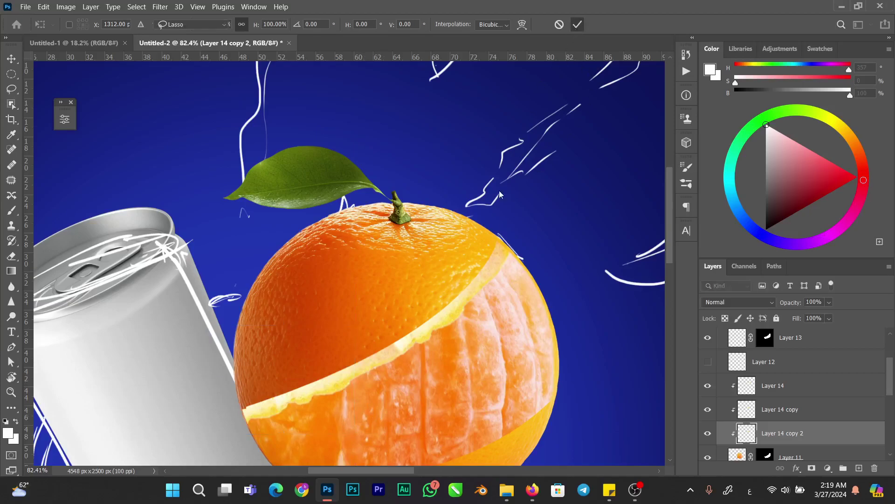
Erase the overlapping end of Layer 14's peel piece with a 16 px eraser to blend the seam with its neighbour
click(405, 346)
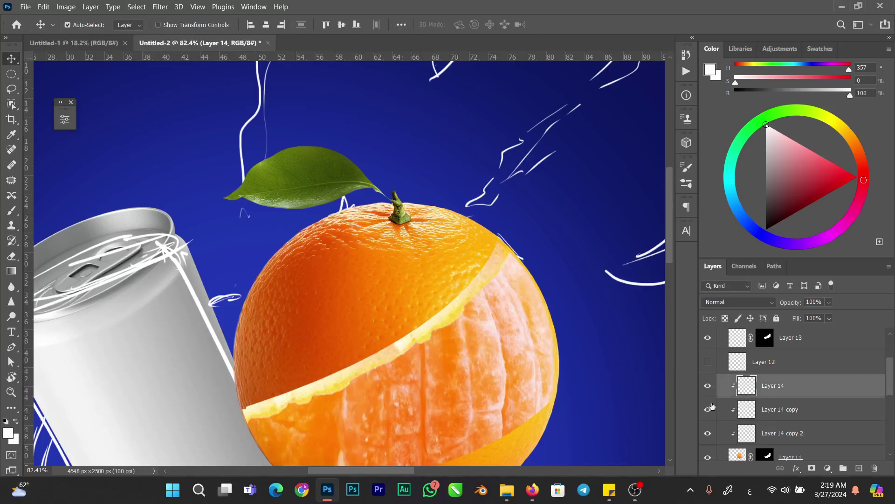
key(e)
alt+right_click(388, 358)
mouse_move(388, 358)
mouse_down()
mouse_move(370, 359)
mouse_move(365, 158)
mouse_move(405, 353)
mouse_move(419, 353)
mouse_move(407, 344)
mouse_move(400, 353)
mouse_up()
drag(408, 315, 387, 316)
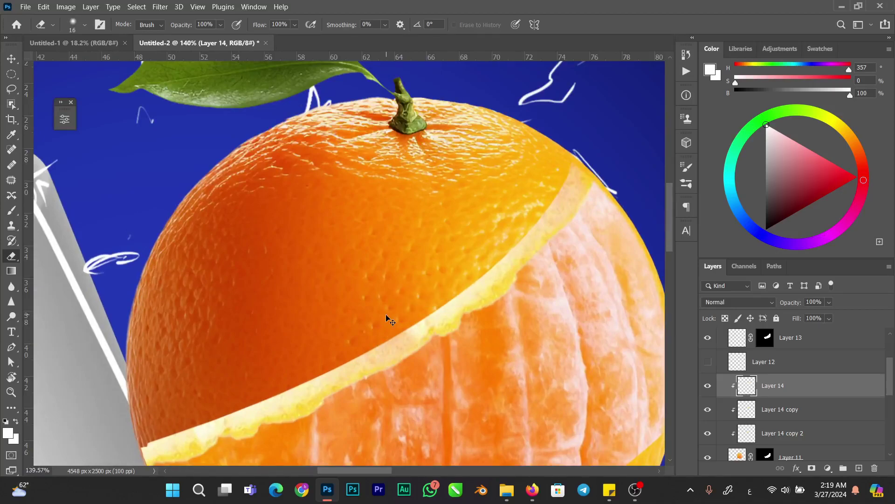
key(ctrl+0)
ctrl+space+drag(262, 233, 329, 258)
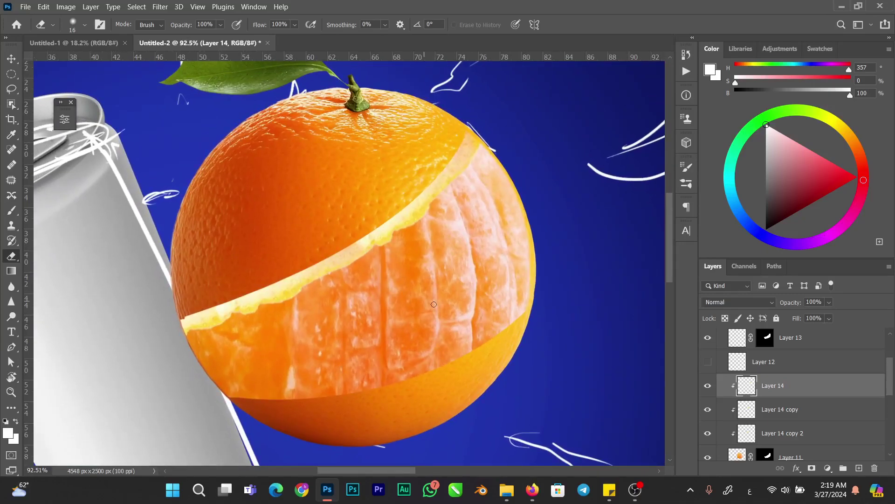
Try to form the lower peel rim from a merged, unclipped duplicate of the three peel pieces rotated to -171.38°
shift+click(747, 436)
key(ctrl+e)
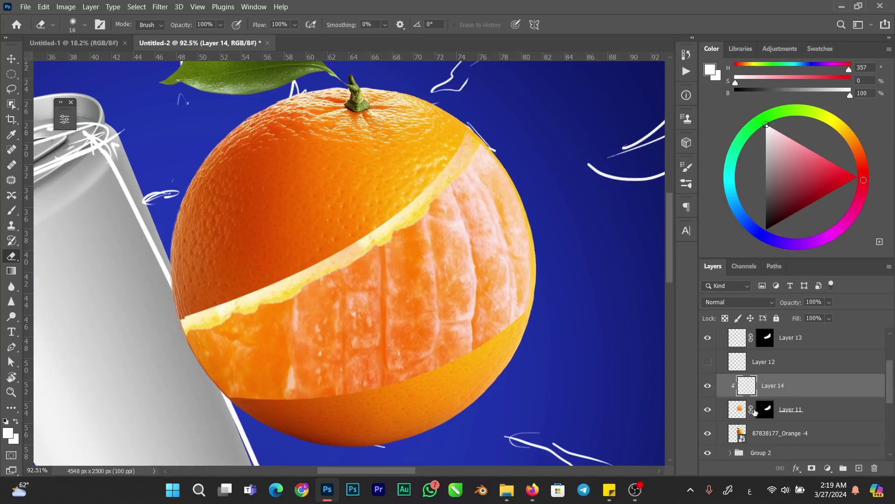
key(ctrl+j)
key(ctrl+alt+g)
key(ctrl+t)
drag(459, 360, 110, 296)
drag(287, 261, 335, 344)
drag(460, 165, 432, 228)
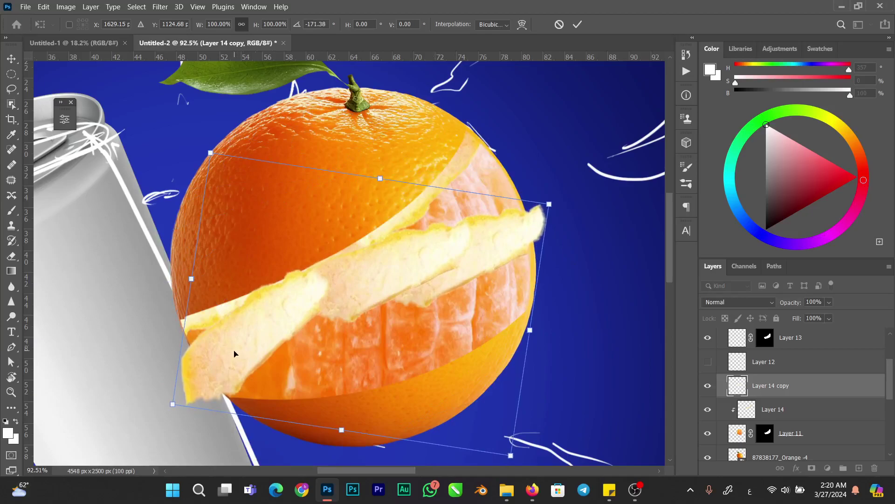
click(579, 29)
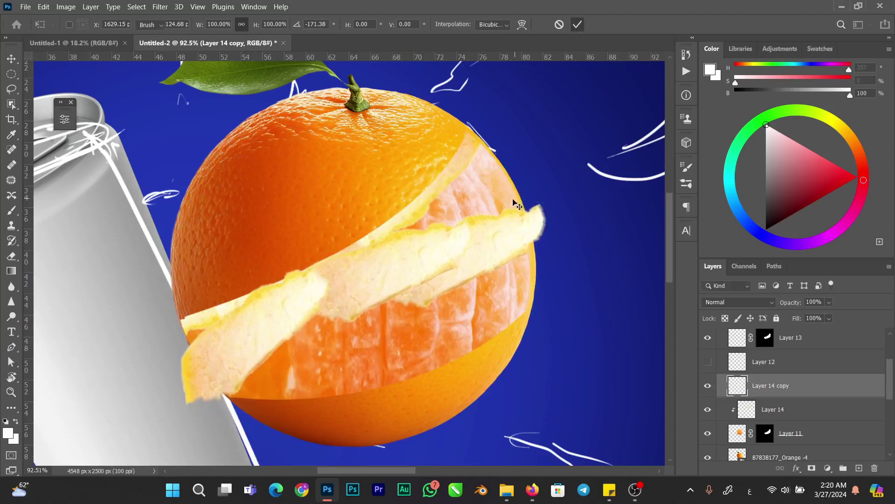
Undo the rotated duplicate and the merge of the three peel pieces
key(ctrl+z)
key(ctrl+z)
key(ctrl+z)
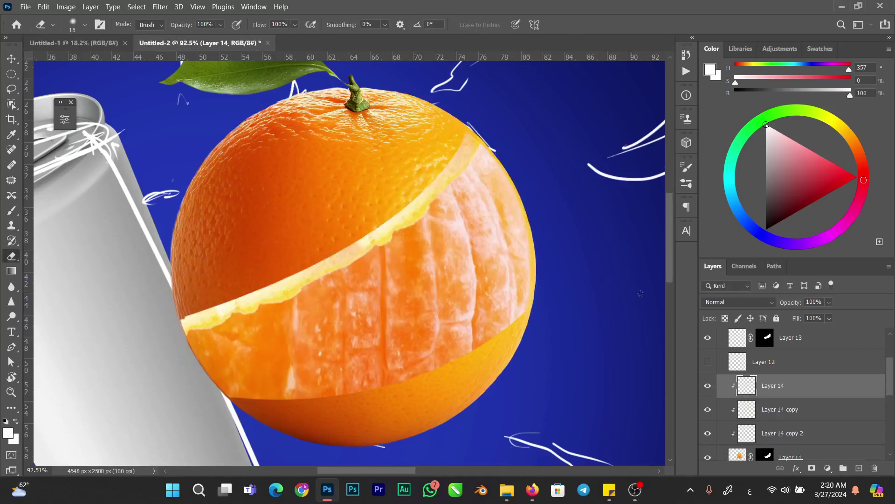
Duplicate the peel pieces of Layer 14, Layer 14 copy and Layer 14 copy 2, and release the upper set from clipping
shift+click(748, 433)
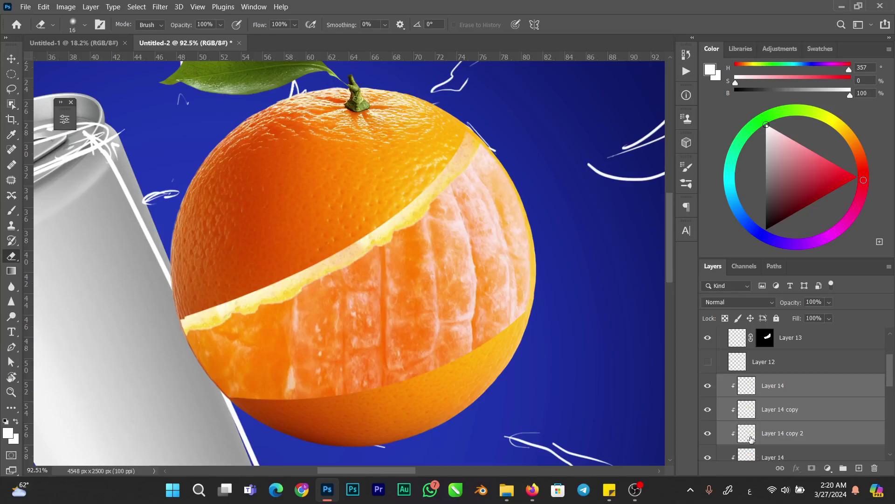
click(751, 437)
key(ctrl+alt+g)
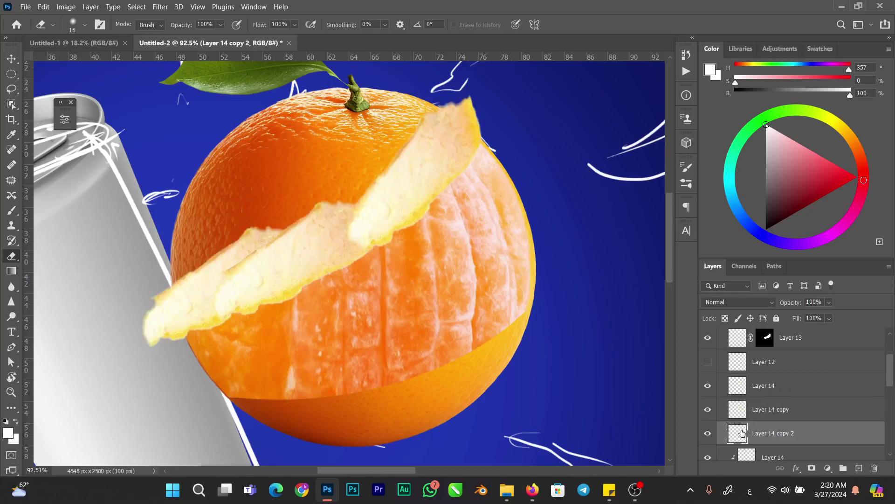
Hide the unclipped duplicates Layer 14 and Layer 14 copy, and delete the unclipped Layer 14 copy 2
key(ctrl+t)
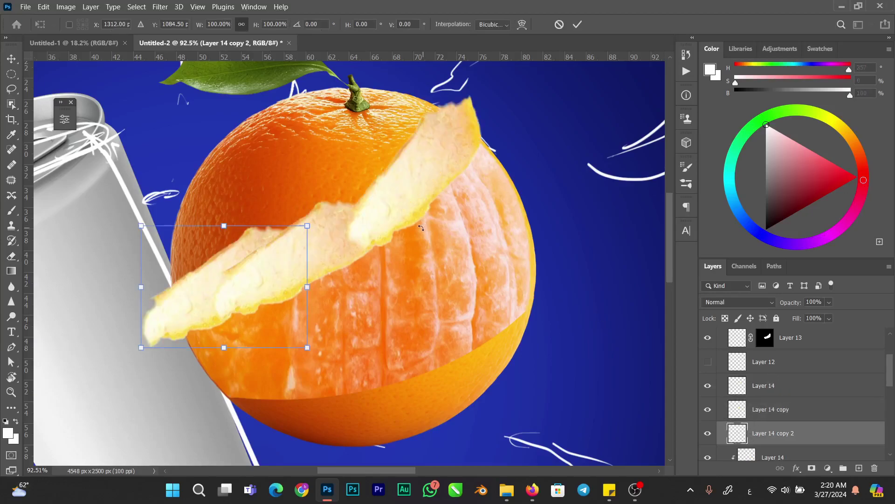
click(578, 24)
key(e)
click(708, 409)
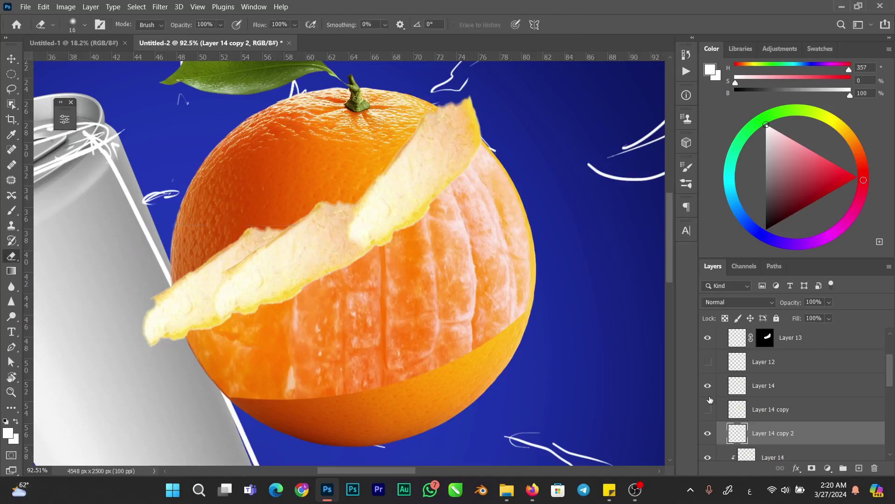
click(708, 386)
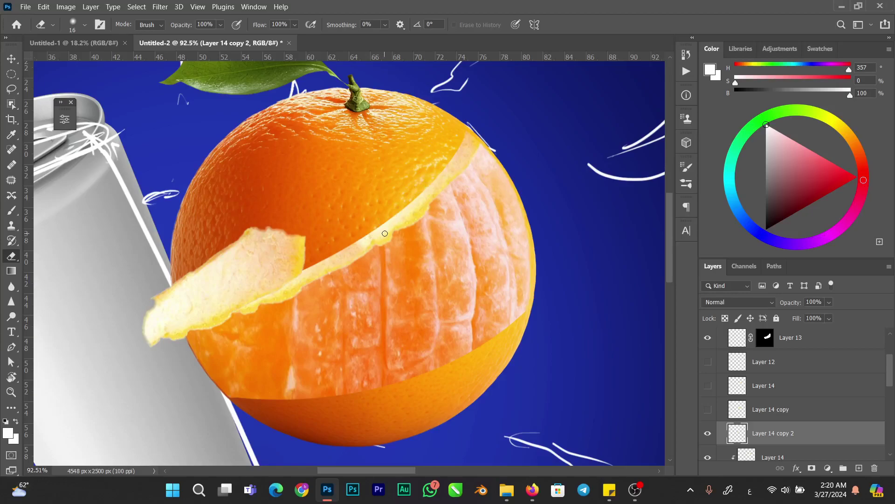
key(Delete)
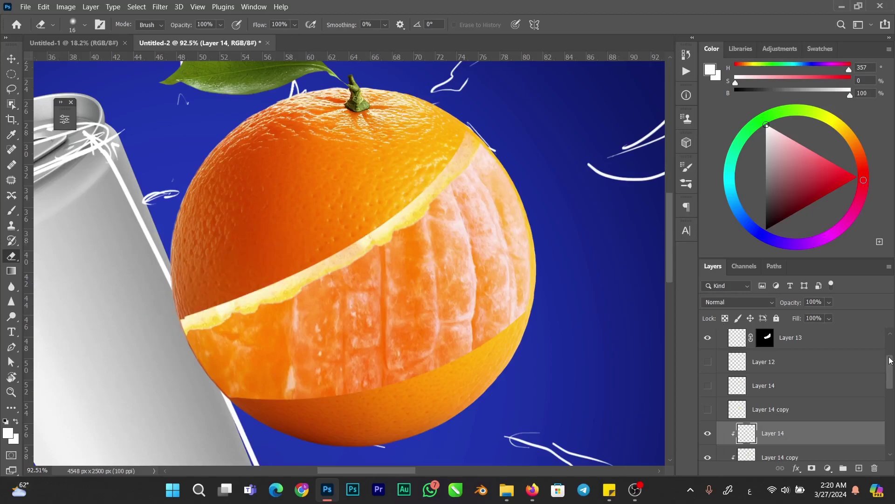
Paint black on Layer 11's mask with a 14 px brush to roughen the peel rim's upper edge, and set smoothing to 29%
drag(890, 370, 875, 382)
click(767, 437)
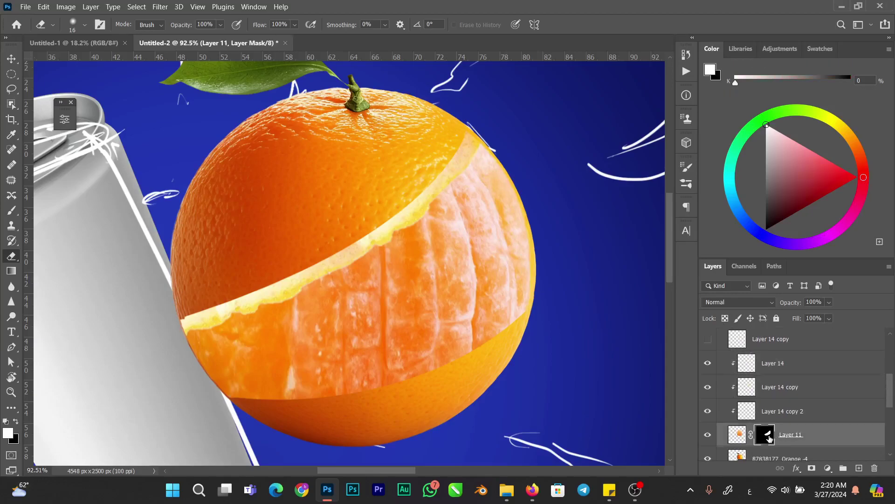
key(b)
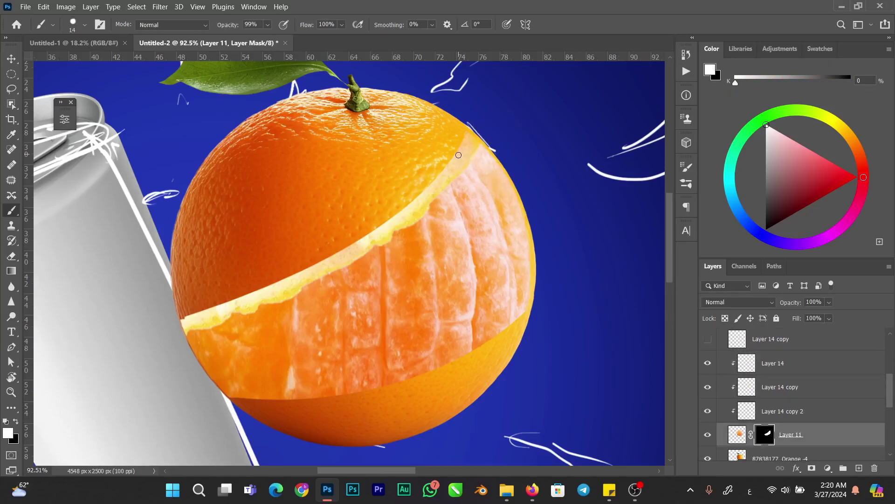
key(x)
key(x)
key(x)
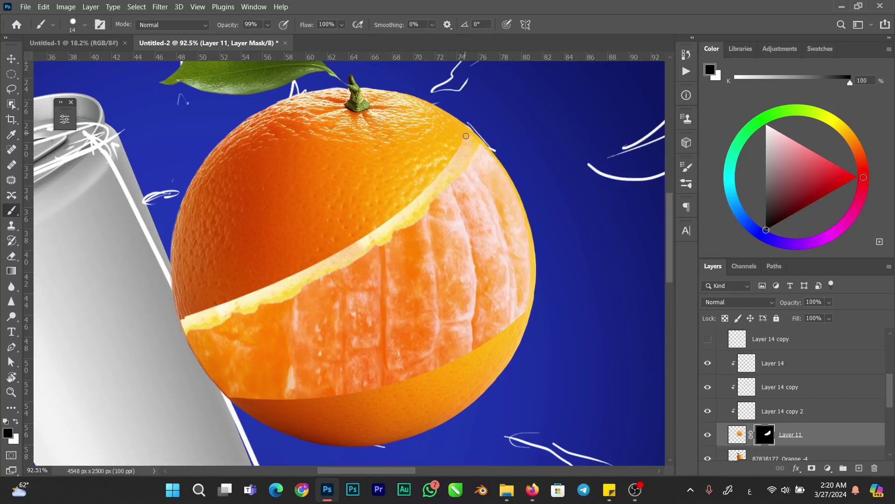
drag(420, 194, 346, 248)
drag(399, 29, 421, 33)
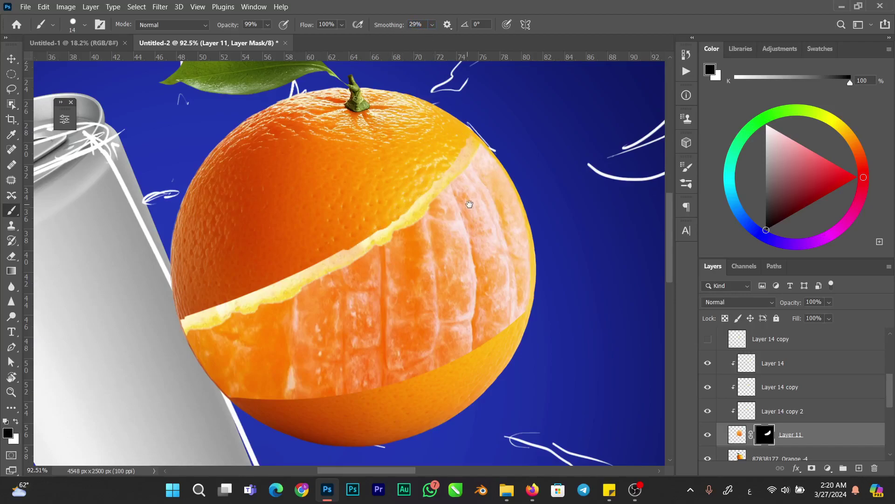
Using the Pulpy bottle reference, paint black on Layer 11's mask to make the rim's middle and left stretches thinner and more uneven
scroll(464, 203, down, 5)
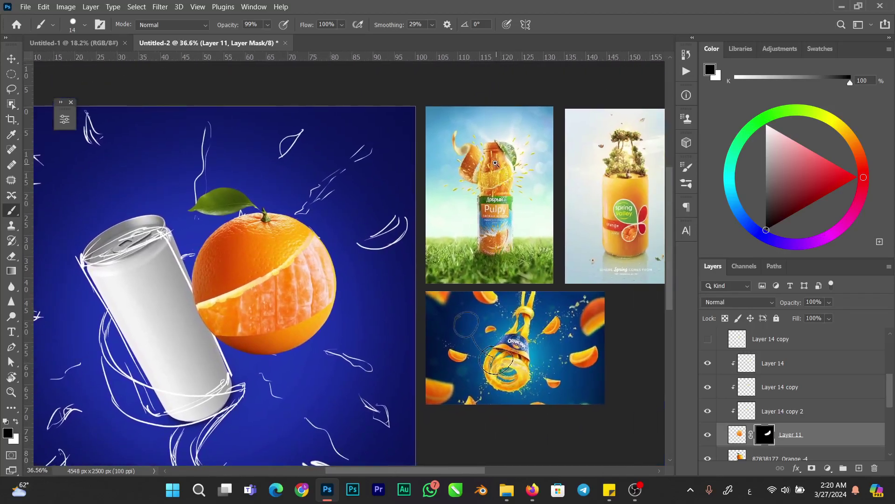
scroll(496, 164, up, 6)
scroll(560, 173, up, 1)
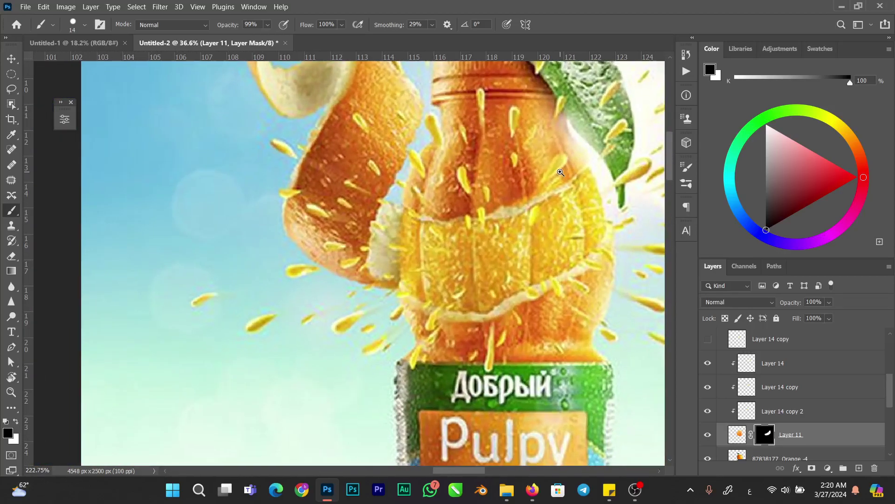
scroll(561, 173, down, 6)
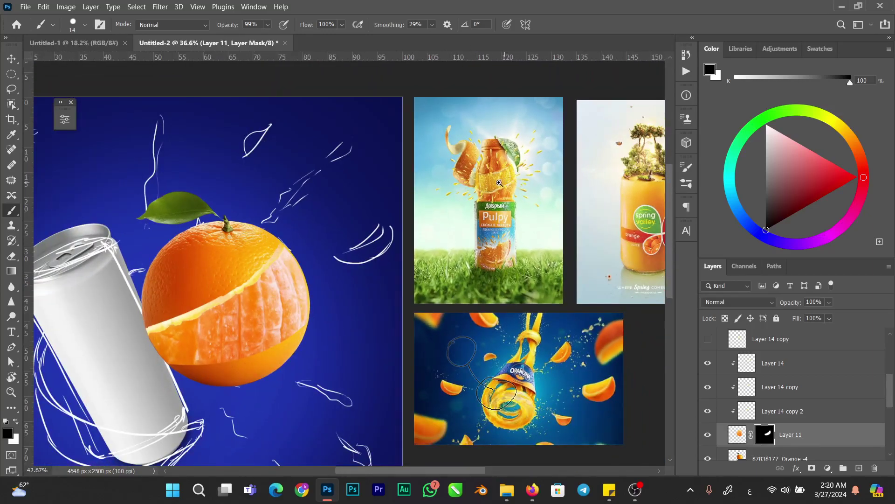
drag(242, 297, 394, 254)
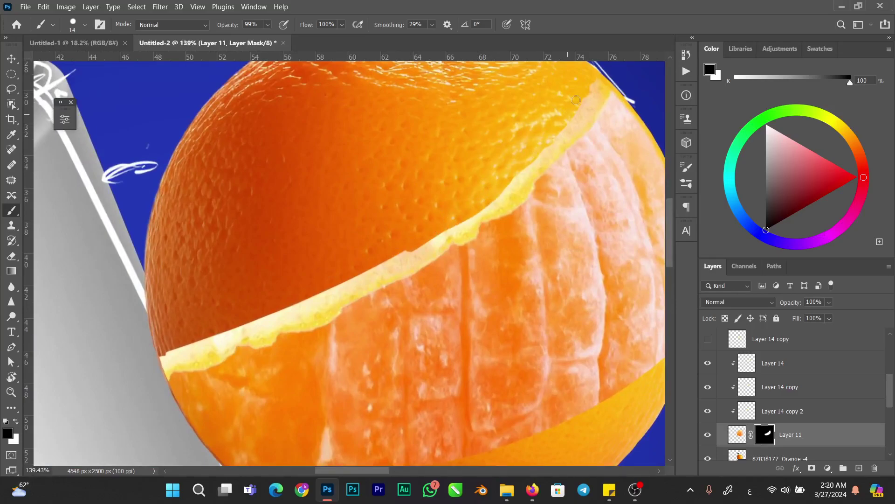
mouse_move(423, 239)
mouse_down()
mouse_move(383, 272)
mouse_move(299, 306)
mouse_move(439, 234)
mouse_move(414, 252)
mouse_up()
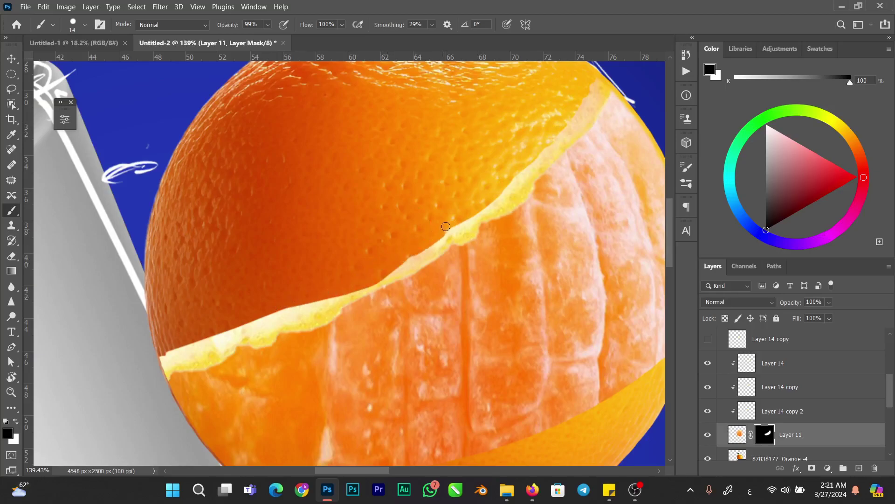
mouse_move(301, 298)
mouse_down()
mouse_move(271, 313)
mouse_move(283, 308)
mouse_up()
mouse_move(209, 332)
mouse_down()
mouse_move(158, 367)
mouse_move(225, 328)
mouse_up()
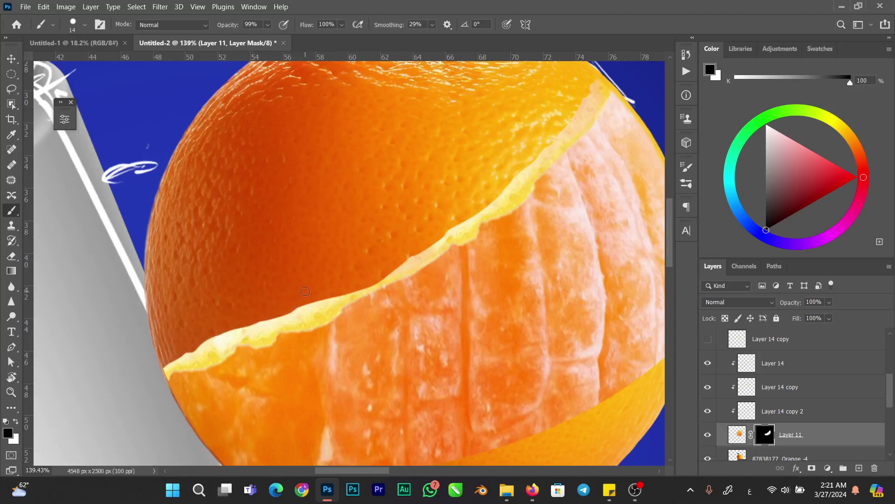
Refine the rim's ragged contour on Layer 11's mask, widening it with white in the middle and left and trimming with black towards the right
key(x)
mouse_move(401, 262)
mouse_down()
mouse_move(307, 317)
mouse_move(378, 281)
mouse_up()
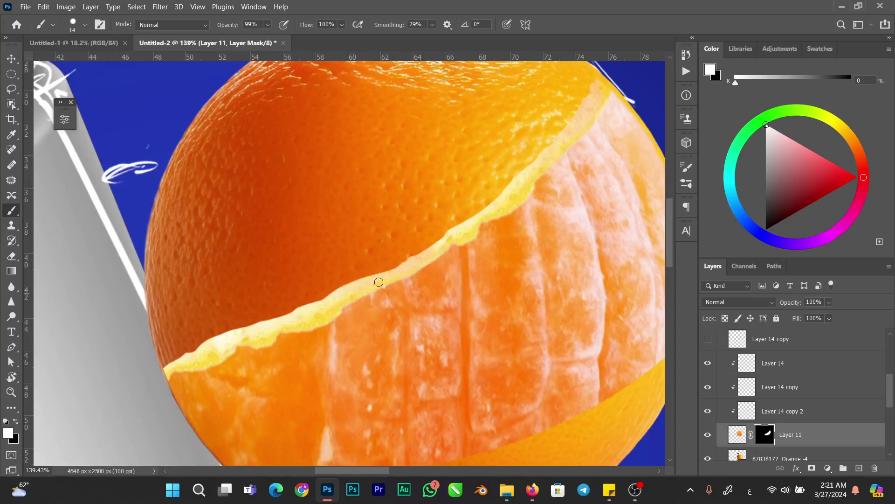
key(x)
mouse_move(455, 228)
mouse_down()
mouse_move(506, 202)
mouse_move(529, 163)
mouse_move(482, 206)
mouse_up()
key(x)
mouse_move(441, 239)
mouse_down()
mouse_move(519, 193)
mouse_move(449, 239)
mouse_up()
mouse_move(192, 357)
mouse_down()
mouse_move(164, 368)
mouse_move(240, 332)
mouse_up()
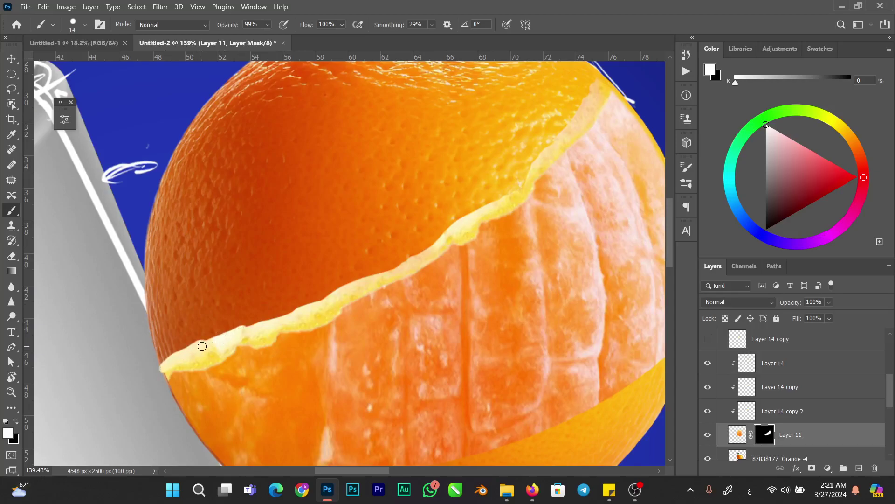
Touch up the rim's left end and upper-right stretch with black and white strokes on Layer 11's mask, undoing a stroke along the pulp's outer edge
drag(185, 365, 208, 255)
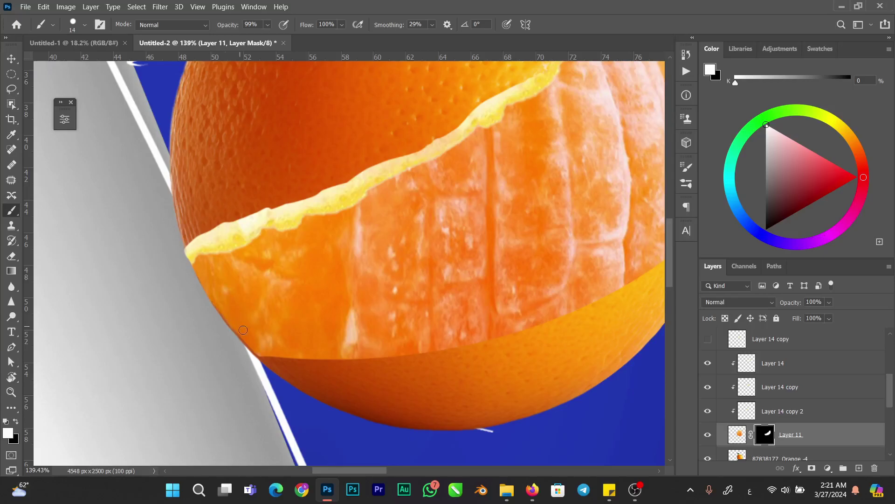
drag(259, 353, 206, 293)
key(ctrl+z)
drag(355, 251, 382, 284)
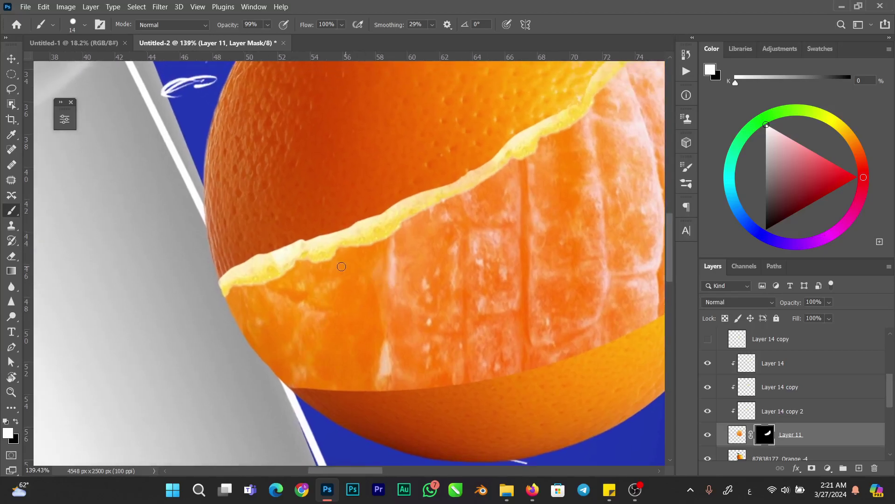
key(x)
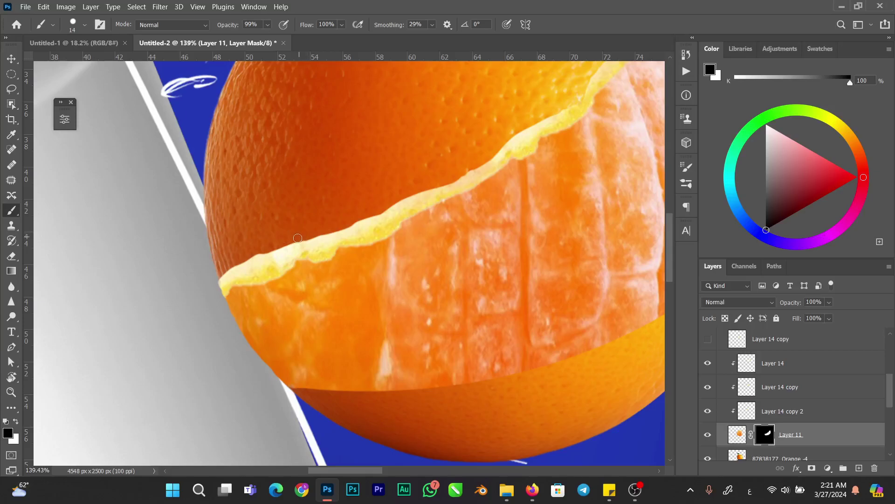
drag(408, 226, 241, 350)
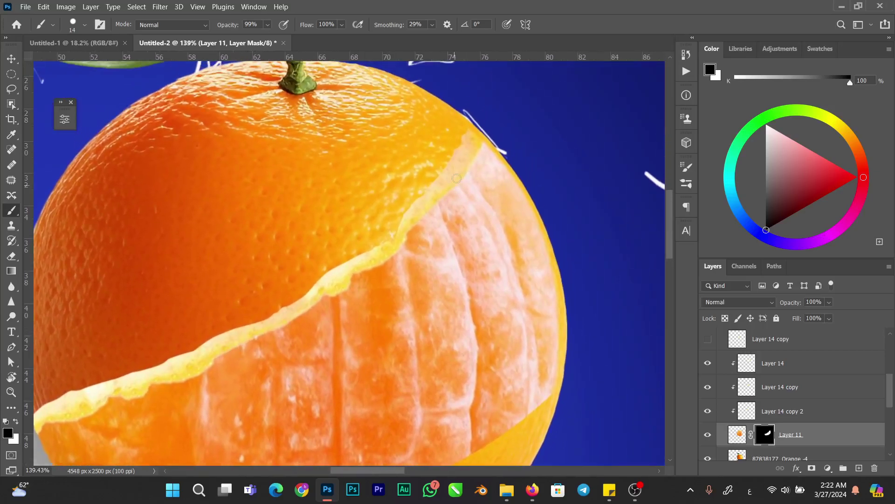
key(x)
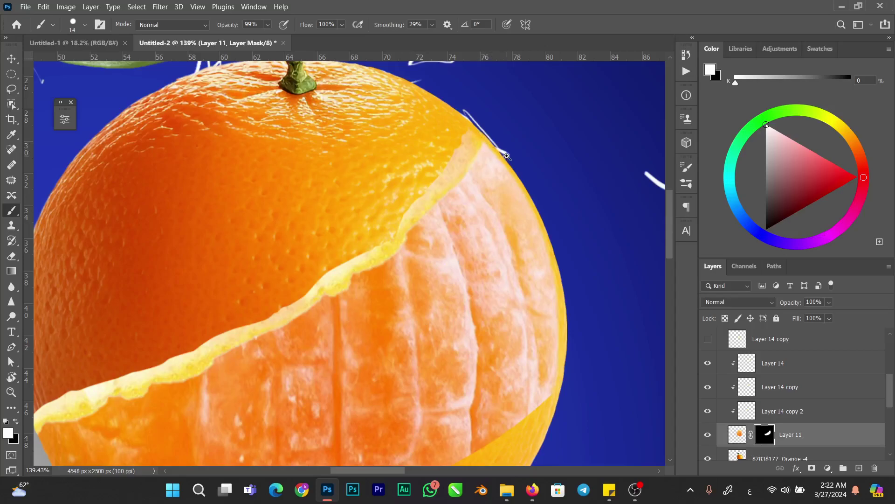
scroll(507, 156, down, 2)
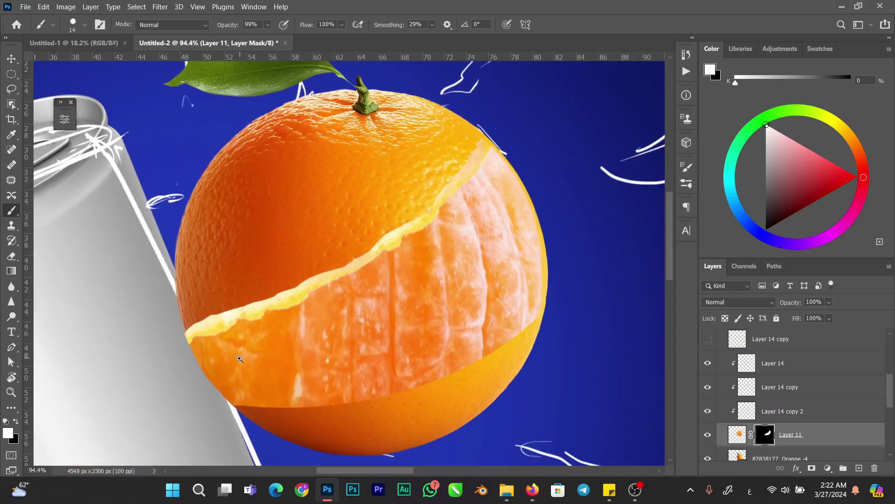
Draw a circular Elliptical Marquee selection about 33% of the canvas in size, fitted to the orange's left outline
key(m)
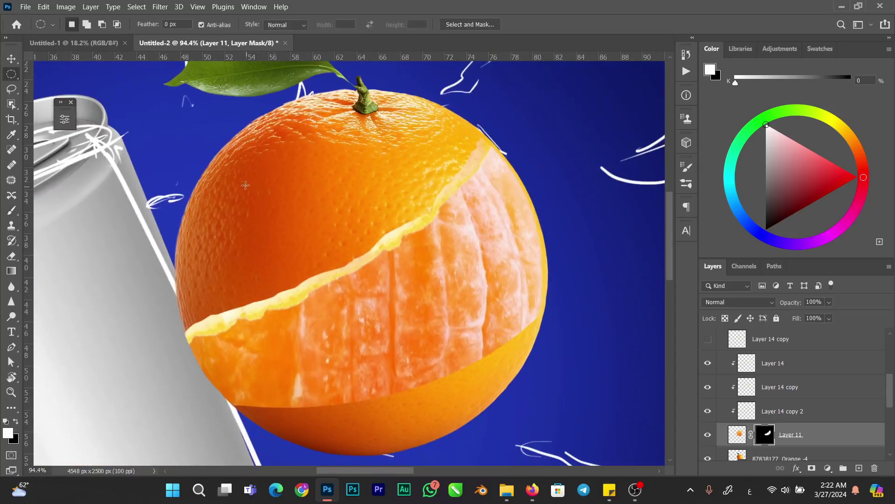
scroll(272, 205, down, 2)
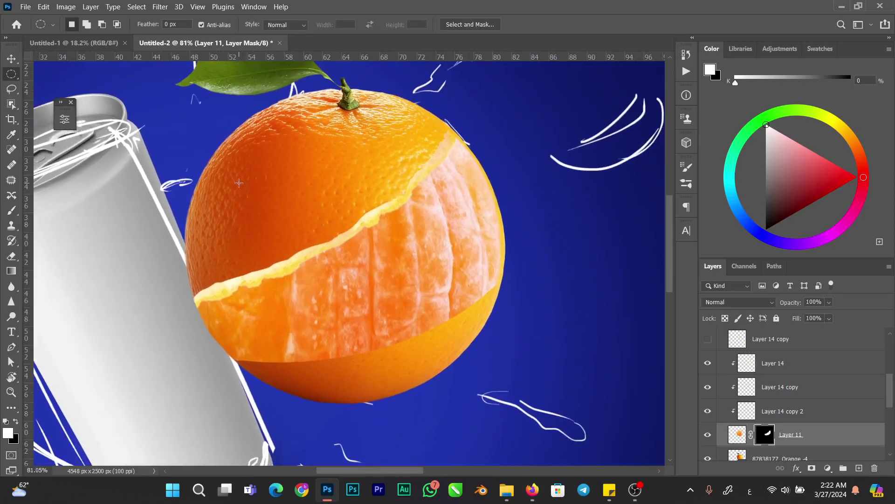
drag(239, 178, 588, 401)
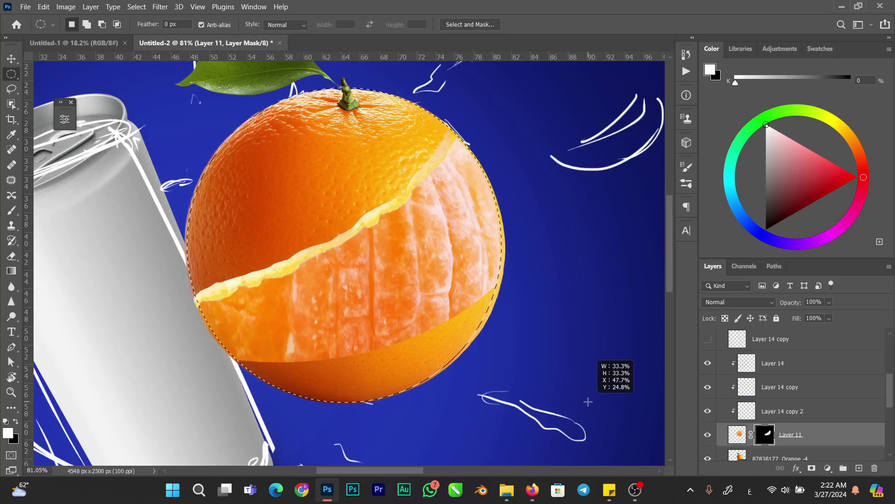
drag(588, 401, 587, 401)
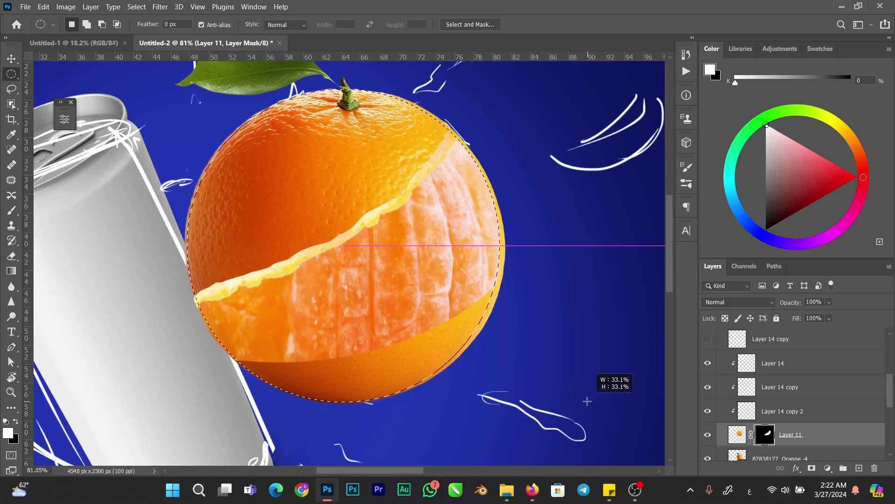
drag(587, 402, 590, 401)
drag(589, 401, 584, 398)
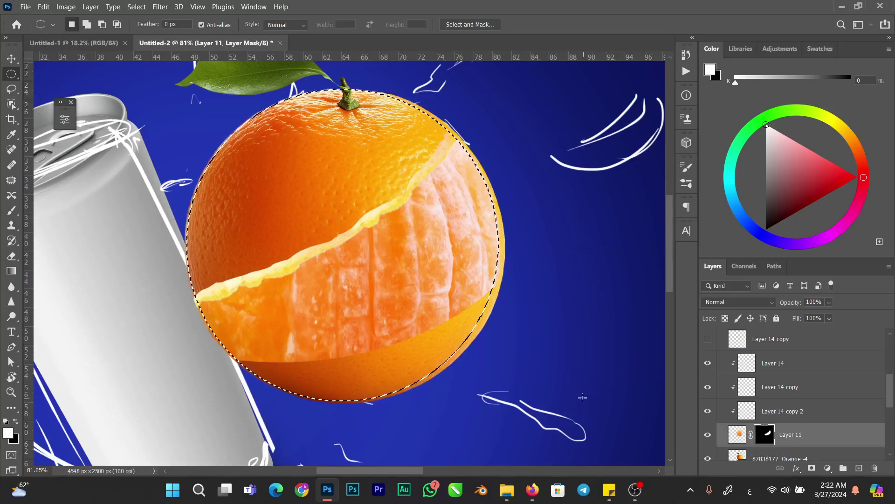
scroll(203, 322, up, 5)
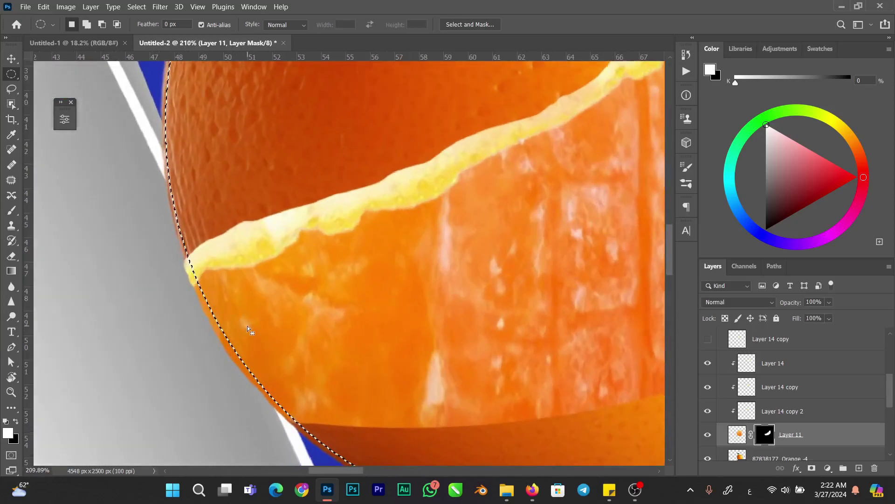
Mask out the pulp spilling past the orange's lower-left outline with black on Layer 11's mask, clear the selection and touch up the rim's tip
key(b)
key(x)
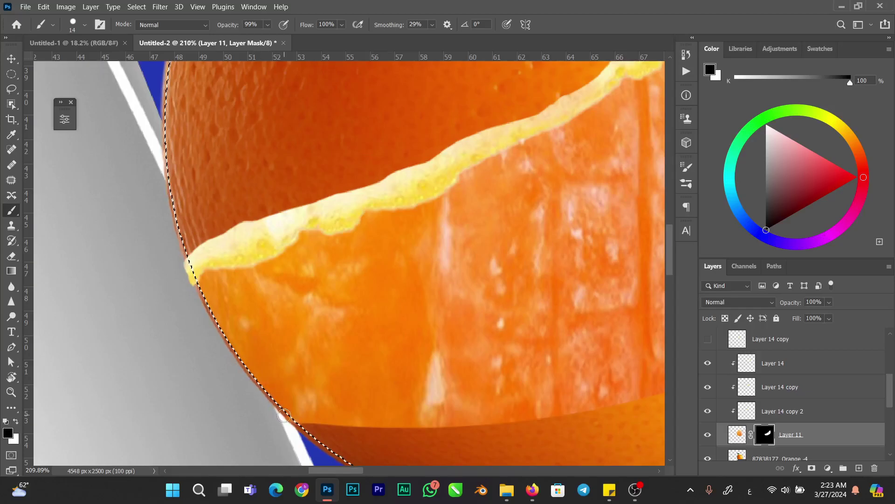
scroll(883, 403, down, 2)
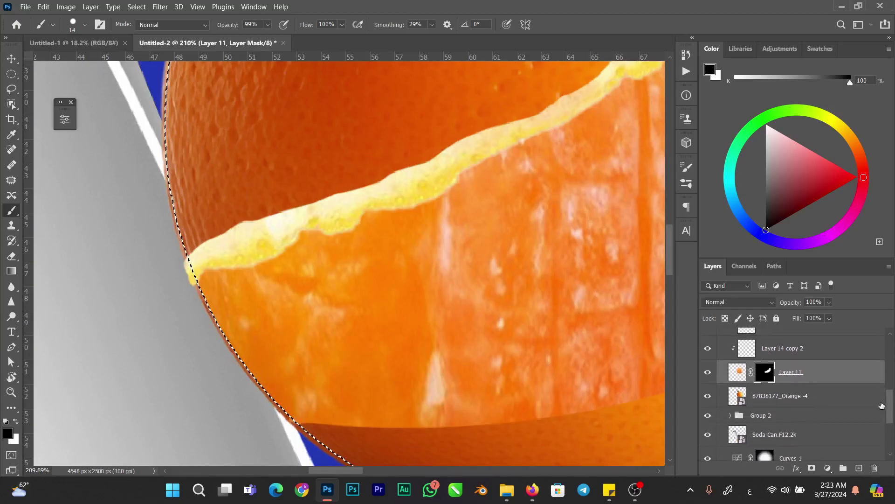
key(ctrl+d)
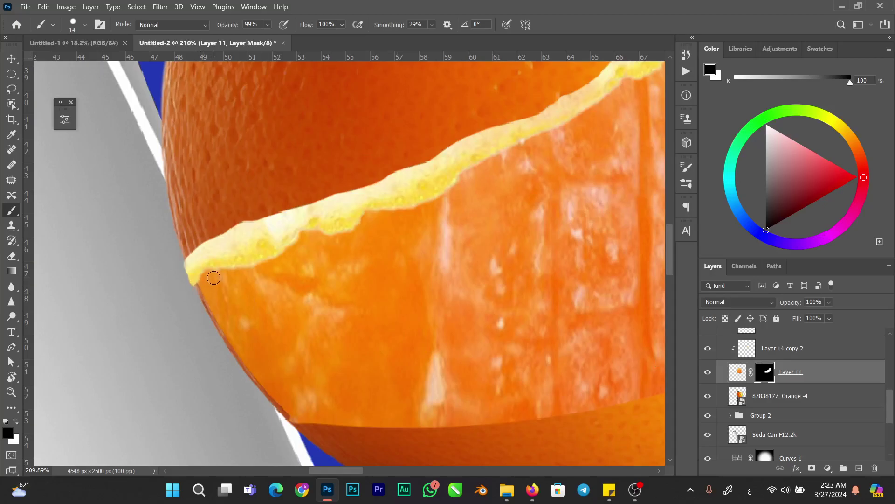
drag(204, 278, 200, 277)
Add a mask to the 87838177_Orange -4 layer and paint out the dark fringe along its lower-left edge with a 6 px black brush
click(784, 396)
click(812, 468)
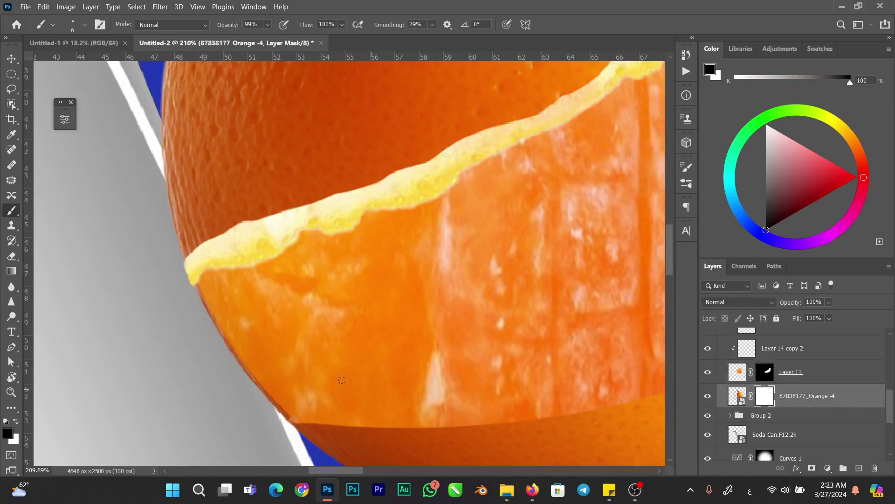
mouse_move(196, 285)
mouse_down()
mouse_move(222, 337)
mouse_move(255, 370)
mouse_move(228, 347)
mouse_move(198, 279)
mouse_move(264, 379)
mouse_move(228, 349)
mouse_move(272, 398)
mouse_up()
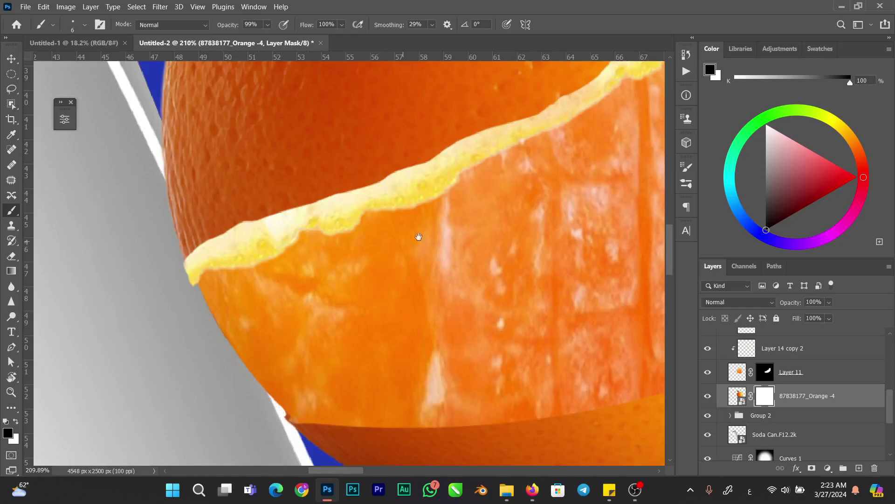
drag(450, 226, 416, 230)
drag(522, 182, 362, 248)
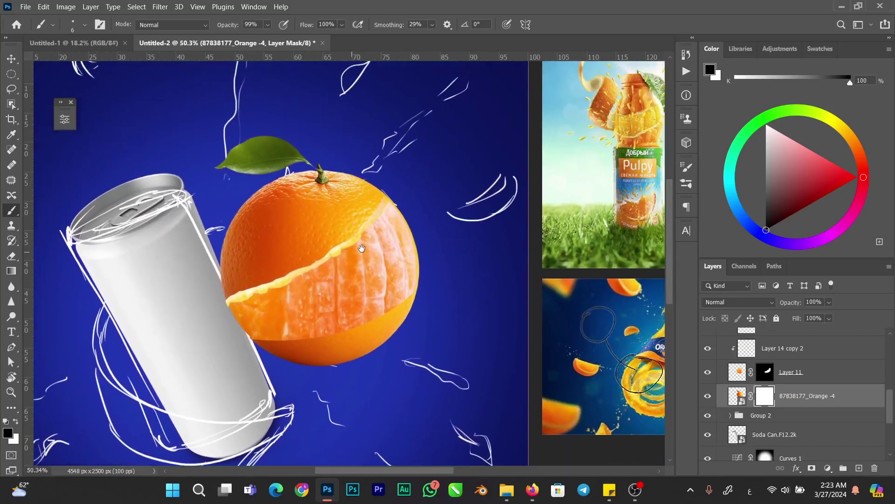
drag(401, 218, 458, 225)
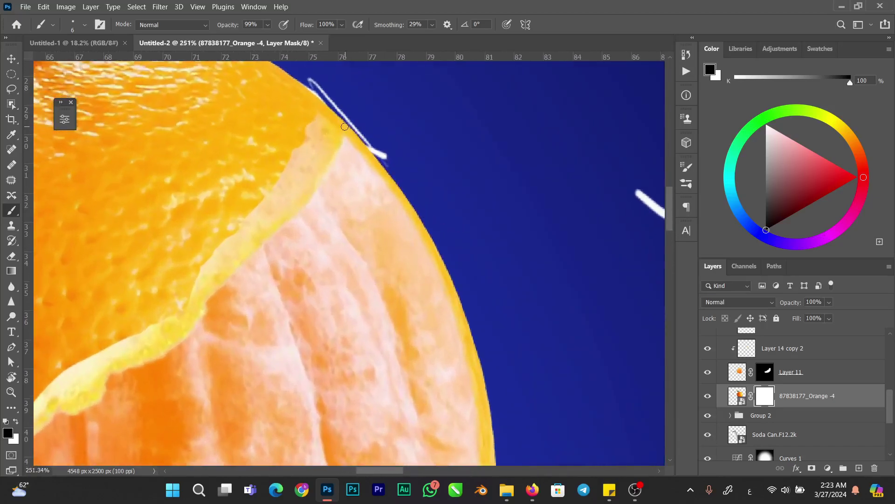
Paint out the yellow peel fringe along the pulp's outer right edge with a 6 px black brush on the 87838177_Orange -4 mask
mouse_move(349, 139)
mouse_down()
mouse_move(408, 212)
mouse_move(447, 221)
mouse_move(422, 221)
mouse_move(446, 267)
mouse_up()
scroll(448, 222, down, 3)
drag(465, 292, 450, 209)
mouse_move(436, 180)
mouse_down()
mouse_move(459, 325)
mouse_move(455, 310)
mouse_move(455, 358)
mouse_move(435, 385)
mouse_move(455, 363)
mouse_move(445, 390)
mouse_up()
key(x)
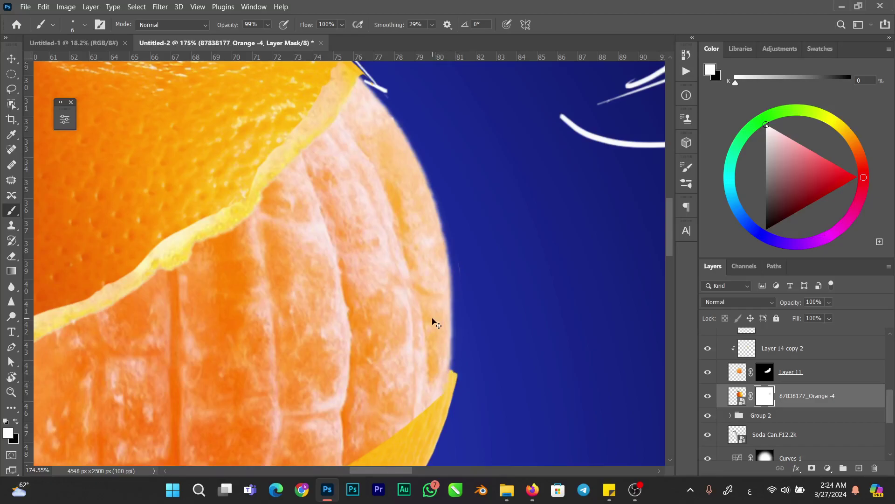
click(767, 372)
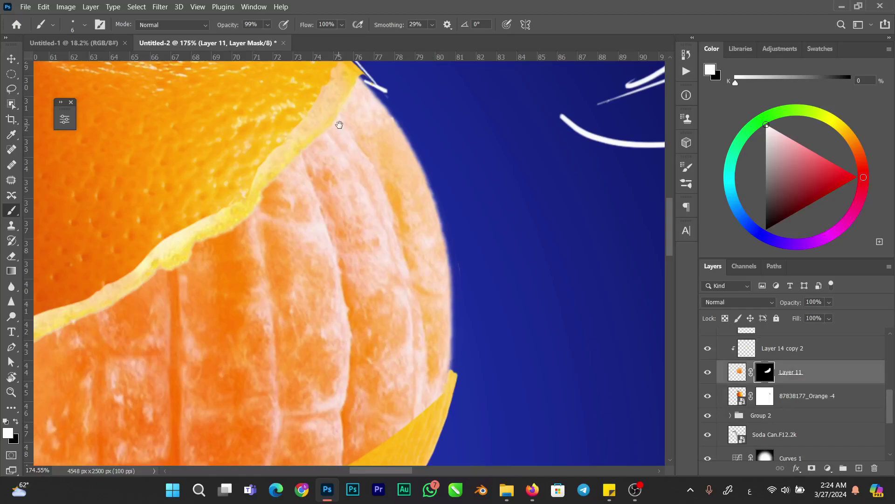
drag(338, 124, 398, 194)
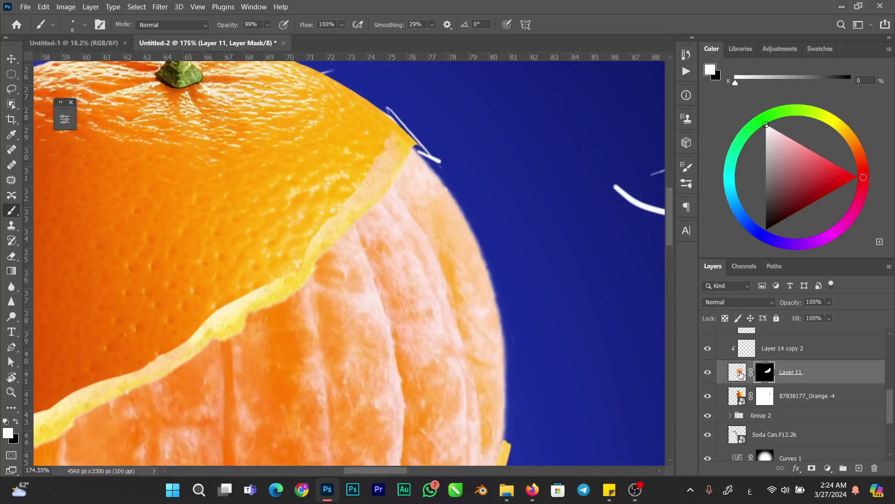
click(738, 372)
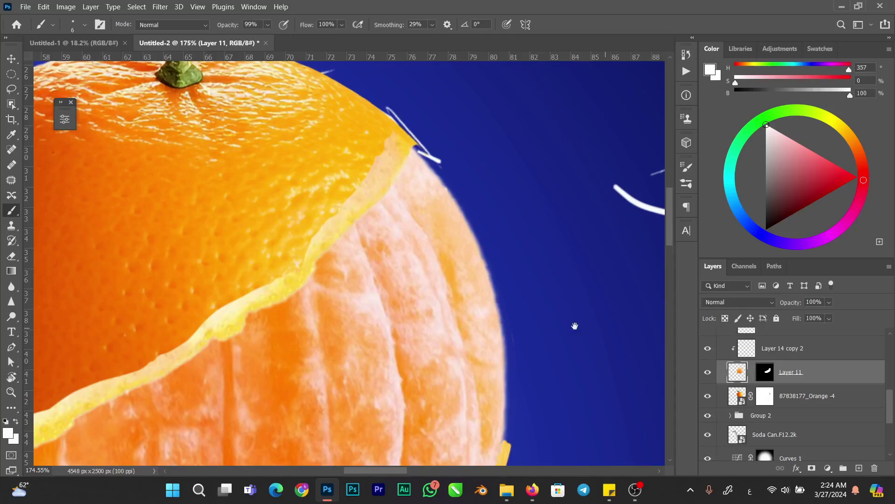
drag(472, 265, 446, 272)
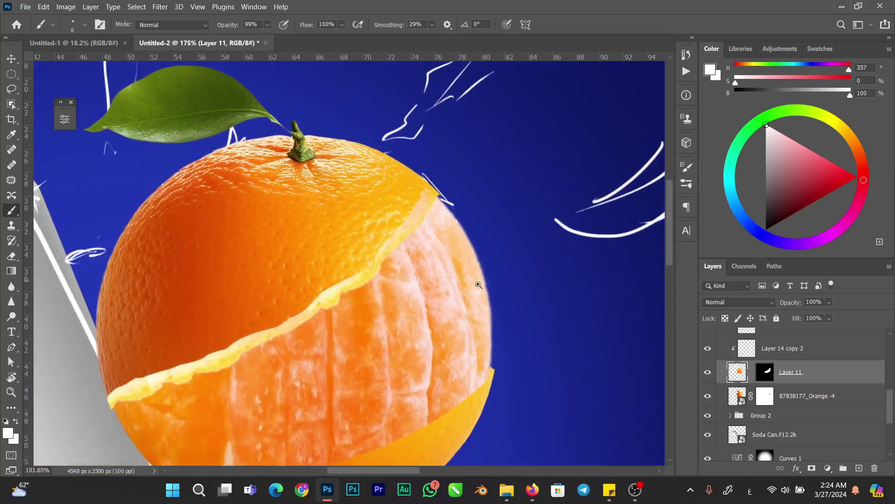
click(764, 373)
key(ctrl+t)
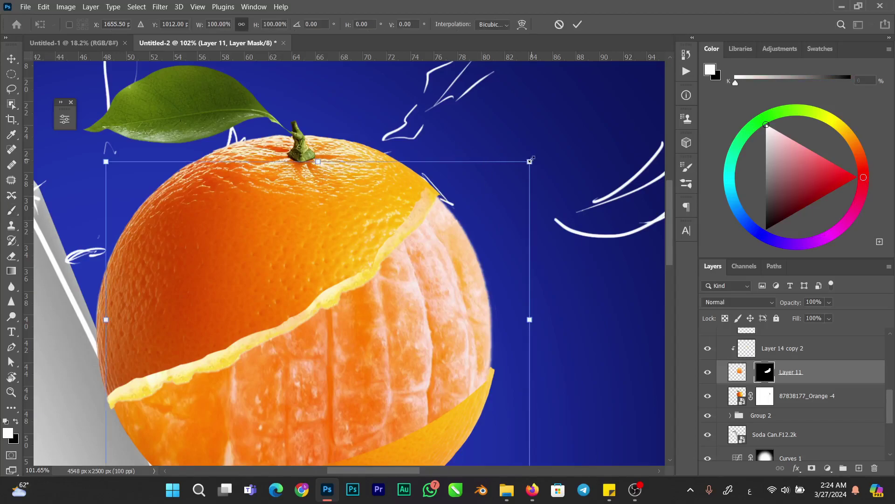
drag(539, 156, 539, 155)
click(558, 25)
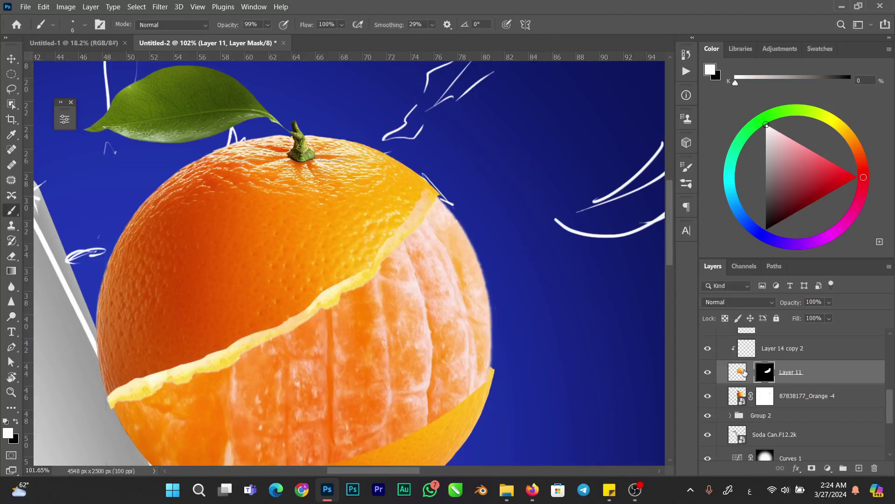
click(737, 375)
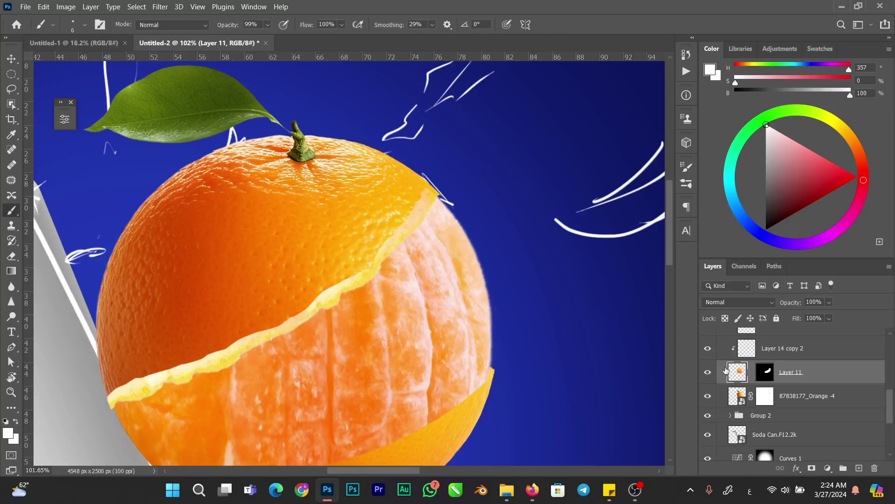
key(ctrl+t)
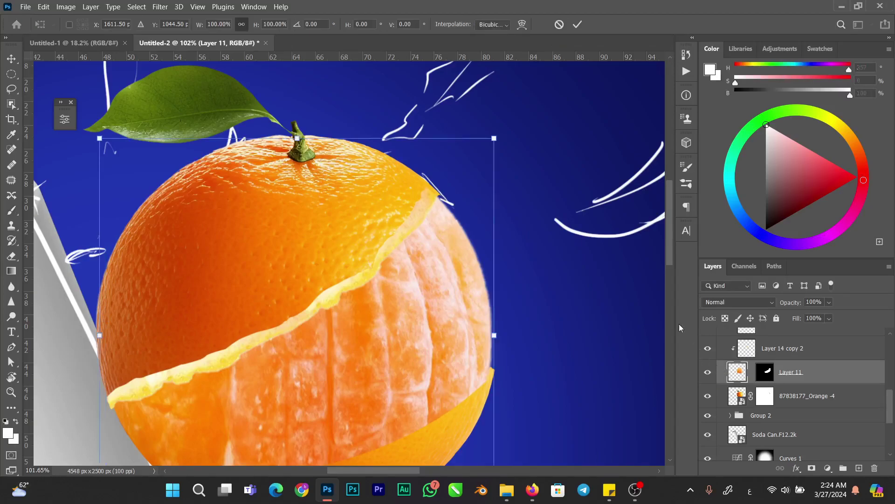
drag(500, 134, 497, 137)
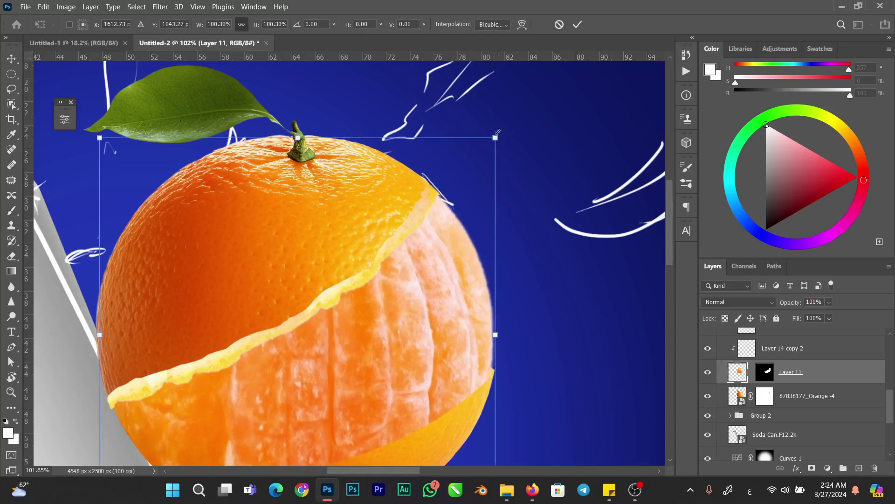
click(559, 25)
Toggle Layer 14 copy and Layer 14 to check their rim pieces, and try to enlarge Layer 14 slightly
mouse_move(428, 183)
mouse_down()
mouse_move(427, 200)
mouse_move(473, 226)
mouse_up()
scroll(882, 391, up, 2)
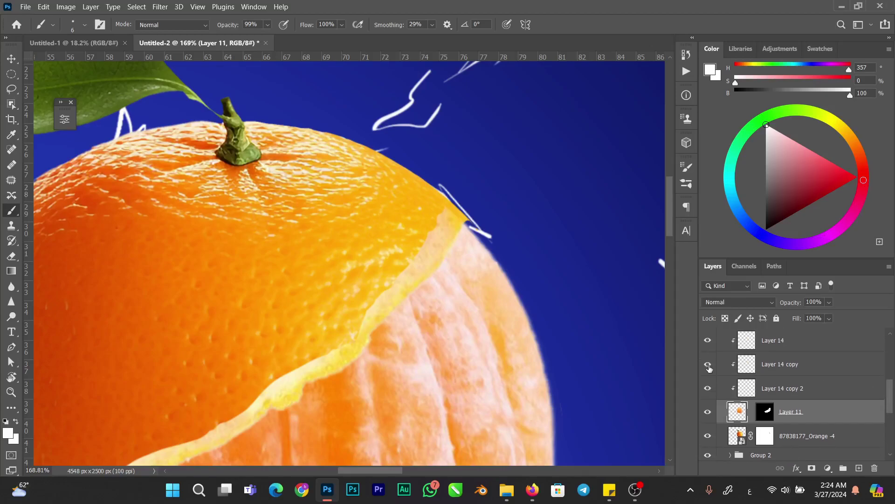
click(709, 366)
click(708, 367)
click(708, 341)
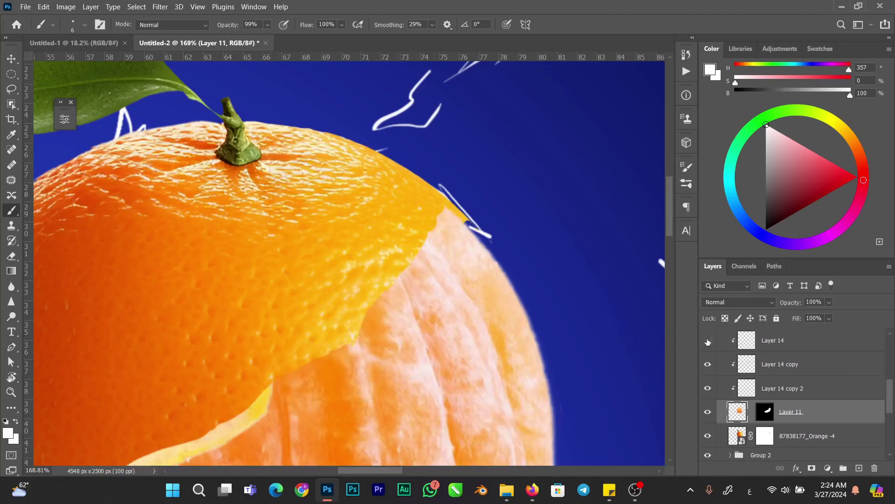
click(708, 341)
click(745, 345)
key(ctrl+t)
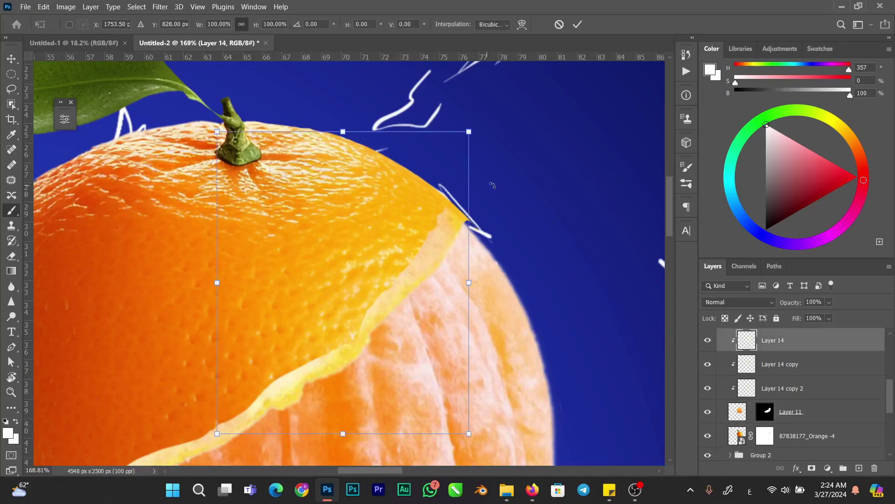
drag(469, 132, 475, 125)
Try to fill the dark notch at the rim's upper-right tip with white on Layer 11's mask
click(770, 413)
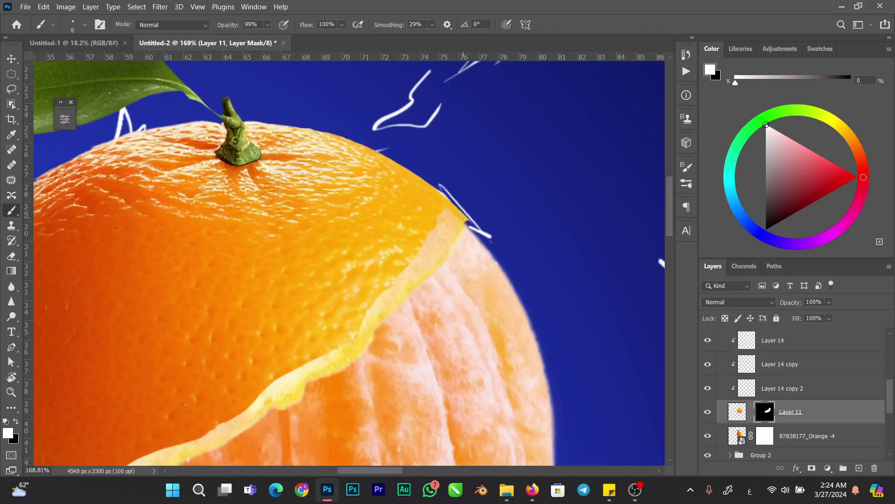
key(x)
key(x)
mouse_move(457, 203)
mouse_down()
mouse_move(498, 206)
mouse_move(441, 215)
mouse_move(450, 224)
mouse_move(446, 208)
mouse_up()
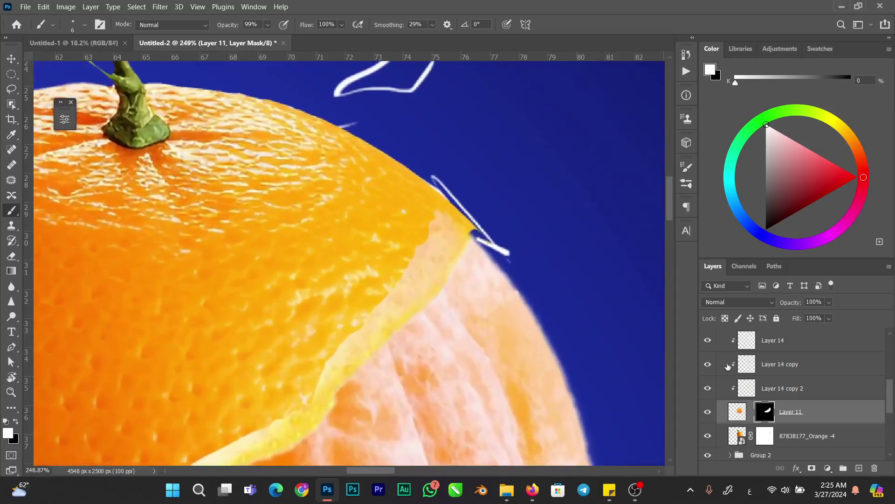
click(751, 411)
click(738, 414)
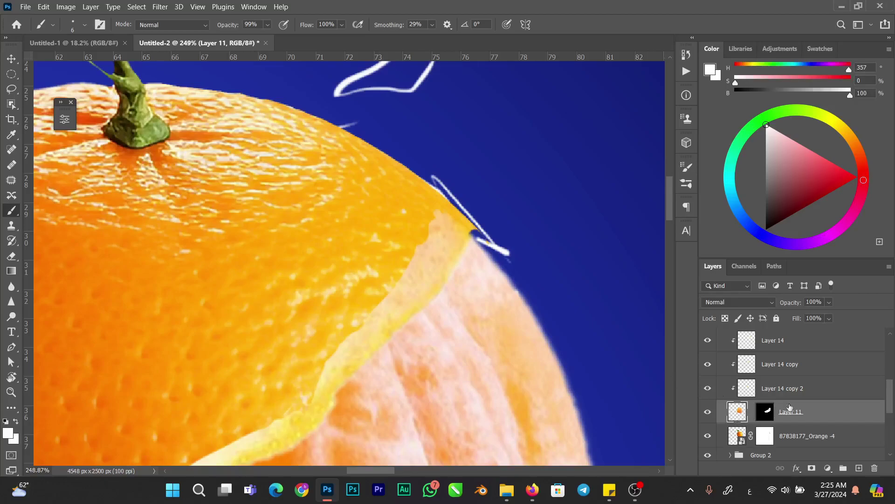
Load the 87838177_Orange -4 outline as a selection and try to fill the notch with white on that layer's mask
scroll(889, 395, down, 2)
ctrl+click(742, 408)
click(764, 405)
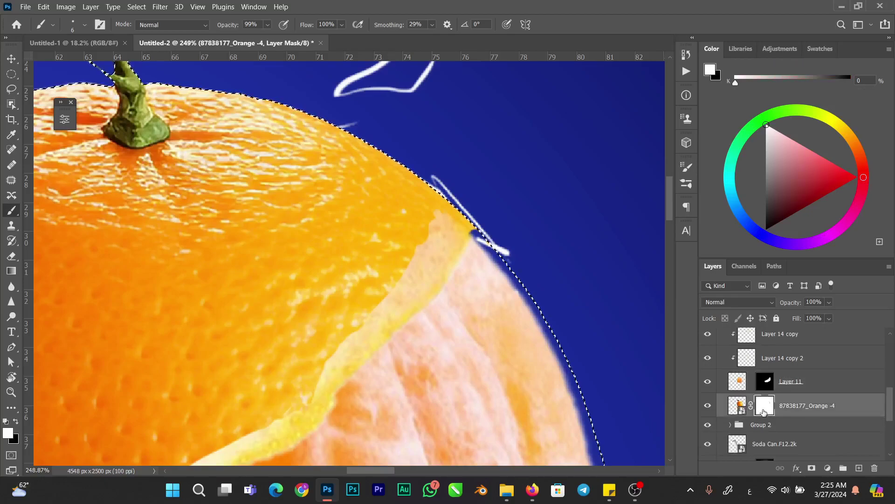
key(x)
key(x)
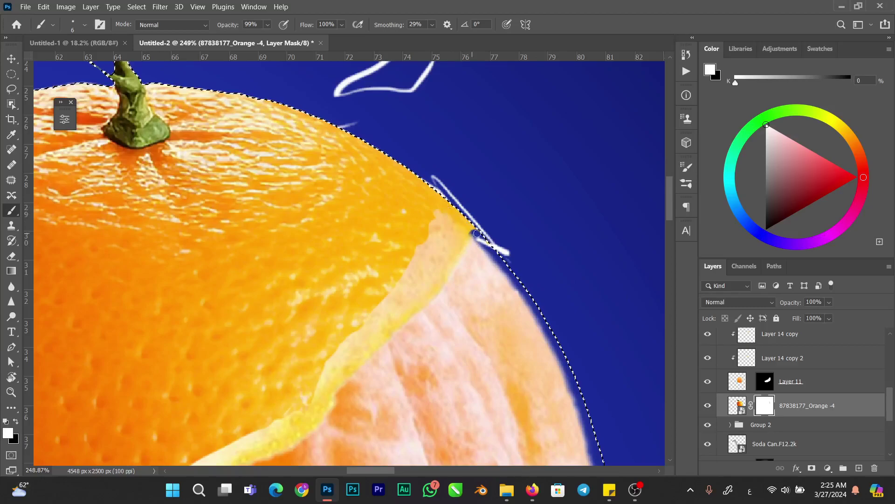
Examine the clipped Layer 14 and the outlines of Layer 11's mask and contents around the notch, and clear the selection
click(765, 381)
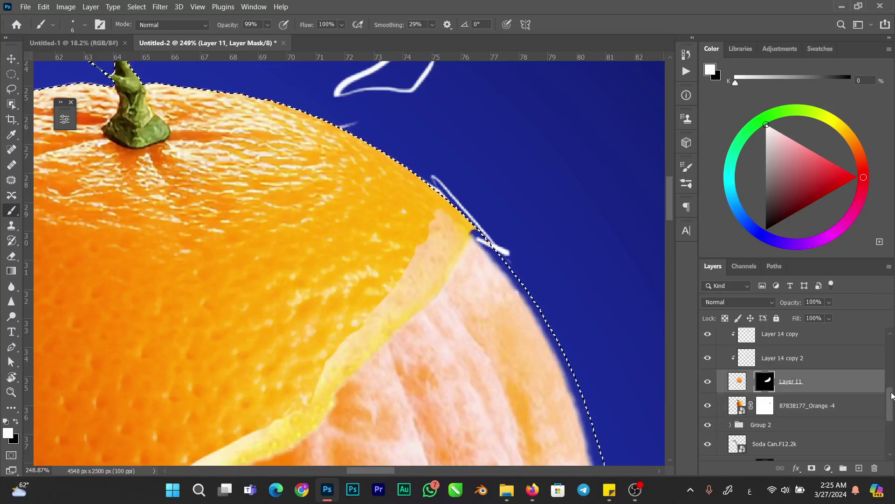
scroll(883, 381, up, 3)
click(708, 377)
click(708, 377)
click(709, 377)
click(709, 377)
click(709, 377)
click(710, 377)
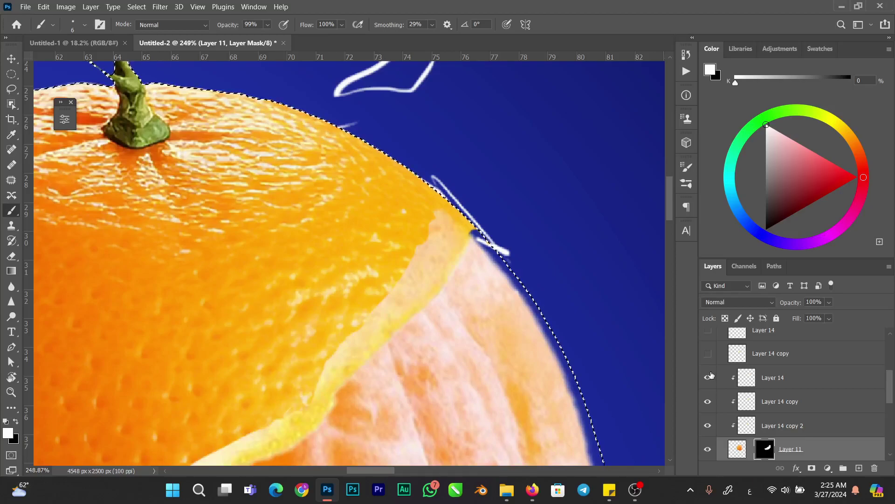
click(708, 377)
click(708, 378)
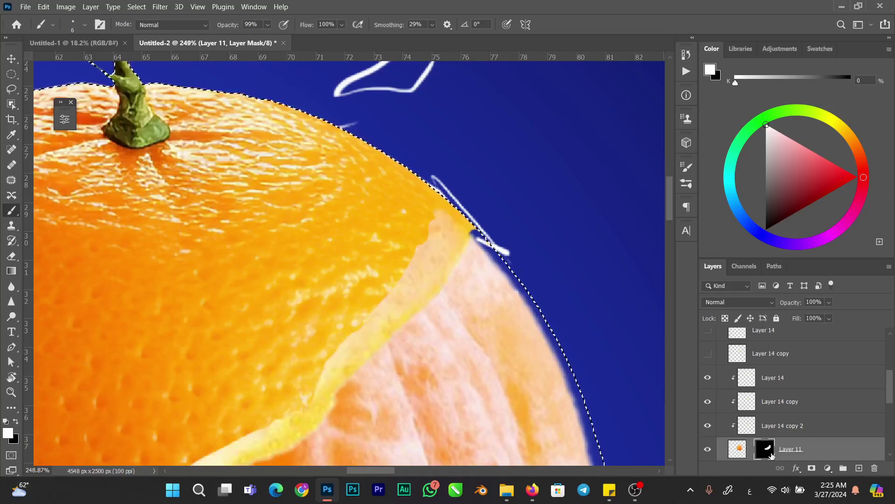
ctrl+click(768, 455)
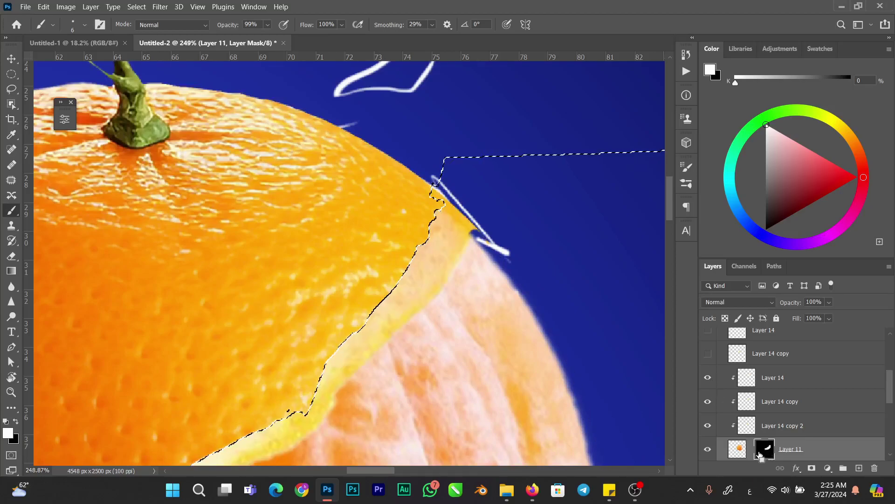
ctrl+click(740, 452)
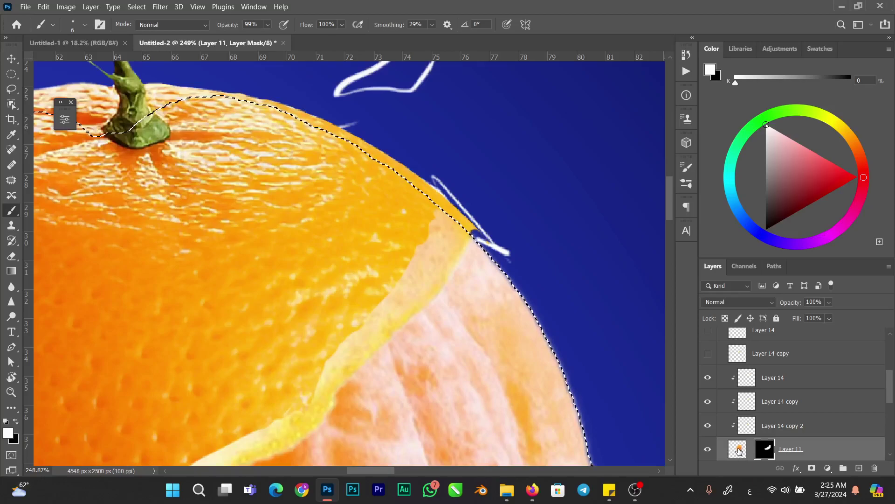
key(ctrl+d)
Relink Layer 11's mask and paint out the peel corner beside the notch with black on the 87838177_Orange -4 mask
click(739, 450)
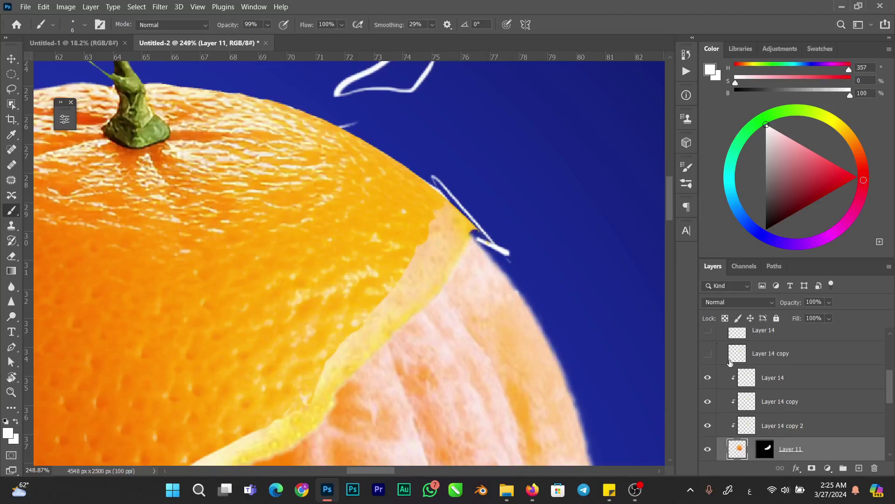
click(767, 450)
key(x)
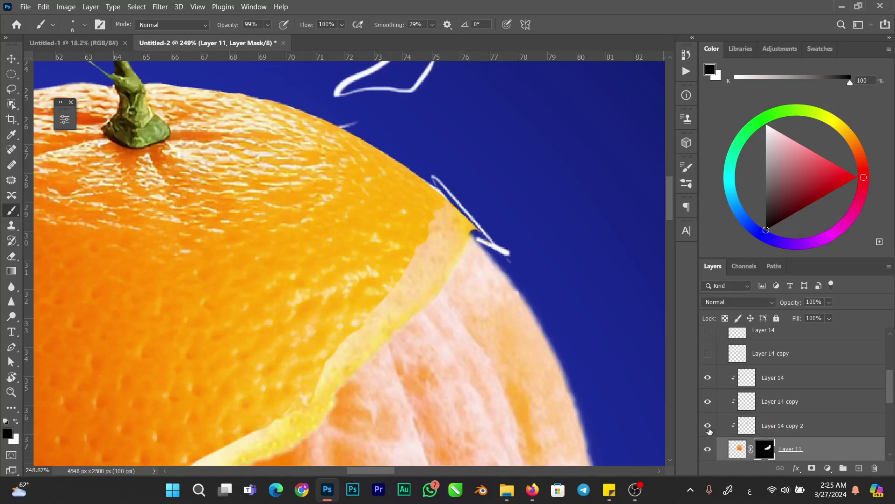
scroll(888, 388, down, 3)
click(812, 405)
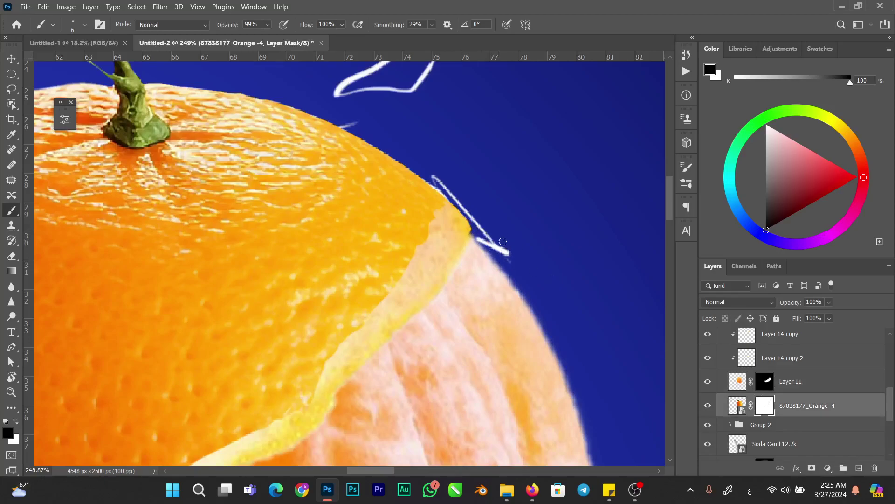
Set the brush smoothing to 10% and extend the rim's upper edge with a 3 px white brush on Layer 11's mask
scroll(474, 213, down, 6)
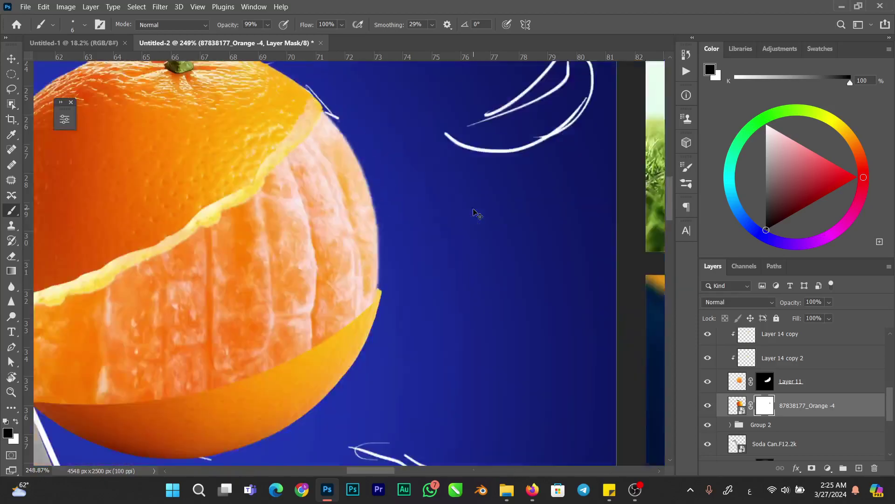
drag(231, 251, 123, 352)
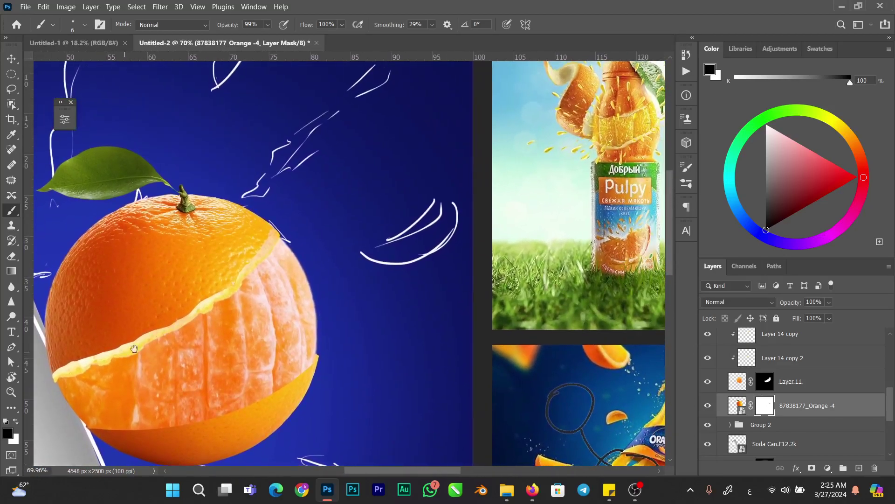
mouse_move(187, 332)
mouse_down()
mouse_move(248, 311)
mouse_move(184, 335)
mouse_up()
drag(235, 315, 346, 285)
drag(267, 301, 284, 301)
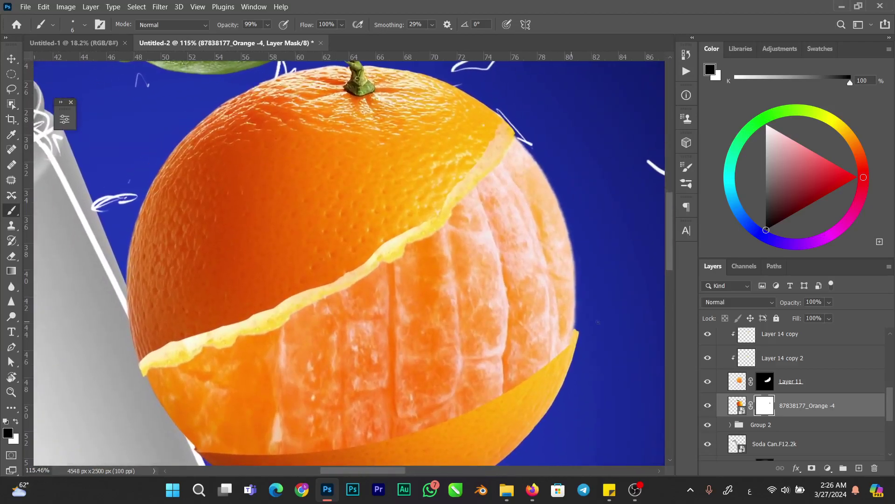
click(765, 381)
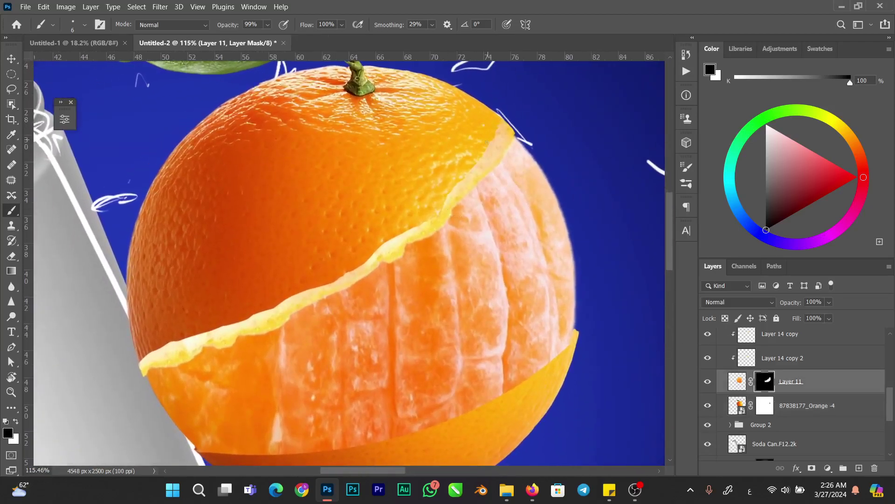
key(x)
drag(397, 27, 382, 28)
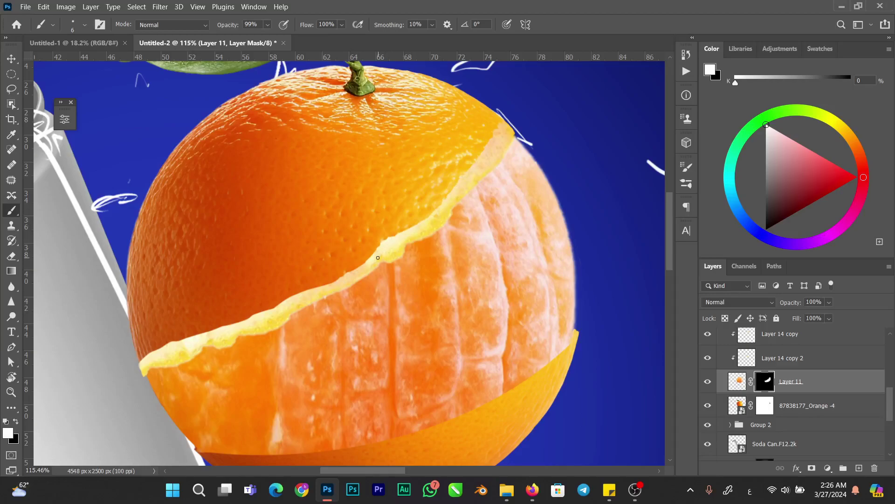
drag(305, 293, 270, 309)
drag(207, 332, 252, 316)
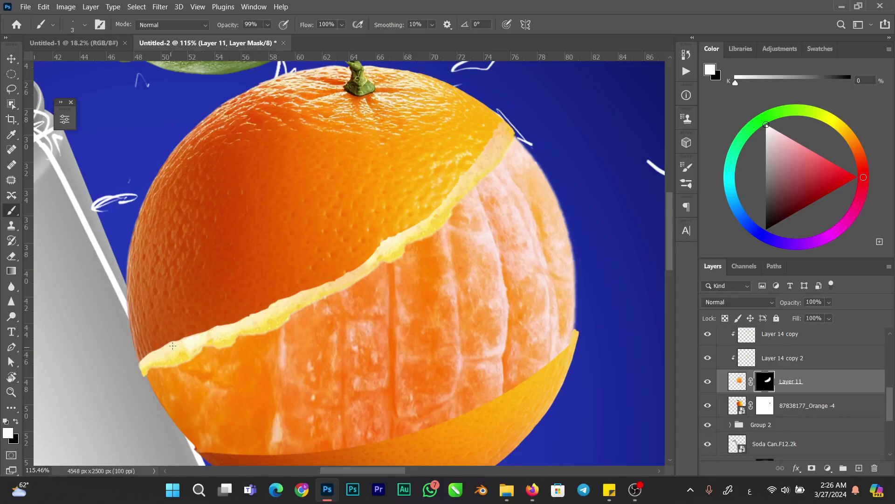
Trim the peel rim near its left end with a 5 px black brush on Layer 11's mask
key(x)
key(bracketright)
key(bracketright)
key(bracketright)
key(bracketright)
key(bracketright)
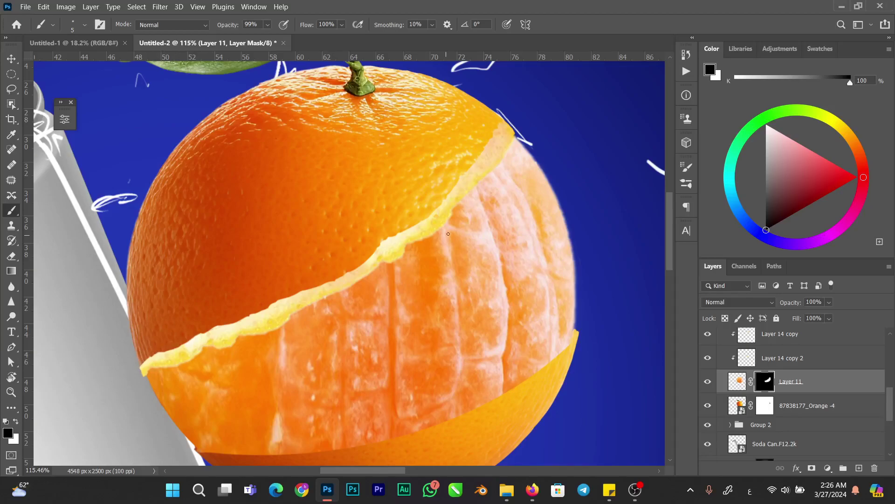
Examine the peeled pulp bands and rims on the Pulpy bottle reference image
drag(441, 283, 394, 293)
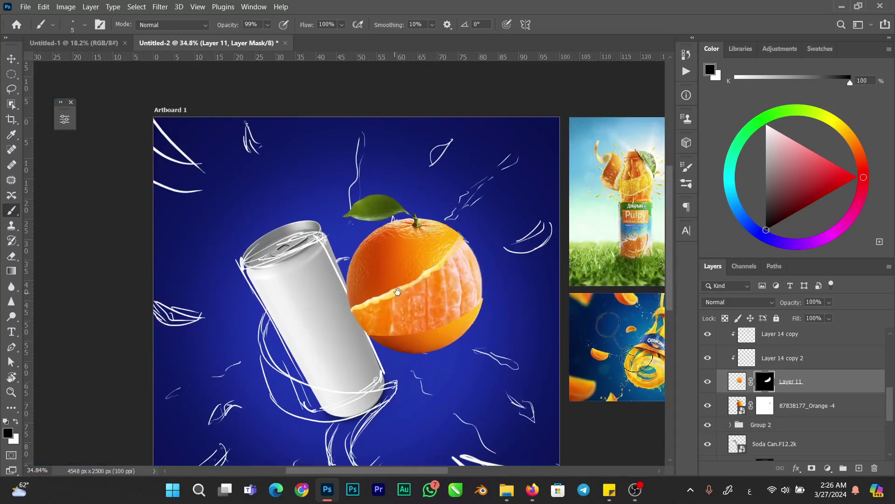
drag(458, 263, 375, 274)
drag(497, 182, 552, 205)
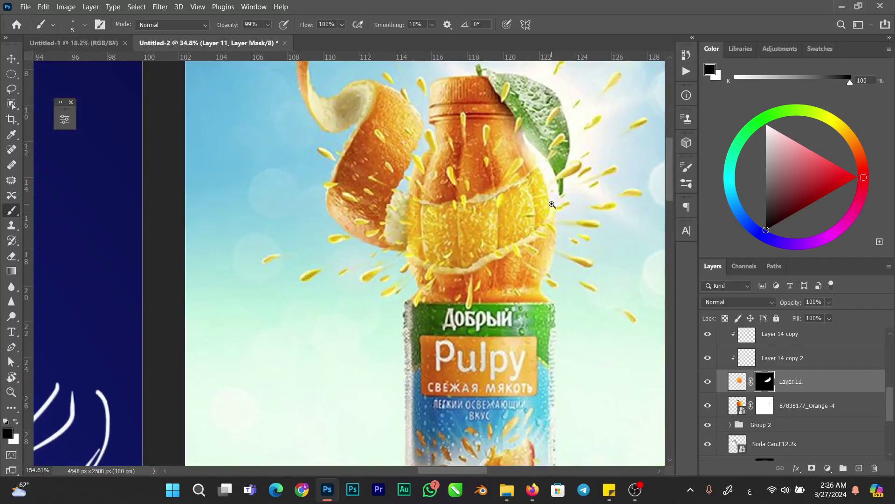
Group Layer 11 with the three Layer 14 layers clipped to it, and toggle the group's visibility to check the upper peel rim
drag(552, 204, 514, 195)
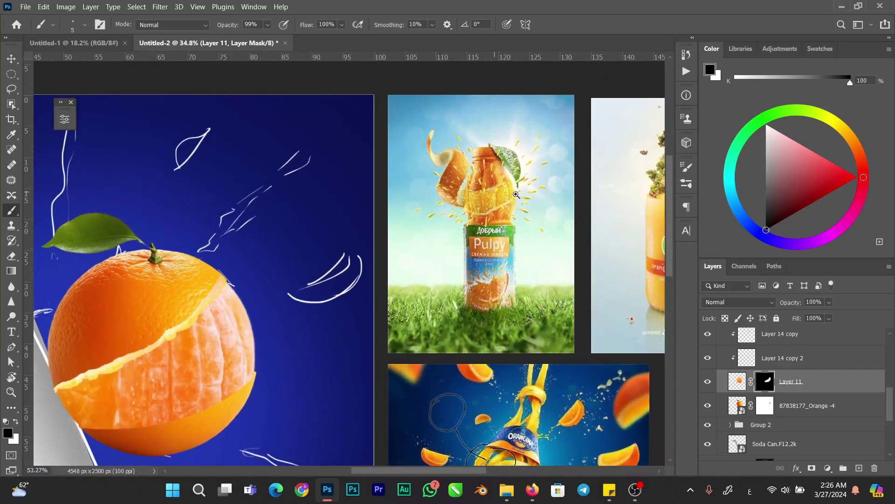
mouse_move(513, 195)
mouse_down()
mouse_move(541, 196)
mouse_move(497, 199)
mouse_up()
mouse_move(289, 309)
mouse_down()
mouse_move(341, 293)
mouse_move(373, 296)
mouse_move(364, 298)
mouse_up()
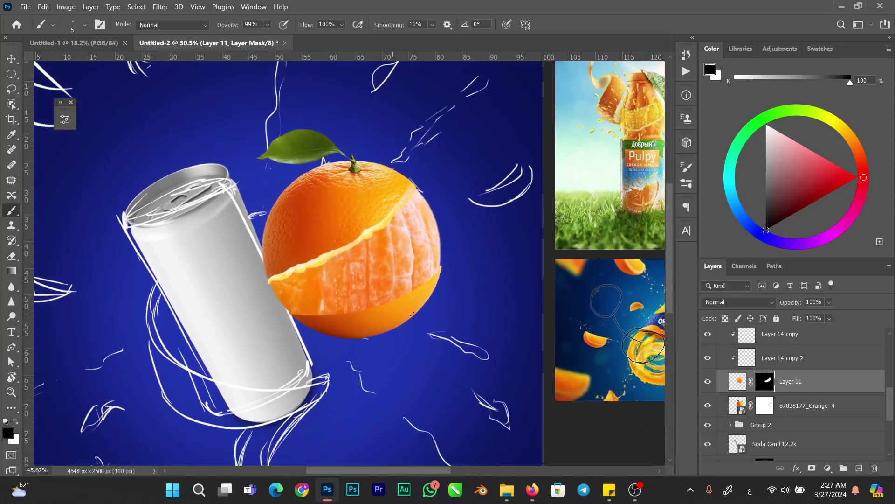
drag(888, 407, 887, 395)
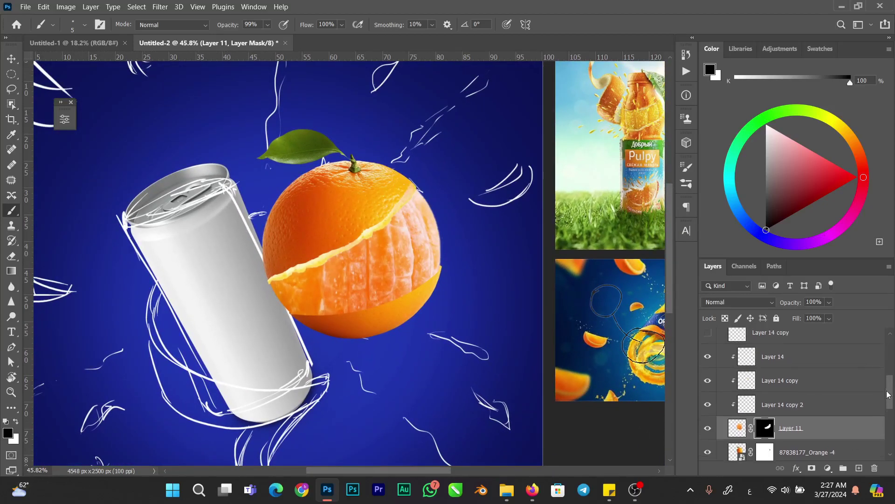
click(741, 434)
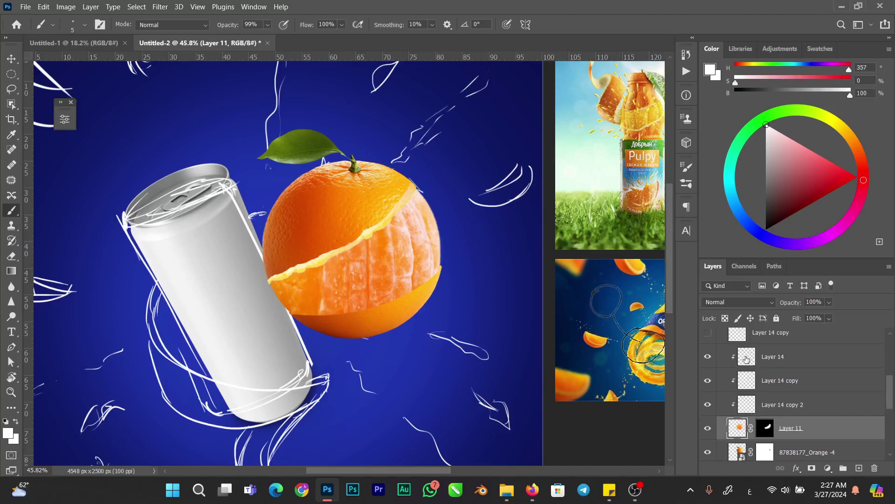
shift+click(746, 359)
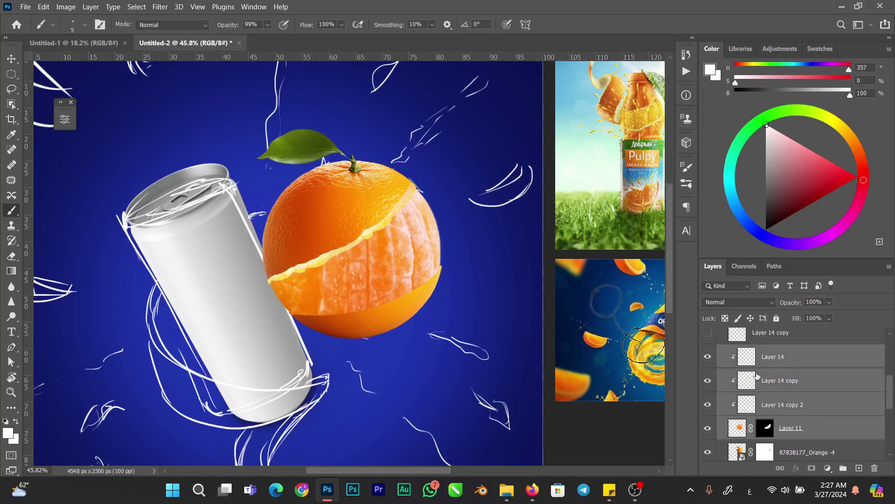
key(ctrl+g)
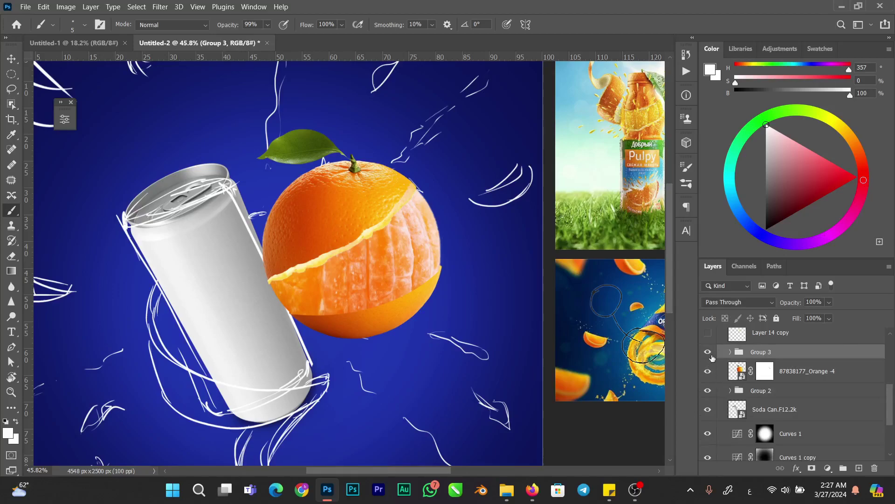
click(708, 352)
click(708, 353)
Duplicate Layer 14, Layer 14 copy and Layer 14 copy 2 from Group 3 to above the group
drag(892, 398, 891, 388)
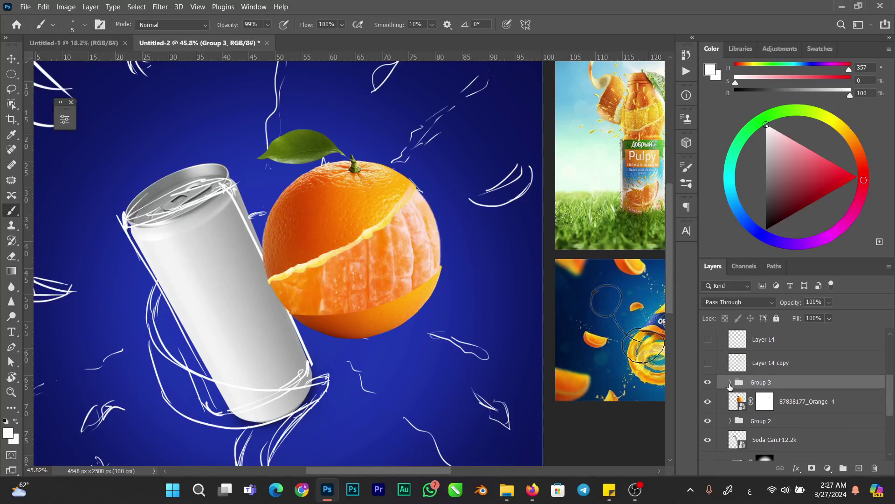
click(731, 384)
click(761, 407)
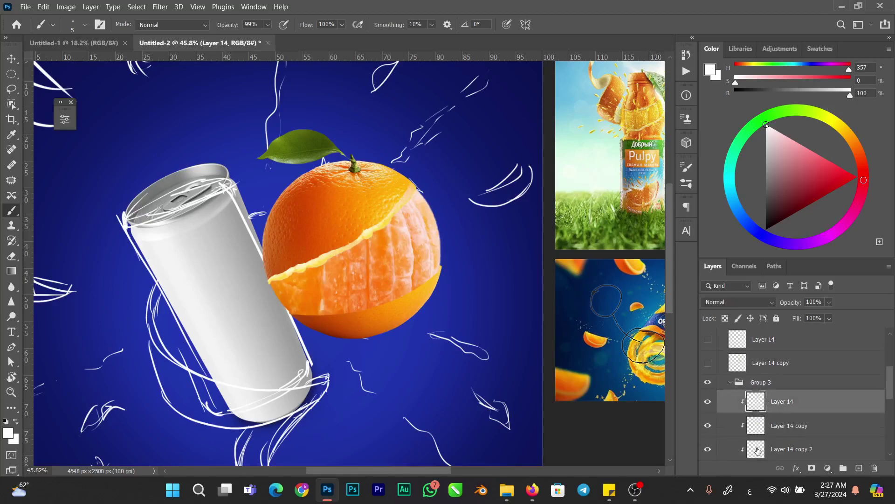
shift+click(757, 450)
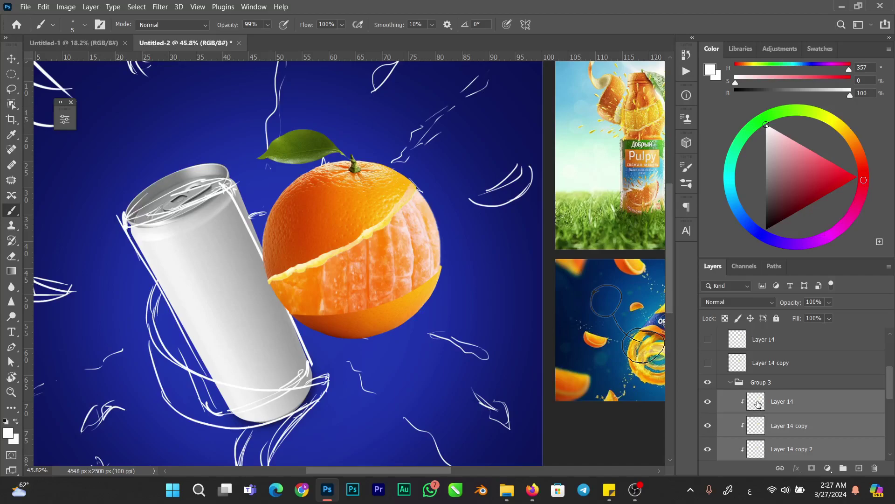
drag(756, 404, 757, 377)
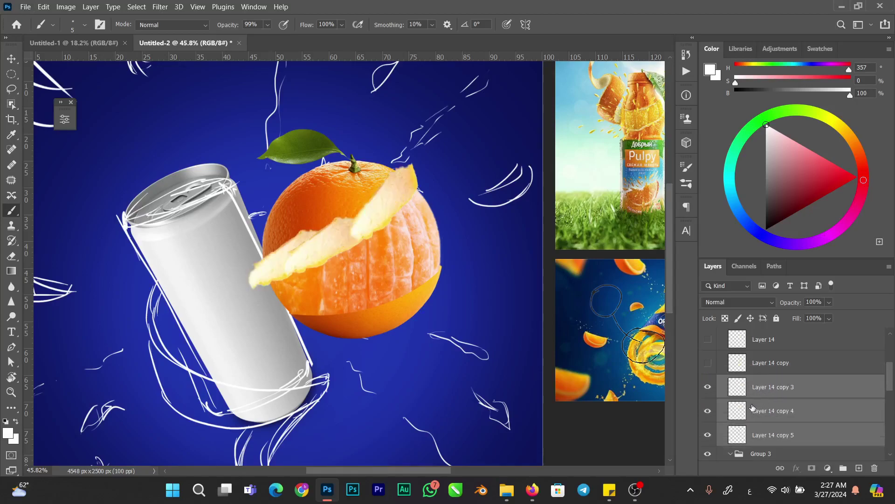
Rotate the three duplicated peel strips about 7.7° and move them over the orange's lower edge
key(ctrl+t)
drag(401, 289, 415, 195)
drag(350, 238, 480, 338)
scroll(417, 311, up, 5)
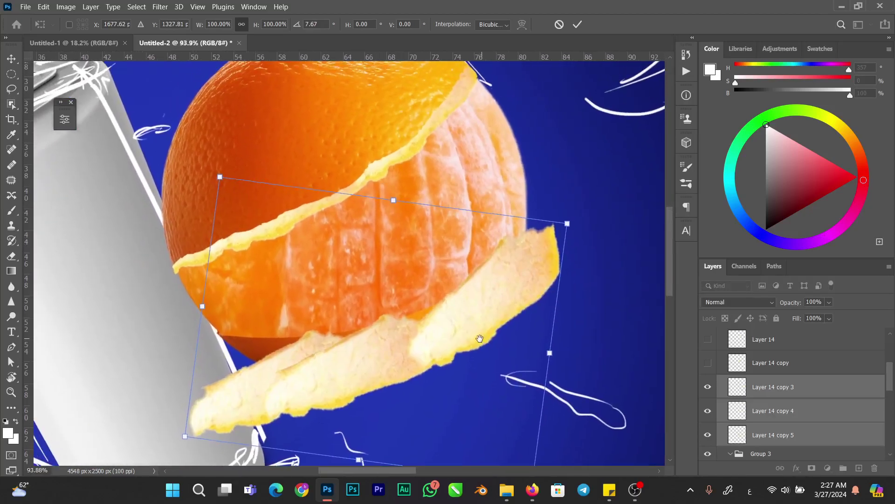
click(577, 27)
Group the three duplicated peel strips and lower the group's opacity to 63%
key(ctrl+g)
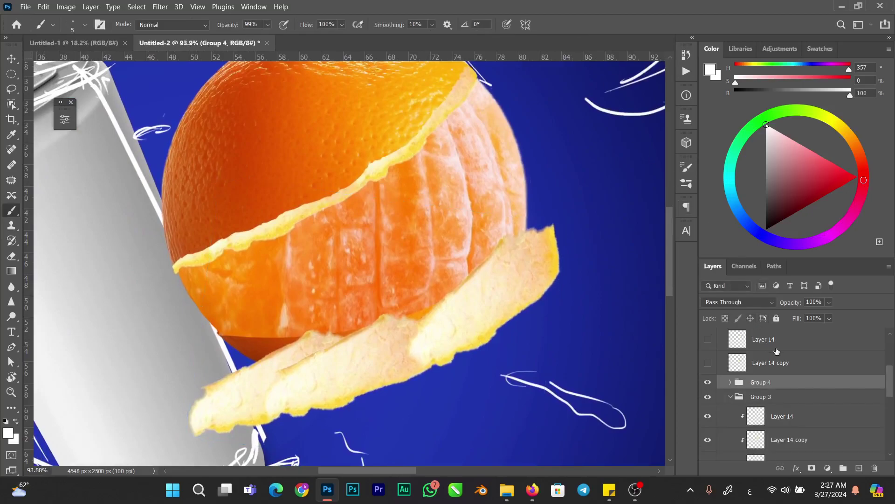
drag(792, 306, 767, 308)
key(v)
click(580, 218)
Move the right peel strip, Layer 14 copy 3, slightly down and warp its inner end toward the middle strip
click(533, 264)
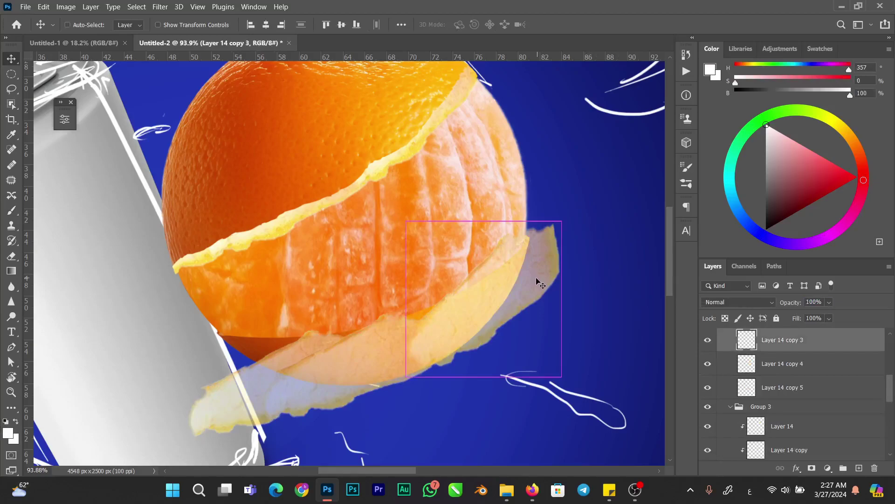
key(ctrl+t)
mouse_move(526, 283)
mouse_down()
mouse_move(525, 303)
mouse_move(525, 294)
mouse_up()
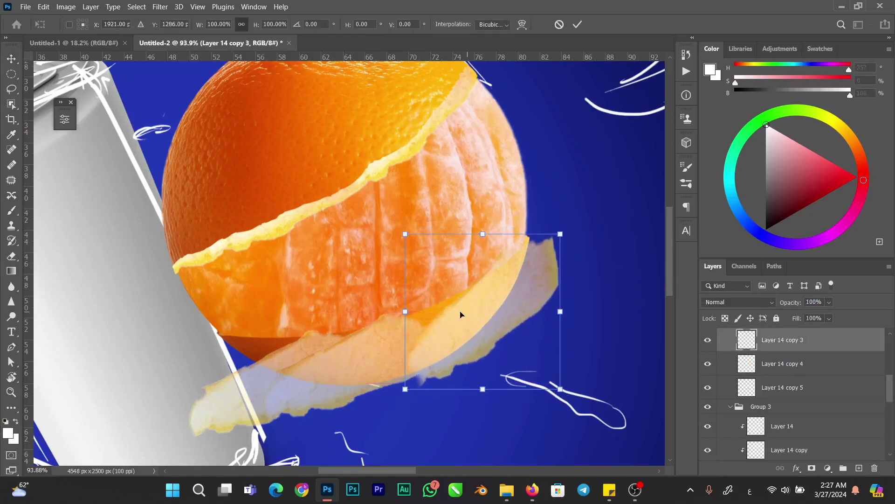
right_click(466, 313)
click(488, 154)
drag(410, 349, 400, 320)
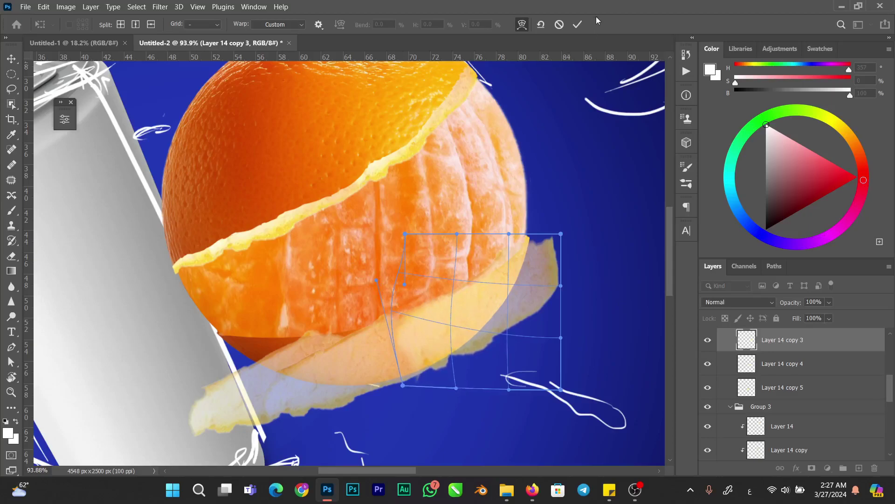
click(576, 25)
Rotate the middle peel strip, Layer 14 copy 4, about 13.9° and warp it along the lower peel edge
drag(331, 364, 344, 353)
key(ctrl+t)
drag(407, 260, 430, 271)
drag(400, 348, 410, 338)
right_click(342, 355)
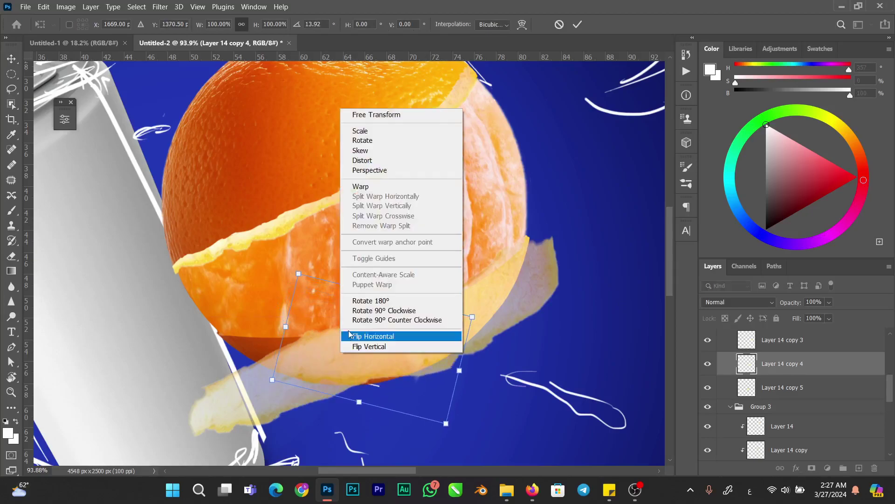
click(356, 187)
drag(278, 350, 274, 323)
drag(433, 318, 429, 309)
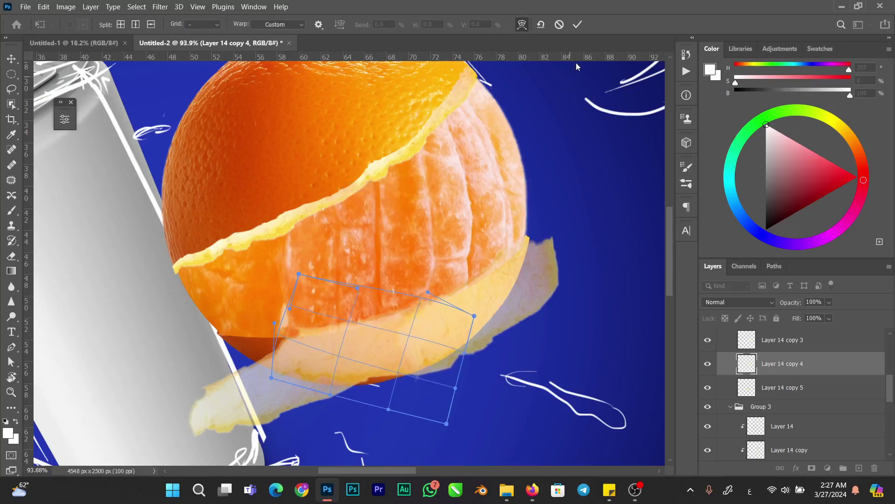
click(578, 24)
Rotate the right peel strip, Layer 14 copy 3, to about -171.7° and warp its outer end up to the orange's right edge
key(v)
drag(540, 286, 594, 297)
key(ctrl+t)
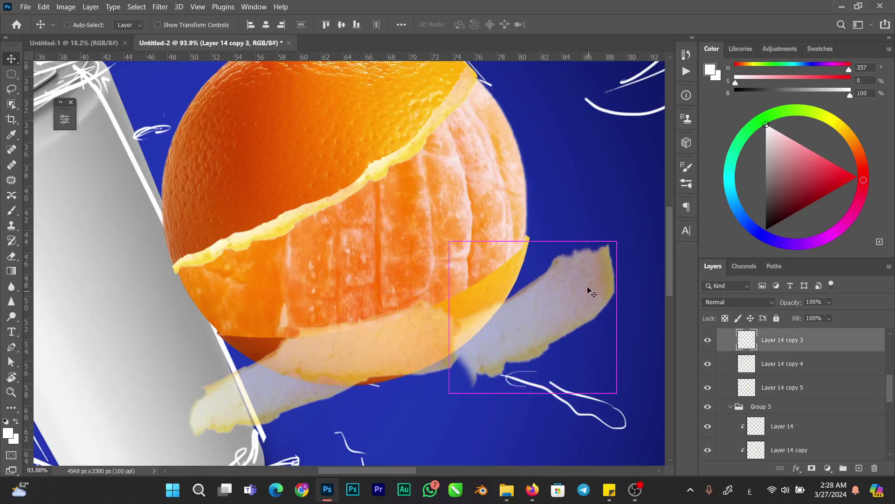
drag(534, 210, 530, 348)
drag(555, 312, 516, 290)
right_click(520, 290)
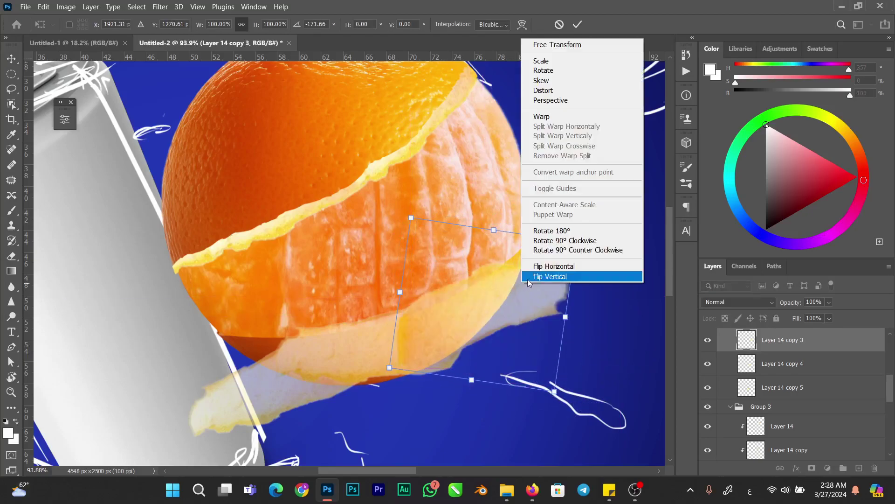
click(544, 116)
drag(578, 242, 543, 206)
drag(508, 271, 499, 271)
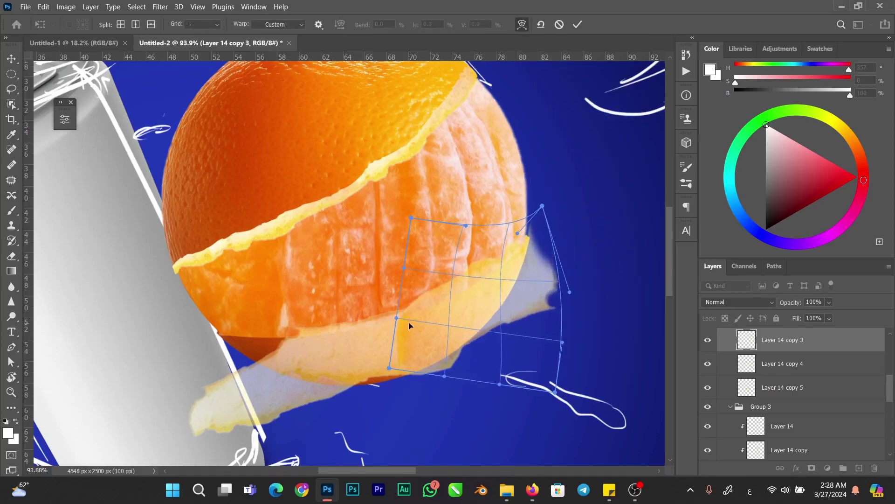
key(Return)
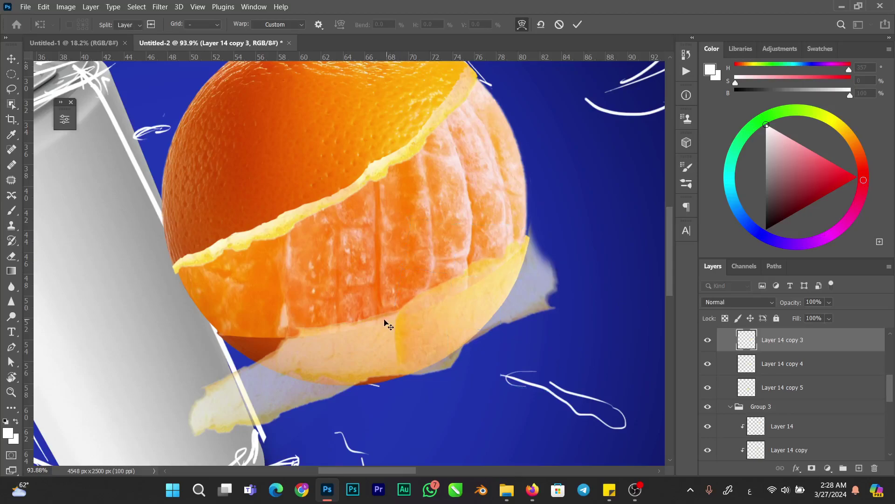
Rotate the middle peel strip, Layer 14 copy 4, to about -177.8° and warp its ends to follow the lower peel edge
click(347, 354)
key(ctrl+t)
drag(450, 327, 361, 364)
right_click(410, 347)
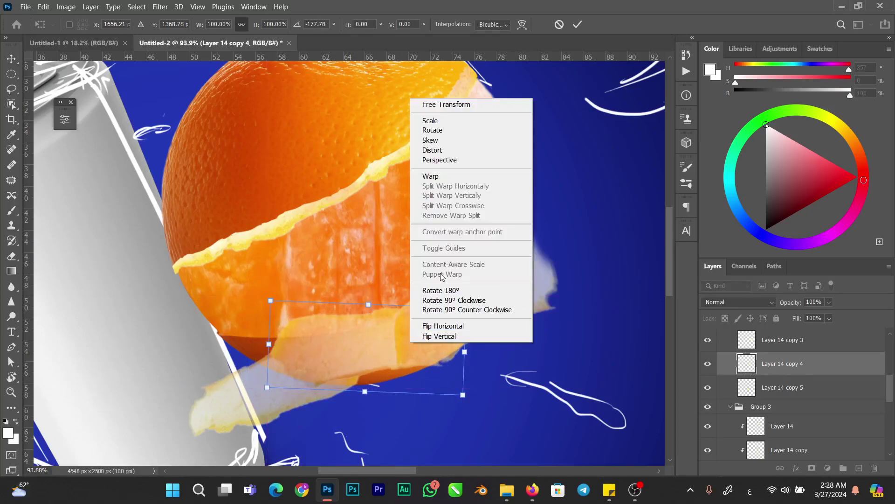
click(446, 178)
drag(467, 308, 466, 293)
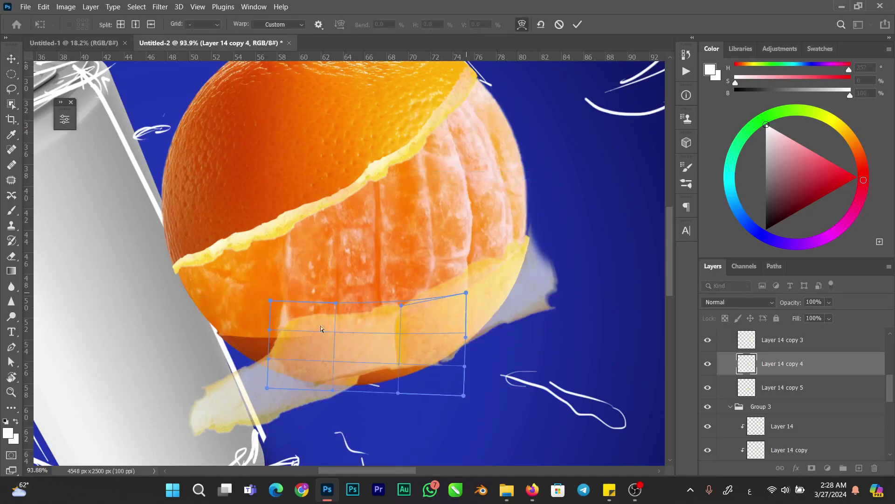
drag(311, 336, 310, 340)
drag(279, 370, 278, 372)
drag(300, 340, 294, 345)
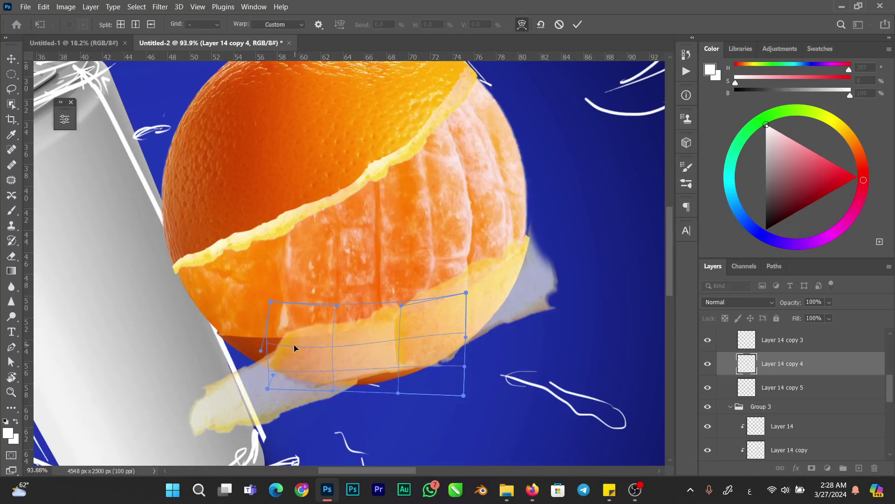
click(577, 24)
Rotate the left peel strip, Layer 14 copy 5, to about -157.7° and place it along the lower peel edge beside the can
drag(249, 390, 220, 364)
key(ctrl+t)
drag(216, 283, 247, 393)
drag(269, 360, 297, 372)
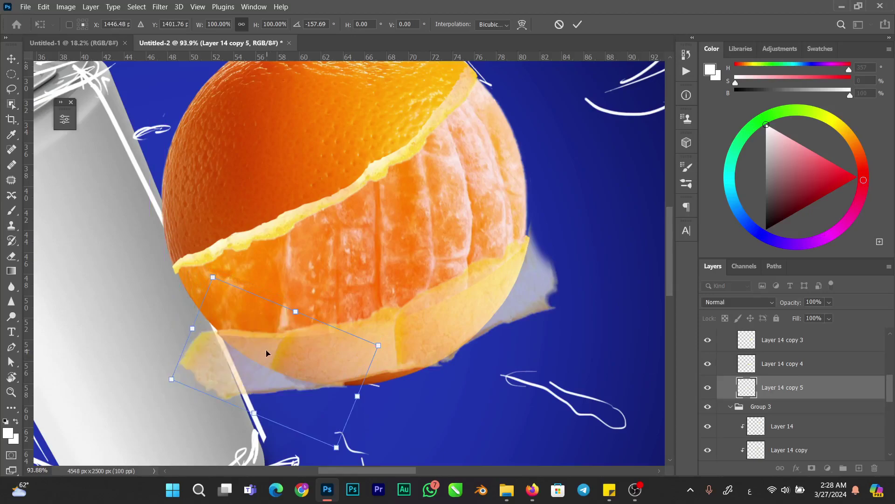
right_click(268, 357)
click(284, 191)
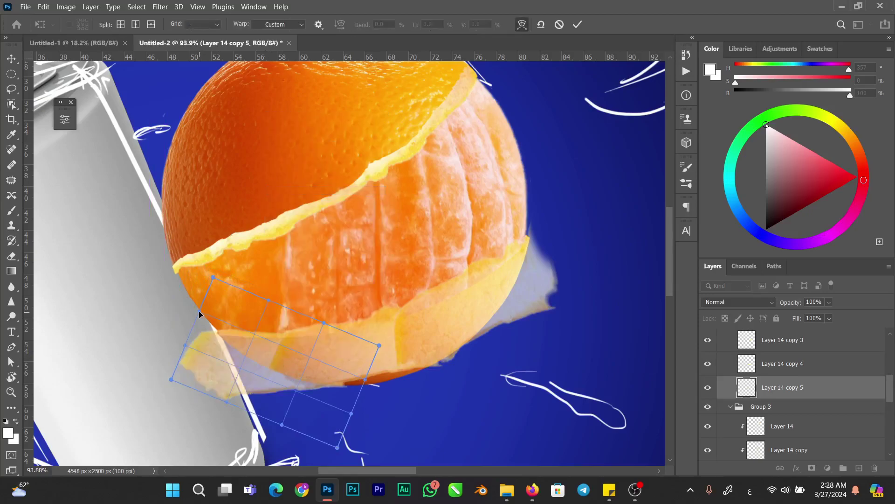
click(579, 26)
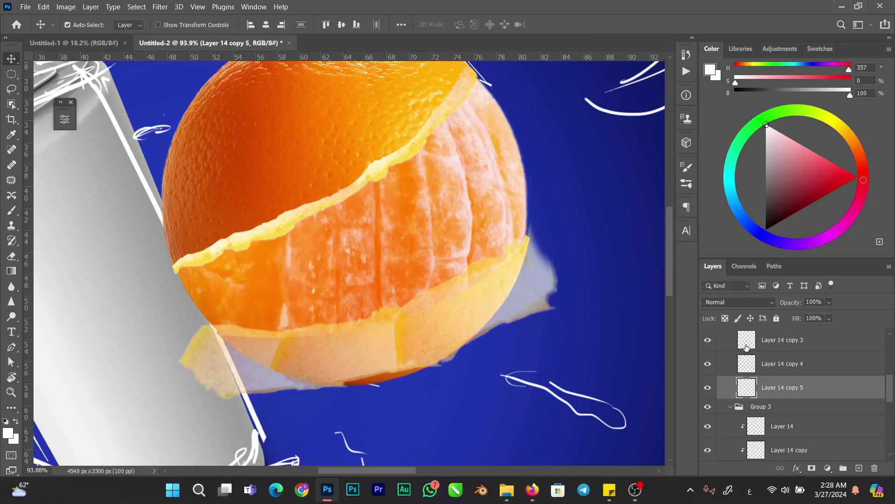
Restore Group 4's opacity to 100% and merge its three peel strips into one layer
shift+click(747, 348)
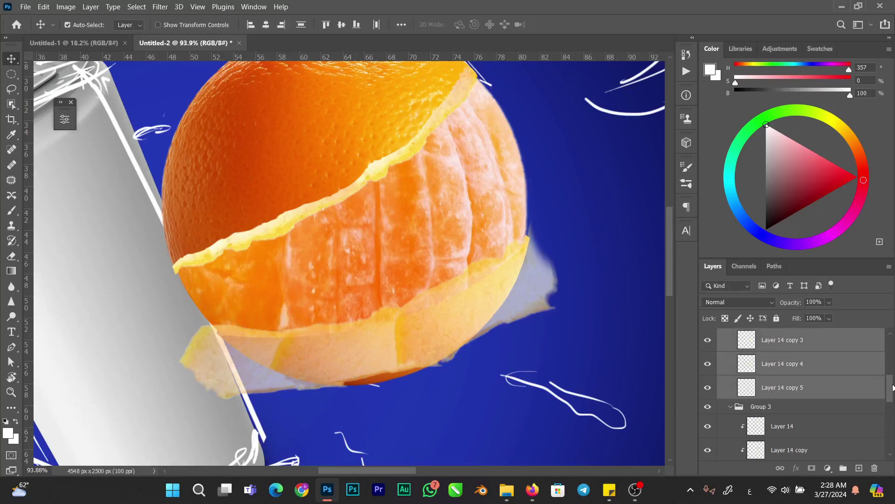
key(ctrl+g)
click(765, 358)
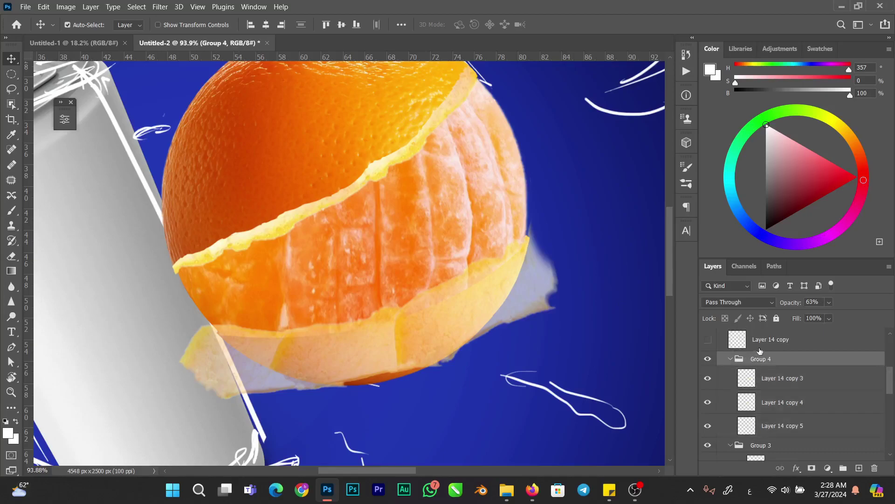
click(821, 386)
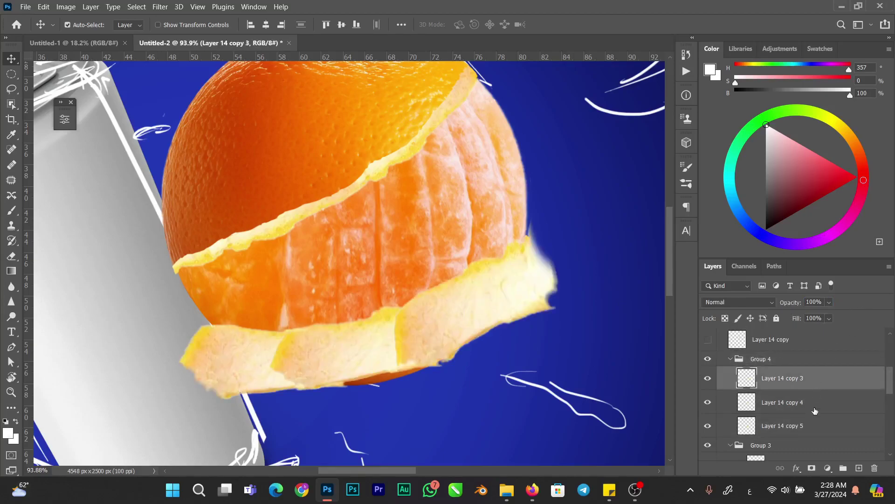
shift+click(819, 431)
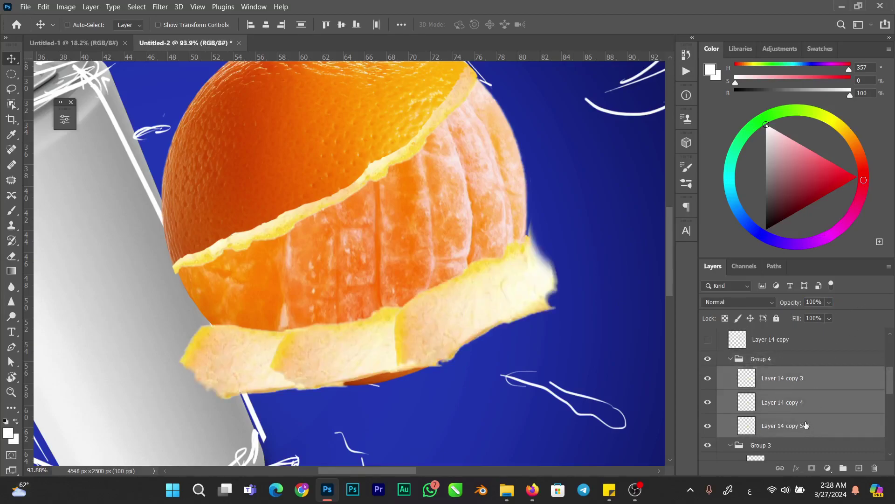
key(ctrl+e)
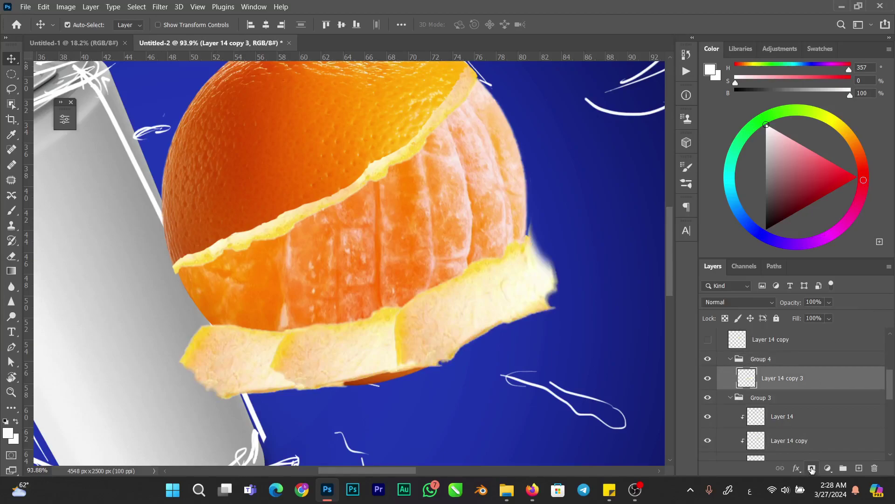
Add a mask to the merged peel strip and paint out its overhang beyond the orange's right edge with a black brush enlarged to 54 px
click(812, 469)
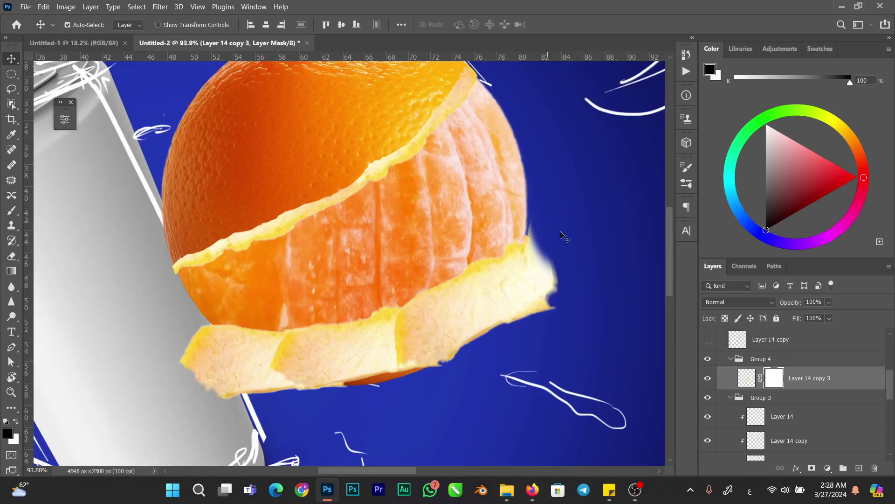
key(b)
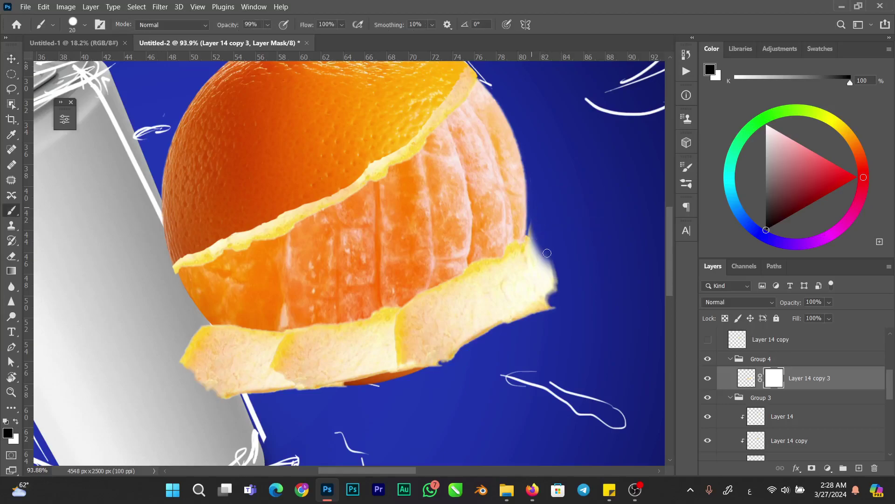
mouse_move(531, 226)
mouse_down()
mouse_move(558, 307)
mouse_move(552, 286)
mouse_move(534, 326)
mouse_move(530, 307)
mouse_move(510, 299)
mouse_move(543, 258)
mouse_up()
alt+right_click(555, 284)
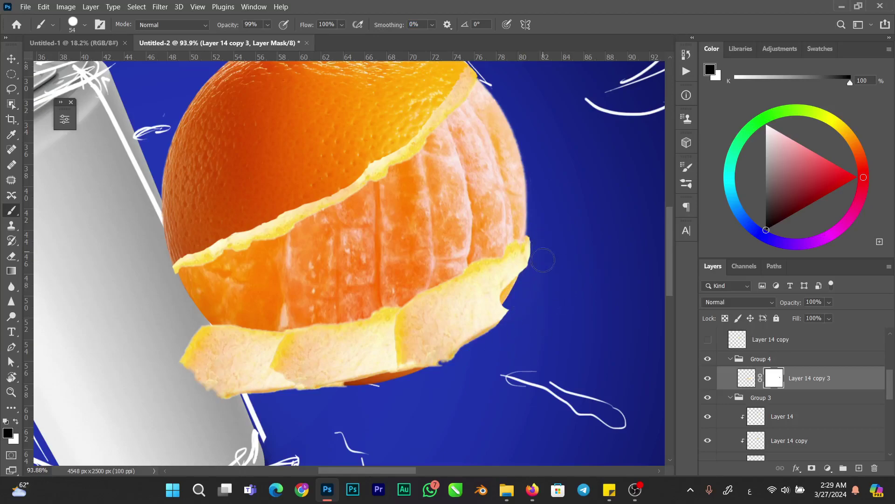
Paint out the lower part of the merged peel strip on its mask in black, leaving a thin rim along the lower peel edge
alt+right_click(535, 240)
mouse_move(527, 273)
mouse_down()
mouse_move(522, 256)
mouse_move(493, 295)
mouse_move(387, 337)
mouse_move(461, 302)
mouse_move(473, 329)
mouse_up()
alt+right_click(499, 314)
mouse_move(510, 302)
mouse_down()
mouse_move(499, 327)
mouse_move(422, 364)
mouse_move(352, 377)
mouse_move(374, 362)
mouse_move(279, 389)
mouse_move(229, 390)
mouse_move(183, 375)
mouse_move(202, 379)
mouse_move(191, 350)
mouse_move(209, 343)
mouse_move(199, 344)
mouse_move(197, 324)
mouse_move(217, 360)
mouse_move(256, 371)
mouse_move(209, 343)
mouse_move(229, 342)
mouse_move(268, 386)
mouse_move(279, 340)
mouse_move(222, 350)
mouse_move(299, 353)
mouse_move(430, 331)
mouse_move(331, 373)
mouse_move(346, 363)
mouse_move(275, 370)
mouse_up()
alt+right_click(201, 341)
mouse_move(238, 329)
mouse_down()
mouse_move(229, 333)
mouse_move(249, 337)
mouse_up()
key(x)
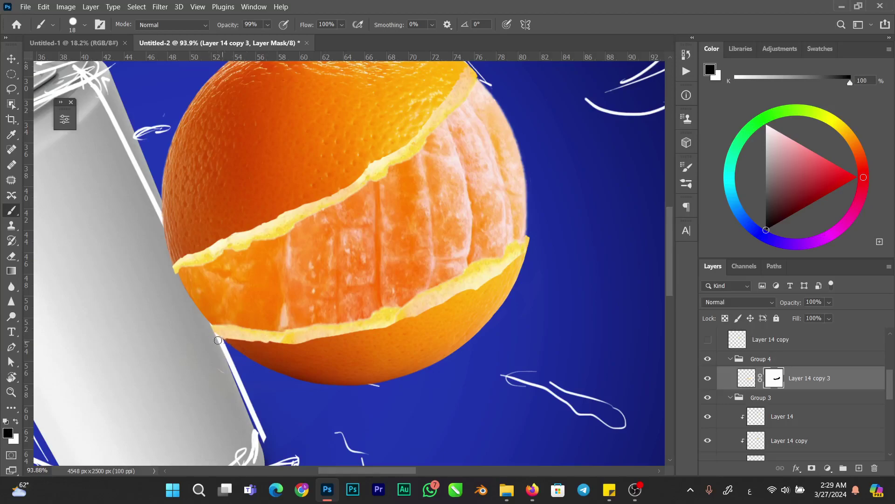
key(x)
key(x)
Reduce the brush to 9 px and trim the outer edge of the lower peel rim on its mask with black
alt+right_click(267, 341)
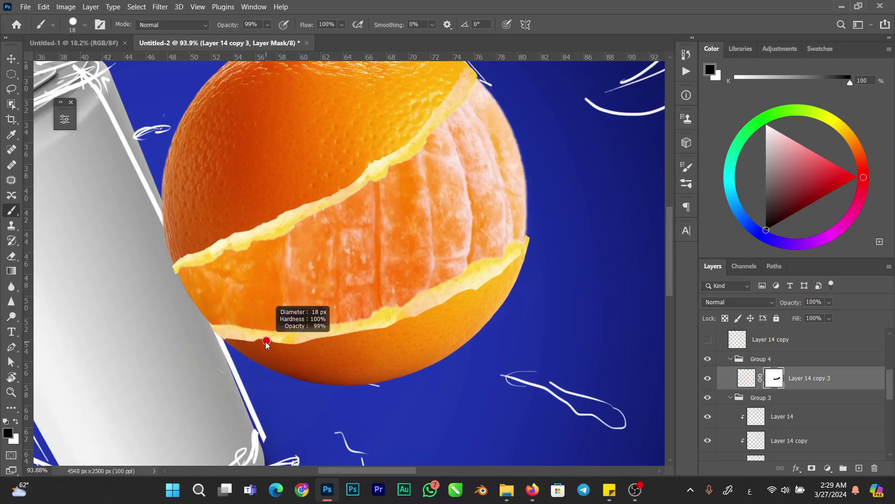
drag(263, 343, 262, 343)
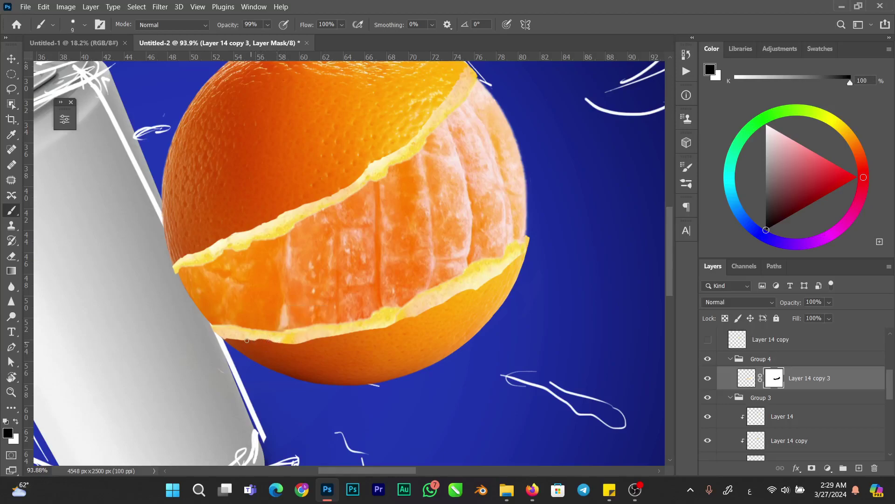
drag(264, 343, 292, 345)
key(r)
mouse_move(390, 299)
mouse_down()
mouse_move(440, 284)
mouse_move(428, 239)
mouse_move(434, 223)
mouse_move(482, 202)
mouse_move(473, 224)
mouse_up()
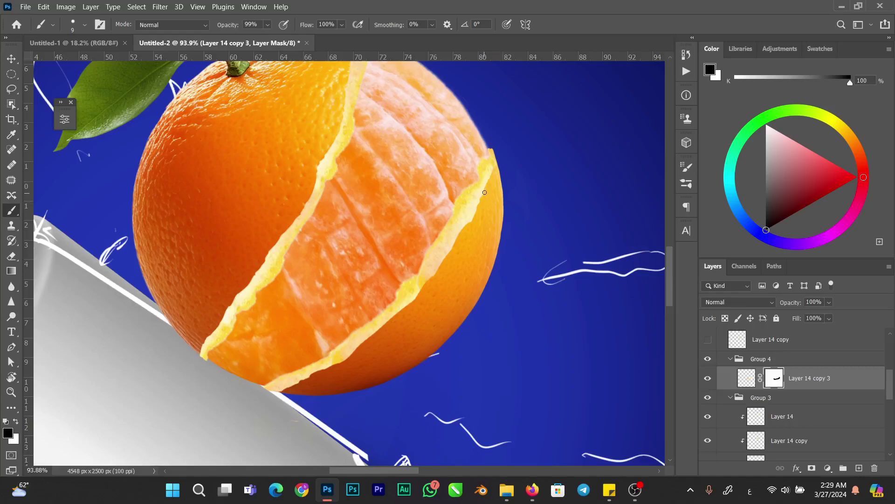
mouse_move(480, 197)
mouse_down()
mouse_move(468, 226)
mouse_move(480, 202)
mouse_move(428, 272)
mouse_move(480, 193)
mouse_move(460, 231)
mouse_move(475, 219)
mouse_move(432, 274)
mouse_up()
key(x)
key(x)
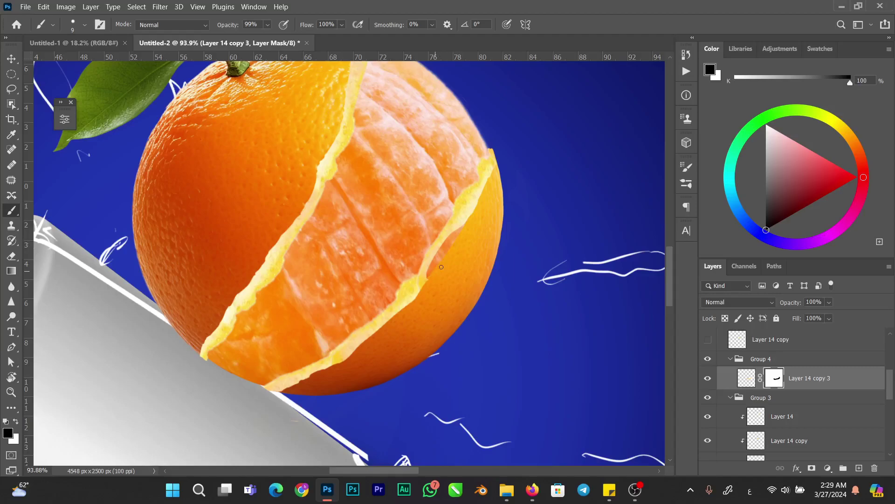
key(x)
Try nudging the lower peel rim, Layer 14 copy 3, slightly to the right and down, and undo the move
click(746, 378)
key(v)
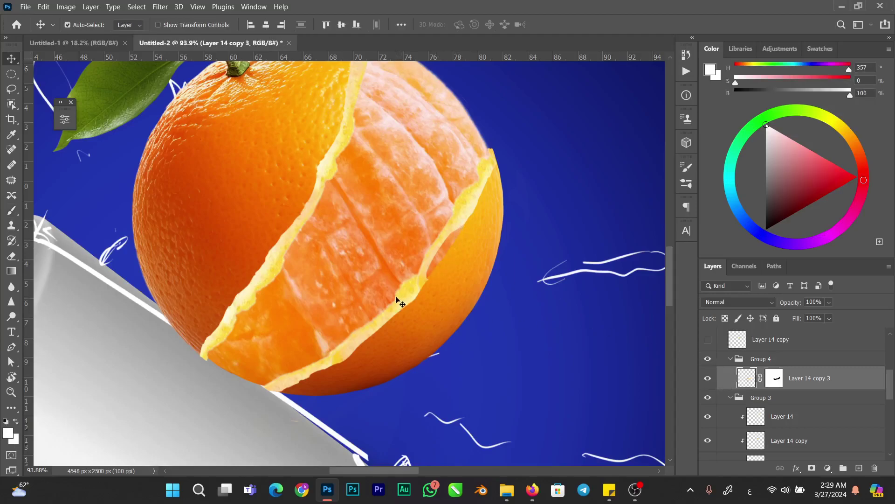
key(Right)
key(Right)
key(Down)
key(Down)
key(Right)
key(Right)
key(Right)
key(Right)
key(Right)
key(Down)
key(Down)
key(Down)
key(Down)
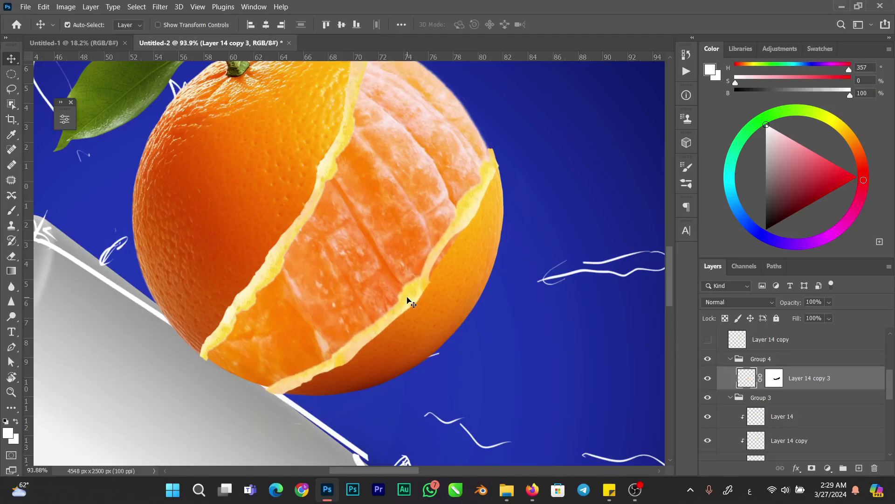
key(ctrl)
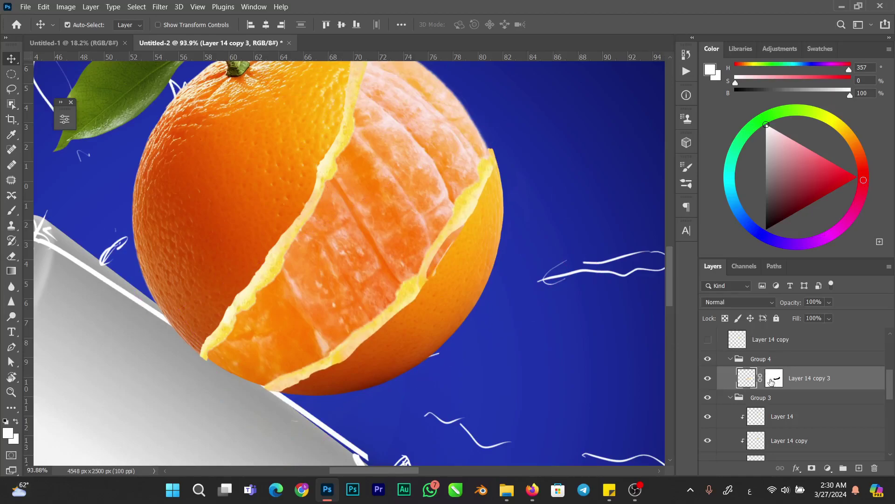
Target the mask of Layer 14 copy 3 and paint out the leftover peel outside the lower rim with the 9 px black brush
key(ctrl+backslash)
key(d)
key(x)
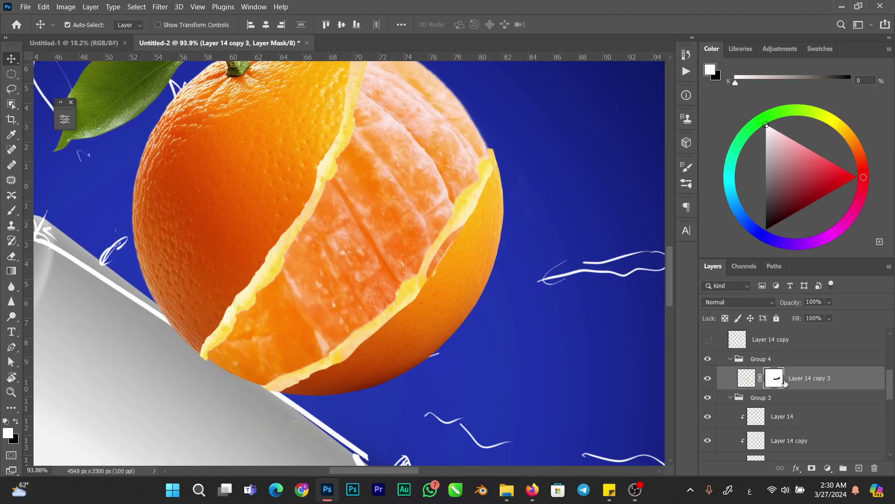
key(b)
drag(456, 239, 437, 267)
key(x)
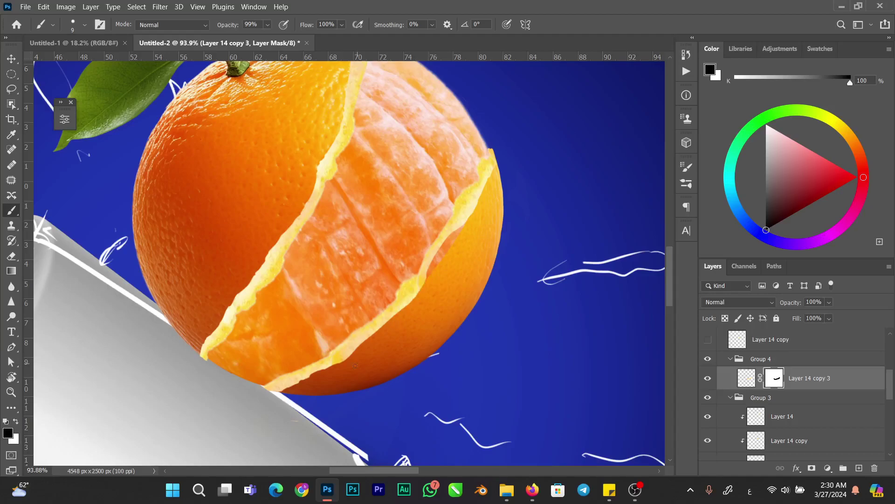
Refine the lower rim on its mask, restoring thin spots with white and trimming its outer edge with black
key(r)
mouse_move(382, 335)
mouse_down()
mouse_move(393, 300)
mouse_move(371, 353)
mouse_move(399, 313)
mouse_move(366, 361)
mouse_move(408, 304)
mouse_move(330, 399)
mouse_move(354, 371)
mouse_up()
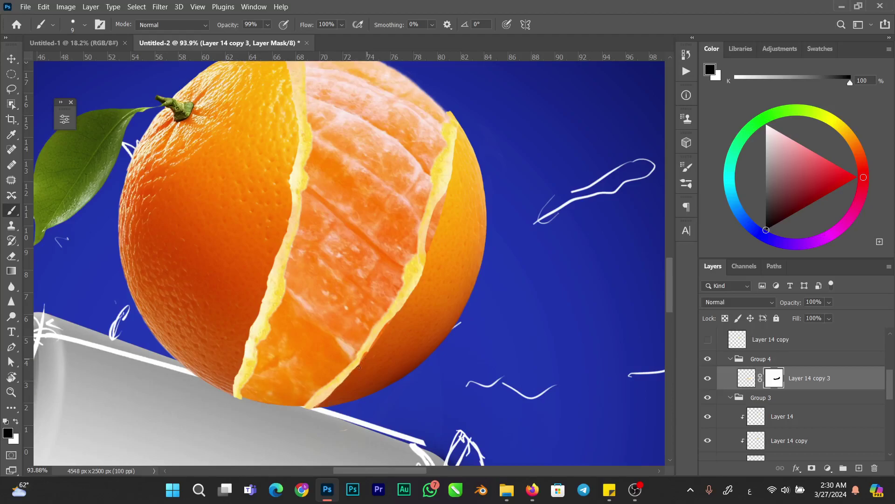
key(x)
mouse_move(364, 355)
mouse_down()
mouse_move(357, 362)
mouse_move(391, 321)
mouse_move(360, 353)
mouse_up()
mouse_move(444, 192)
mouse_down()
mouse_move(429, 244)
mouse_move(437, 207)
mouse_up()
key(x)
drag(433, 254, 439, 219)
Paint out the pulp spilling past the lower rim on Layer 11's mask with a 10 px black brush, and collapse Group 3
scroll(857, 396, down, 3)
click(780, 411)
drag(439, 218, 444, 226)
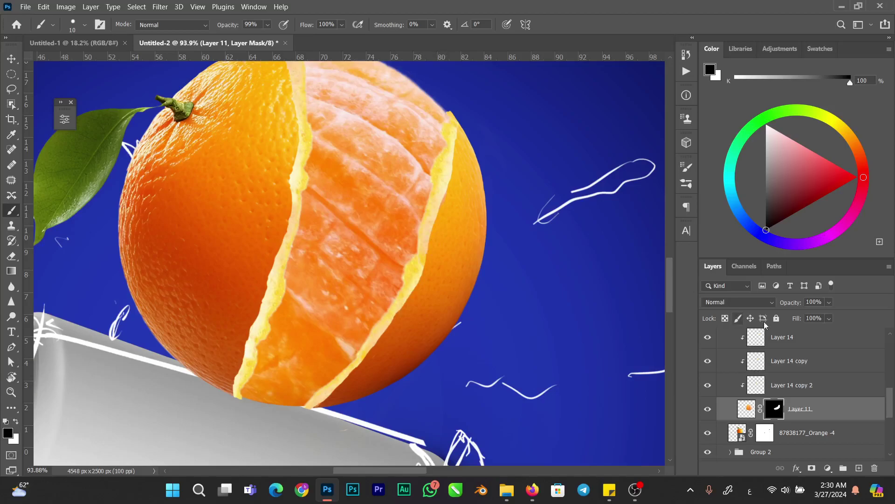
scroll(888, 400, up, 2)
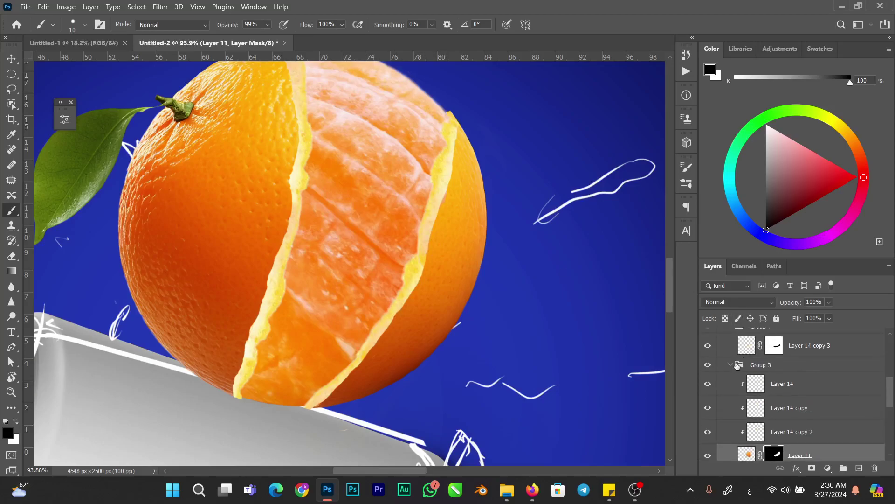
click(732, 366)
Reset the canvas rotation and examine the peel edges in the Pulpy reference ad against the orange on the artboard
key(r)
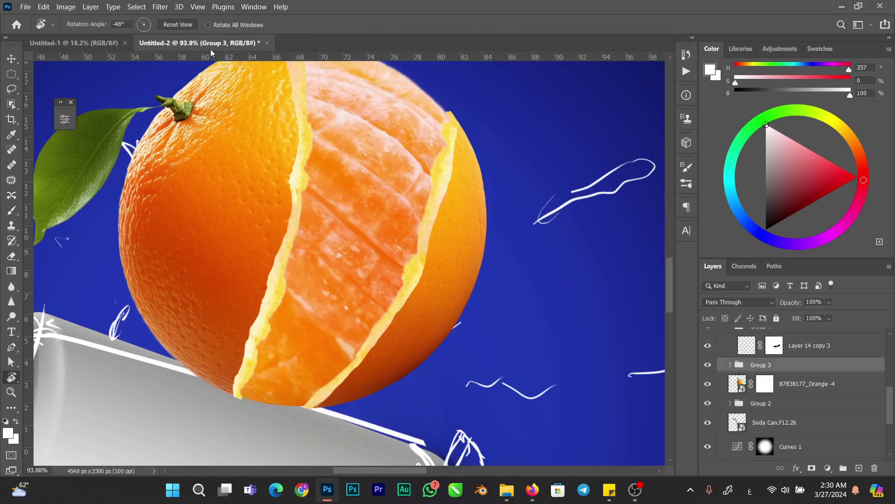
click(186, 27)
key(b)
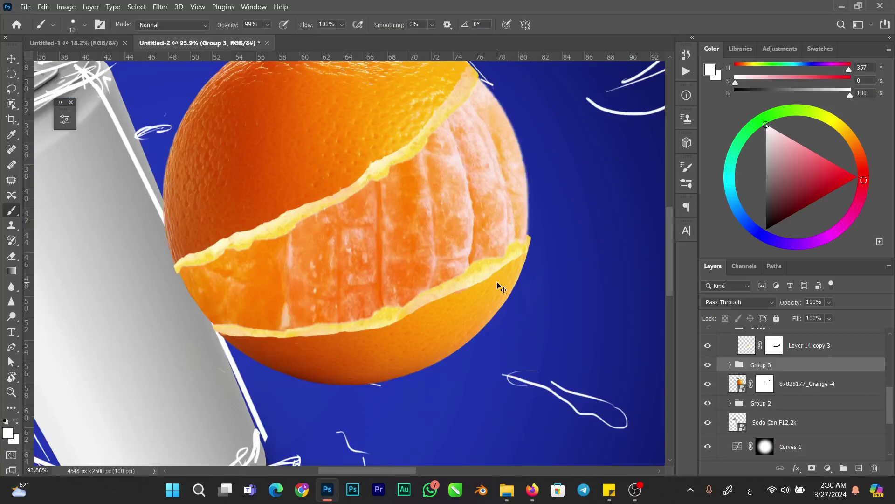
key(ctrl+0)
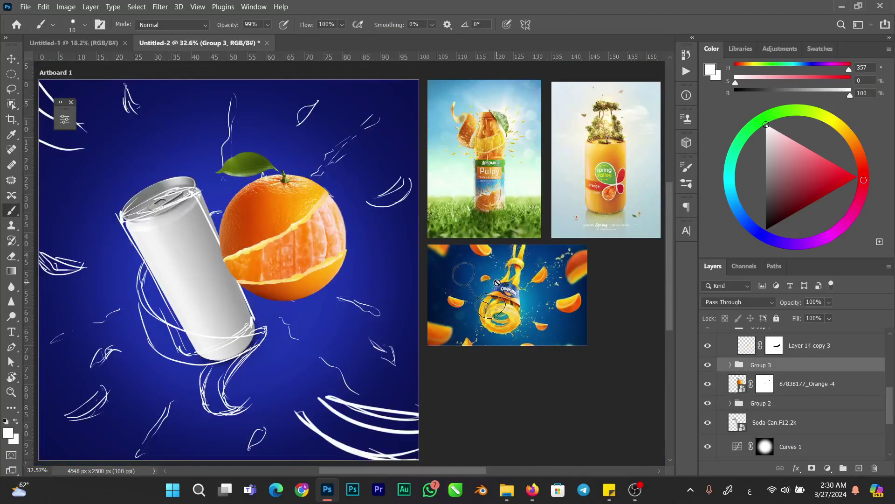
drag(490, 137, 553, 143)
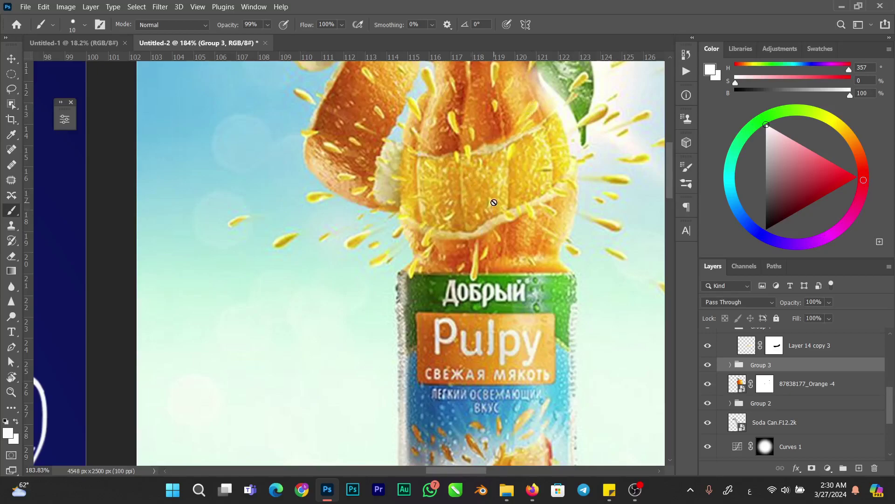
drag(527, 199, 436, 221)
drag(355, 289, 409, 241)
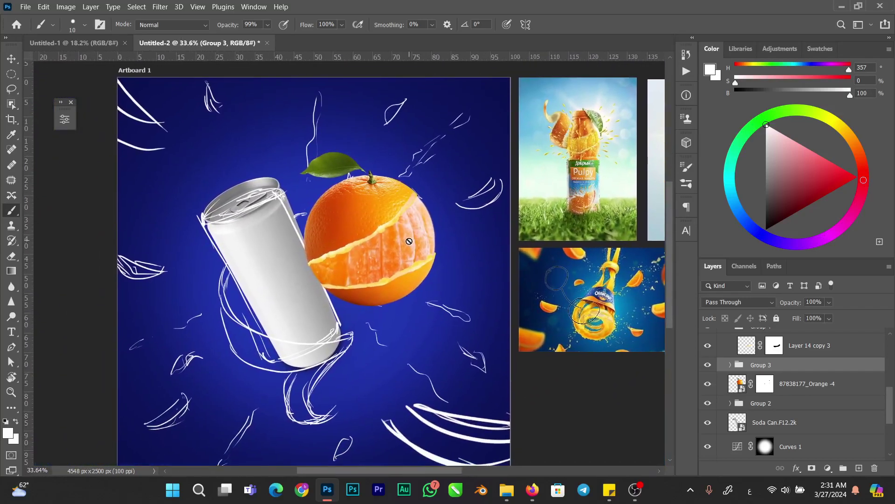
scroll(409, 241, right, 3)
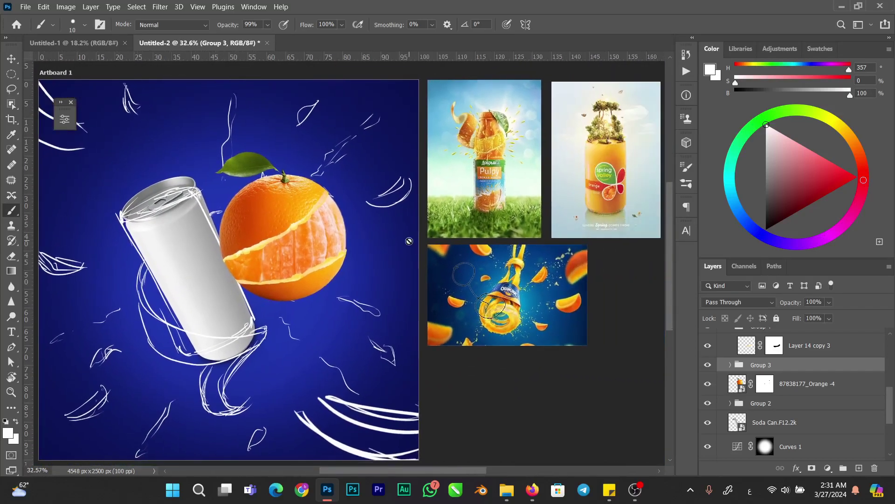